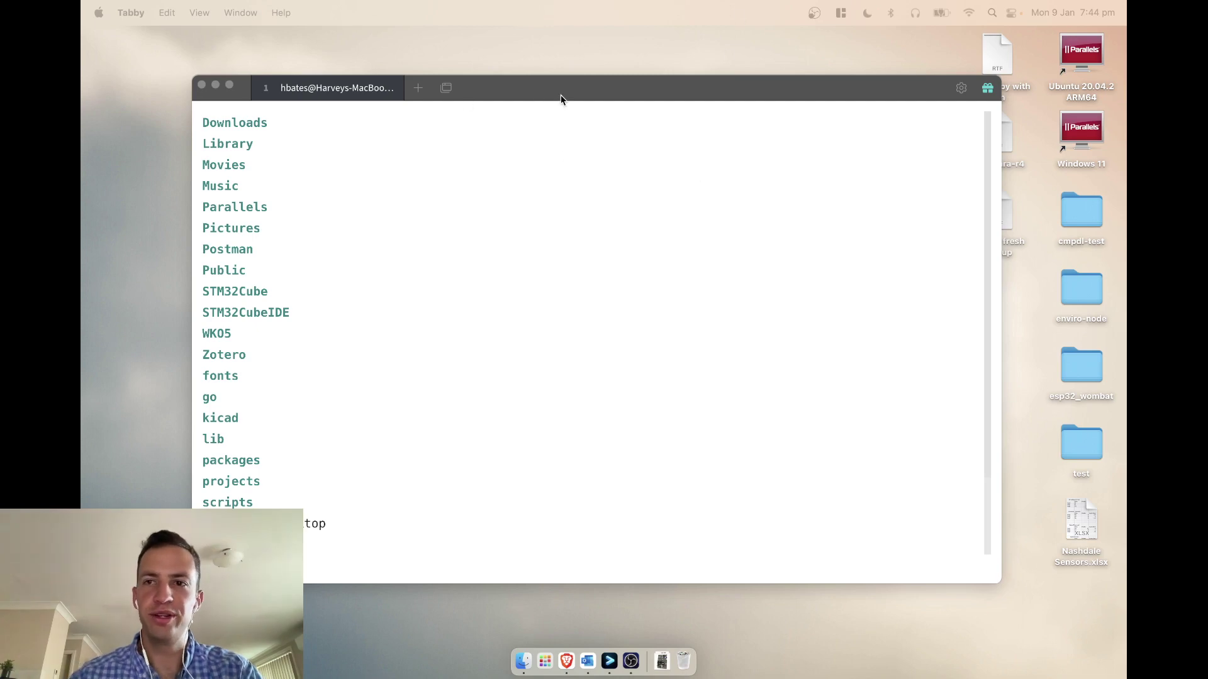
pyautogui.moveTo(561, 99); pyautogui.dragTo(587, 50)
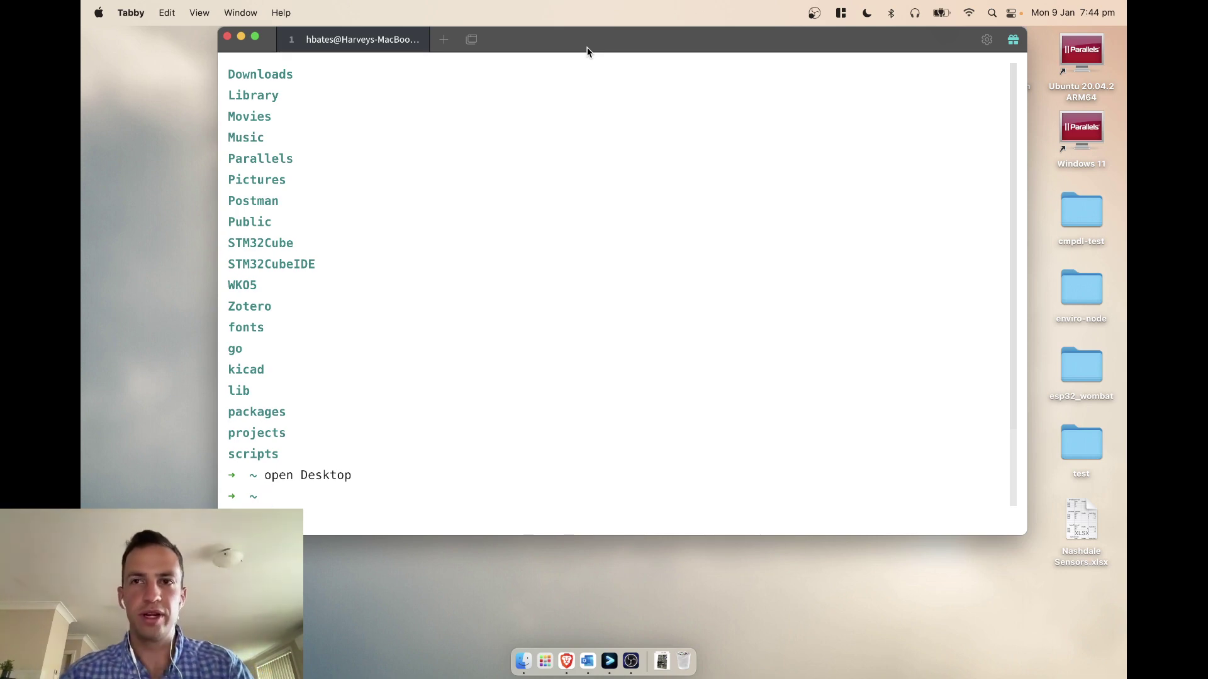
pyautogui.moveTo(586, 50); pyautogui.dragTo(590, 126)
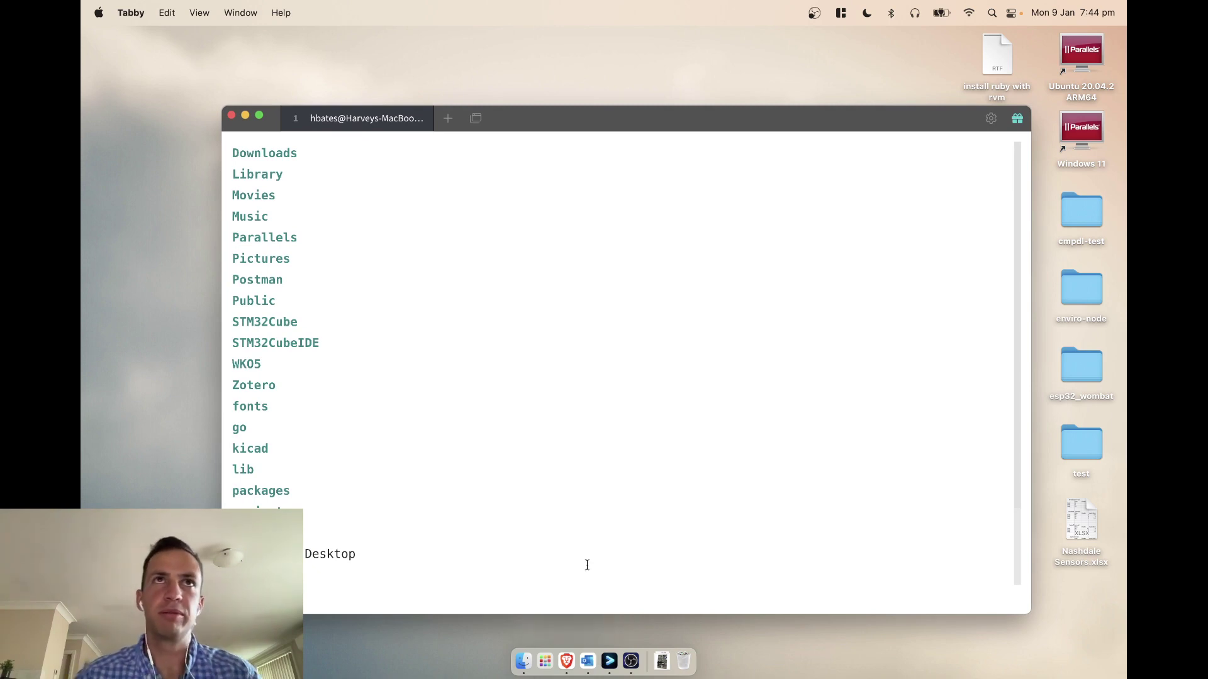
# Step: Switch to Brave and open the settings page for managing search engines and site search
pyautogui.click(566, 661)
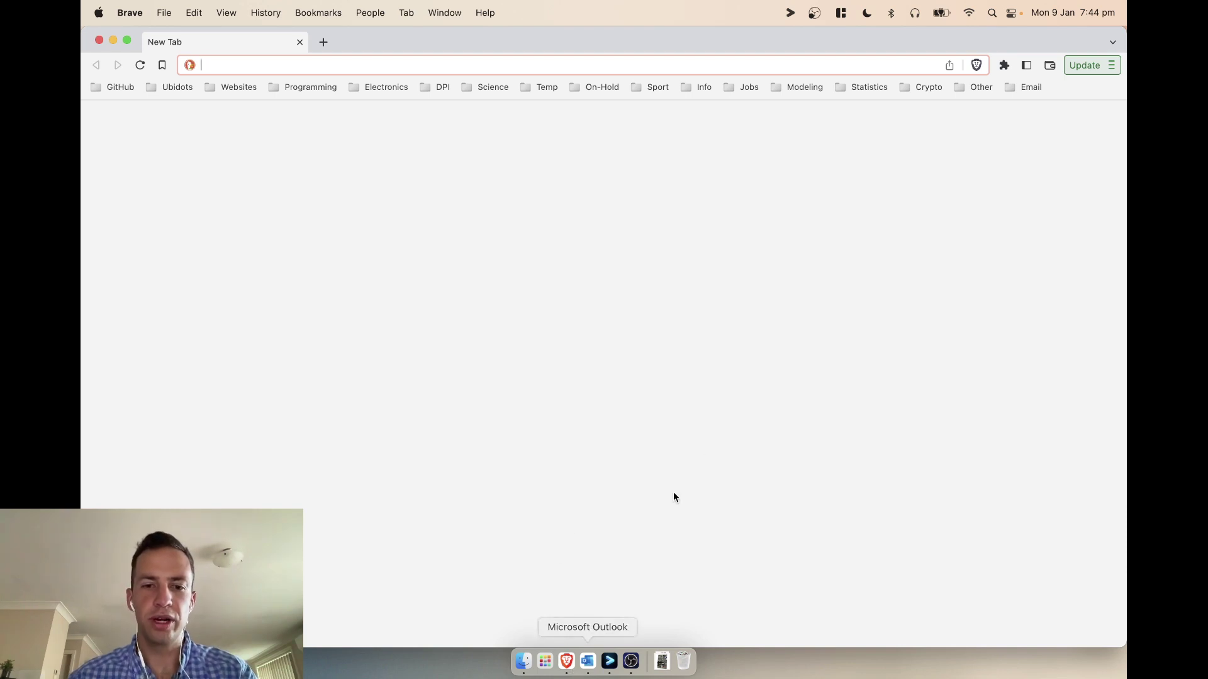
pyautogui.click(1113, 66)
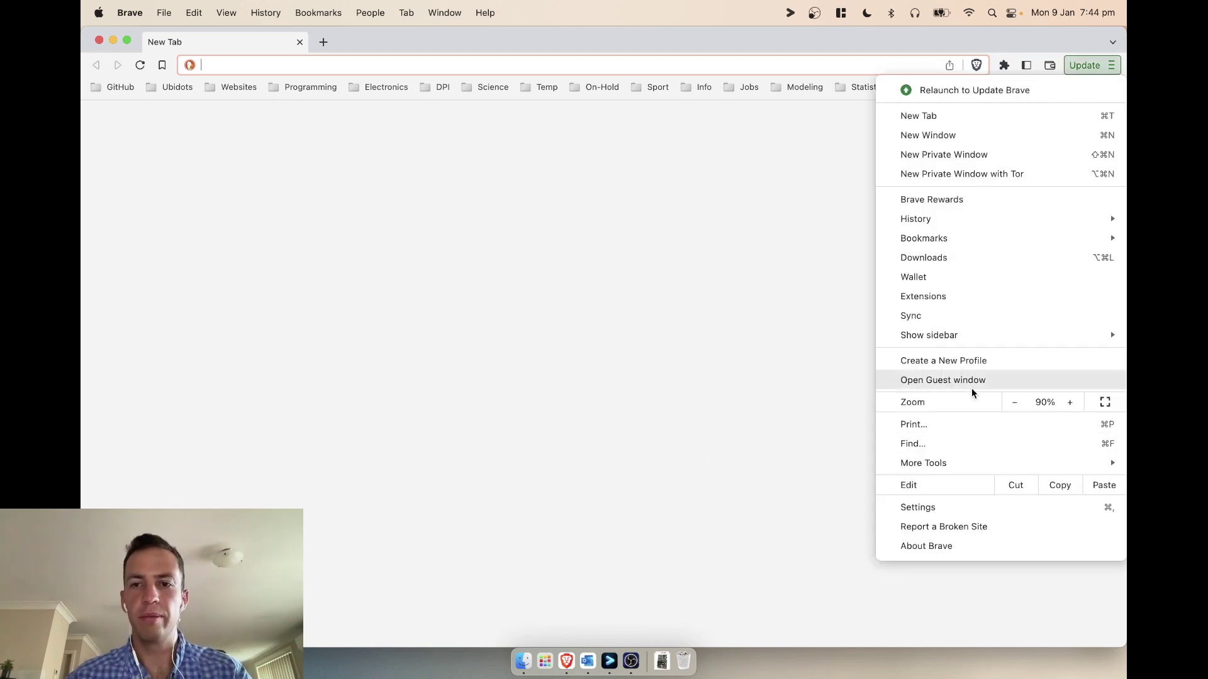
pyautogui.click(921, 508)
pyautogui.scroll(-2, 383, 414)
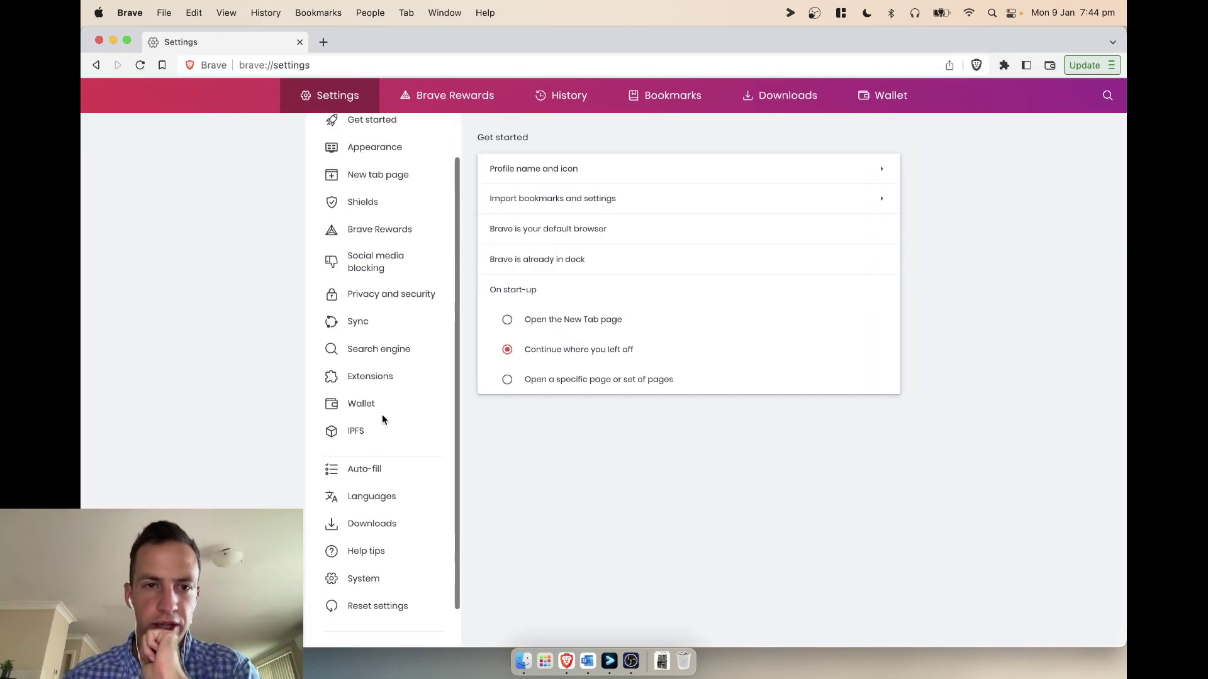
pyautogui.click(378, 359)
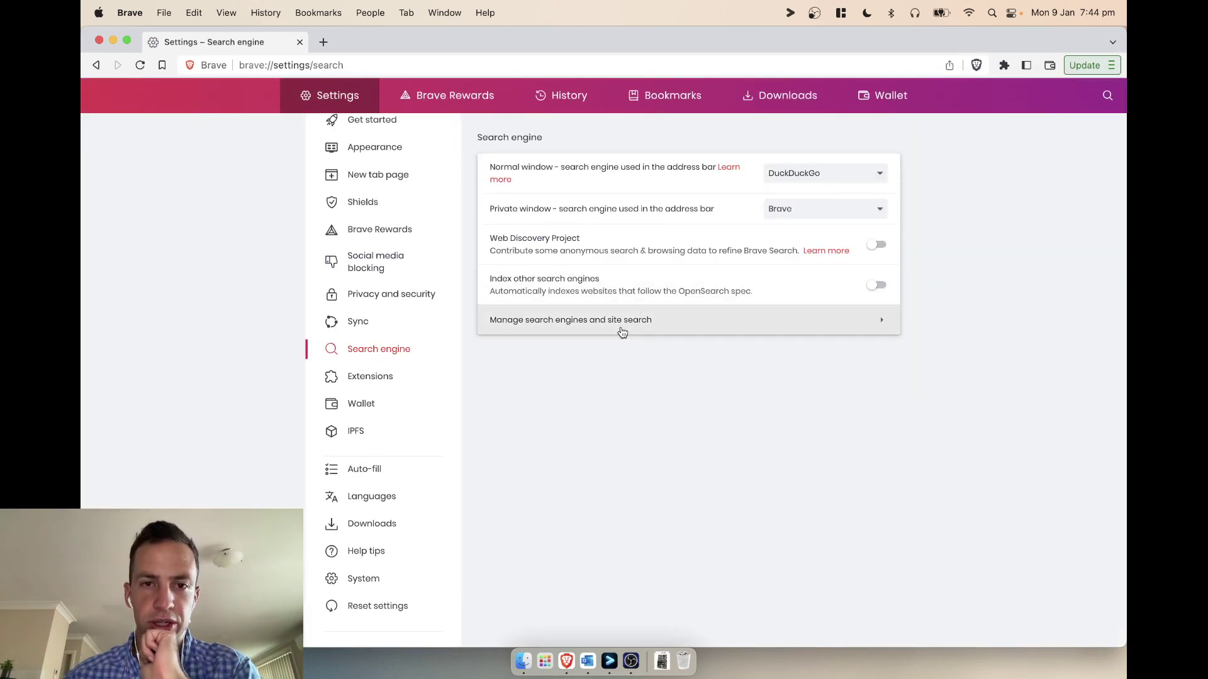
pyautogui.click(574, 331)
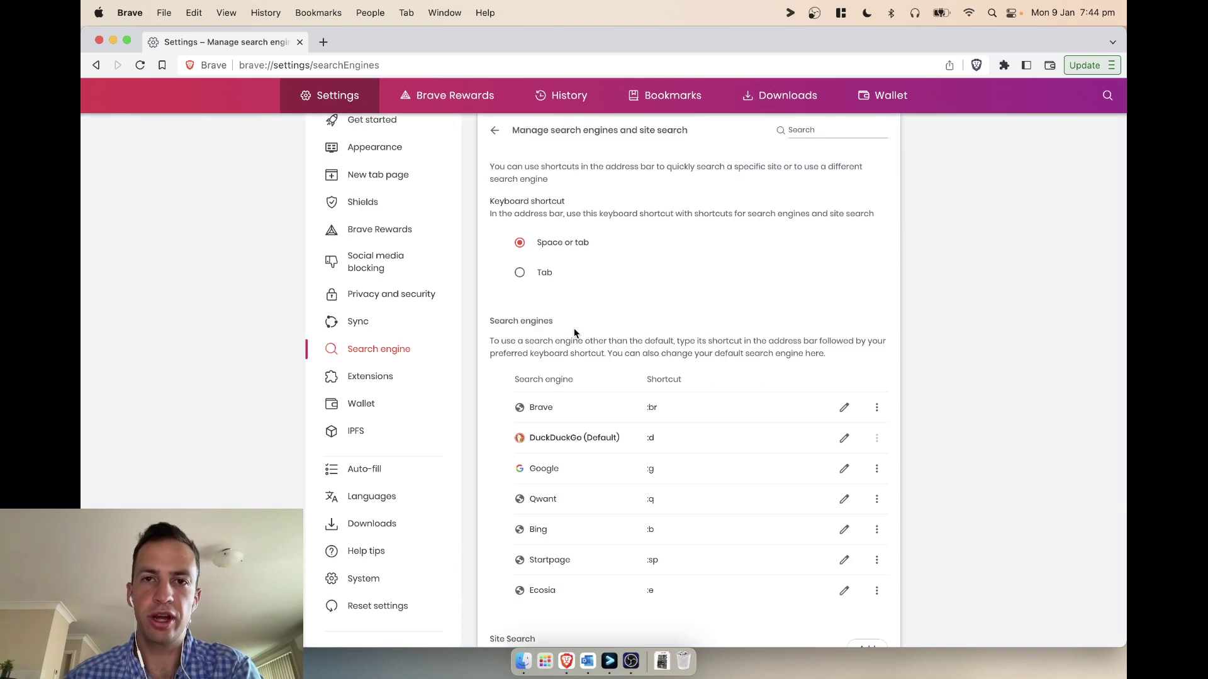
# Step: Expand the additional sites in the Site Search list to review their shortcuts, and open a new tab
pyautogui.scroll(-5, 574, 333)
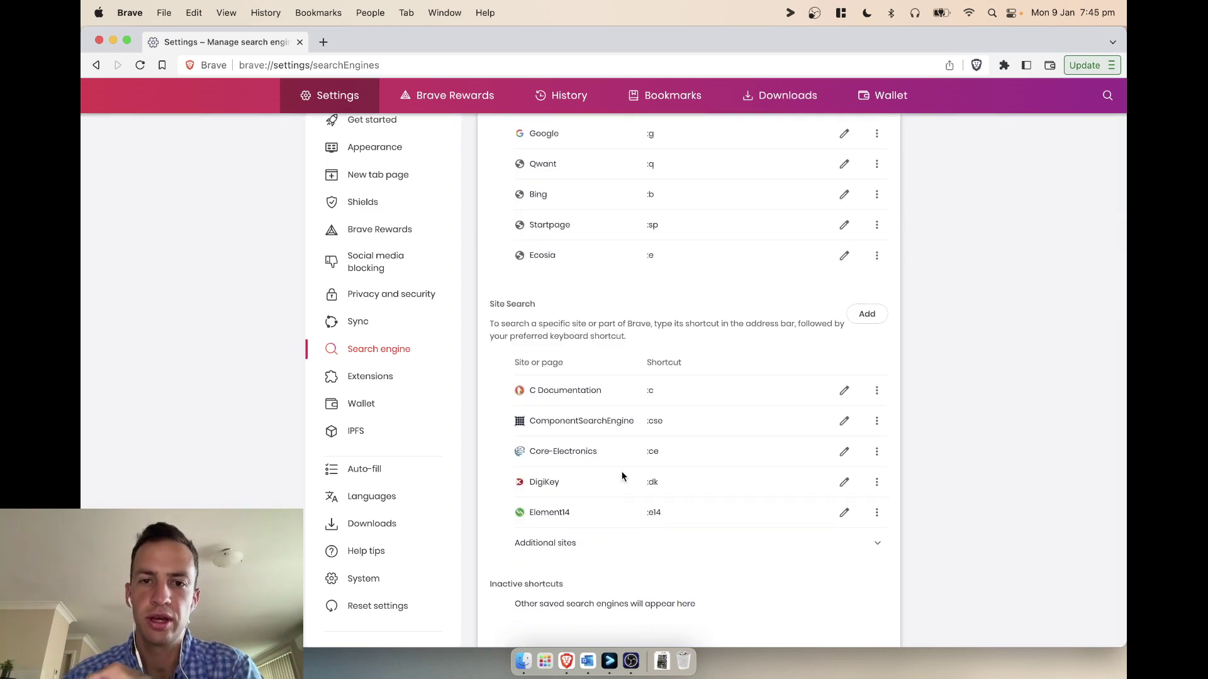
pyautogui.click(858, 541)
pyautogui.scroll(-2, 975, 418)
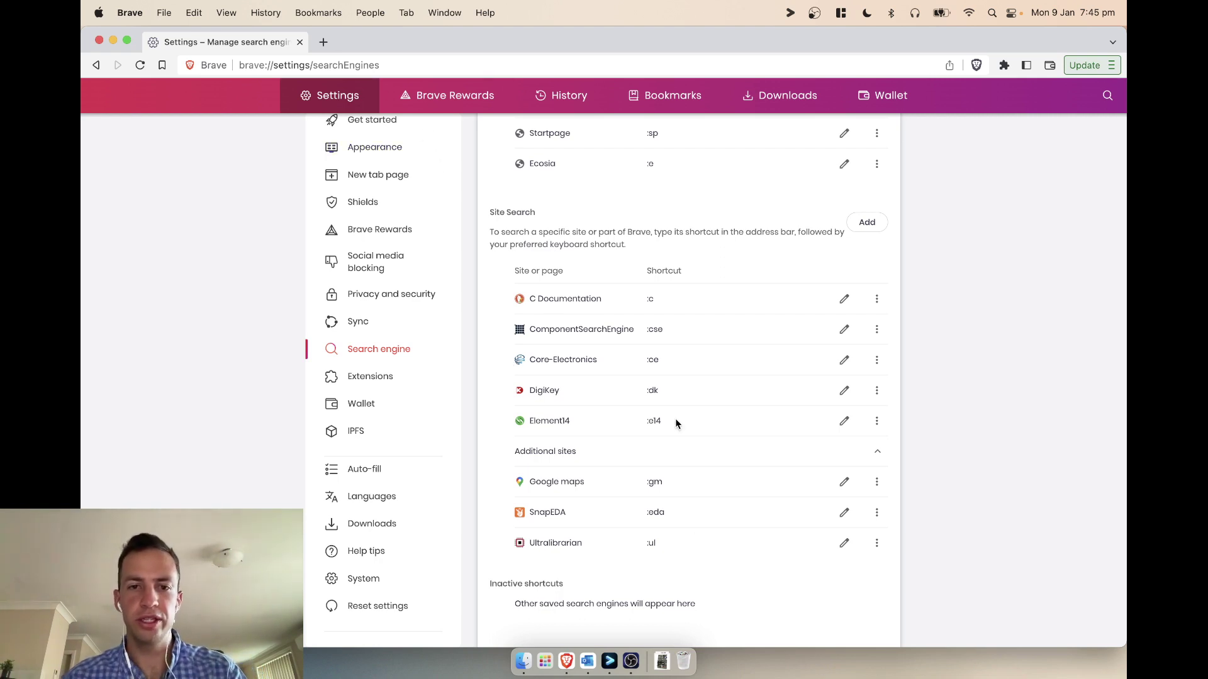
pyautogui.click(323, 41)
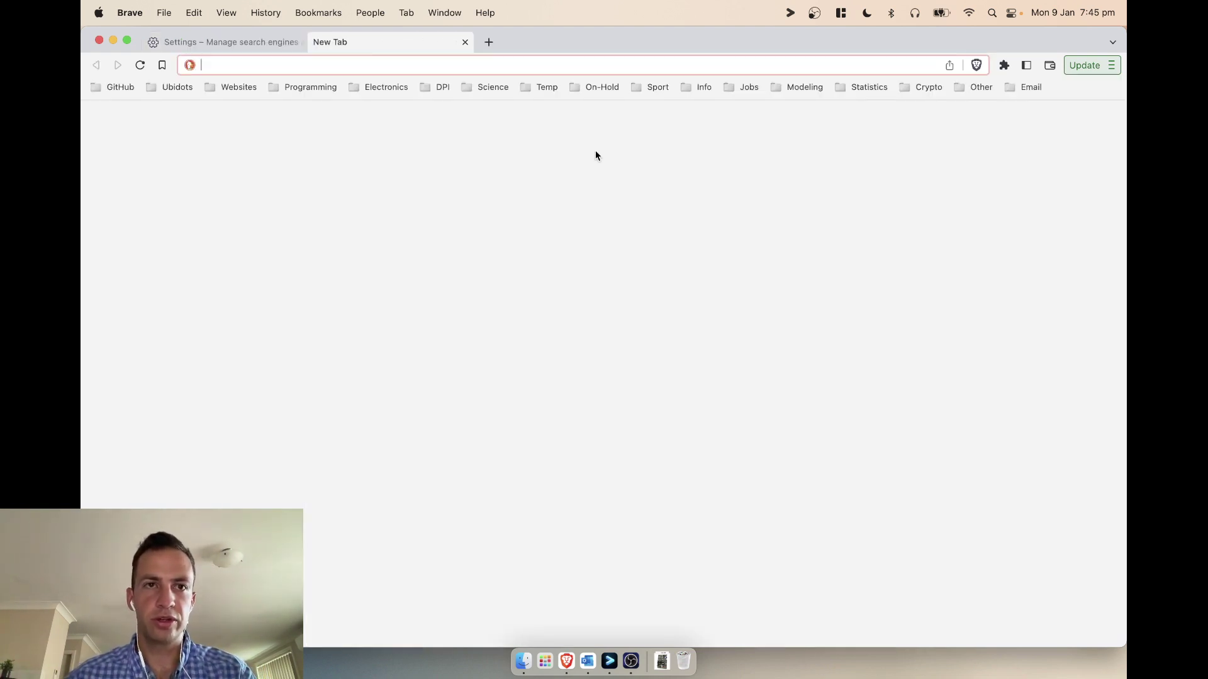
pyautogui.write(':dk')
pyautogui.press('Tab')
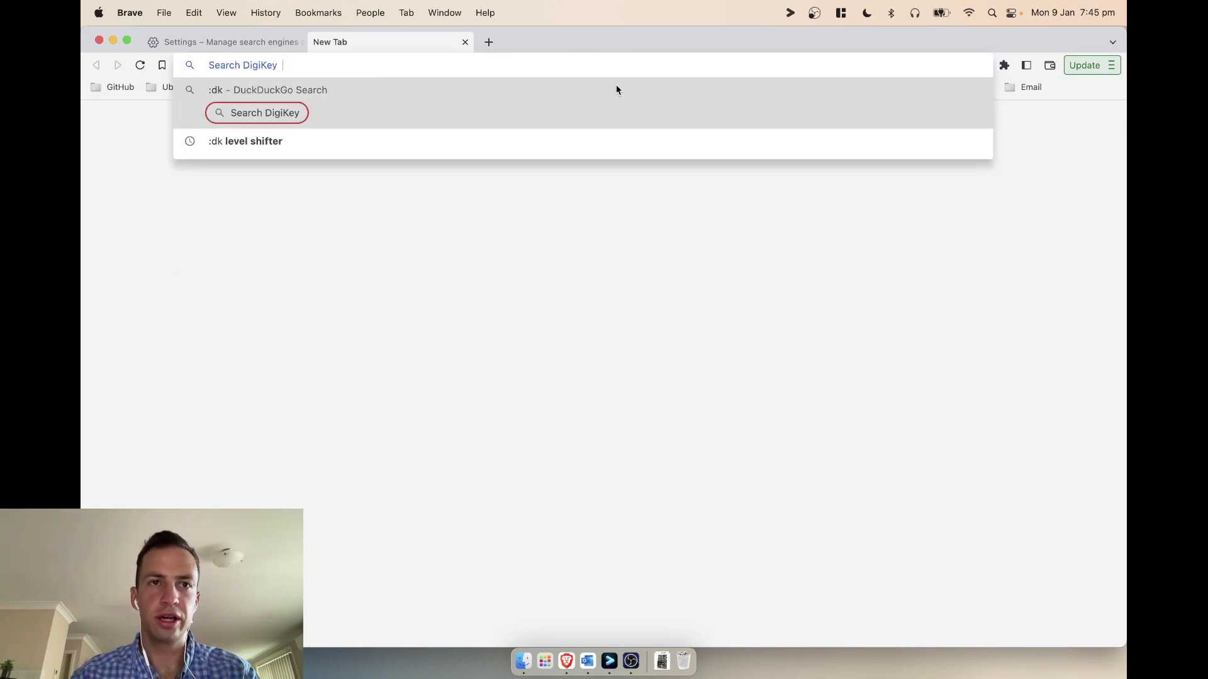
pyautogui.press('BackSpace')
pyautogui.press('BackSpace')
pyautogui.press('BackSpace')
pyautogui.press('BackSpace')
# Step: Search DigiKey for lm358 from the address bar using the :dk site shortcut
pyautogui.write(':')
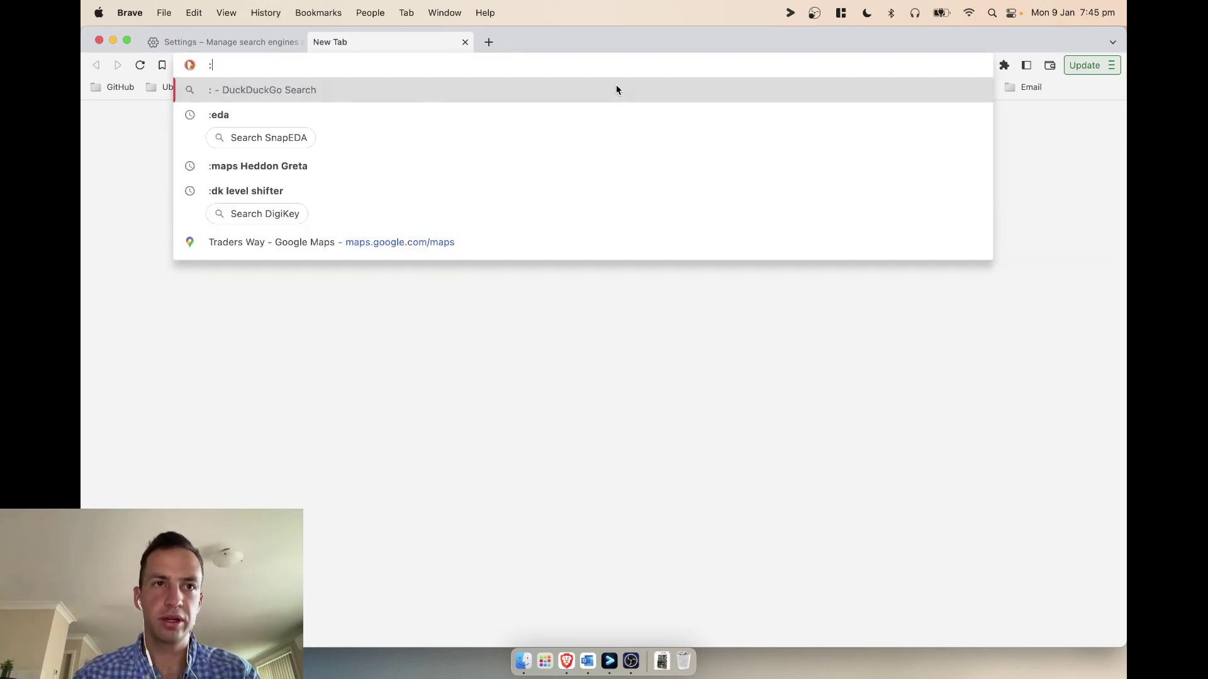
pyautogui.write('dk')
pyautogui.press('Tab')
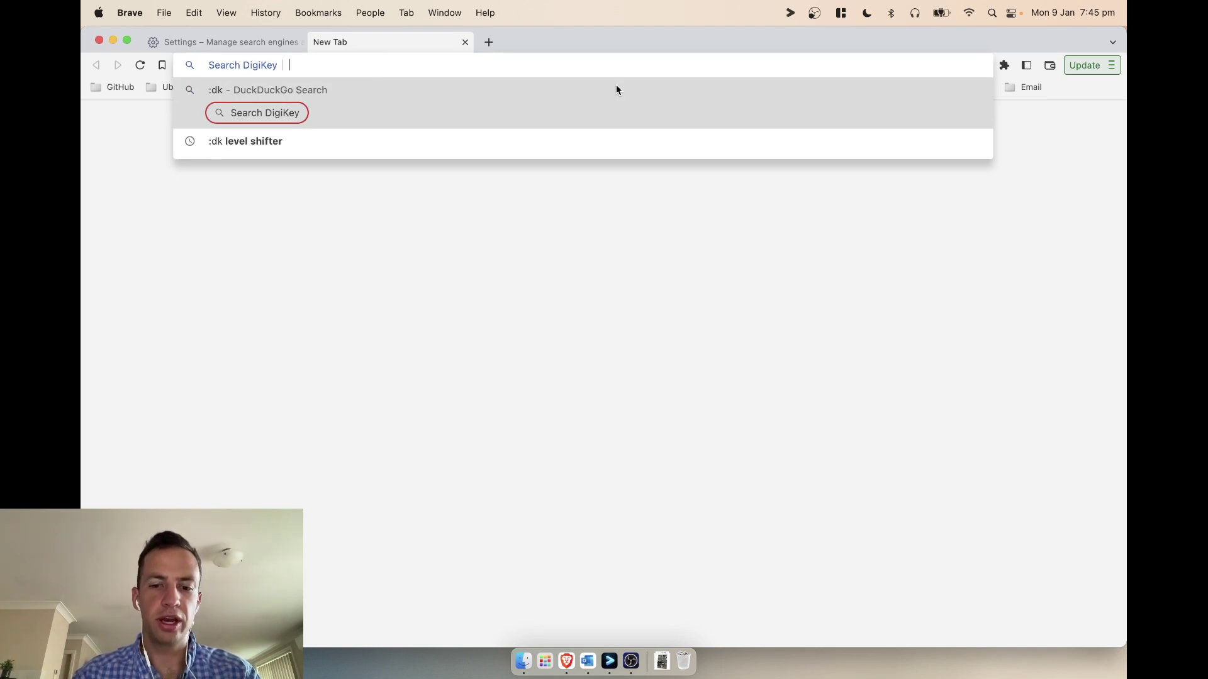
pyautogui.write('lm358')
pyautogui.press('Return')
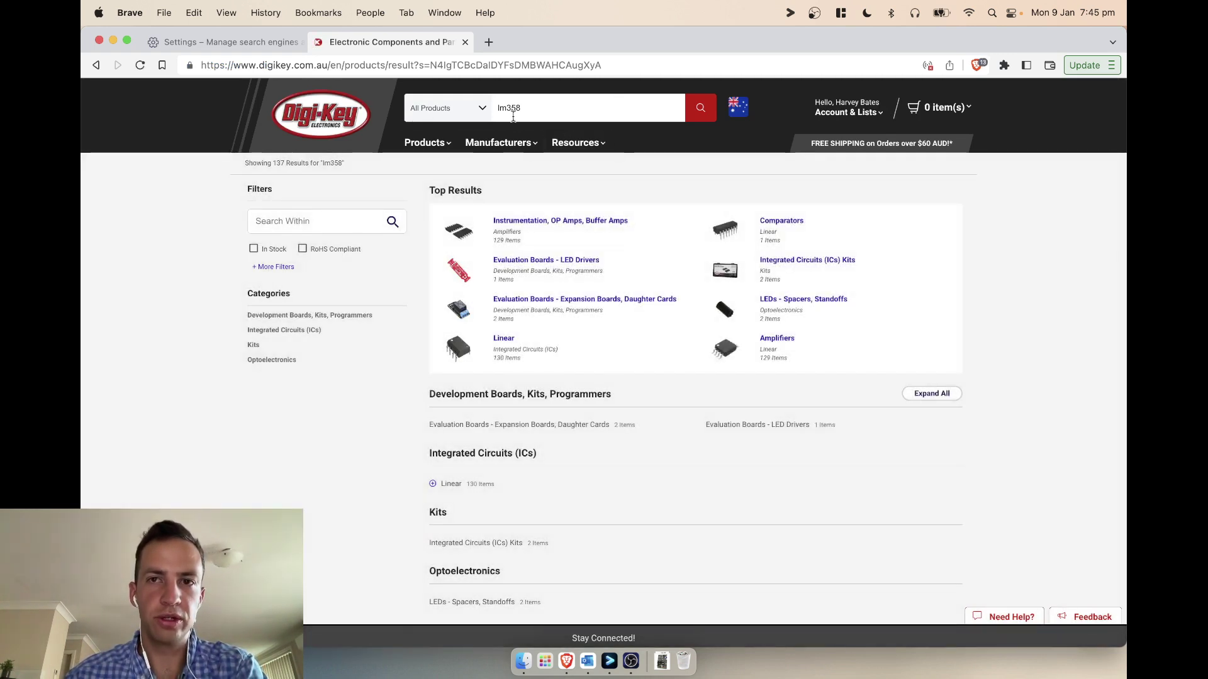
# Step: Open the Instrumentation, OP Amps, Buffer Amps category of the lm358 results and look through the listed parts
pyautogui.click(323, 65)
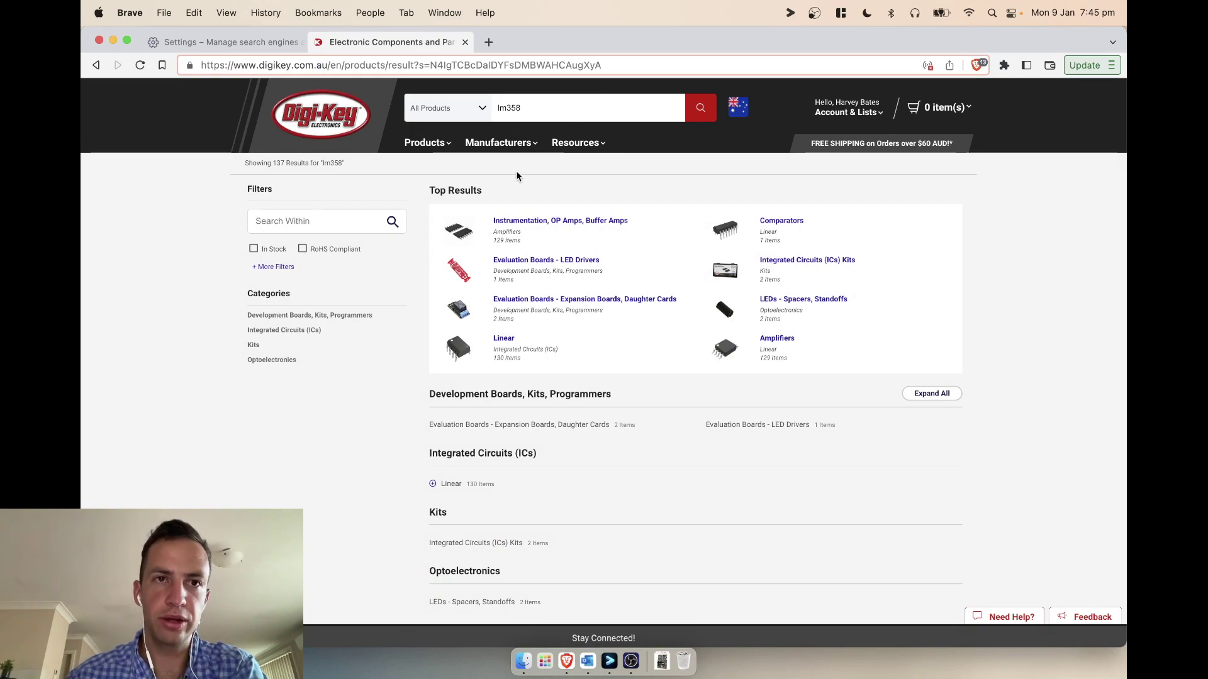
pyautogui.click(545, 224)
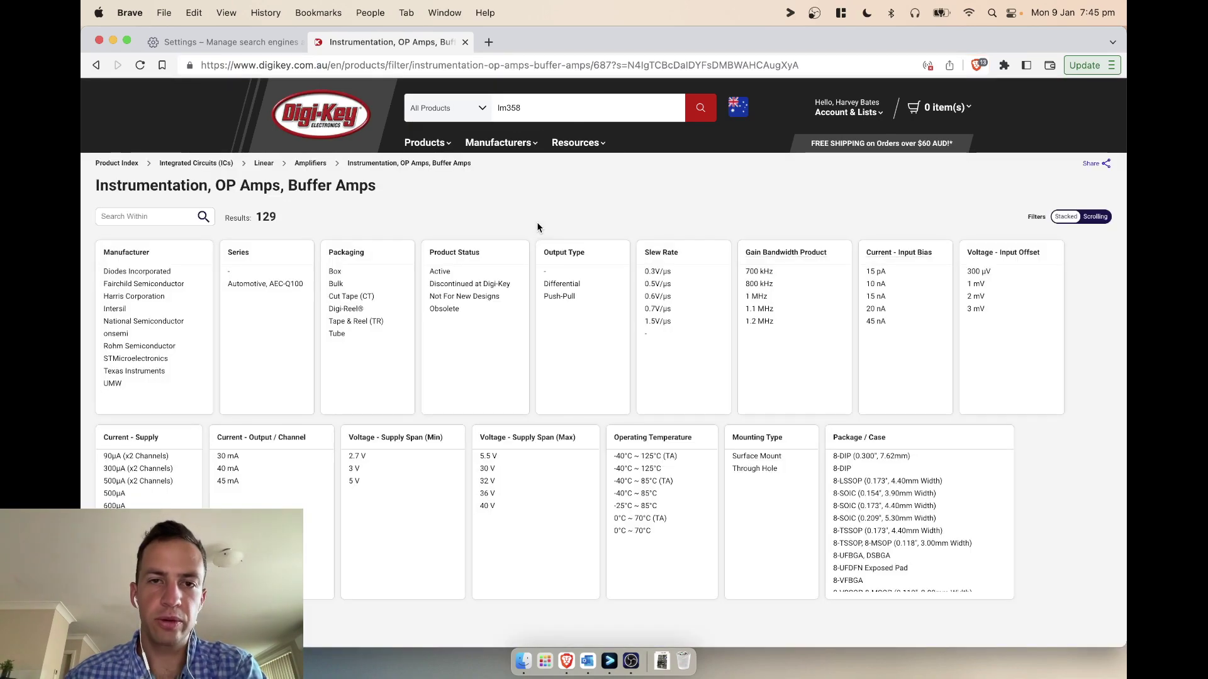
pyautogui.scroll(-7, 539, 218)
pyautogui.scroll(-15, 539, 219)
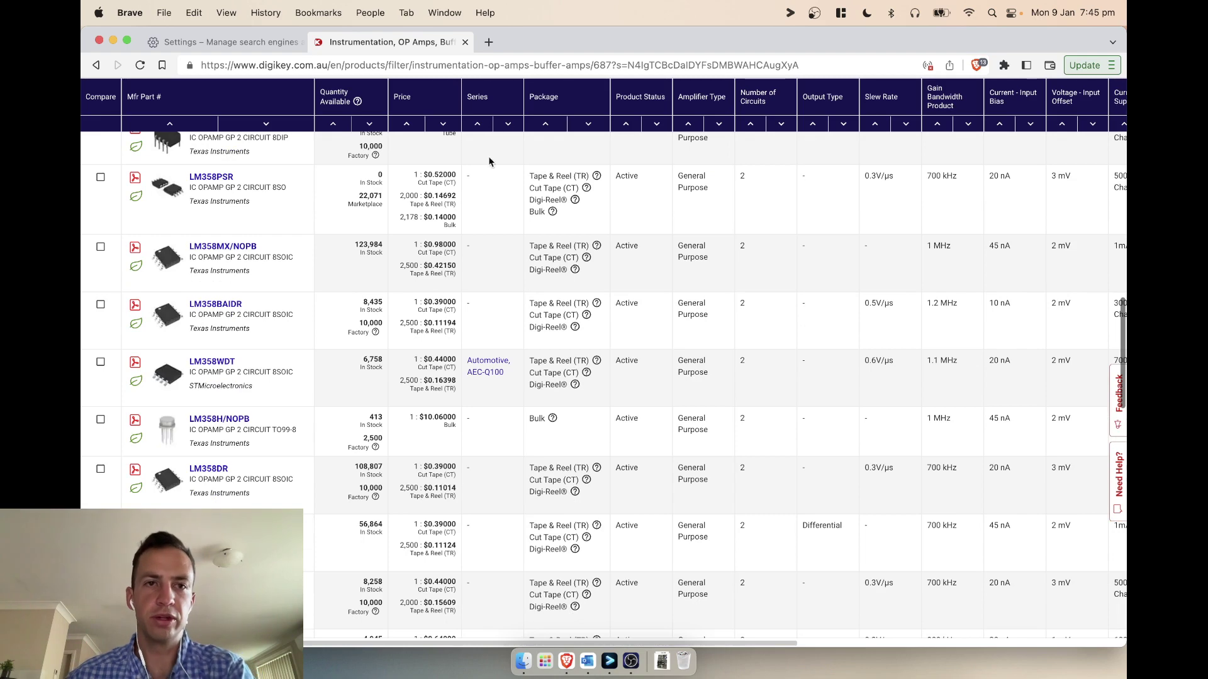
# Step: Search DuckDuckGo for digikey in a new tab and open the DigiKey Electronics Australia site
pyautogui.click(488, 41)
pyautogui.write('d')
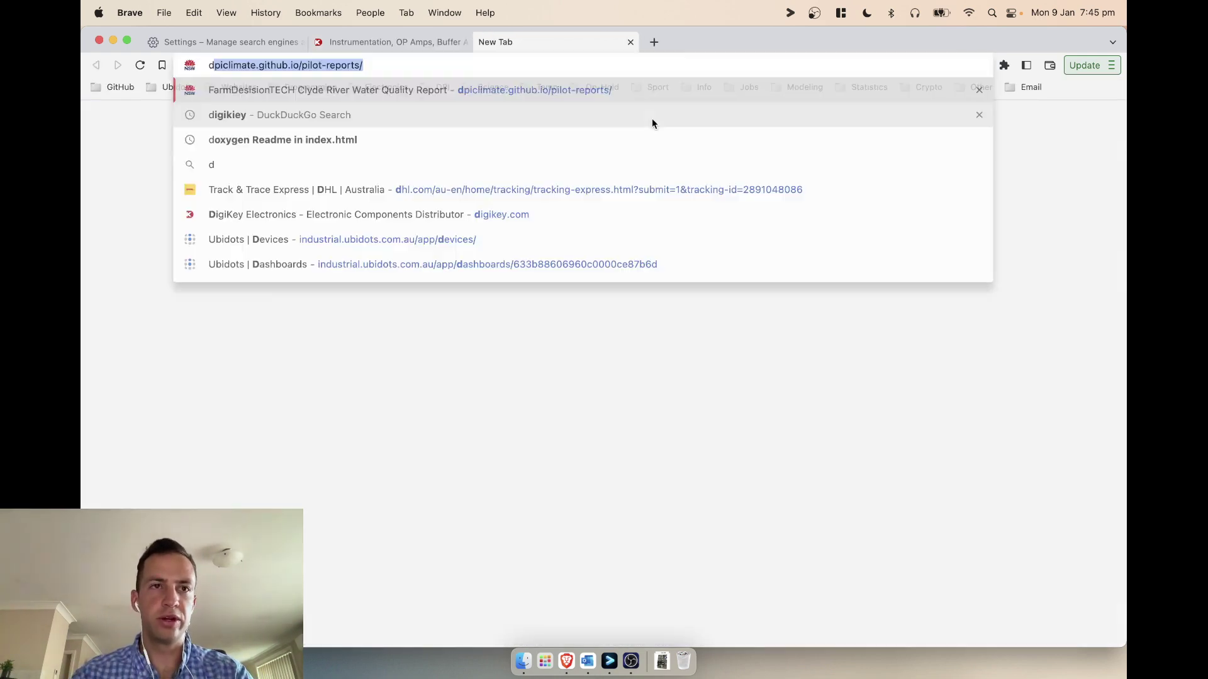
pyautogui.write('igike')
pyautogui.press('BackSpace')
pyautogui.press('BackSpace')
pyautogui.write('iker')
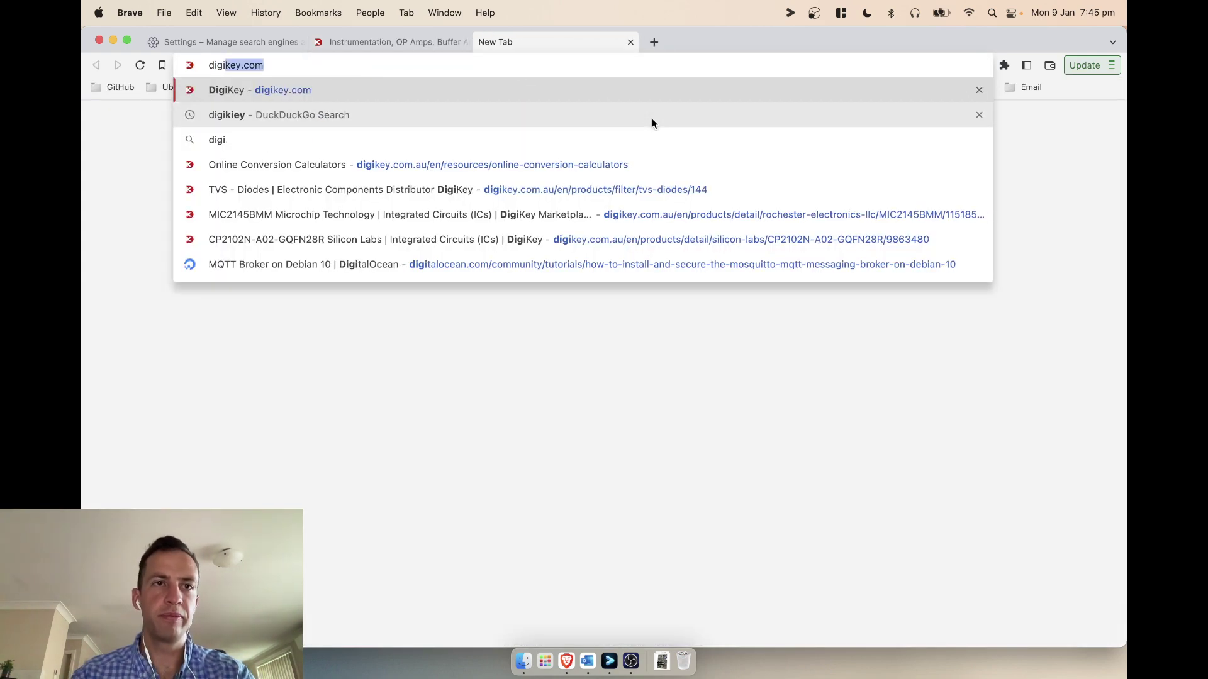
pyautogui.press('BackSpace')
pyautogui.write('y')
pyautogui.press('Delete')
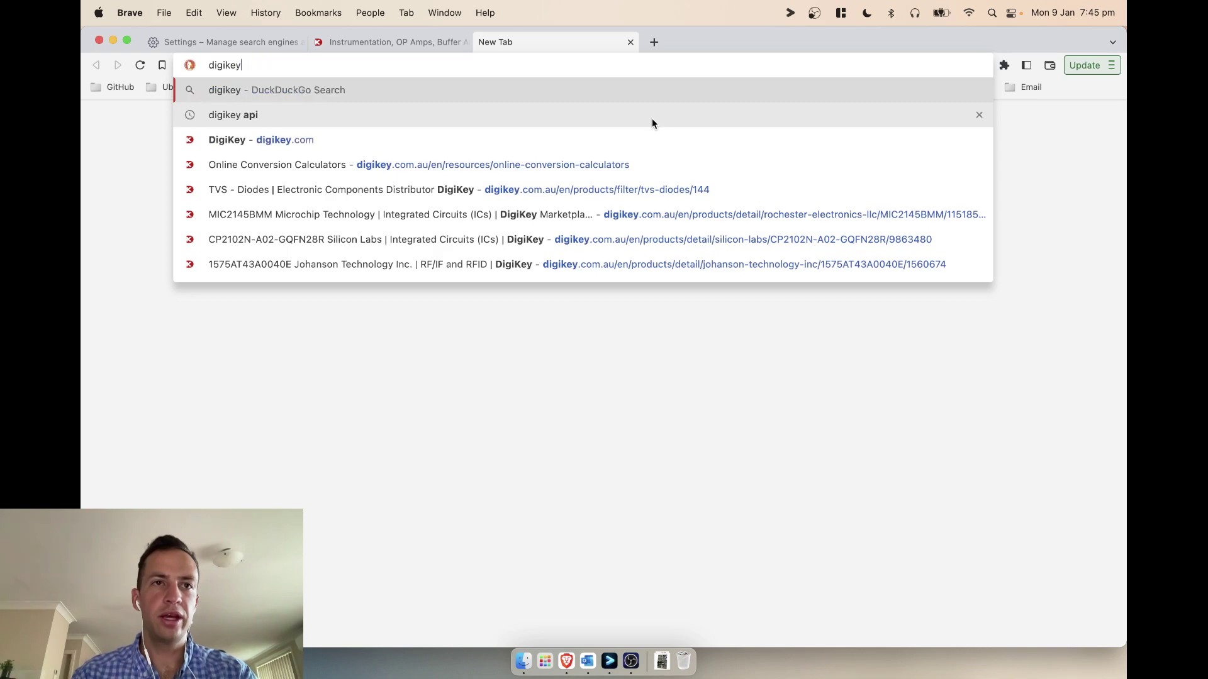
pyautogui.press('Return')
pyautogui.scroll(-5, 388, 251)
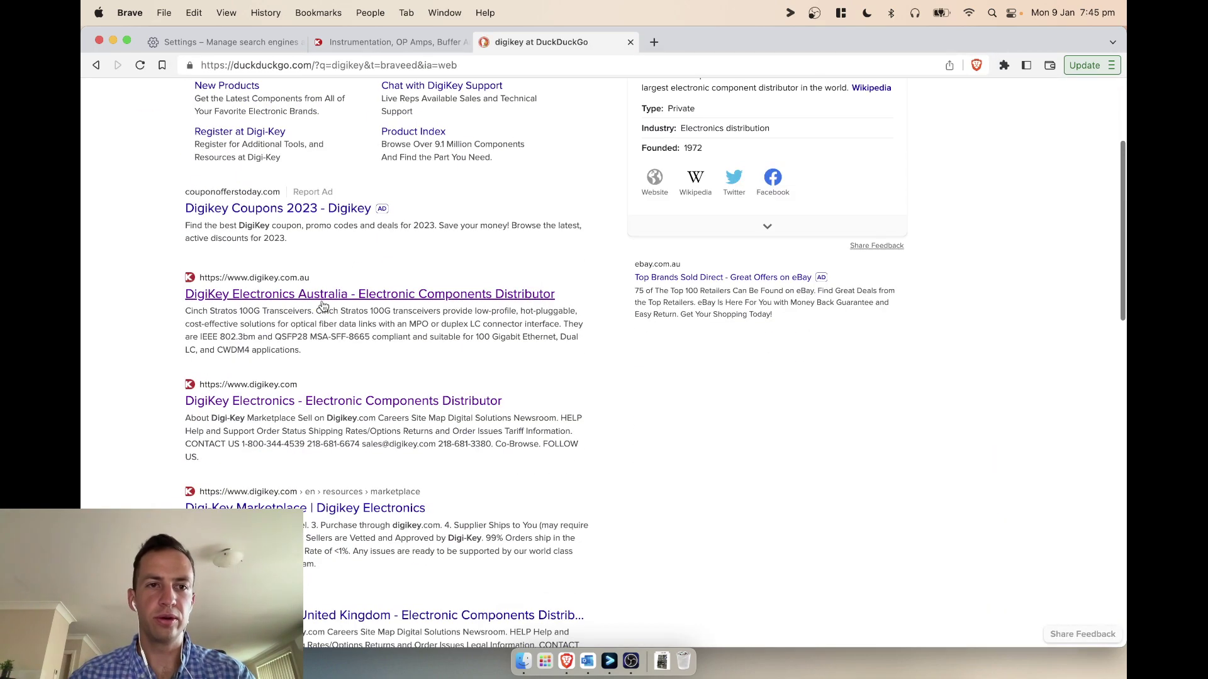
pyautogui.click(339, 304)
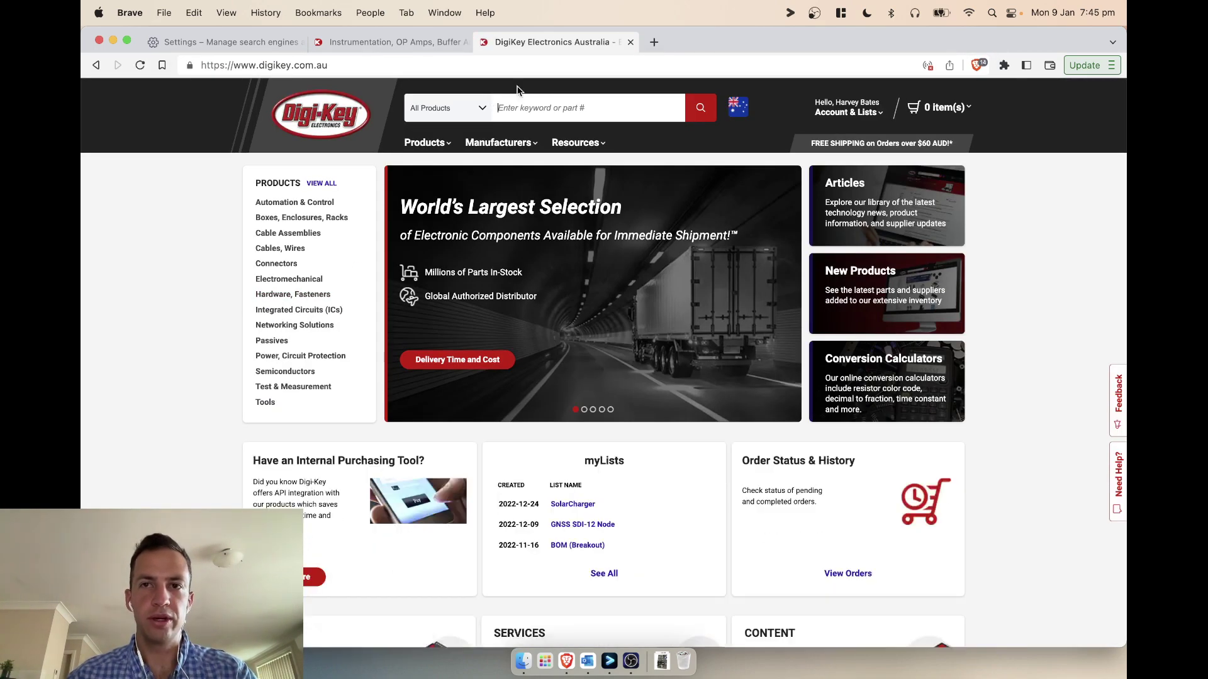
# Step: Search the DigiKey site for lm358 with its own search field, and close that tab
pyautogui.write('lm')
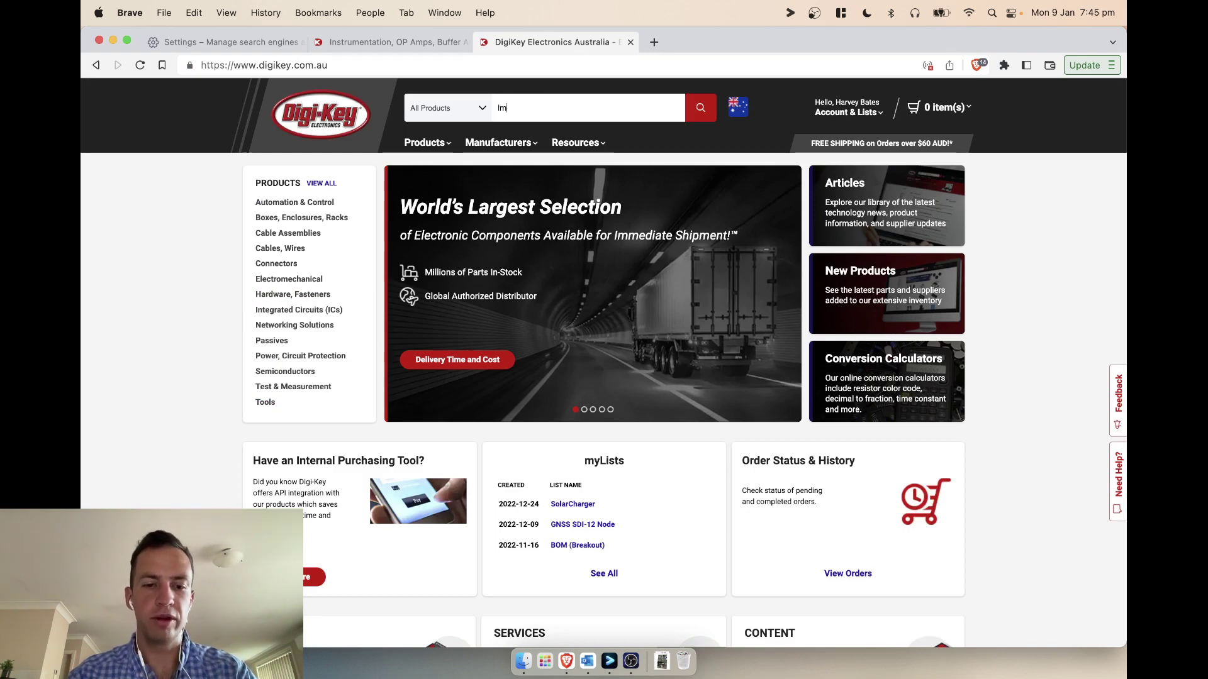
pyautogui.write('358')
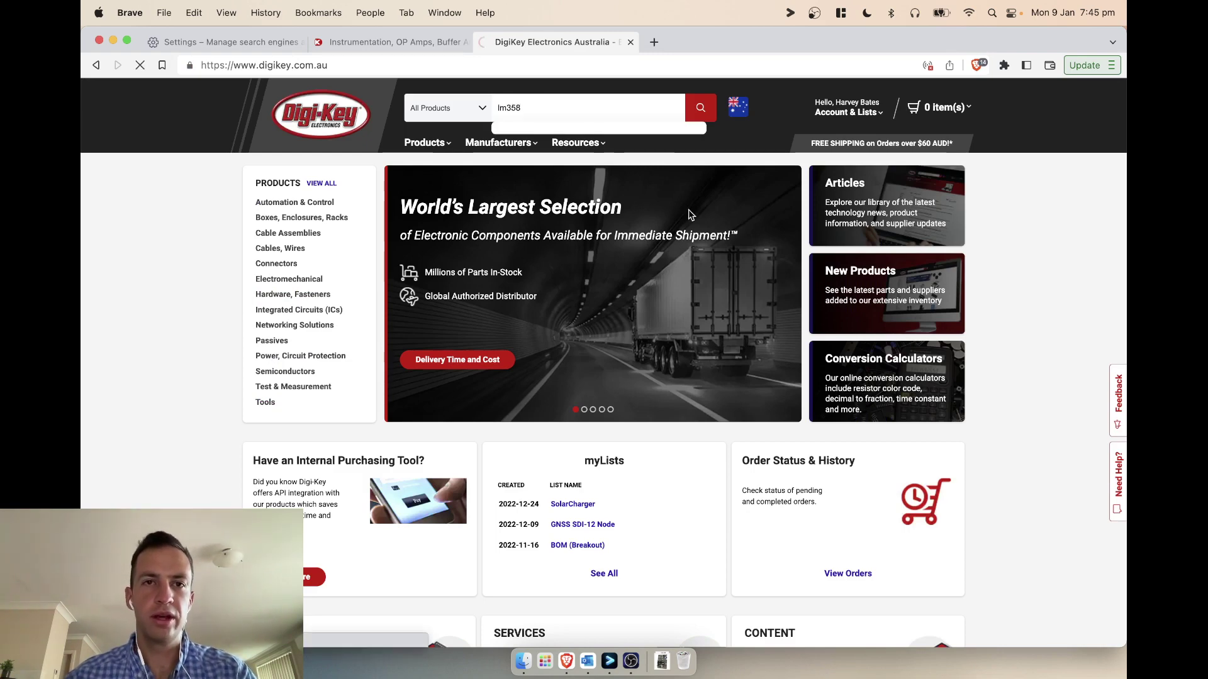
pyautogui.press('Return')
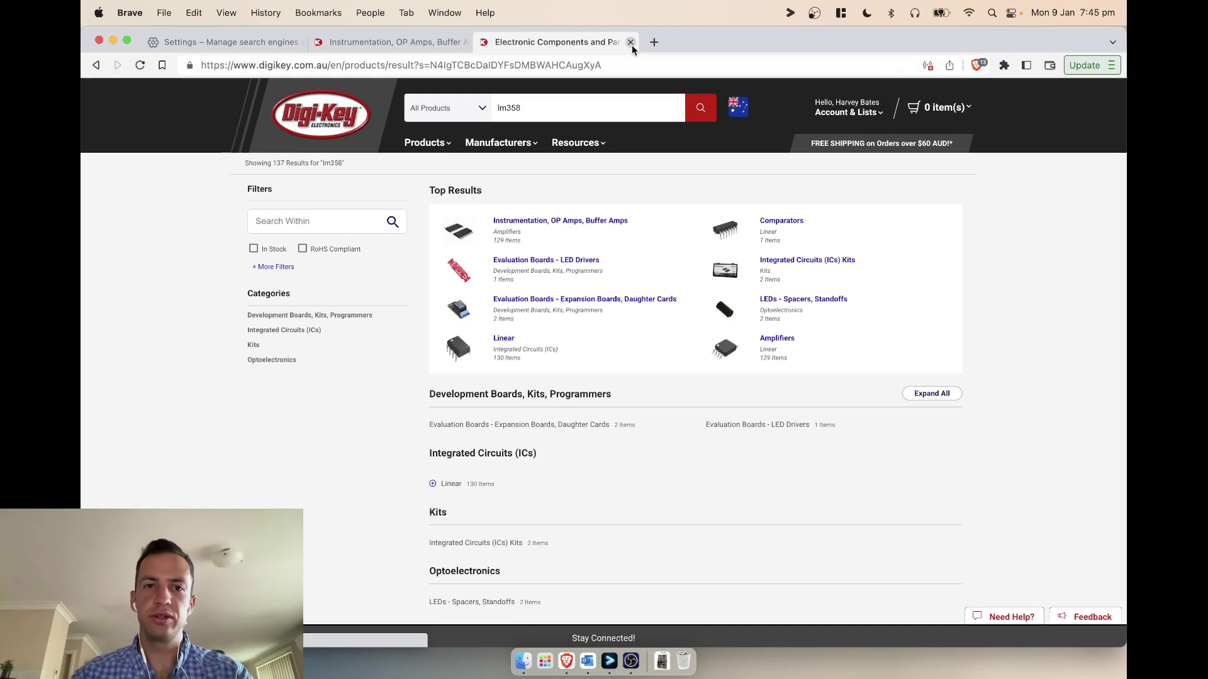
pyautogui.click(630, 42)
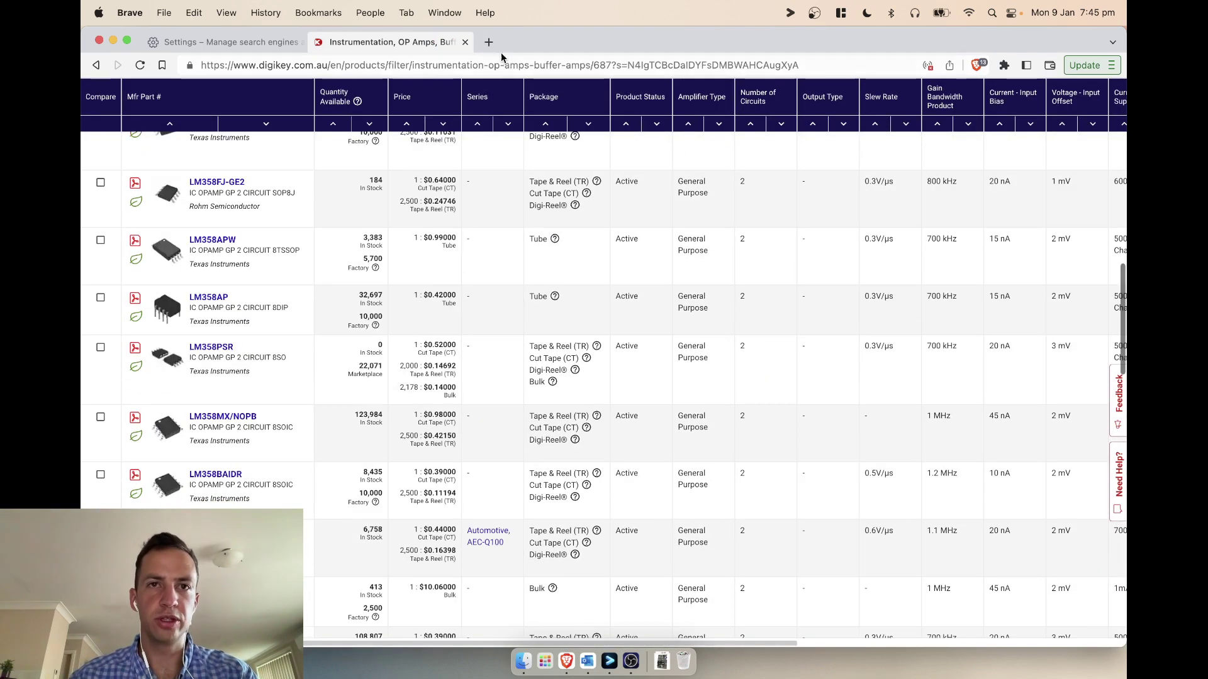
# Step: Search Element14 for lm358 in a new tab using the :e14 site shortcut, and look over the results
pyautogui.click(488, 42)
pyautogui.write(':e14')
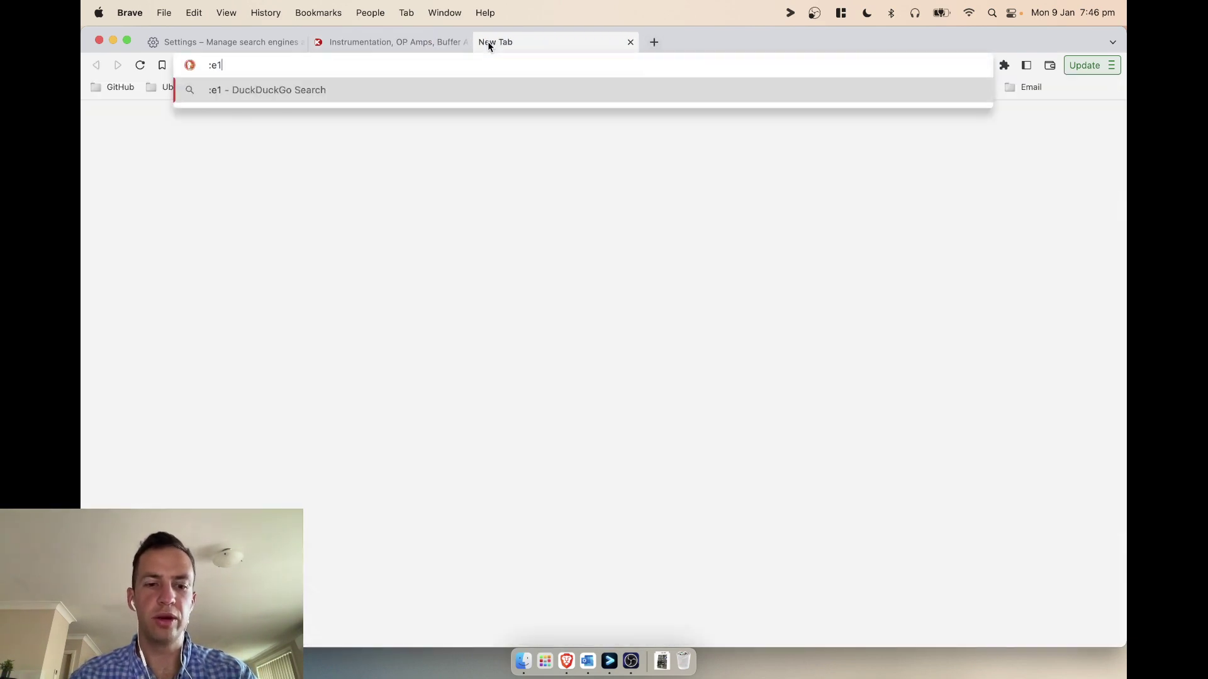
pyautogui.press('Tab')
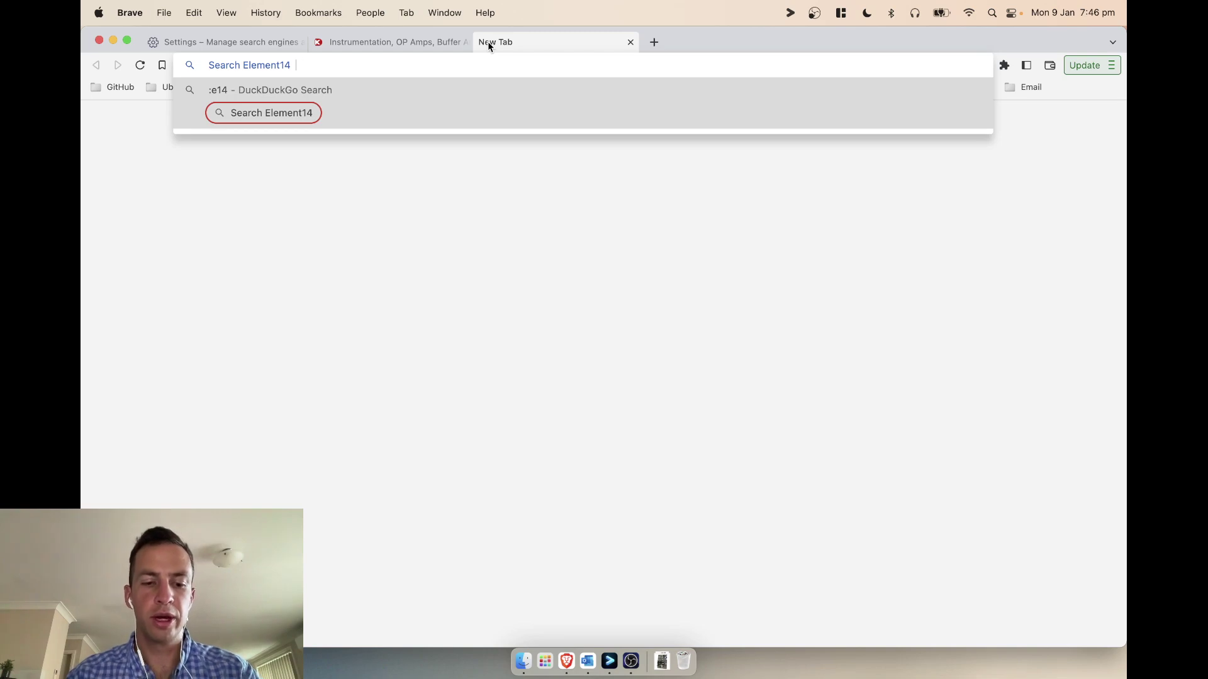
pyautogui.write('lm358')
pyautogui.press('Return')
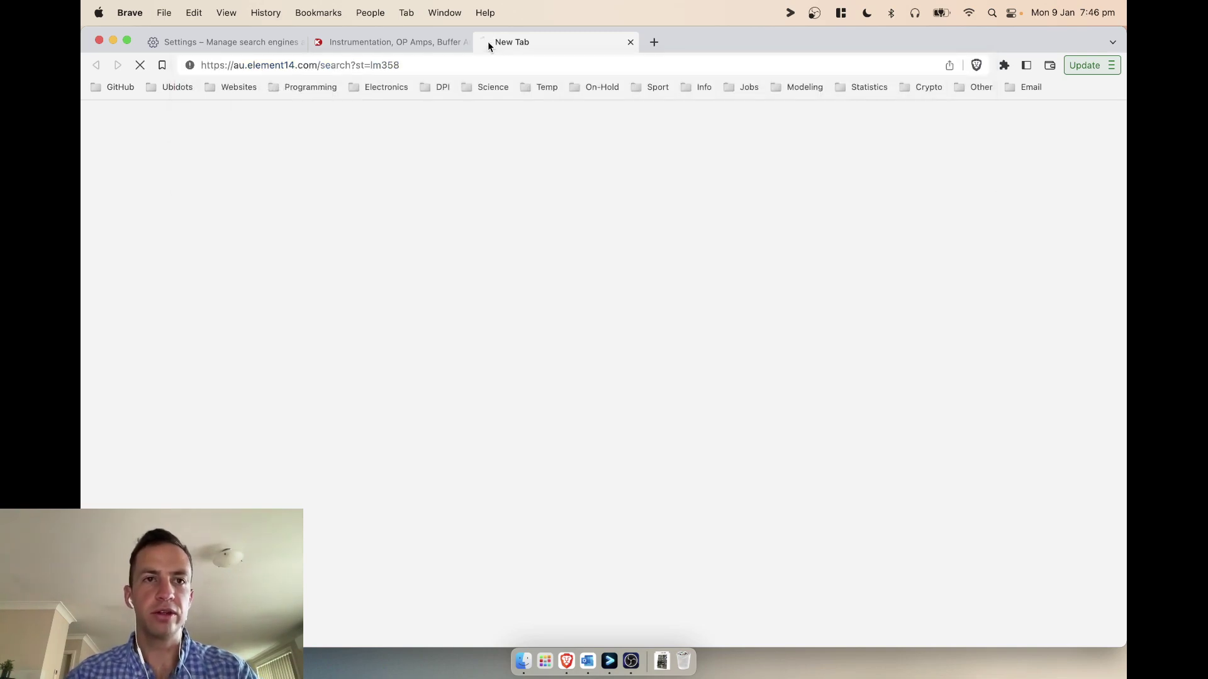
pyautogui.scroll(-4, 442, 230)
pyautogui.scroll(3, 441, 231)
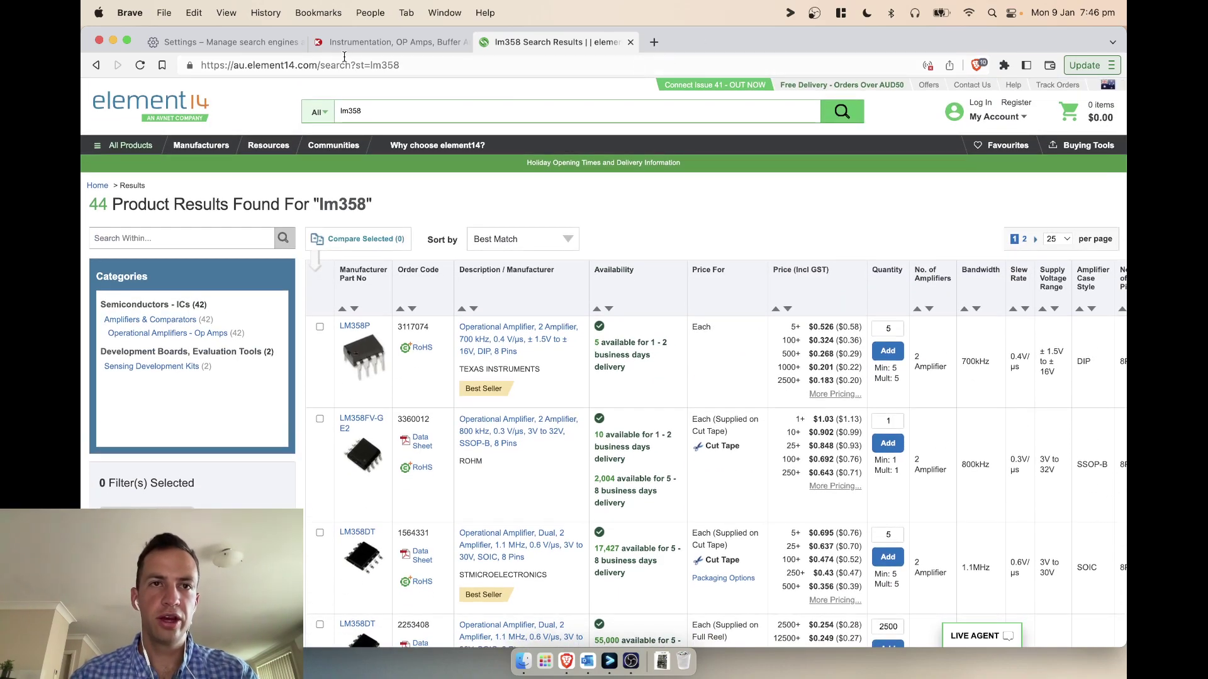
# Step: Return to the DigiKey op-amp results and copy the part number LM358PSR
pyautogui.click(352, 42)
pyautogui.scroll(10, 465, 228)
pyautogui.scroll(-5, 465, 228)
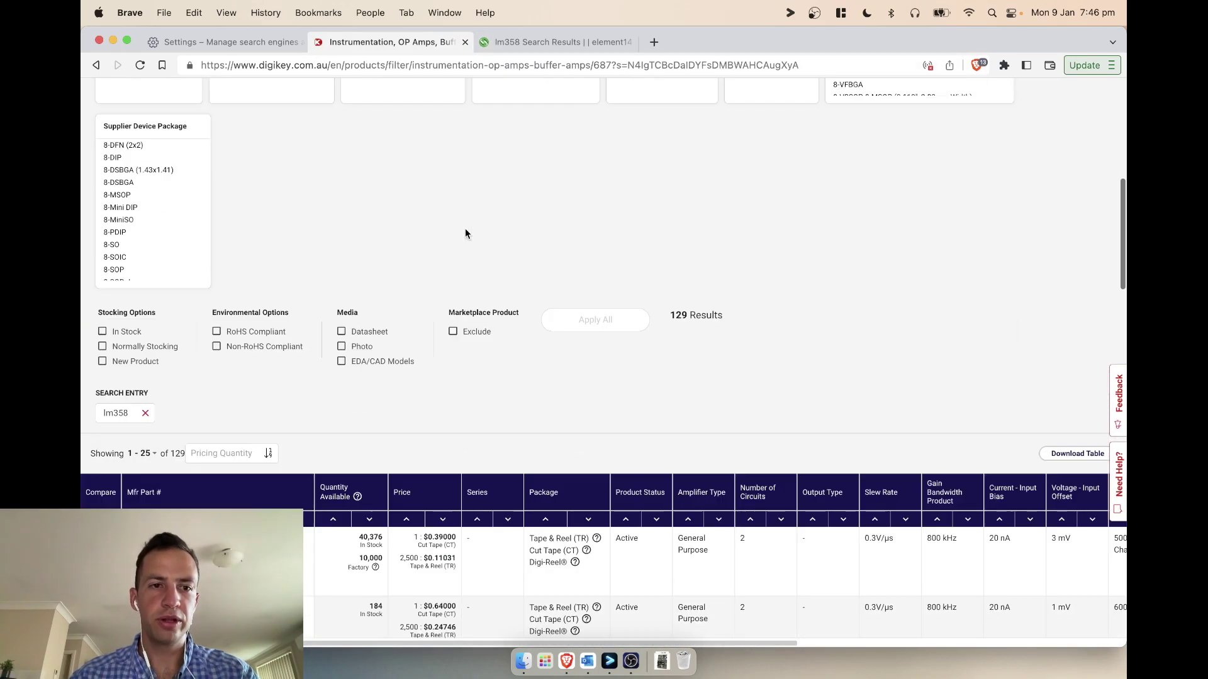
pyautogui.scroll(-5, 465, 230)
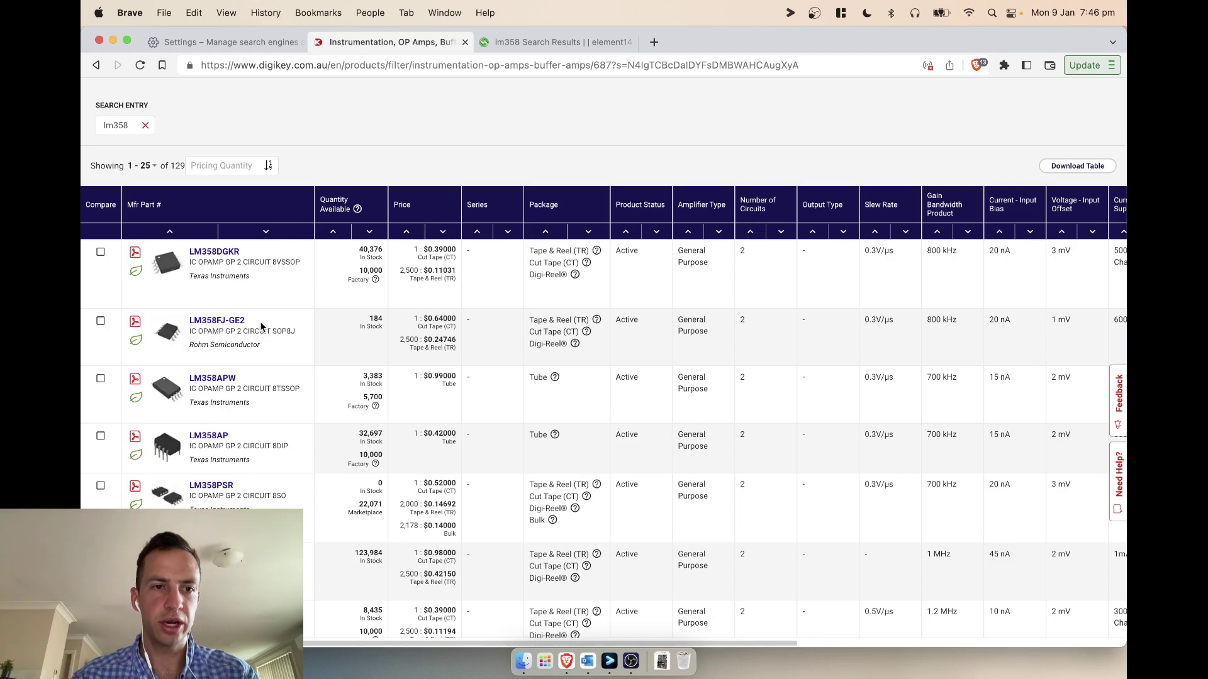
pyautogui.moveTo(244, 249); pyautogui.dragTo(189, 254)
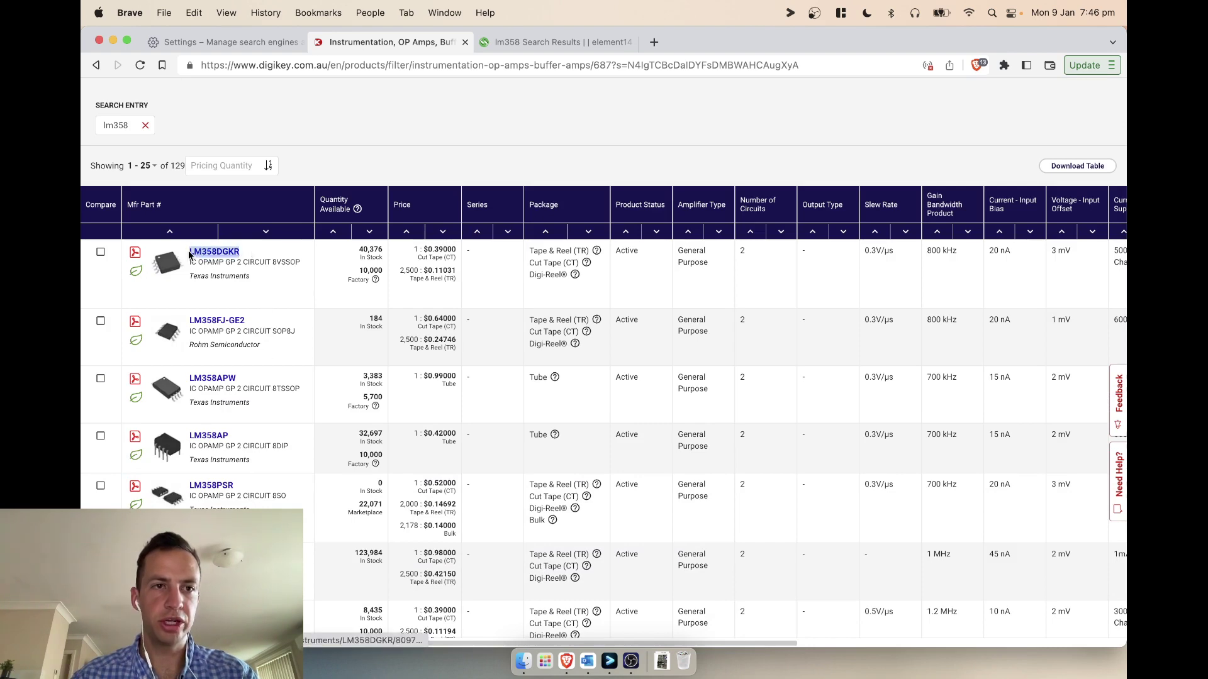
pyautogui.scroll(-3, 282, 252)
pyautogui.moveTo(258, 294); pyautogui.dragTo(189, 296)
pyautogui.press('super+c')
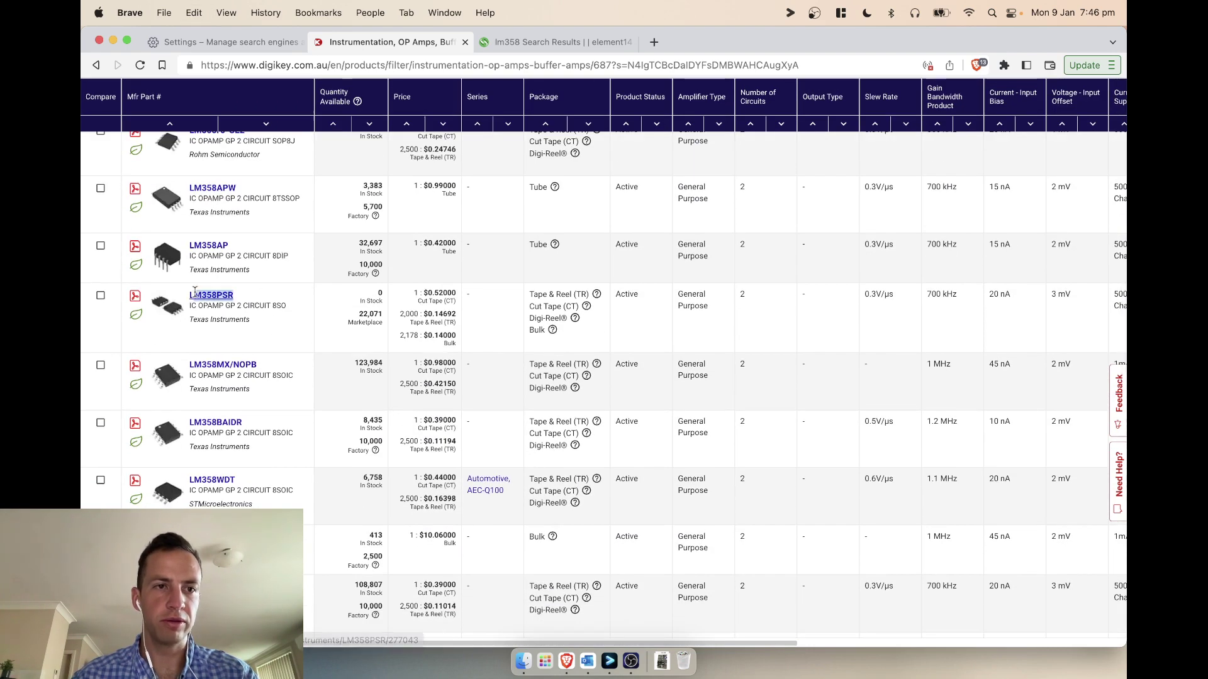
# Step: Search SnapEDA for the copied part number LM358PSR in a new tab using the :eda site shortcut
pyautogui.click(654, 42)
pyautogui.write(':eda')
pyautogui.press('Tab')
pyautogui.press('super+v')
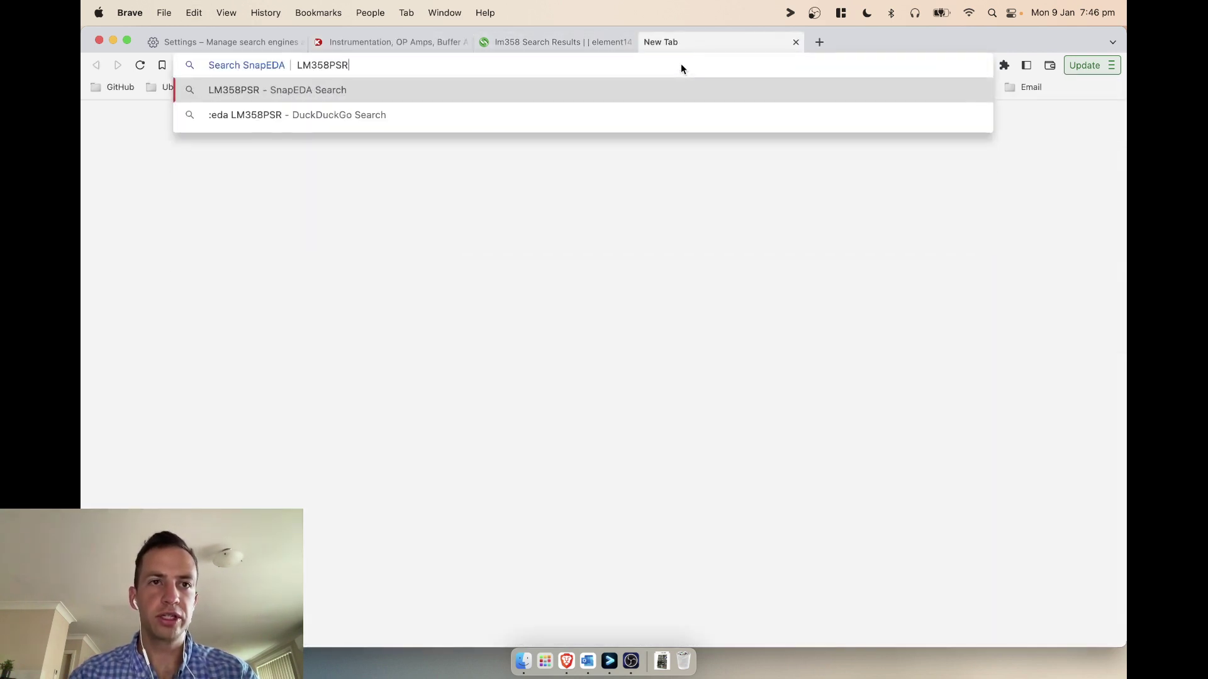
pyautogui.press('Return')
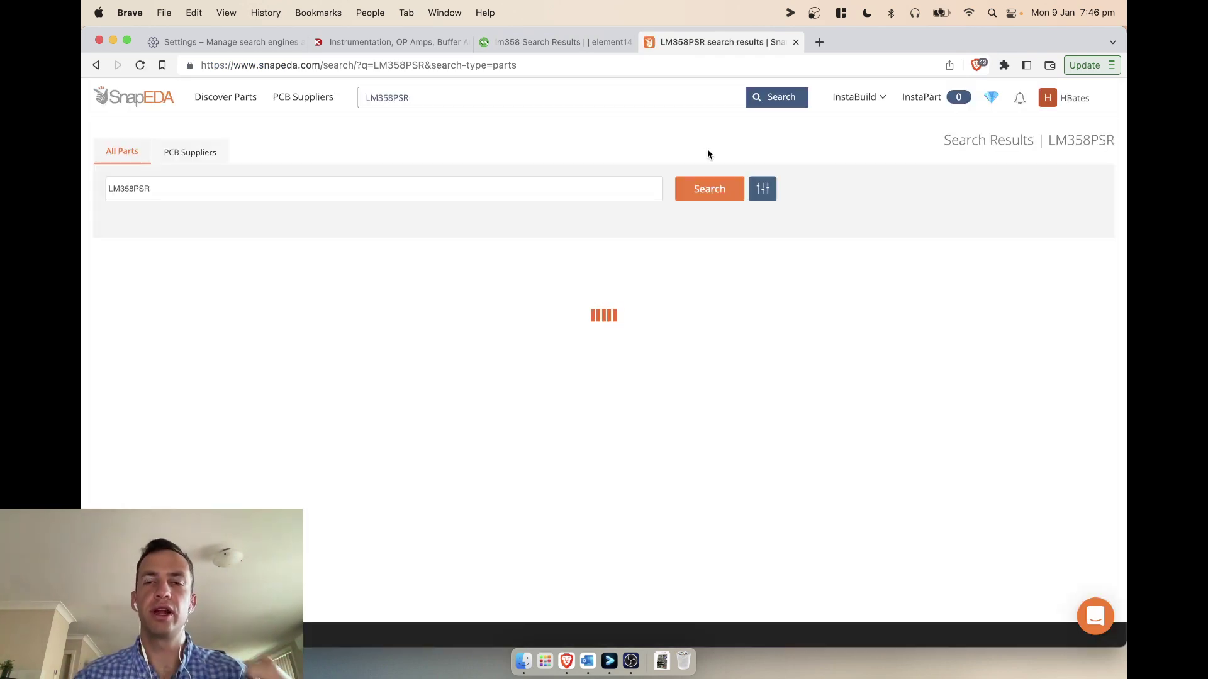
# Step: Activate the SnapEDA site search with the :eda shortcut in another new tab, glance back at the LM358PSR results, and close that tab
pyautogui.click(816, 44)
pyautogui.write(':e')
pyautogui.press('BackSpace')
pyautogui.press('BackSpace')
pyautogui.write(':eda')
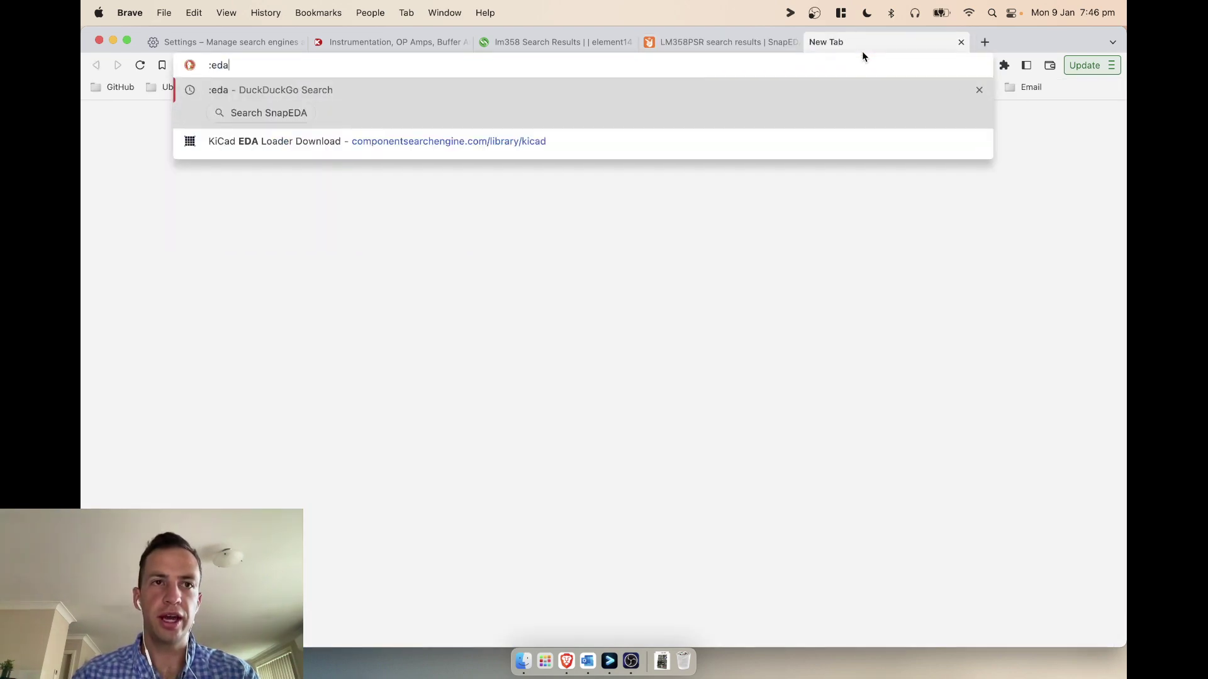
pyautogui.press('Tab')
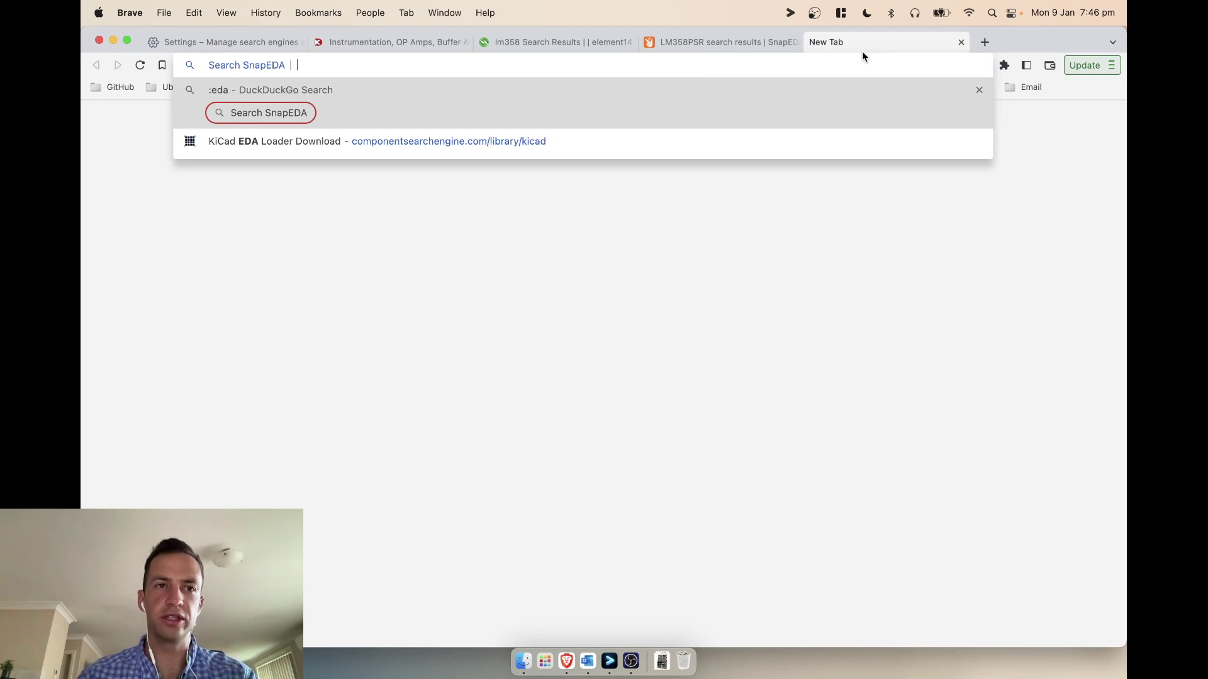
pyautogui.click(730, 43)
pyautogui.scroll(-2, 814, 164)
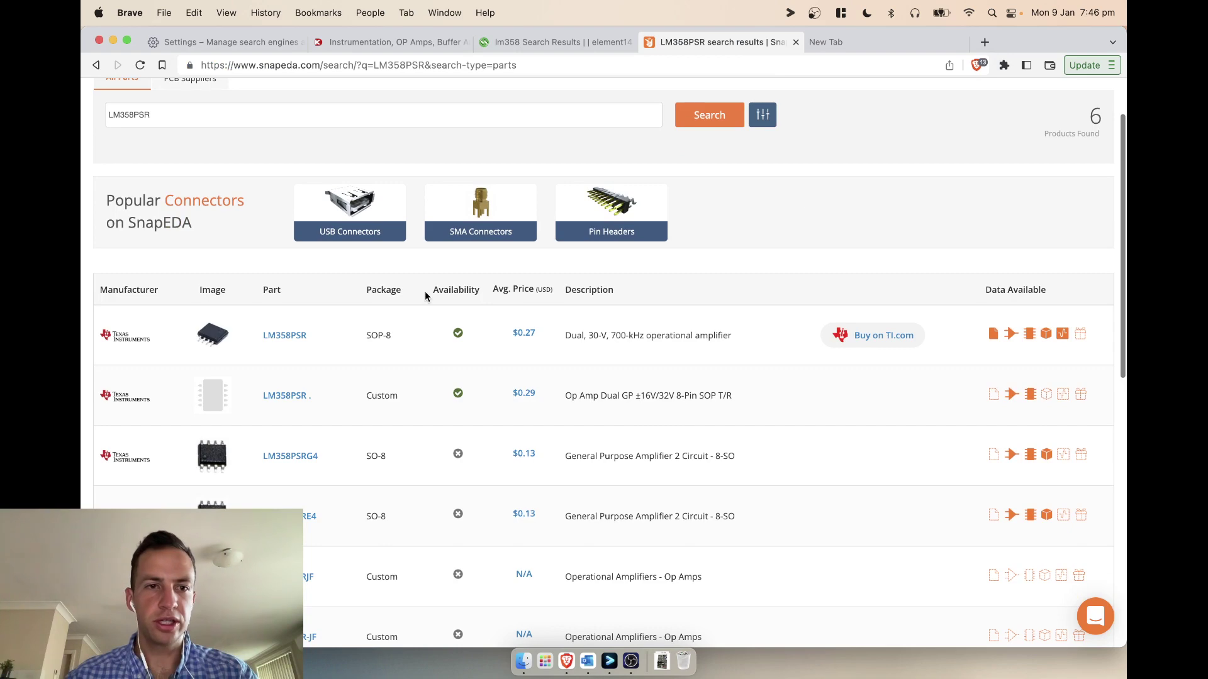
pyautogui.click(854, 44)
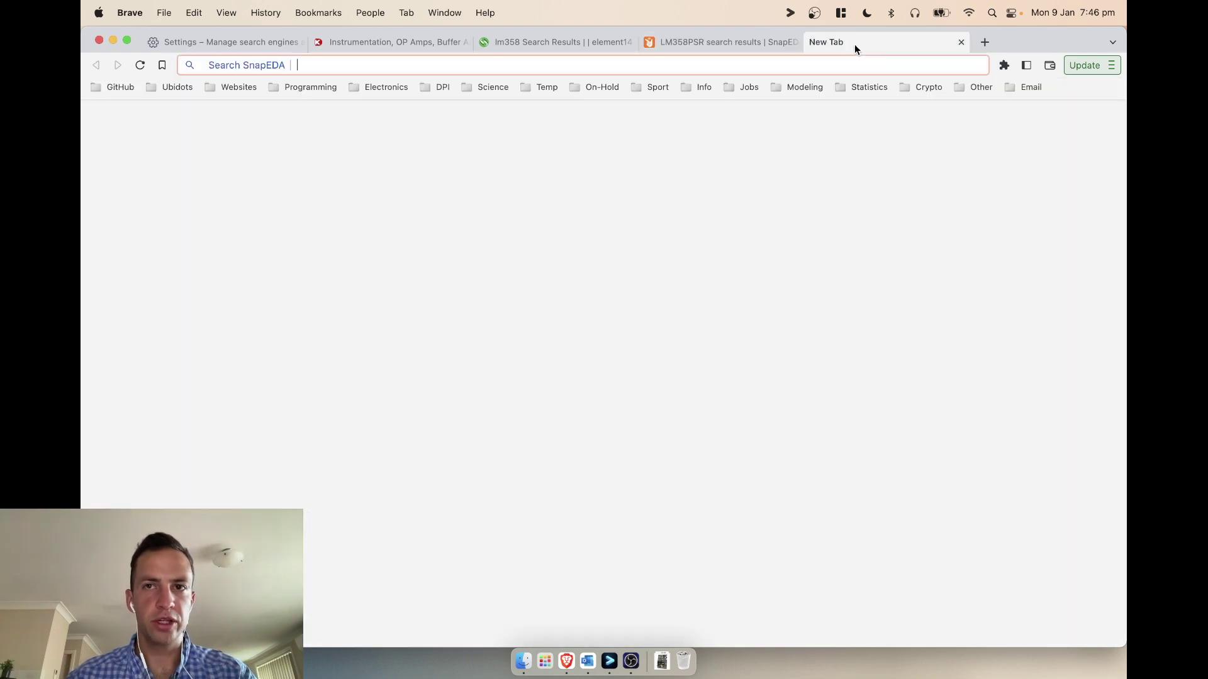
pyautogui.click(960, 42)
# Step: Repeat the SnapEDA search for LM358PSR with the :eda shortcut in the current tab and open the SOP-8 LM358PSR part page
pyautogui.click(451, 65)
pyautogui.write(':eda')
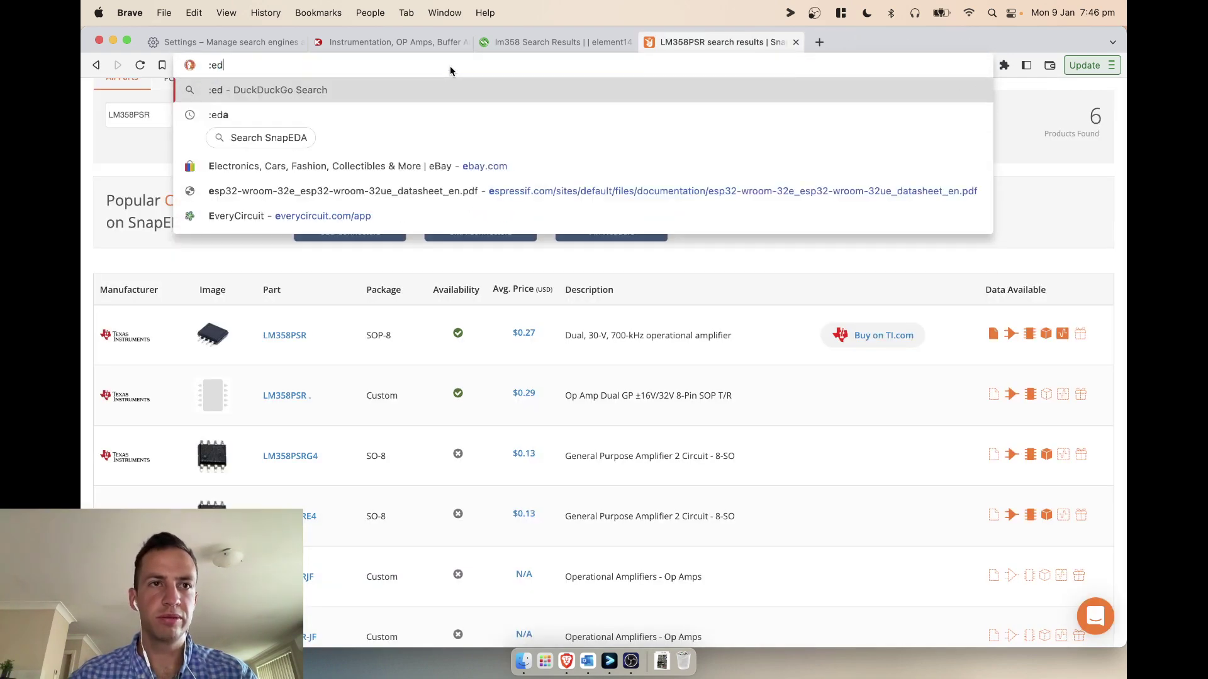
pyautogui.press('super+v')
pyautogui.press('Return')
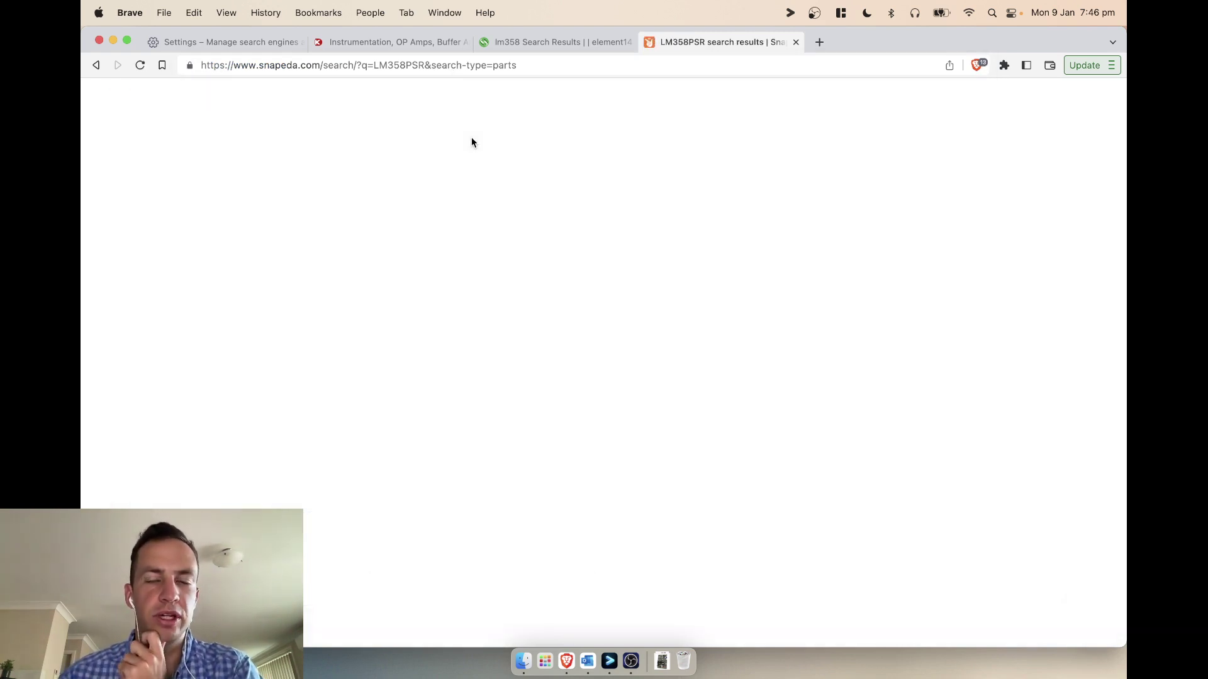
pyautogui.scroll(-2, 755, 371)
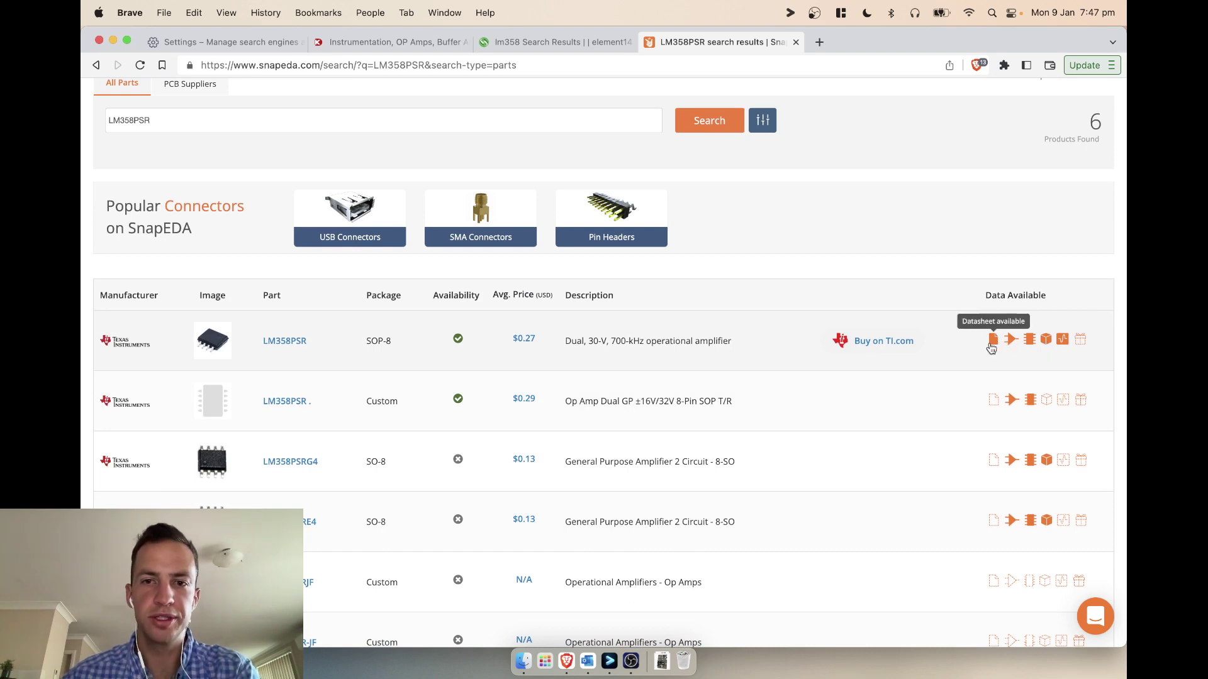
pyautogui.click(301, 344)
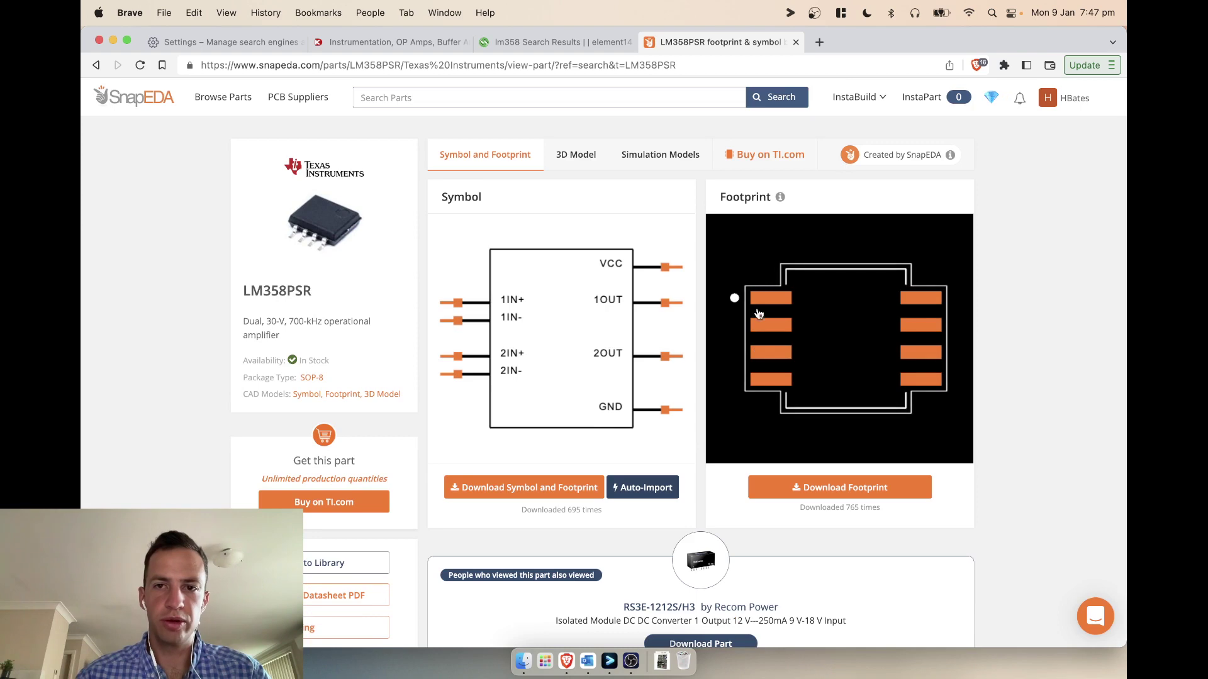
# Step: Examine the LM358PSR symbol and footprint previews and the available download formats on the SnapEDA part page
pyautogui.scroll(-1, 723, 289)
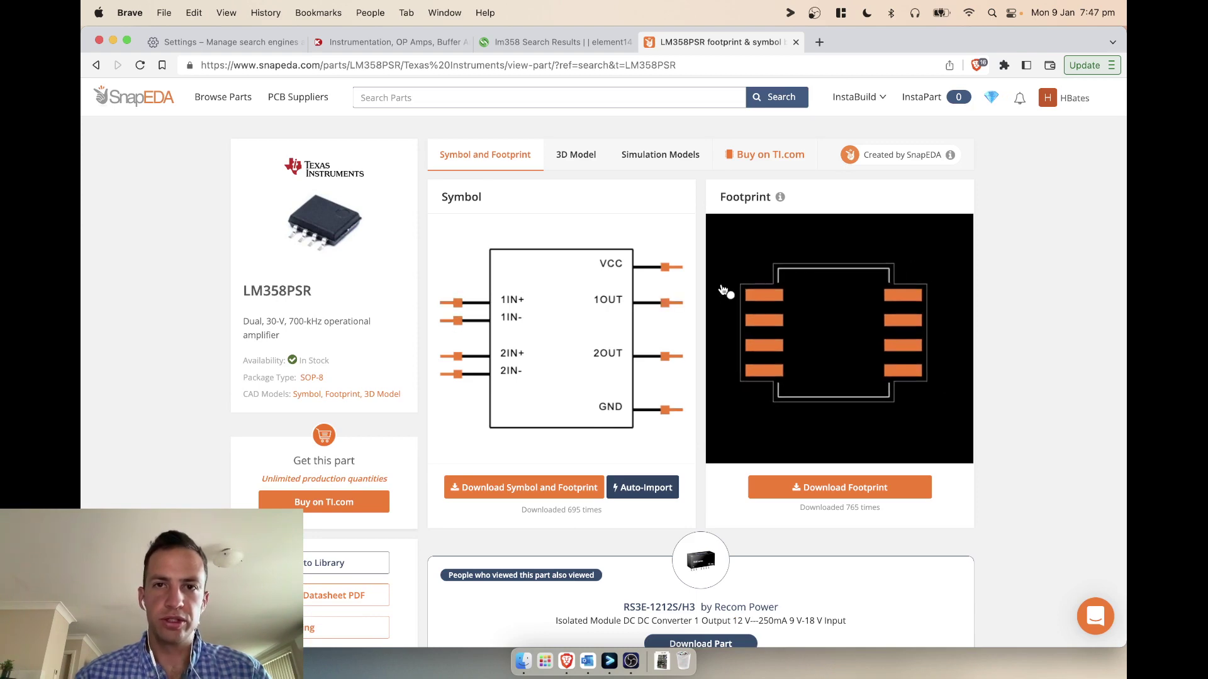
pyautogui.scroll(-3, 723, 290)
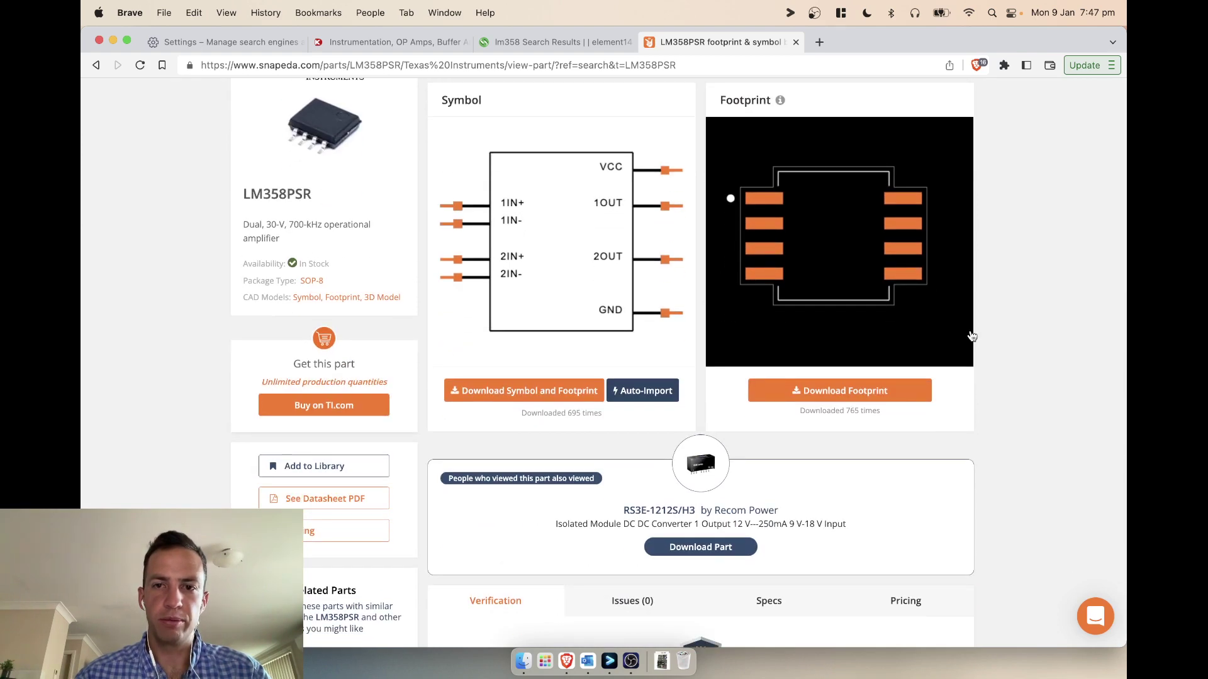
pyautogui.scroll(2, 972, 336)
pyautogui.scroll(3, 1059, 293)
pyautogui.moveTo(896, 163)
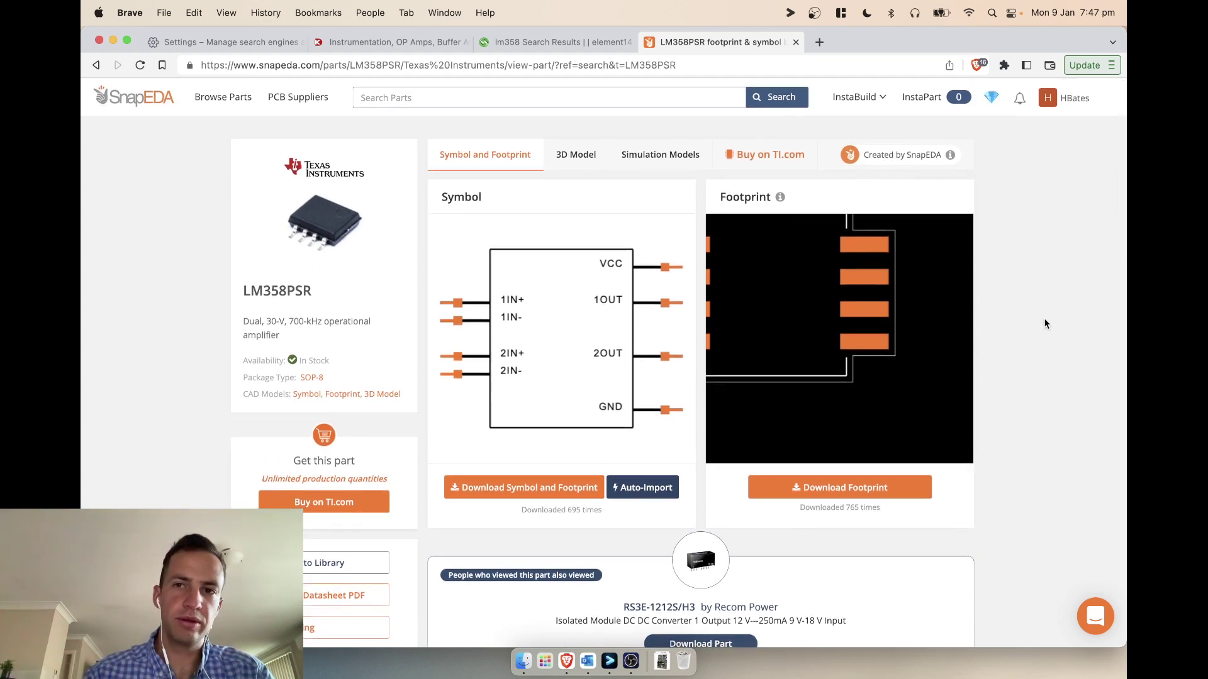
pyautogui.scroll(-1, 1043, 319)
pyautogui.scroll(-3, 881, 272)
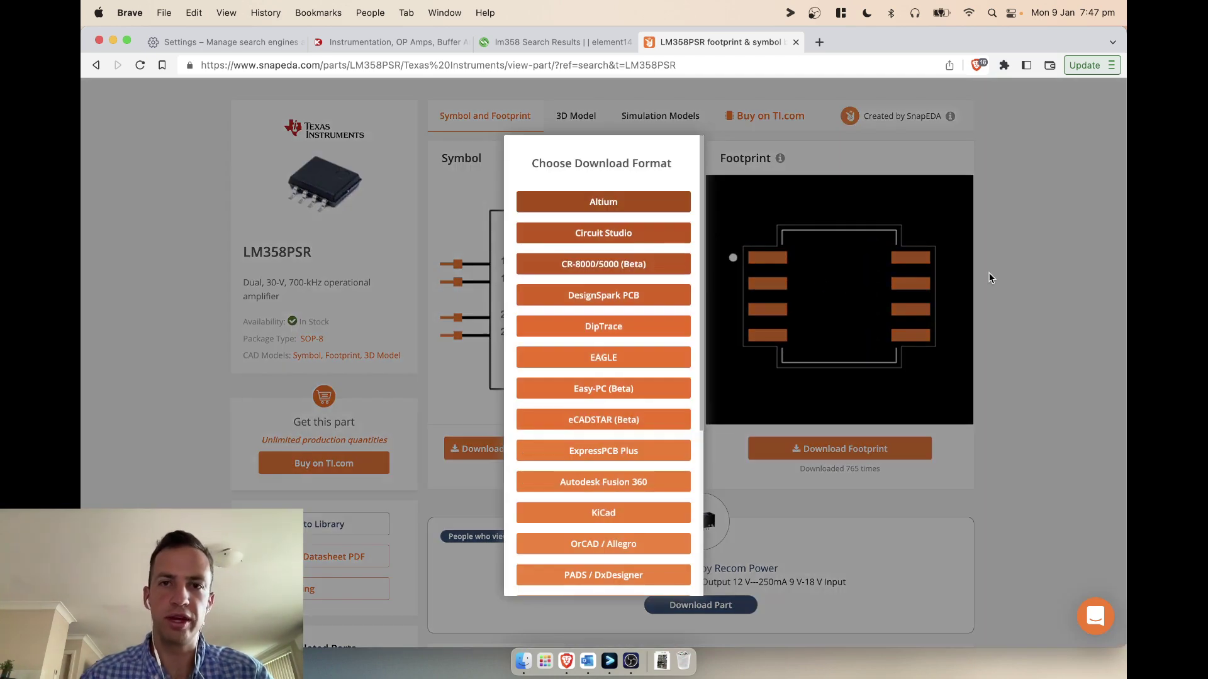
pyautogui.click(990, 278)
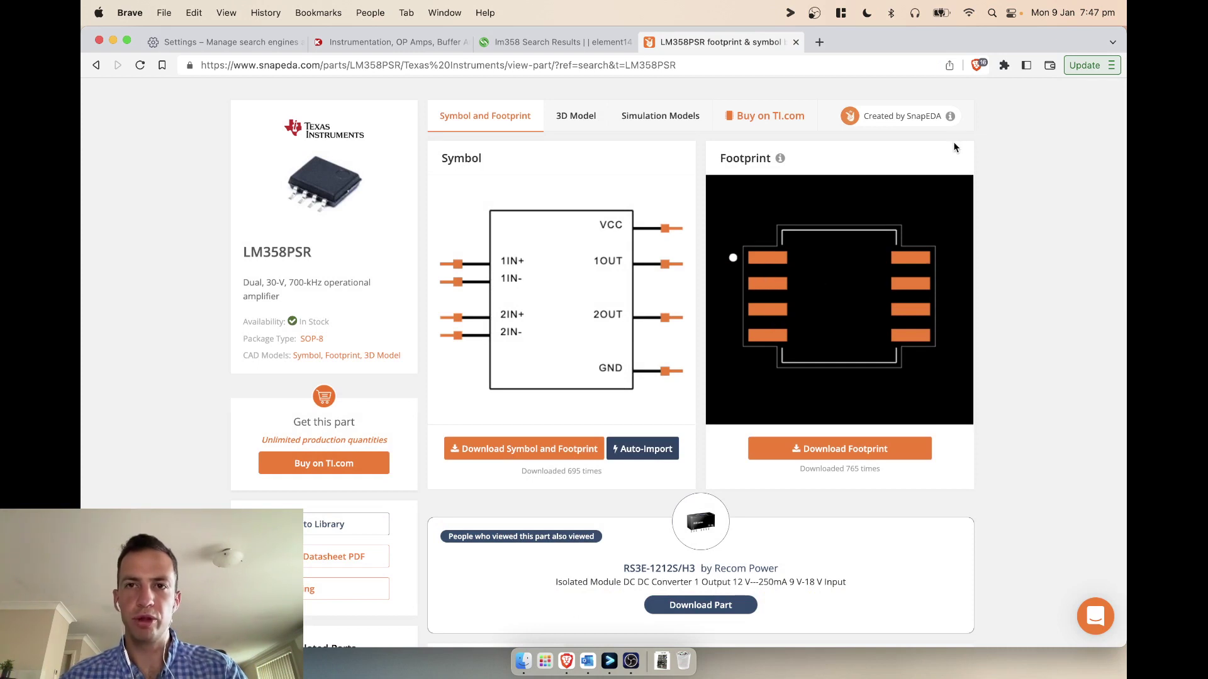
# Step: Search Ultralibrarian for LM358PSR in a new tab using the :ul site shortcut
pyautogui.click(818, 43)
pyautogui.write(':ul')
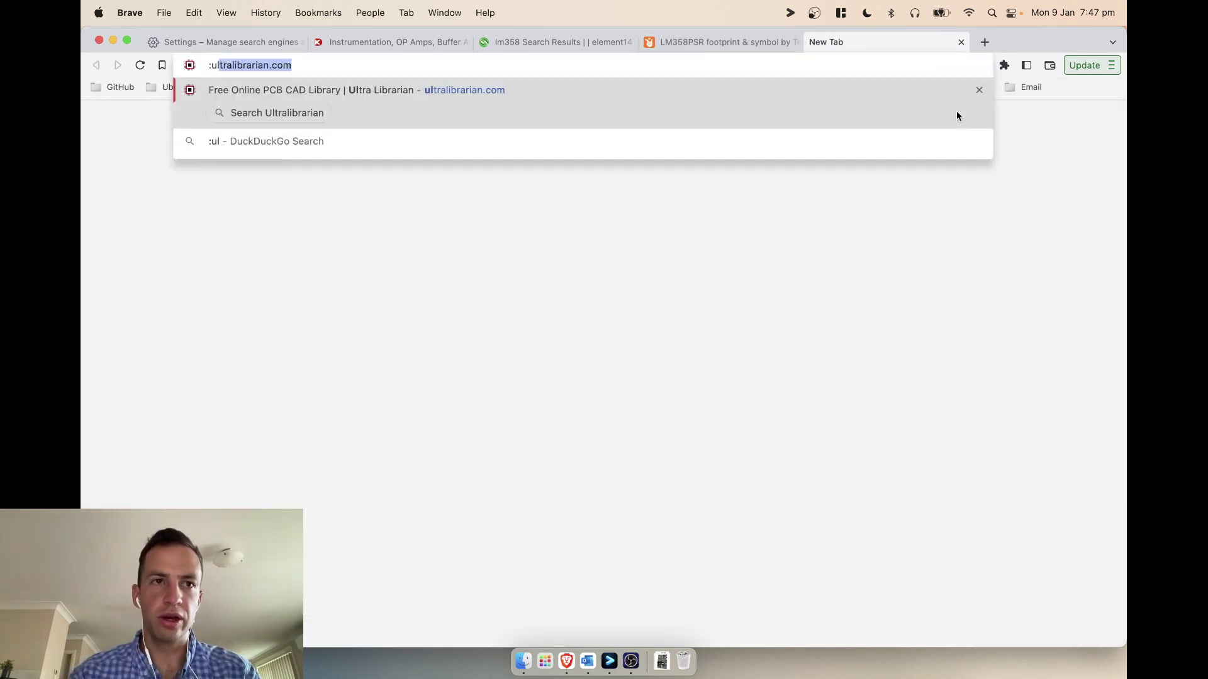
pyautogui.press('Tab')
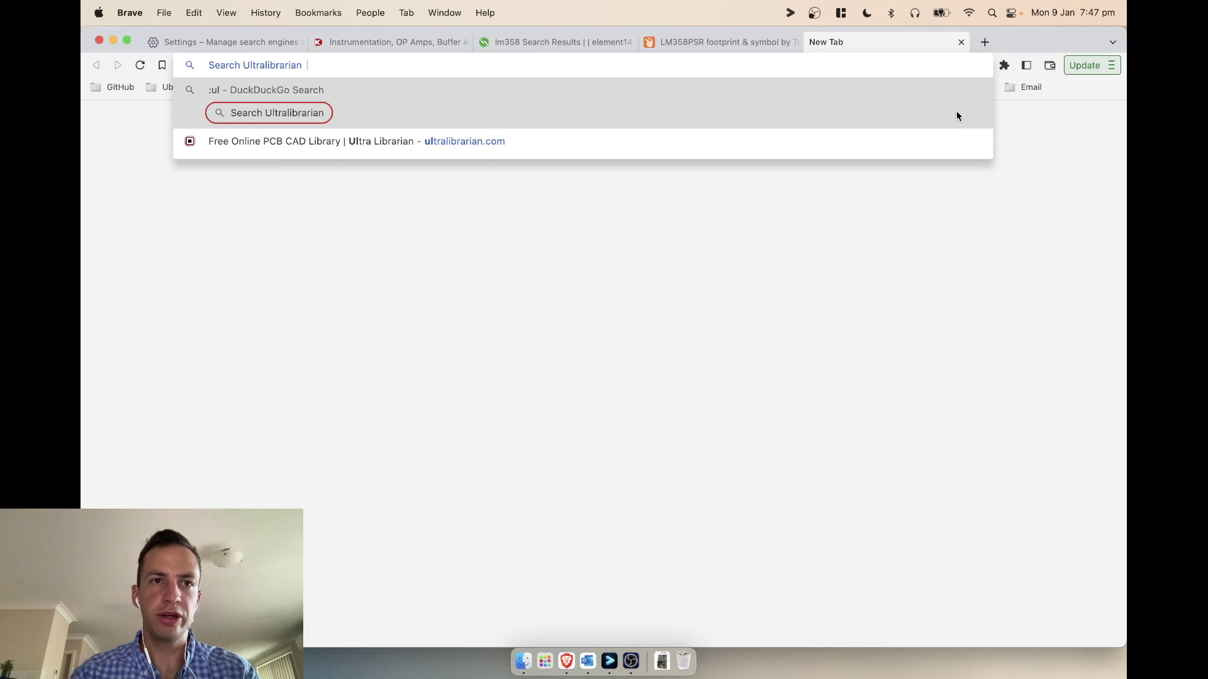
pyautogui.write('LM358PSR')
pyautogui.press('Return')
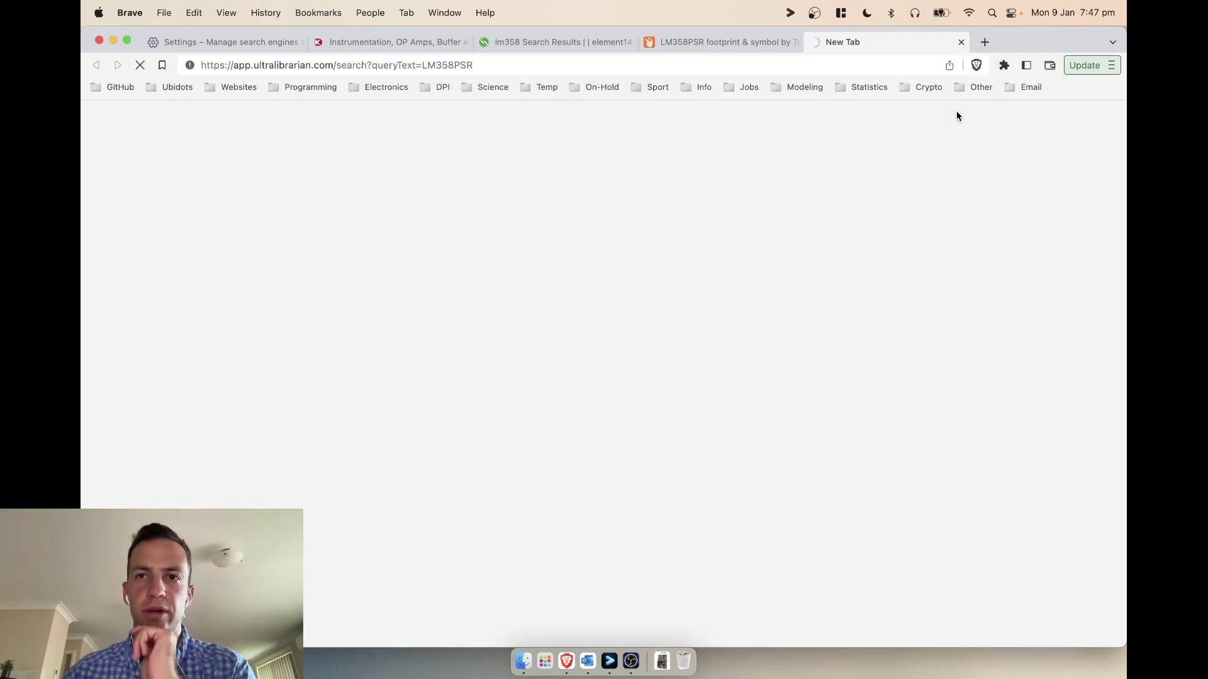
# Step: Check the Ultralibrarian shortcut in the search engine settings, return to the Ultra Librarian results, and close the extra blank tab
pyautogui.click(983, 42)
pyautogui.click(242, 44)
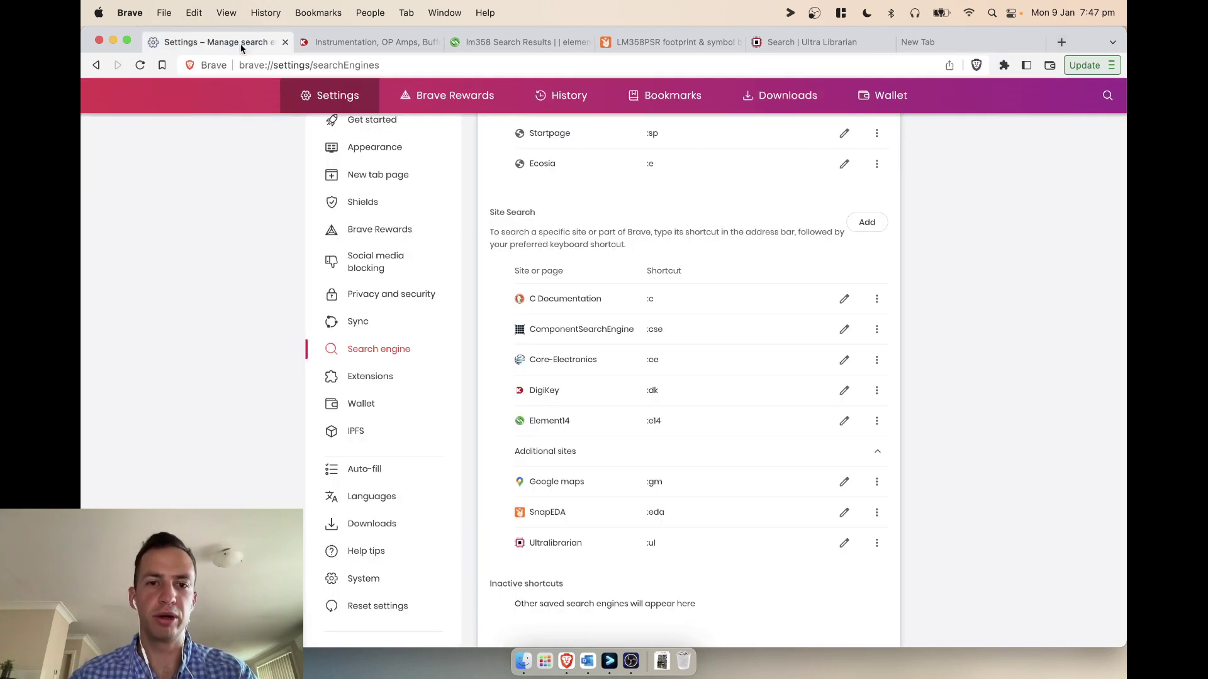
pyautogui.moveTo(537, 546); pyautogui.dragTo(619, 549)
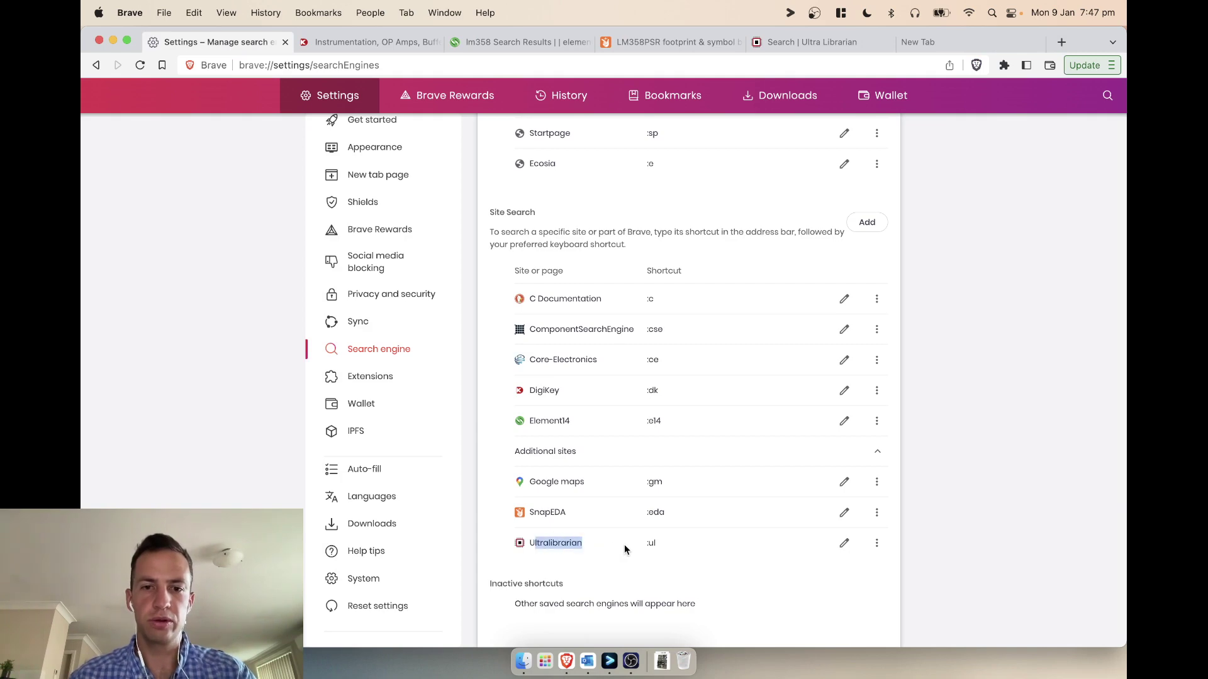
pyautogui.click(960, 42)
pyautogui.hotkey('ctrl', 'shift', 'Tab')
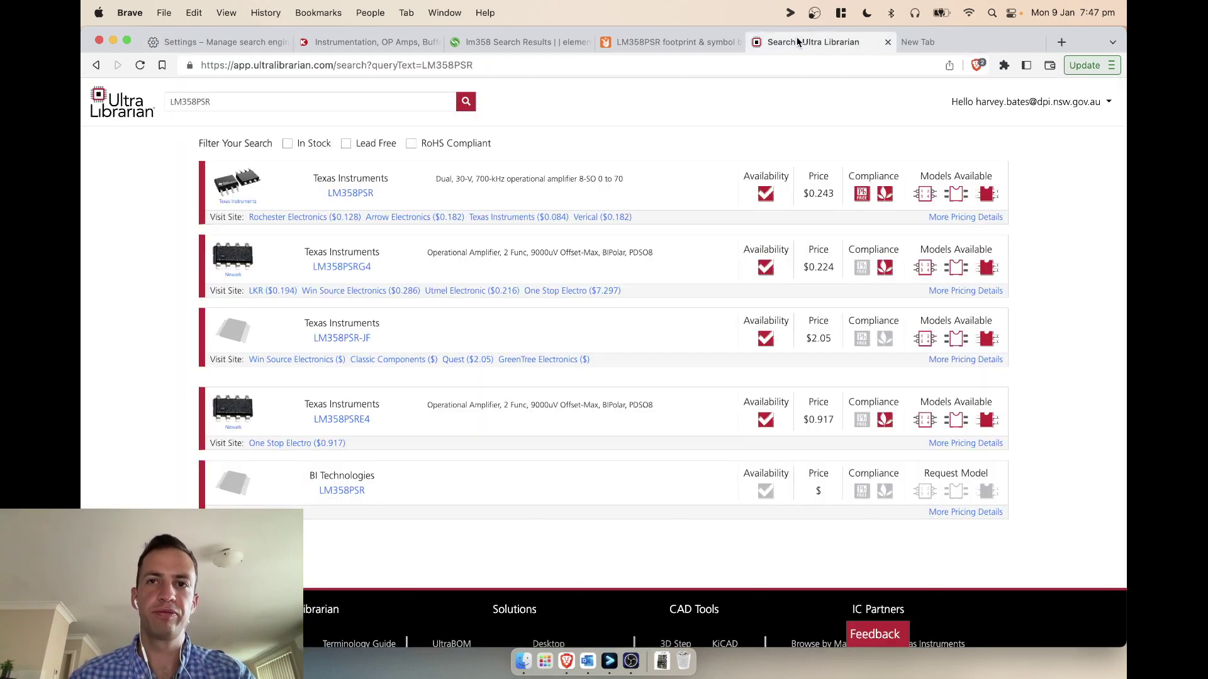
pyautogui.click(1037, 42)
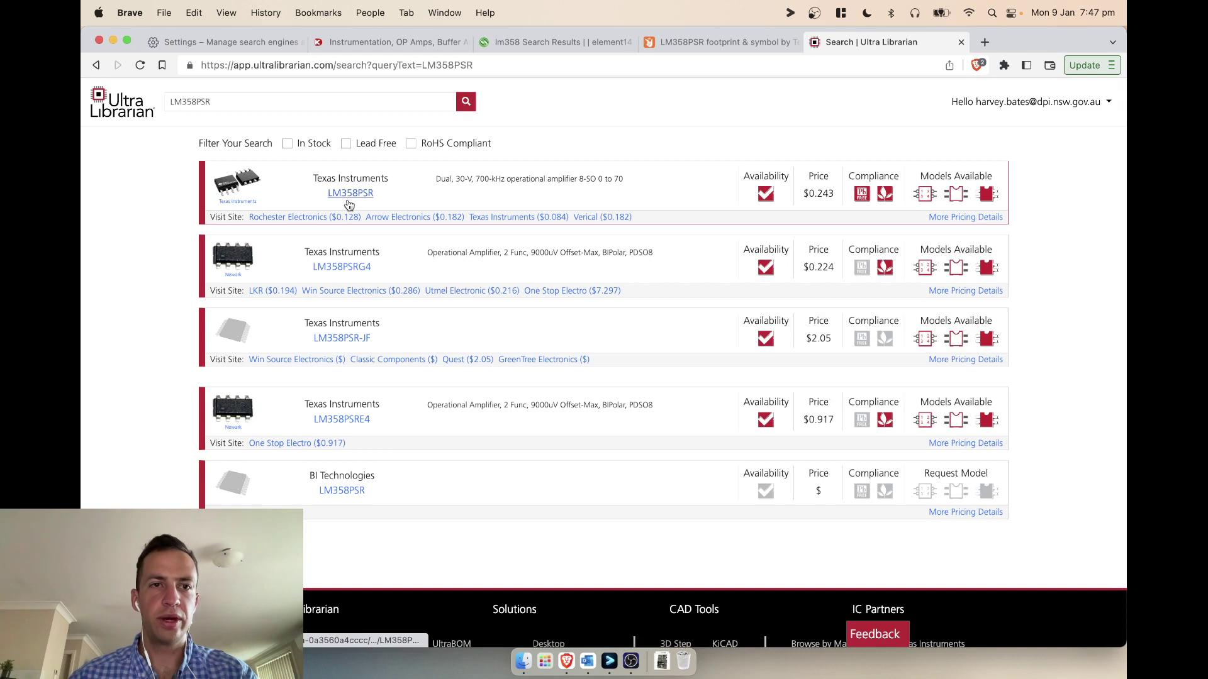
# Step: Open the first Texas Instruments LM358PSR result and view its symbol, footprint and 3D model
pyautogui.press('super+f')
pyautogui.click(350, 196)
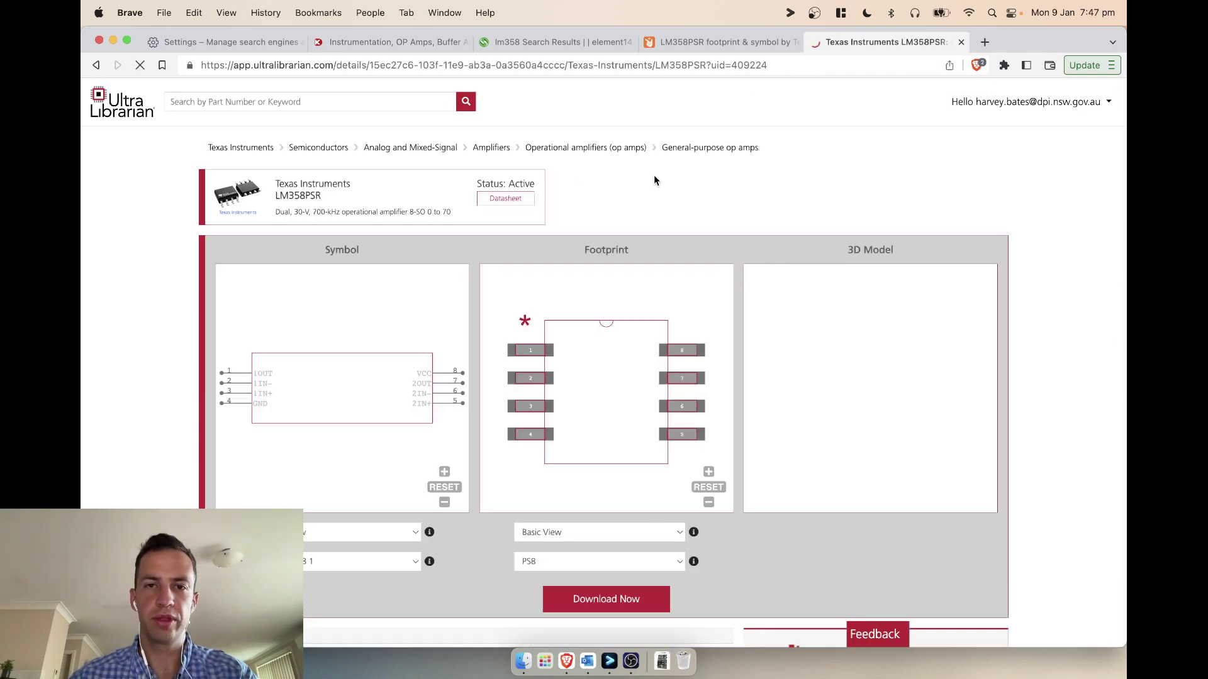
pyautogui.scroll(-1, 655, 178)
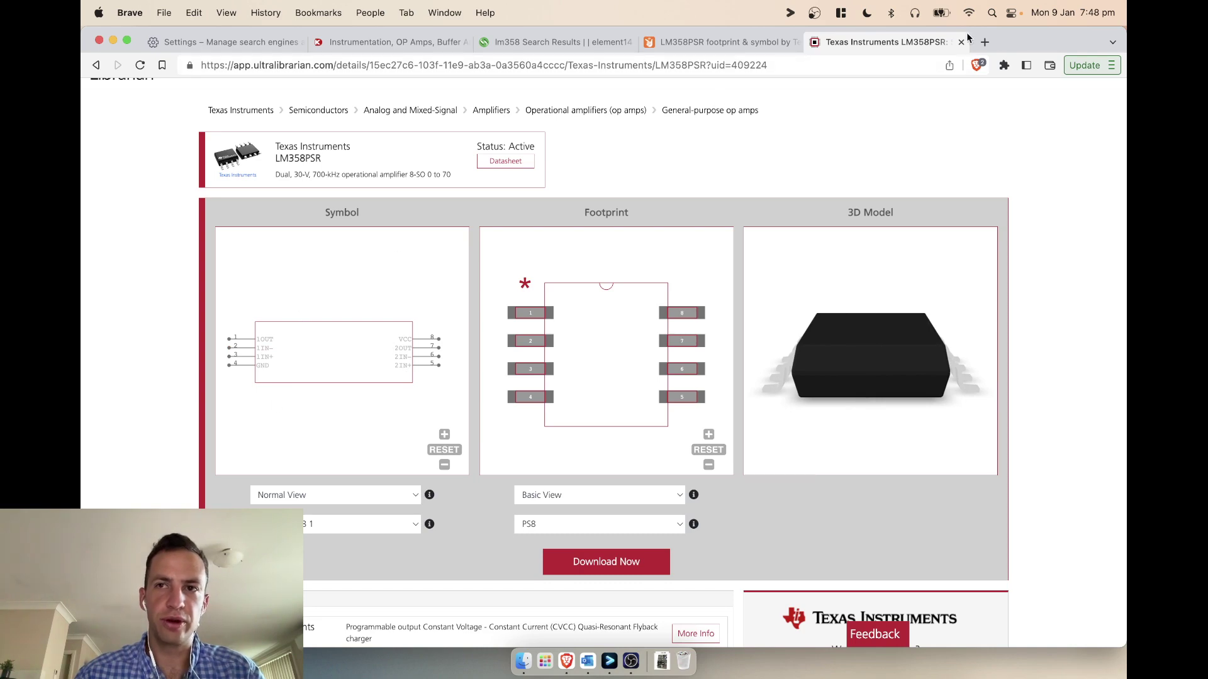
# Step: Search DuckDuckGo images for op-amp symbol in a new tab, look over the pictures, and close that tab
pyautogui.press('super+t')
pyautogui.write('sy')
pyautogui.press('BackSpace')
pyautogui.press('BackSpace')
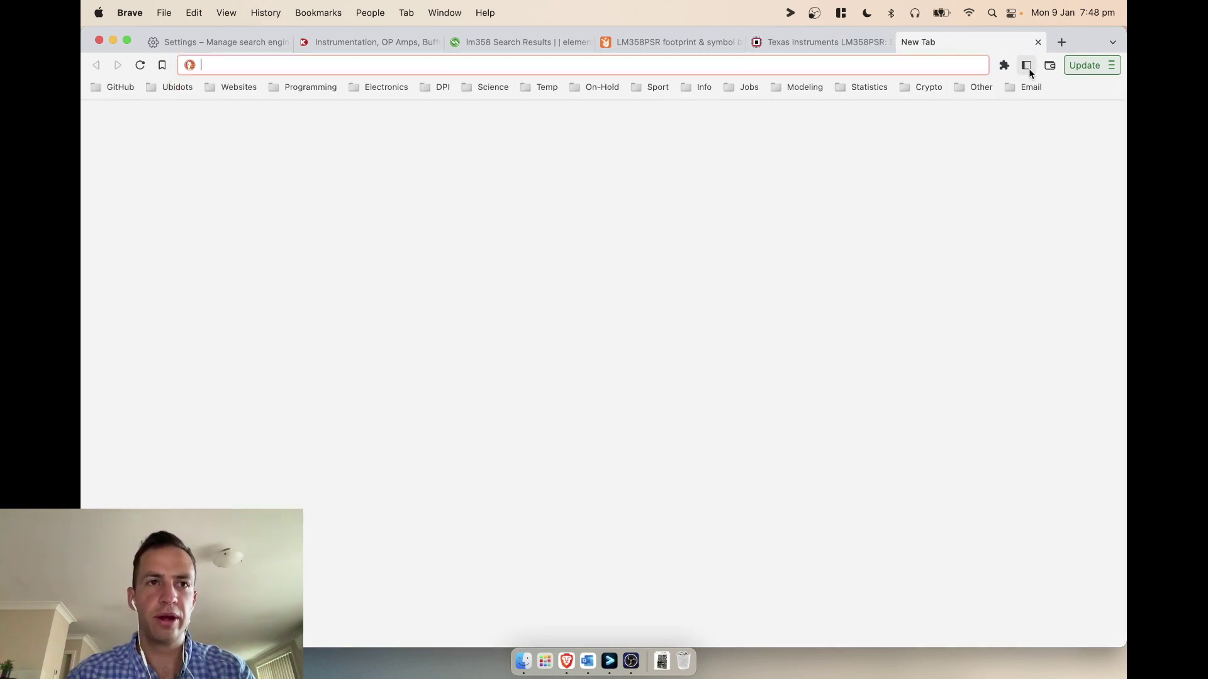
pyautogui.write('op amp')
pyautogui.press('BackSpace')
pyautogui.press('BackSpace')
pyautogui.press('BackSpace')
pyautogui.press('BackSpace')
pyautogui.write('-amp symm')
pyautogui.press('BackSpace')
pyautogui.write('bol')
pyautogui.press('Return')
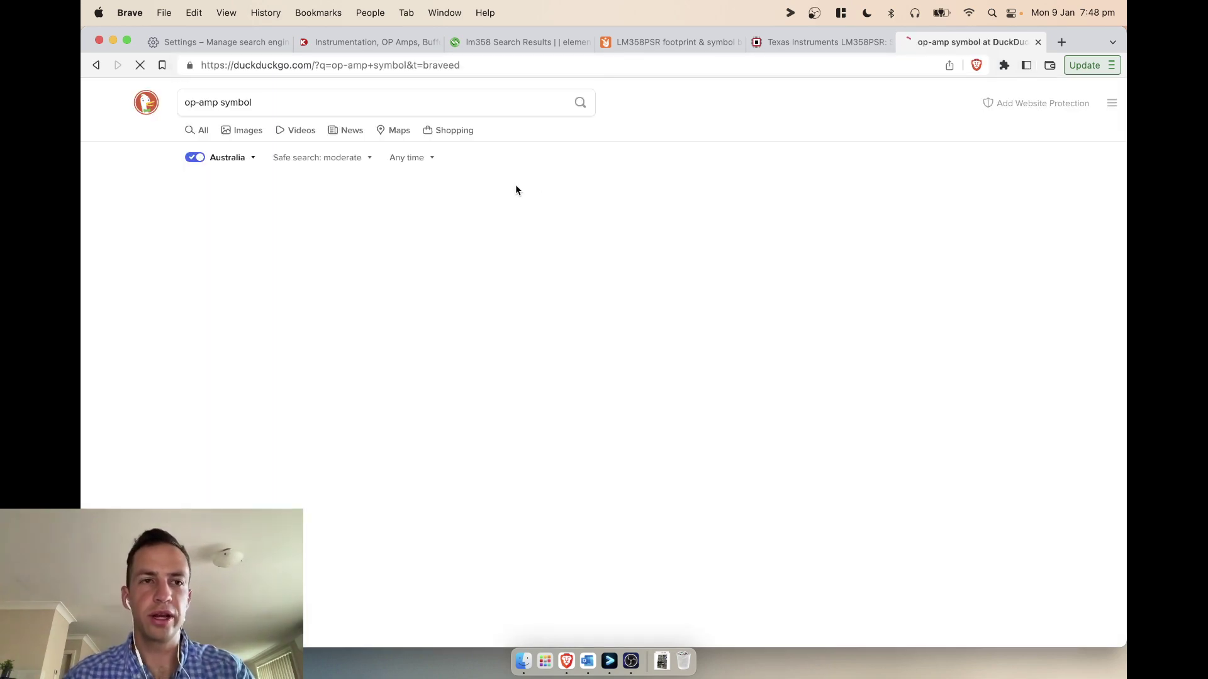
pyautogui.click(242, 131)
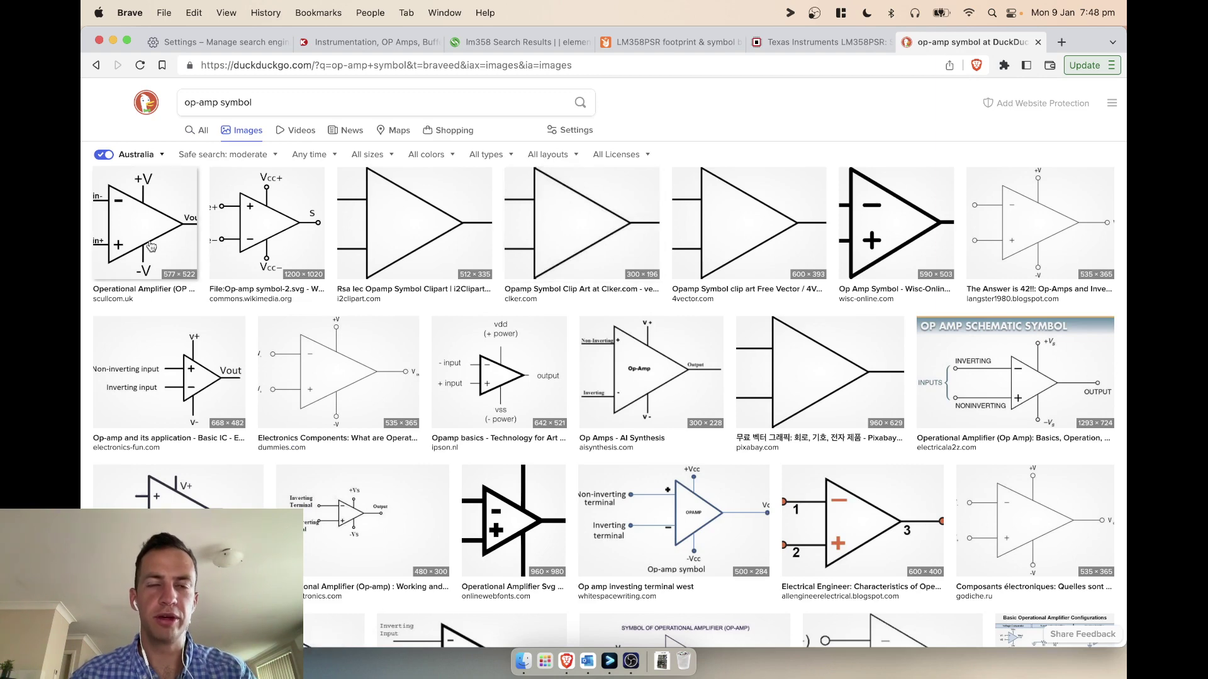
pyautogui.click(1038, 42)
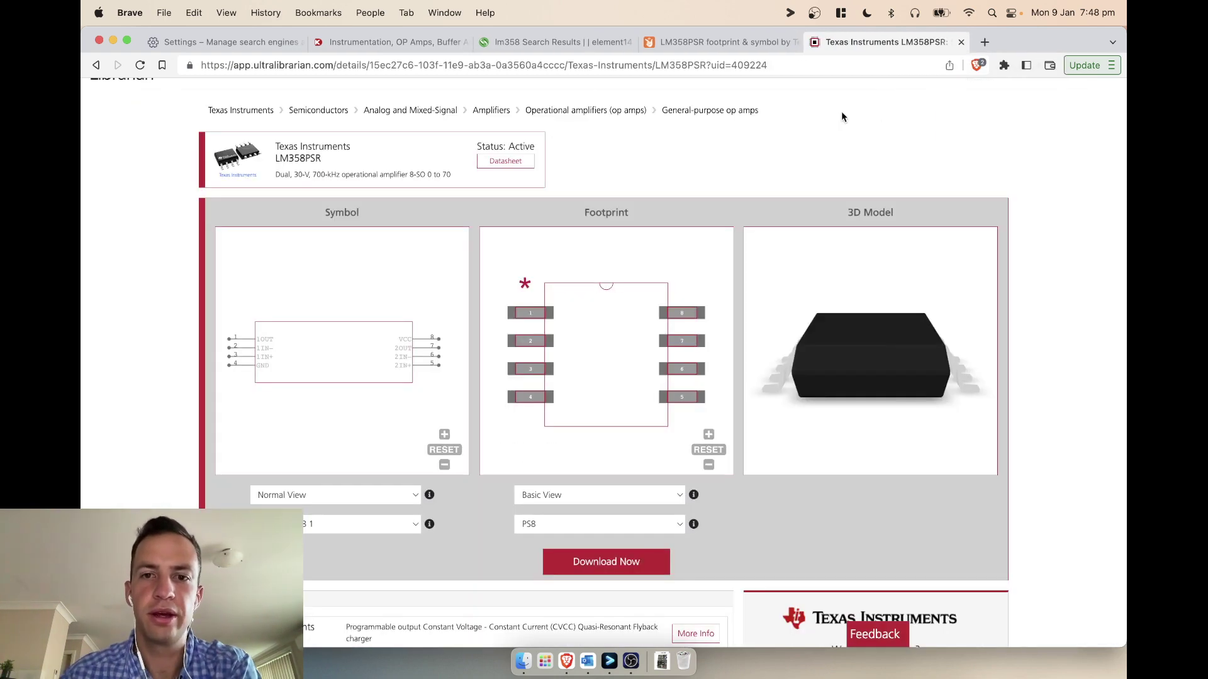
# Step: Download the LM358PSR symbol and footprint from SnapEDA in KiCad format and save the file as LM358PSR in Downloads
pyautogui.click(715, 41)
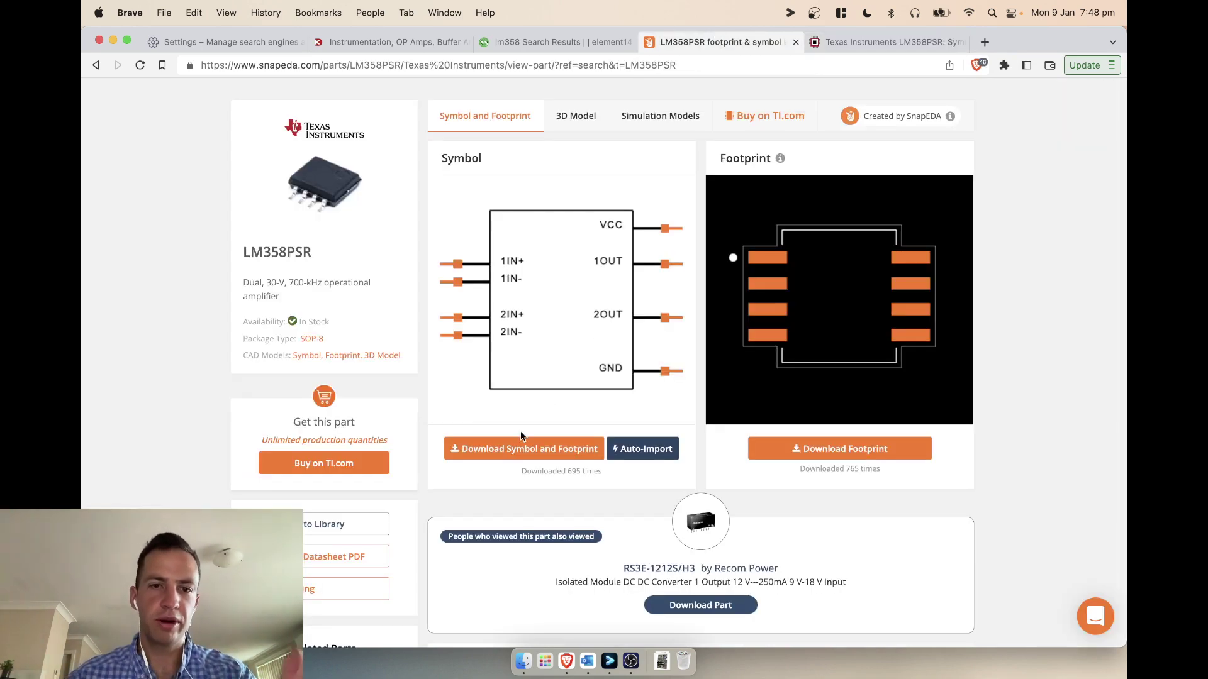
pyautogui.click(497, 450)
pyautogui.scroll(-2, 553, 400)
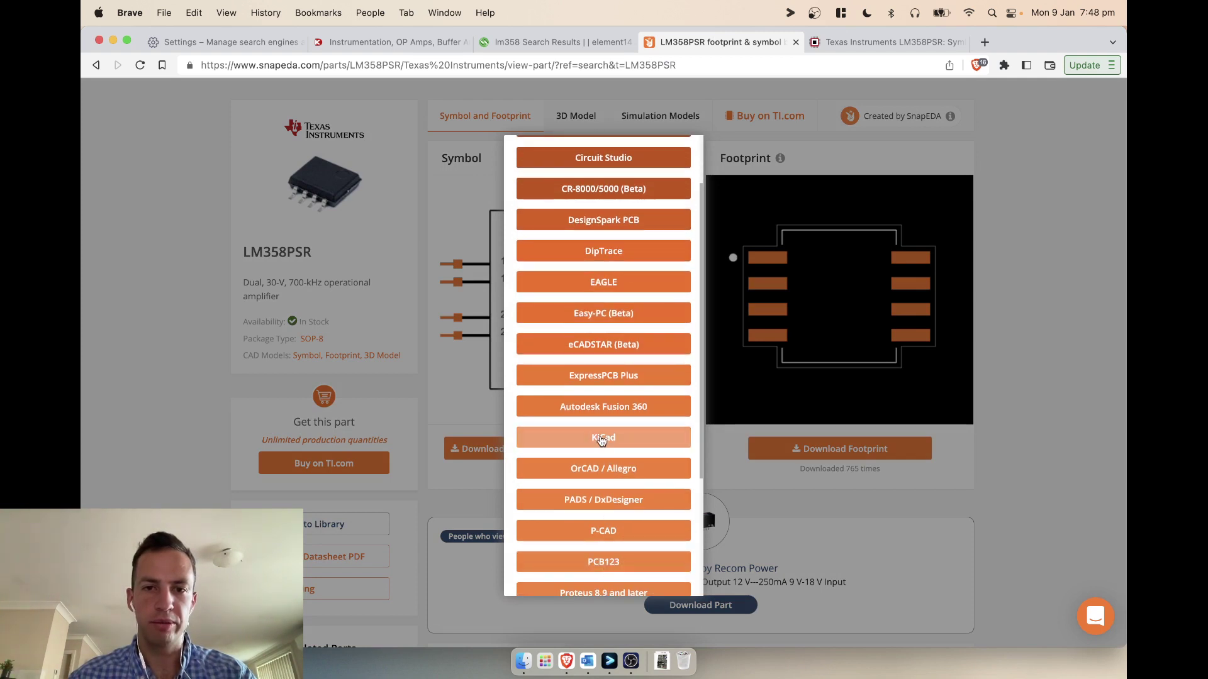
pyautogui.click(607, 439)
pyautogui.click(608, 283)
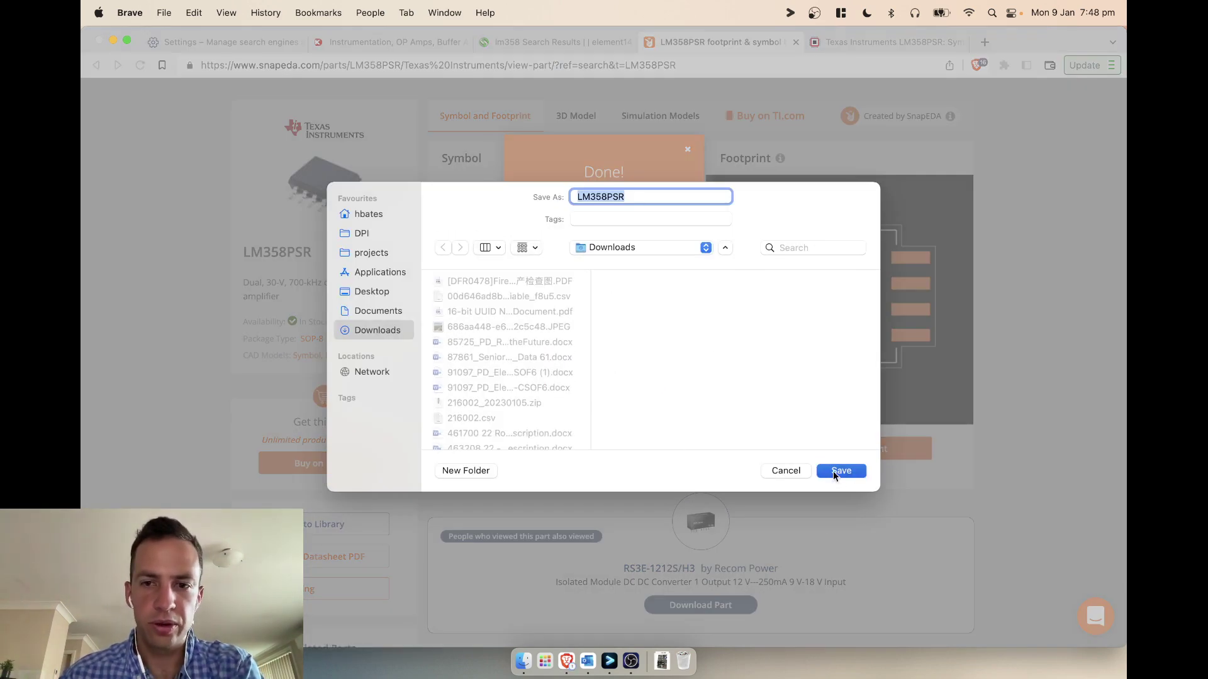
pyautogui.click(833, 470)
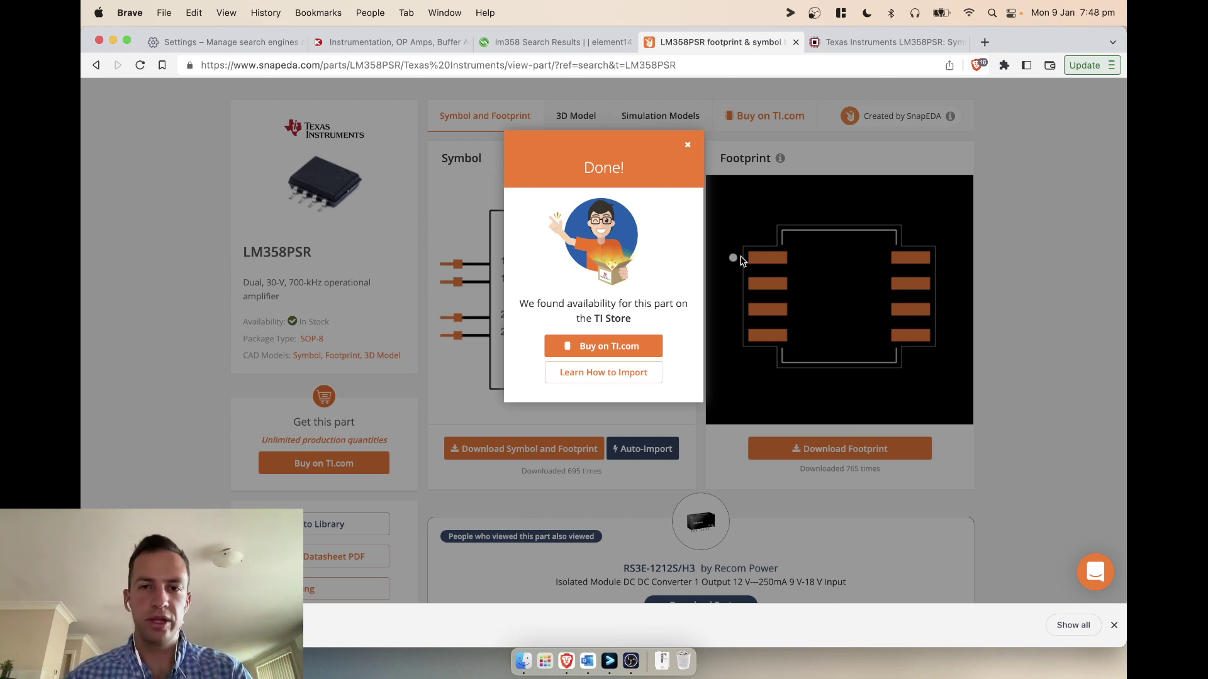
# Step: Open KiCad and create a new project named Untitled on the Desktop in its own new folder
pyautogui.press('super+space')
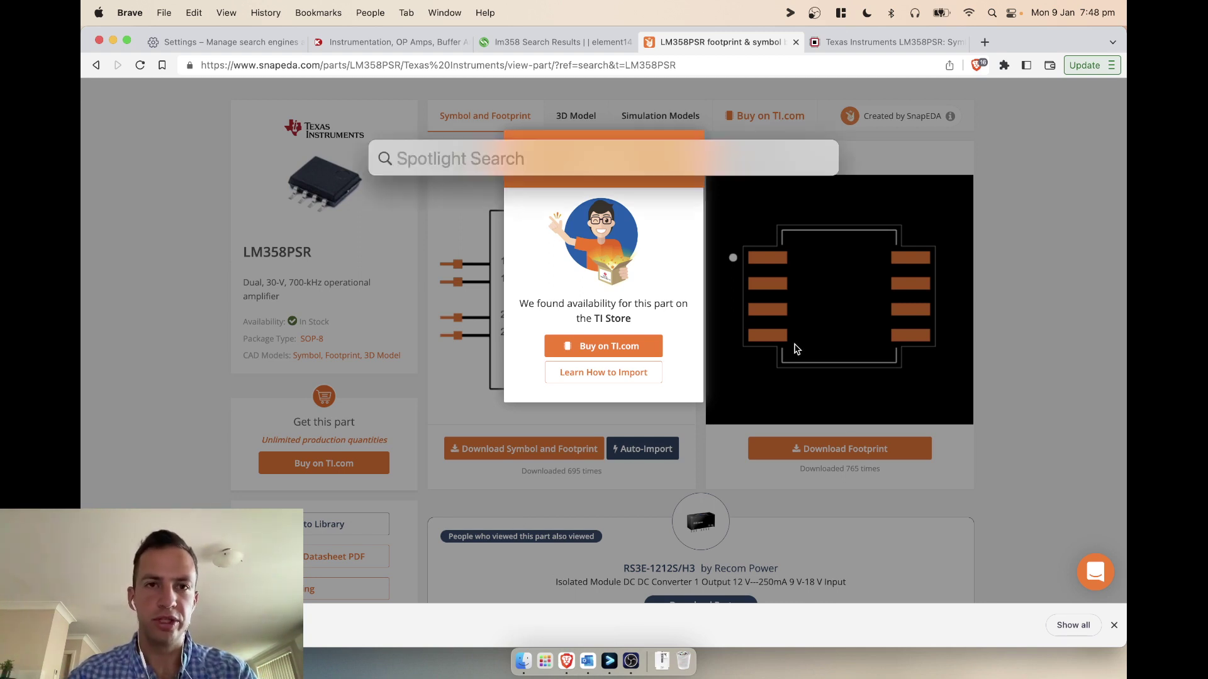
pyautogui.write('kia')
pyautogui.press('Return')
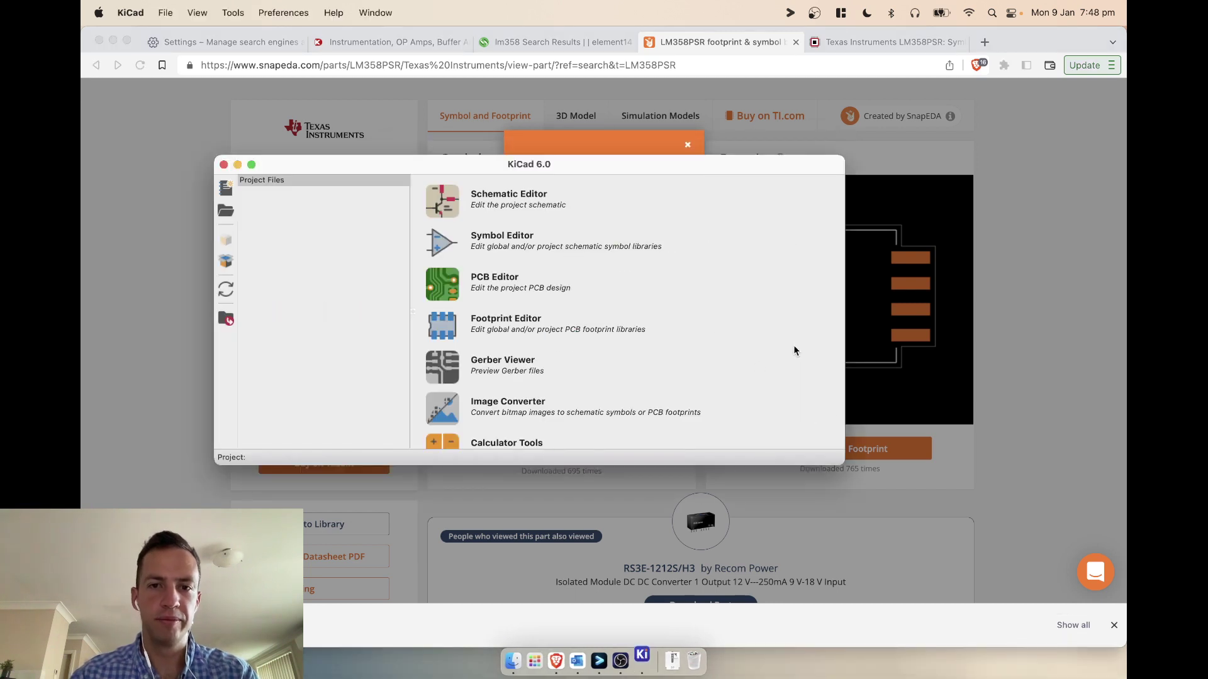
pyautogui.click(165, 13)
pyautogui.click(179, 35)
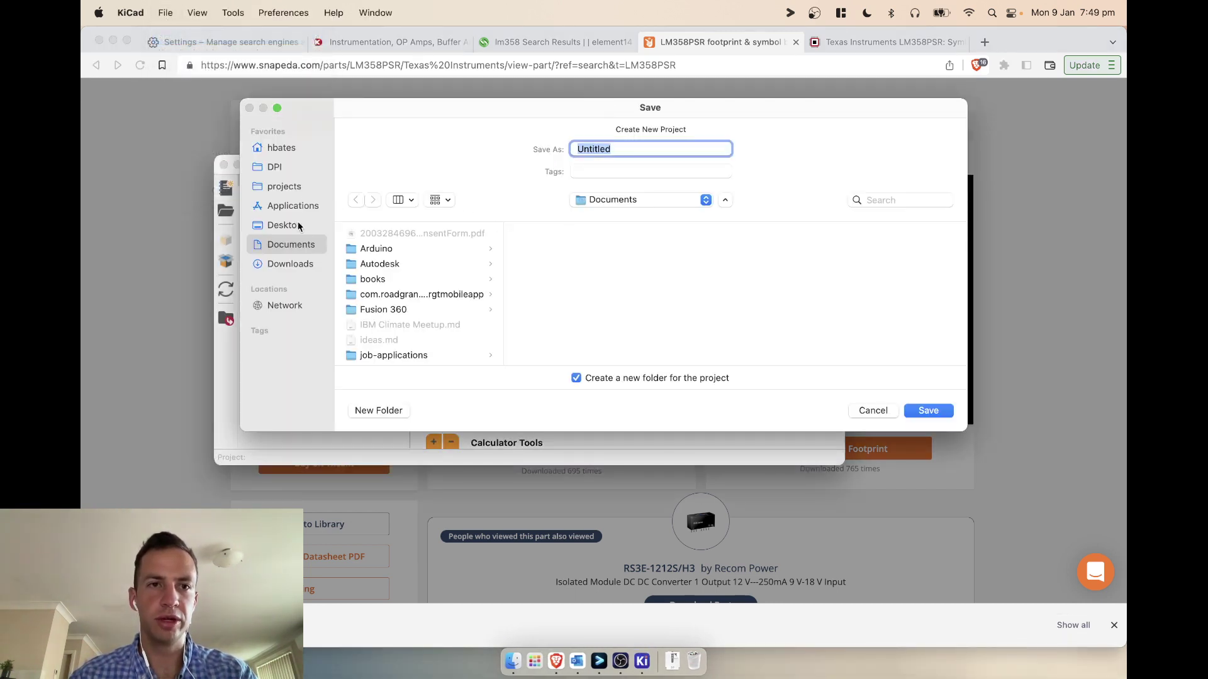
pyautogui.click(298, 225)
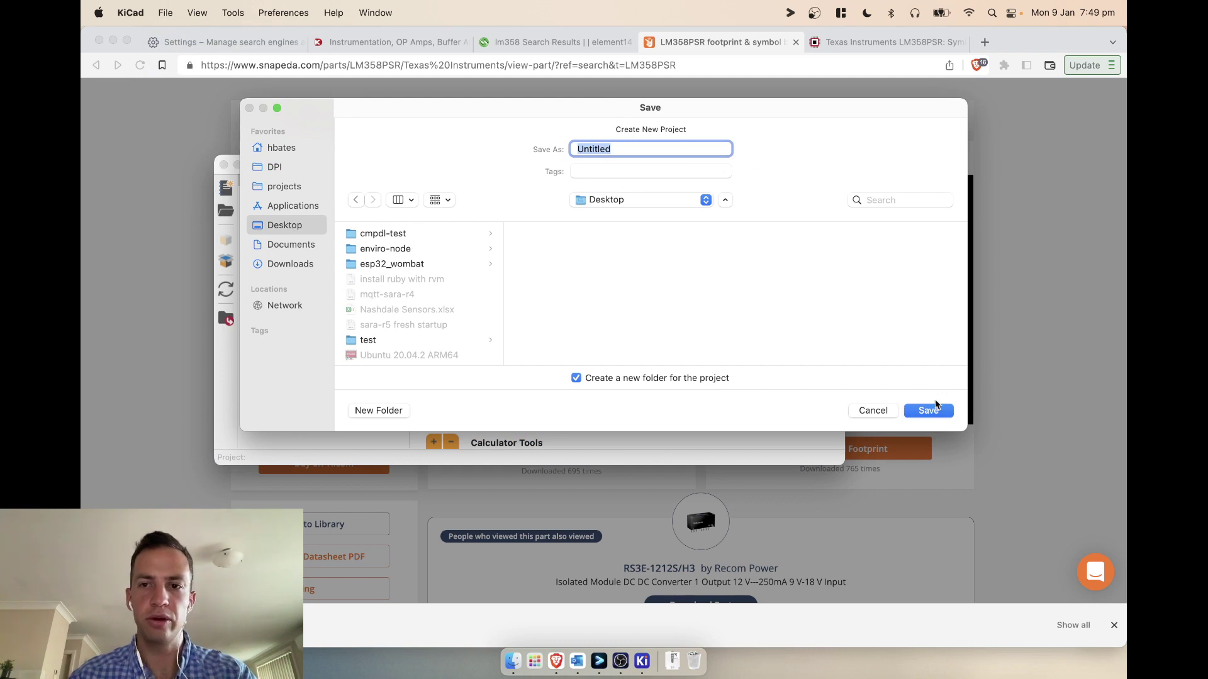
pyautogui.click(928, 411)
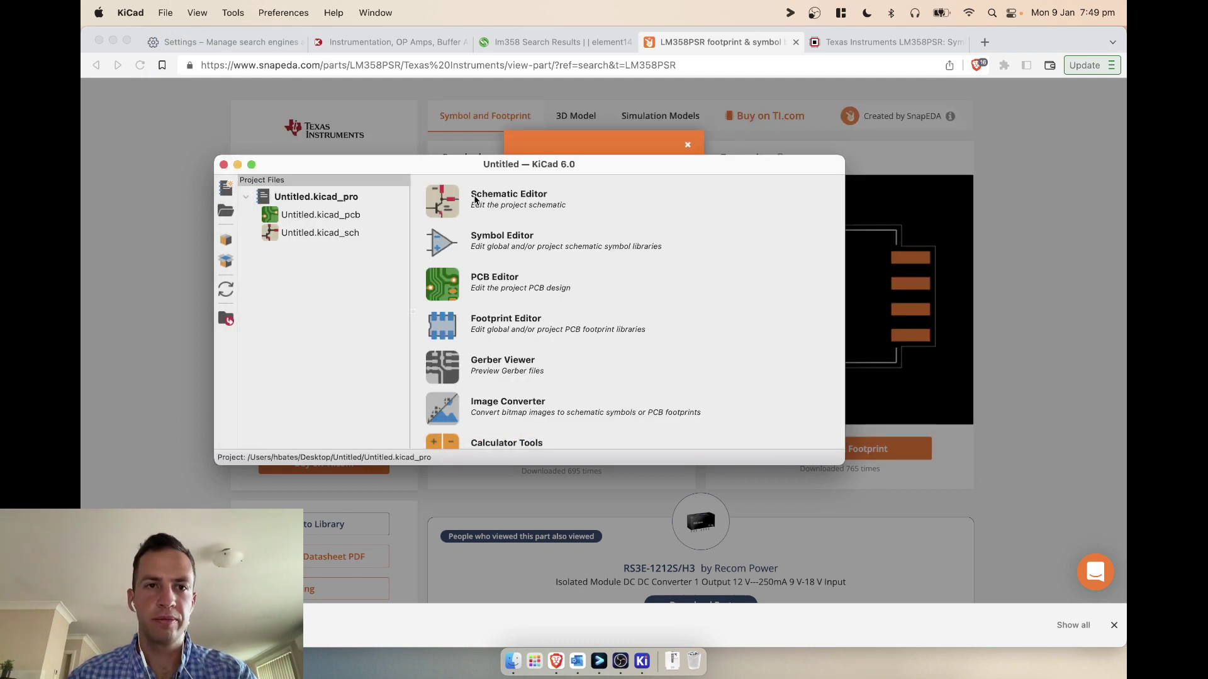
pyautogui.moveTo(345, 169); pyautogui.dragTo(481, 138)
# Step: Switch to the Tabby terminal, change to the Desktop directory and list its contents
pyautogui.click(599, 661)
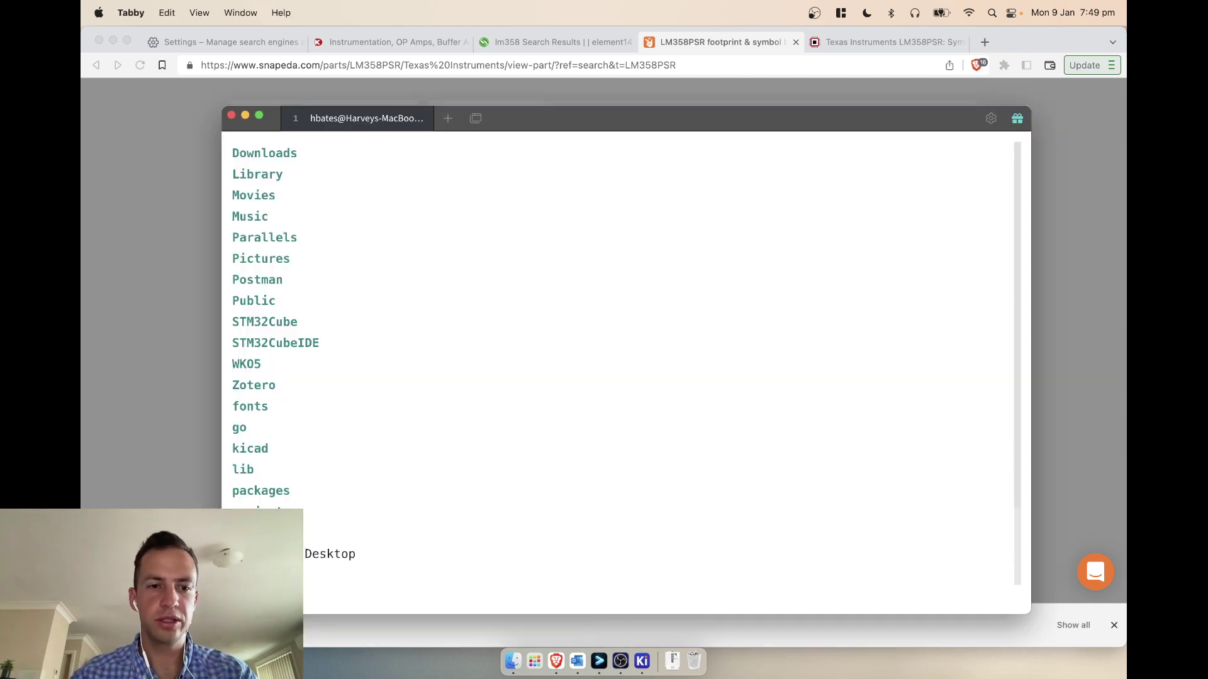
pyautogui.write('cd Desktop')
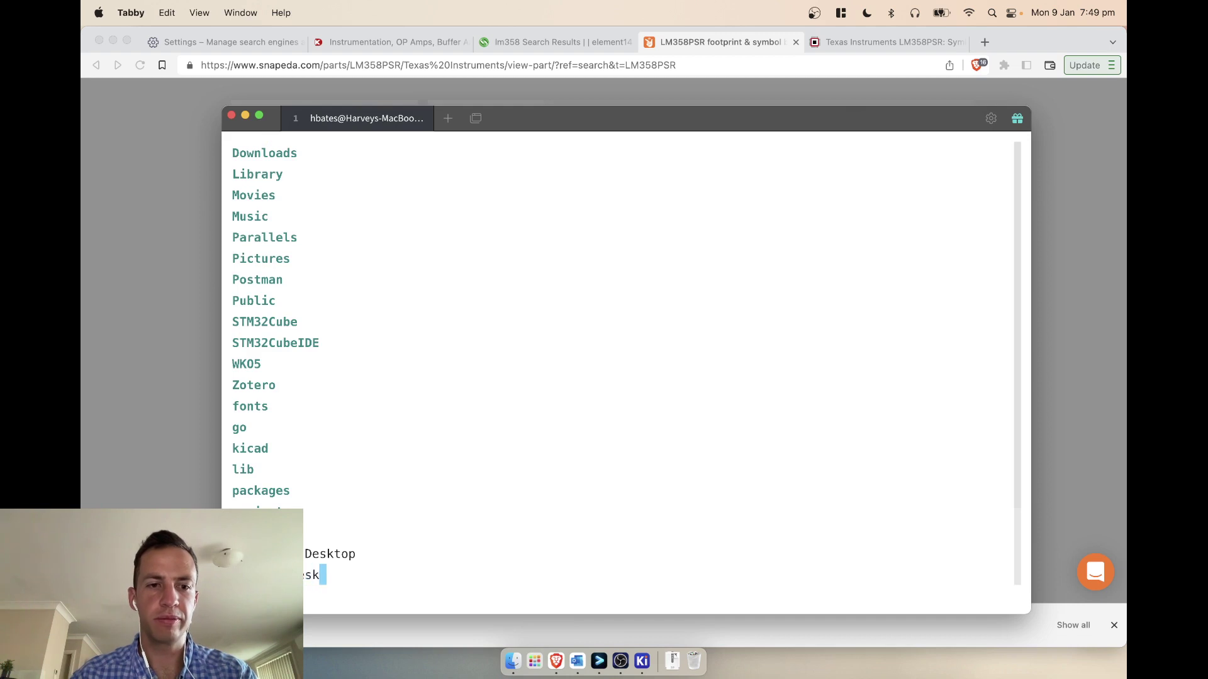
pyautogui.press('Return')
pyautogui.write('ls')
pyautogui.press('Return')
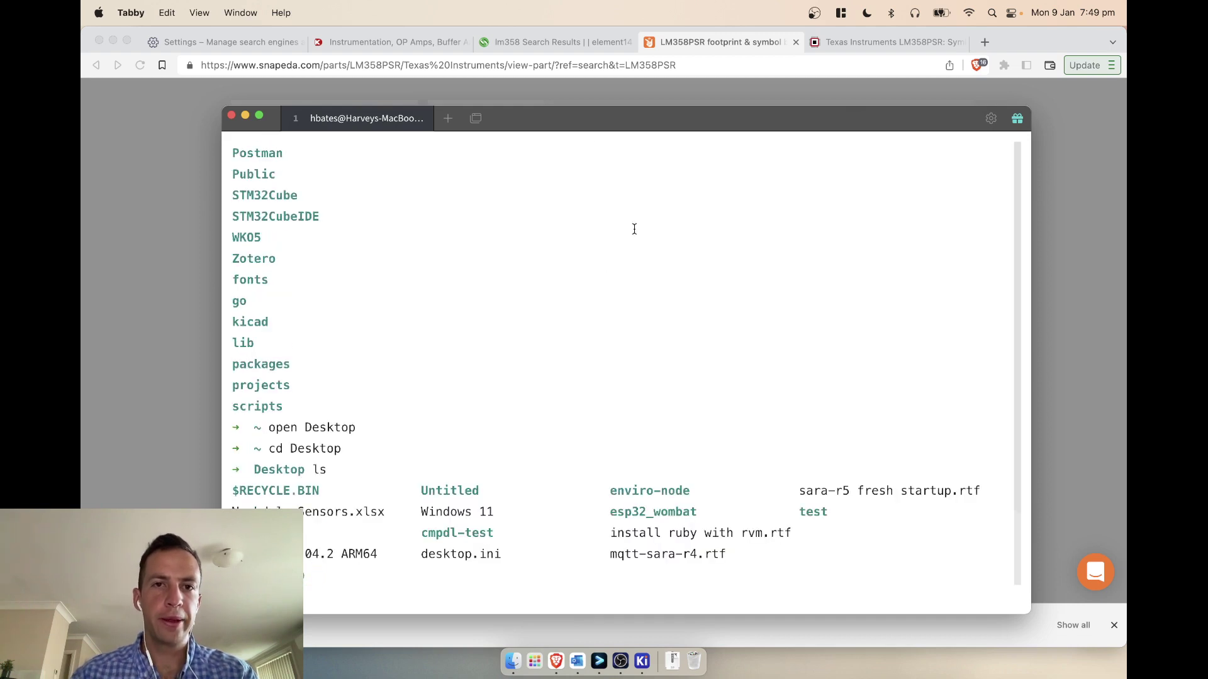
pyautogui.moveTo(578, 130); pyautogui.dragTo(577, 71)
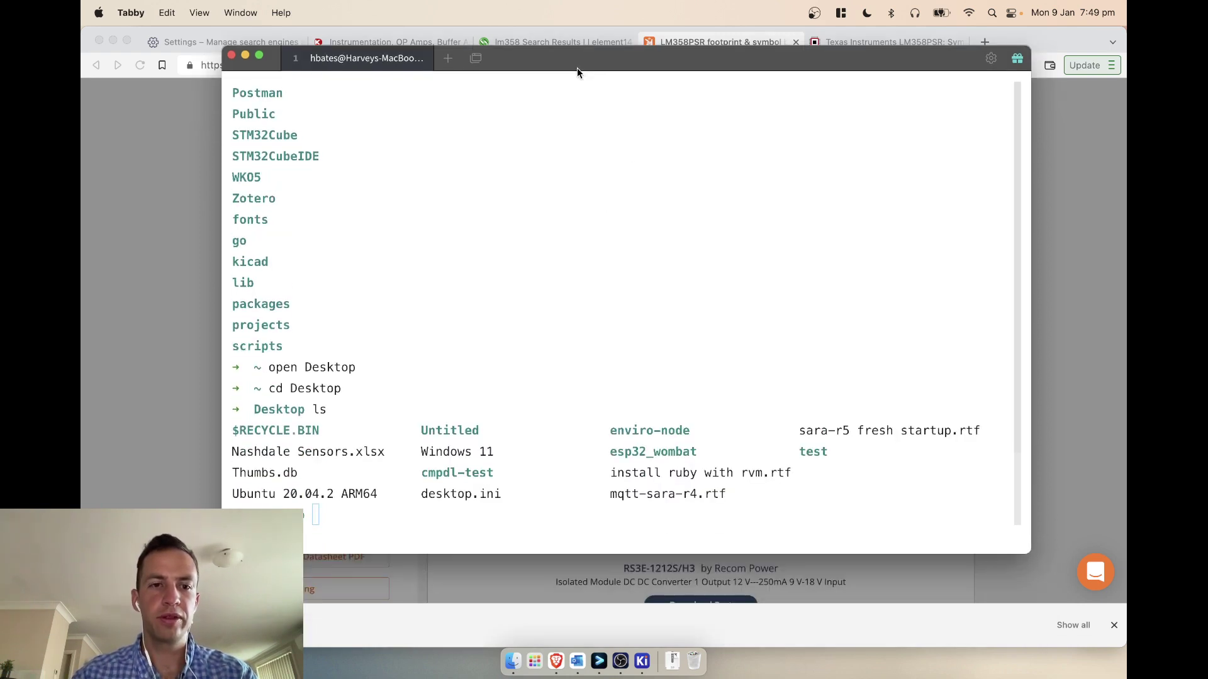
# Step: Change into the Untitled project directory and list its files
pyautogui.write('cd Un')
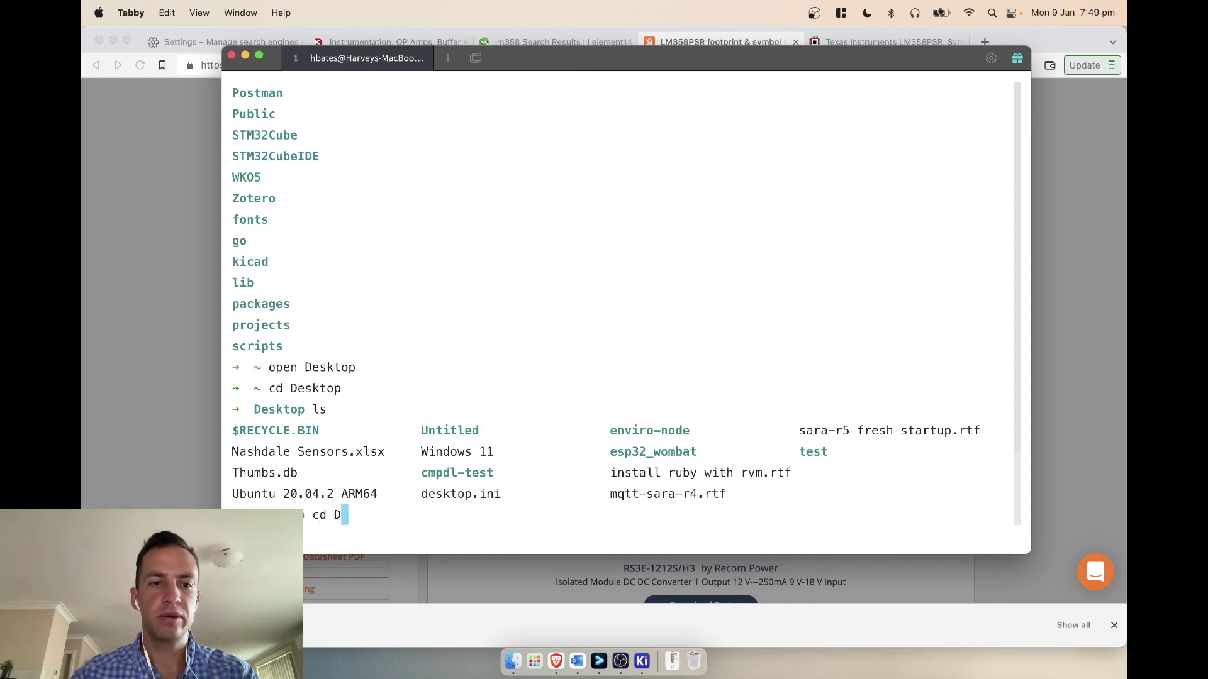
pyautogui.press('Tab')
pyautogui.press('Return')
pyautogui.write('ls')
pyautogui.press('Return')
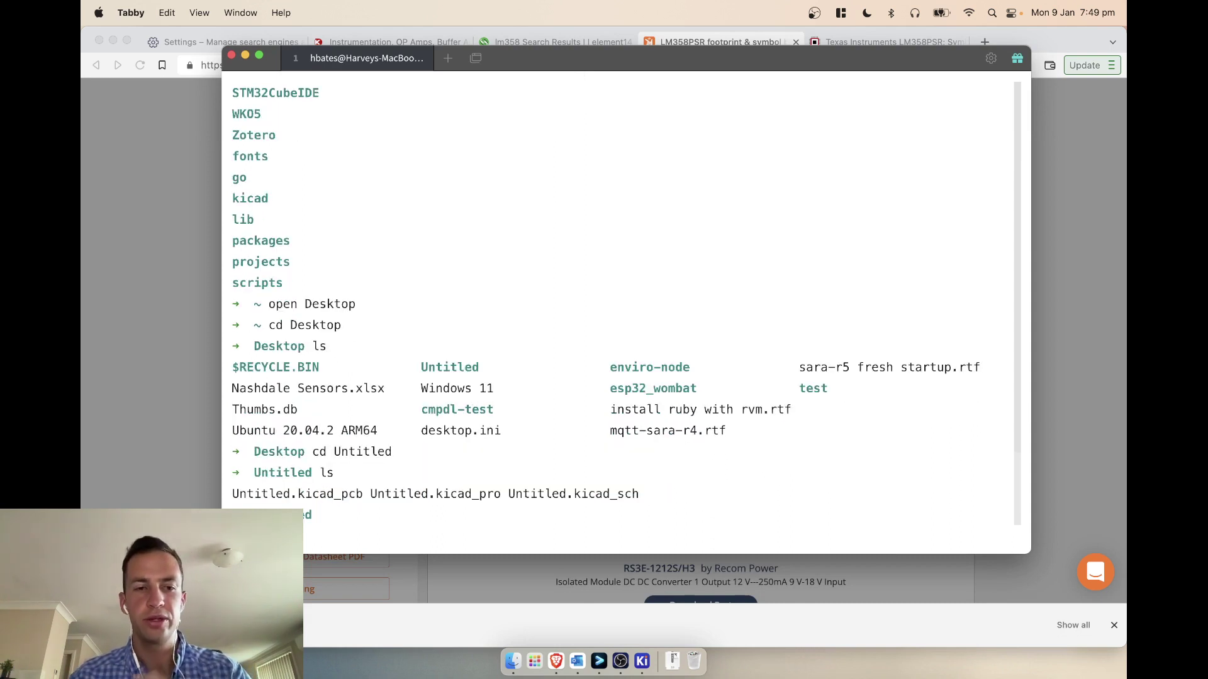
# Step: Clear the terminal and list the project files one per line with ls -1 to examine the PCB, project and schematic files
pyautogui.write('ls -1')
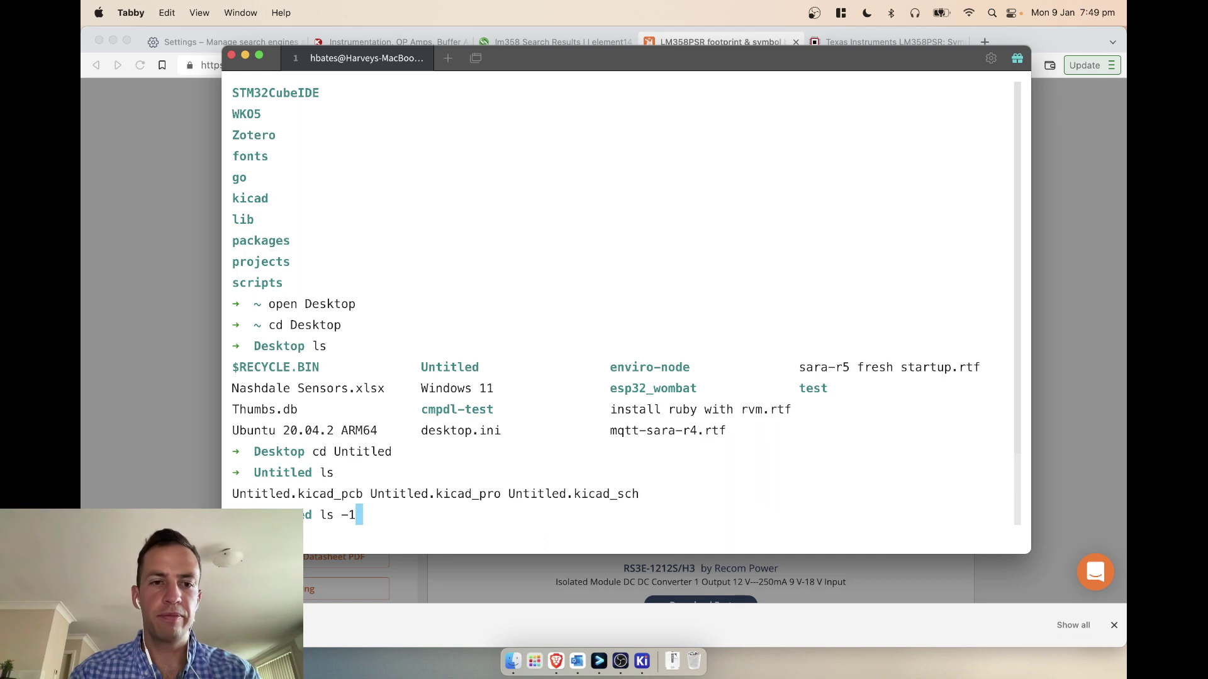
pyautogui.press('Return')
pyautogui.write('clear')
pyautogui.press('Return')
pyautogui.write('ls -1')
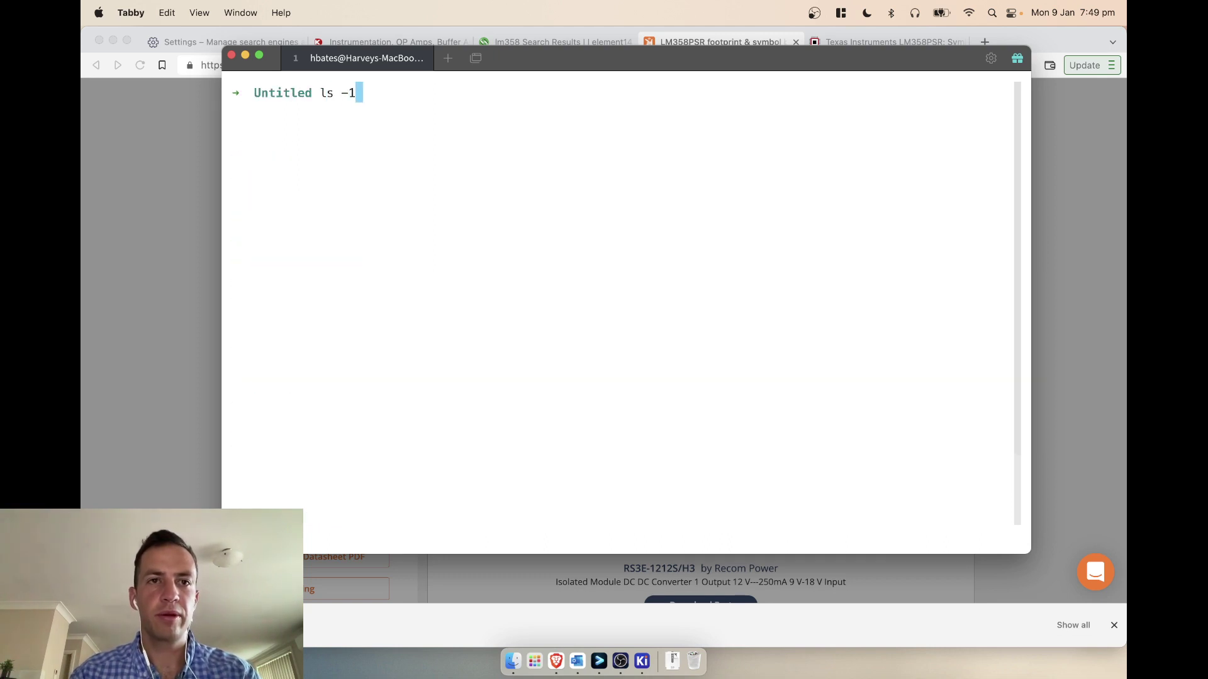
pyautogui.press('Return')
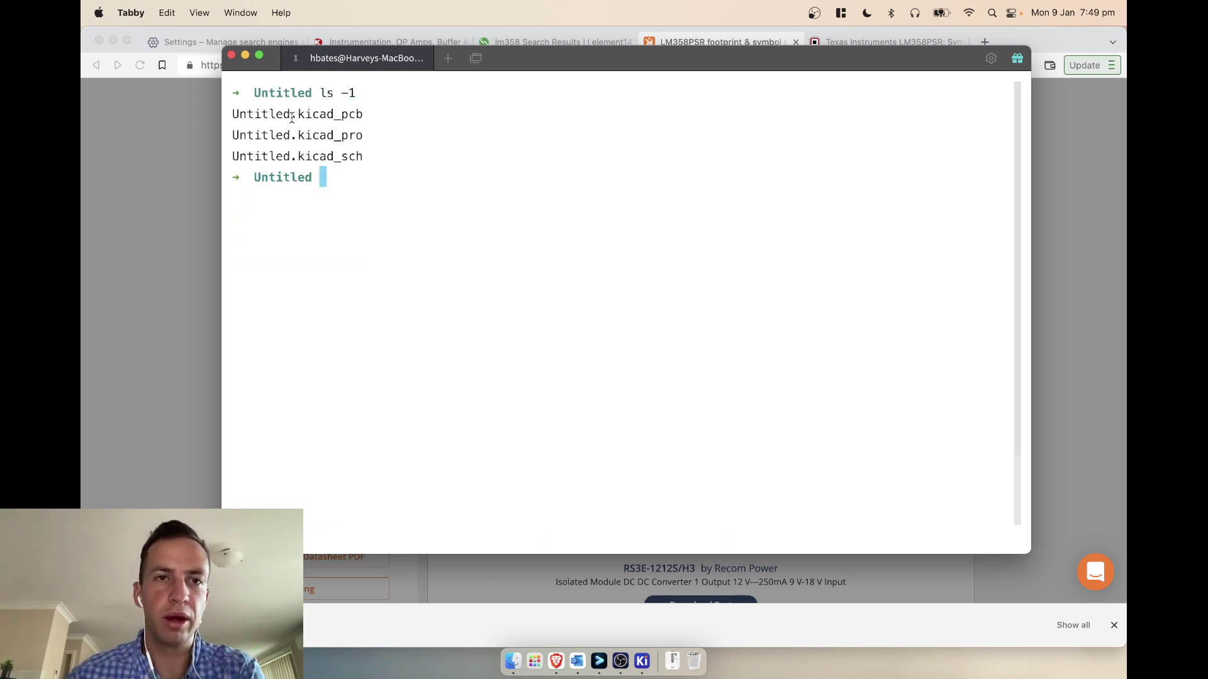
pyautogui.moveTo(290, 135); pyautogui.dragTo(250, 114)
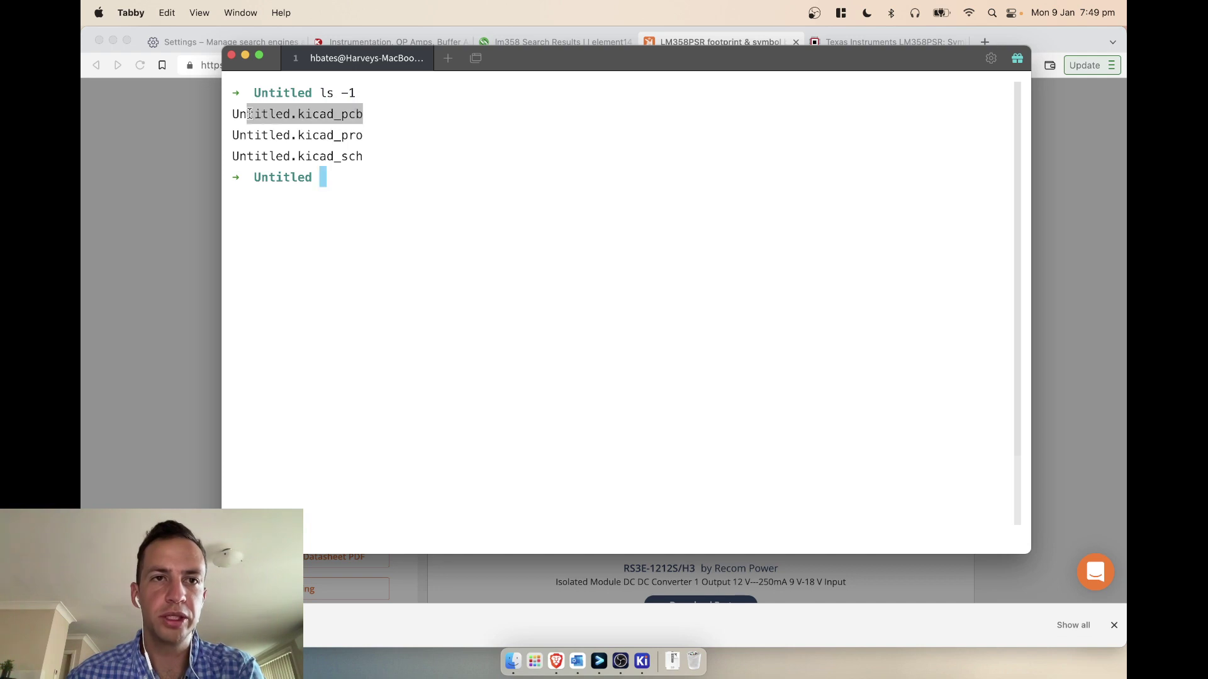
pyautogui.moveTo(295, 156); pyautogui.dragTo(351, 156)
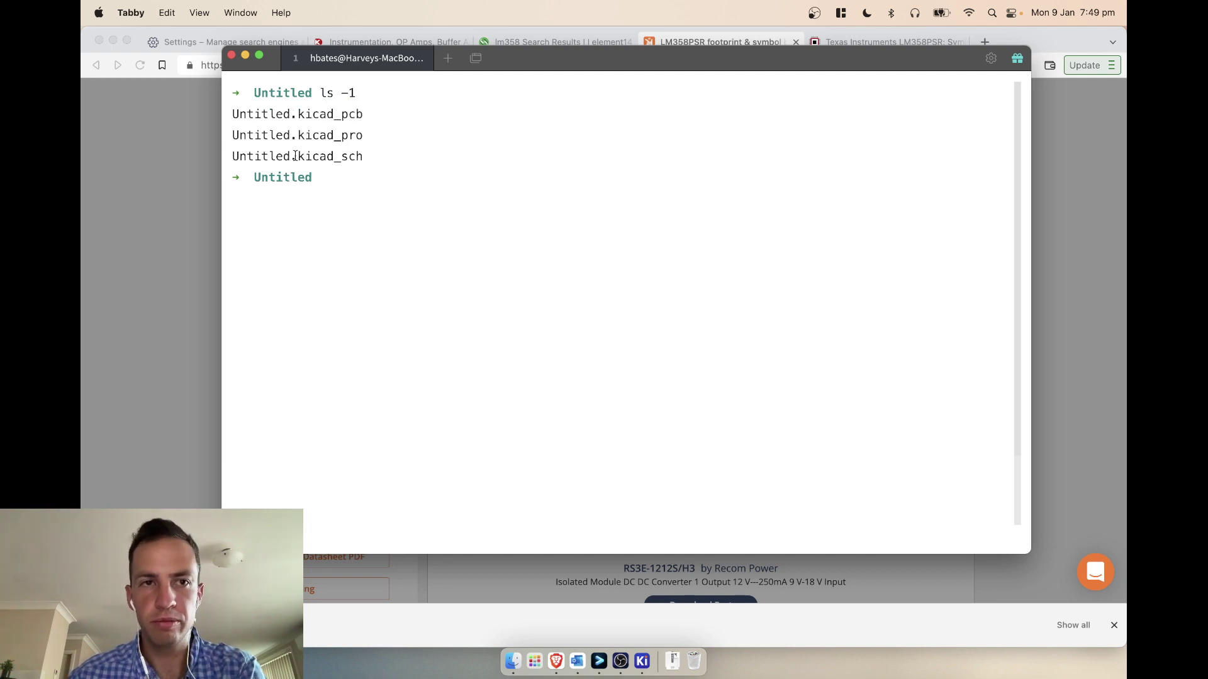
pyautogui.click(364, 155)
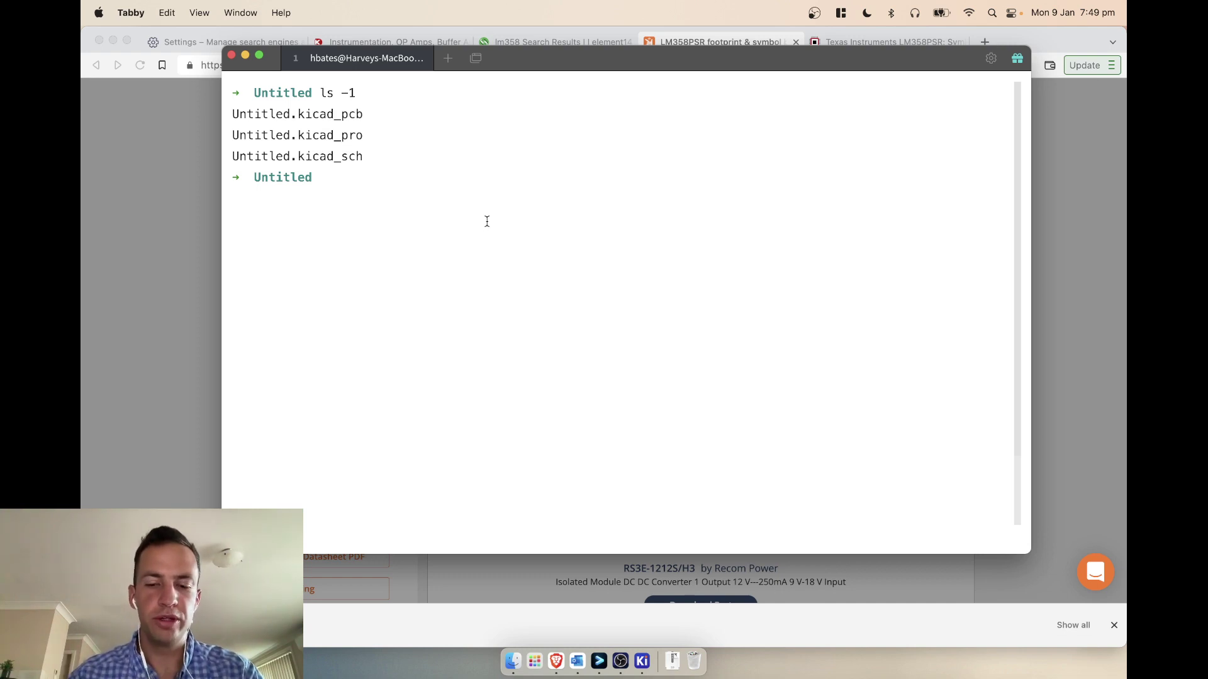
pyautogui.write('cd')
pyautogui.press('BackSpace')
pyautogui.press('BackSpace')
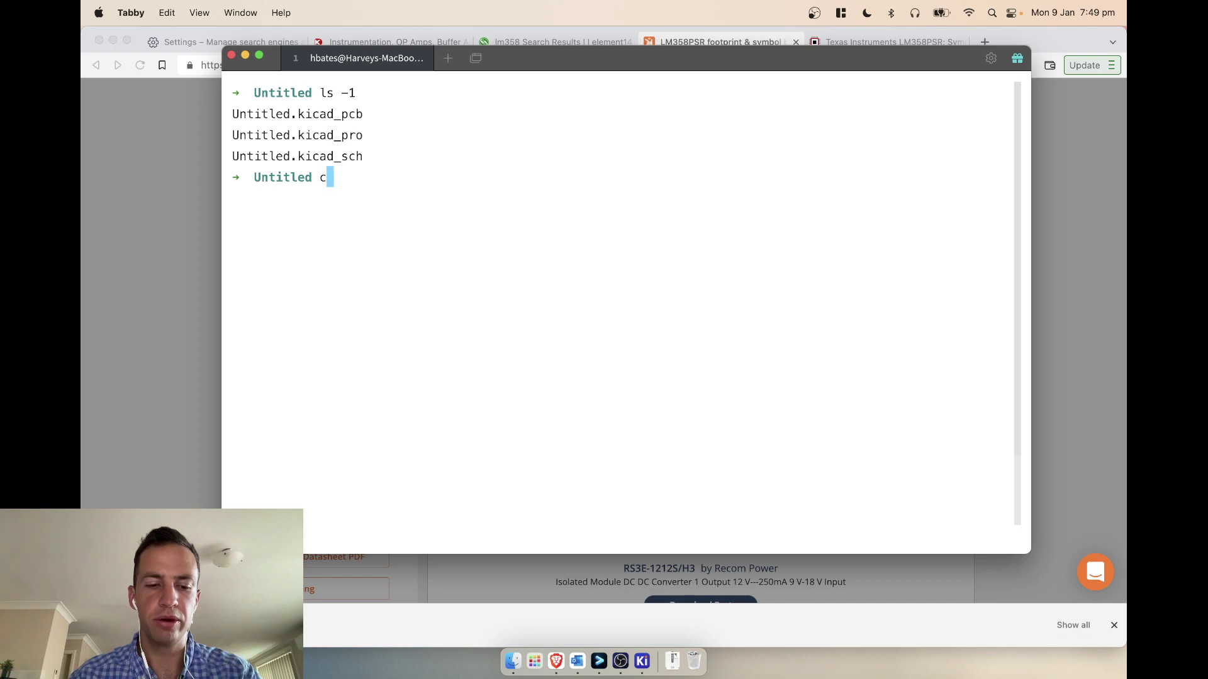
pyautogui.write('touch')
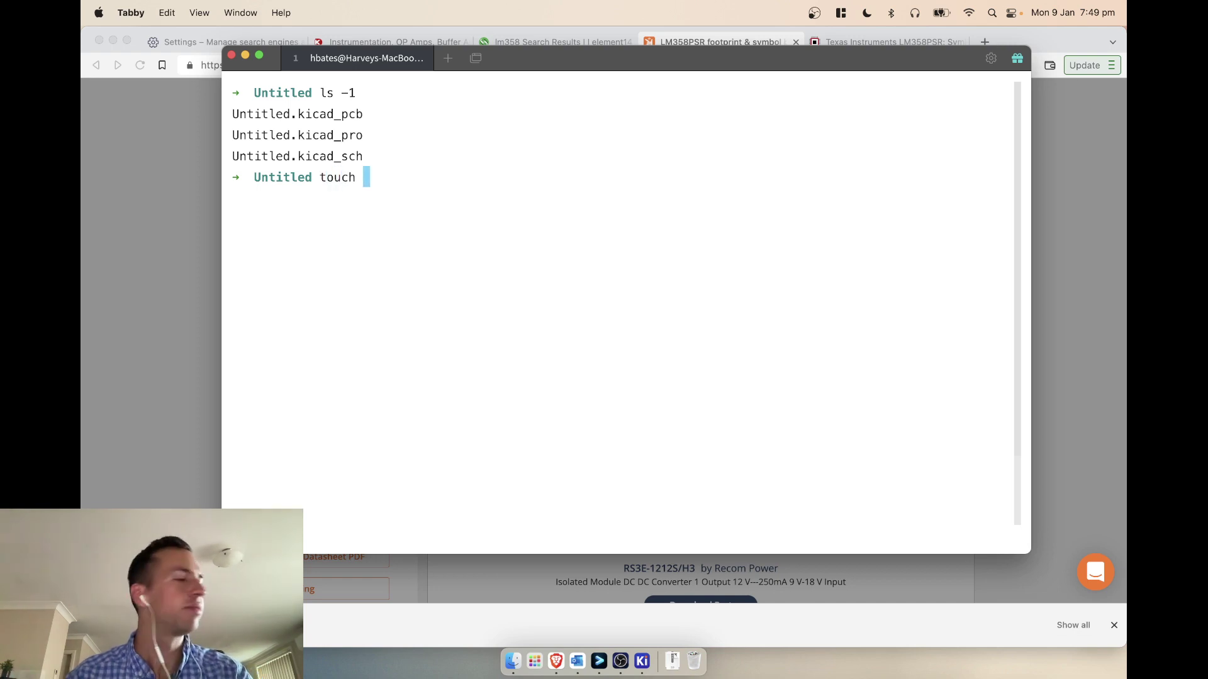
pyautogui.press('BackSpace')
pyautogui.press('BackSpace')
pyautogui.press('BackSpace')
pyautogui.press('BackSpace')
pyautogui.press('BackSpace')
pyautogui.press('BackSpace')
# Step: Create a directory named components inside the Untitled project folder with mkdir
pyautogui.write('m')
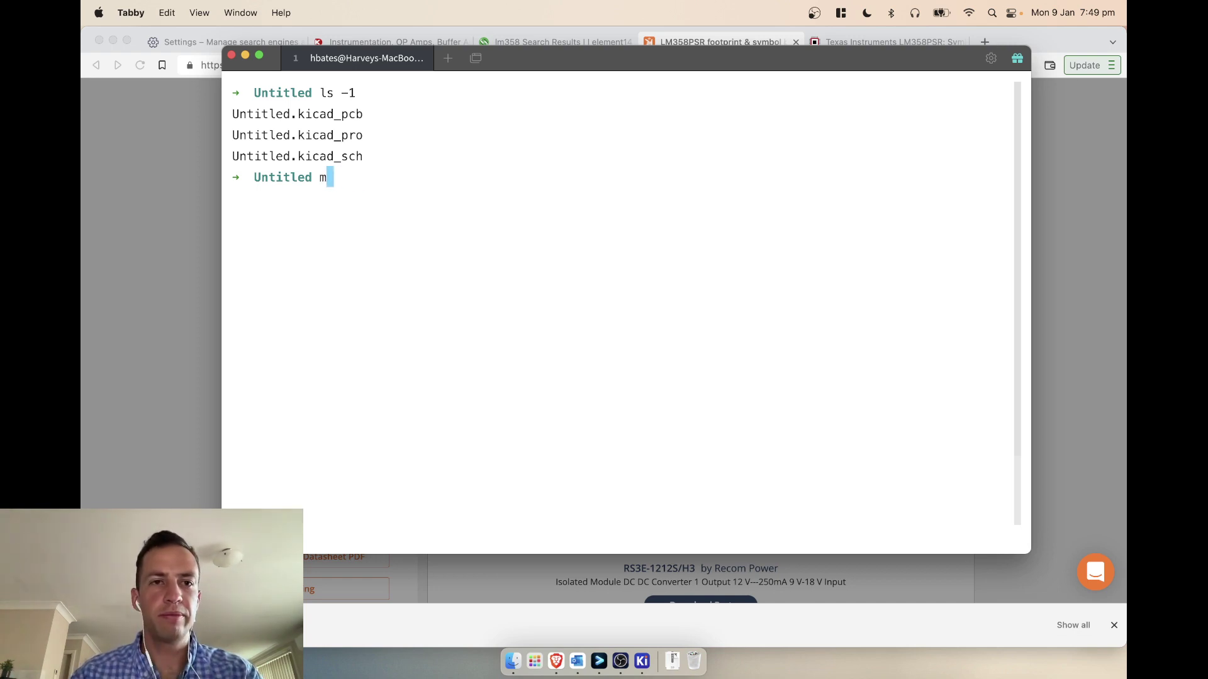
pyautogui.write('kdir components')
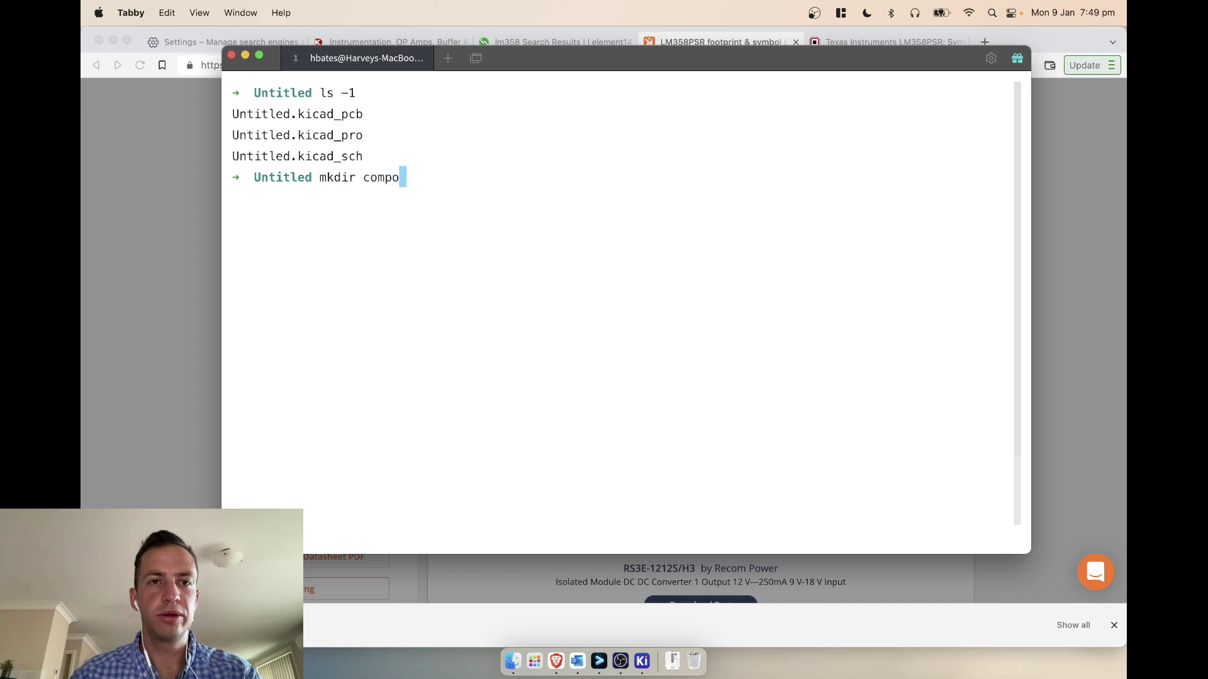
pyautogui.press('Return')
# Step: Change into the components directory, list its contents and open the directory in Finder
pyautogui.write('cd com')
pyautogui.press('Tab')
pyautogui.press('Return')
pyautogui.write('ls')
pyautogui.press('Return')
pyautogui.write('open .')
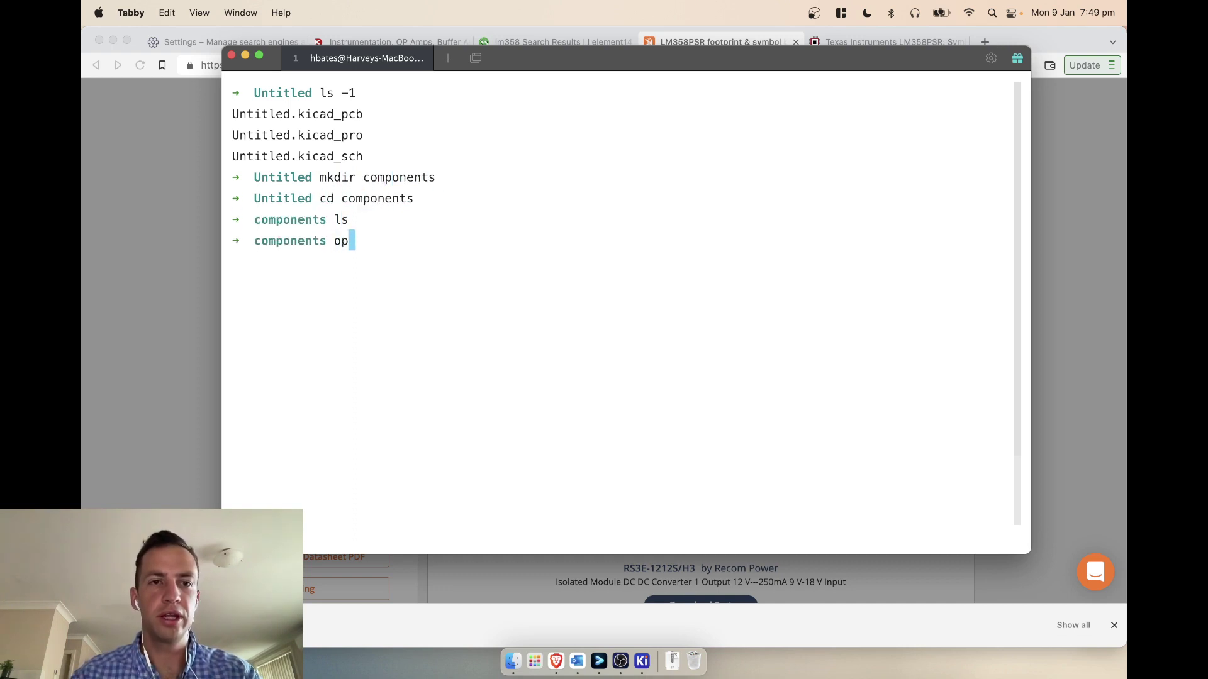
pyautogui.press('Return')
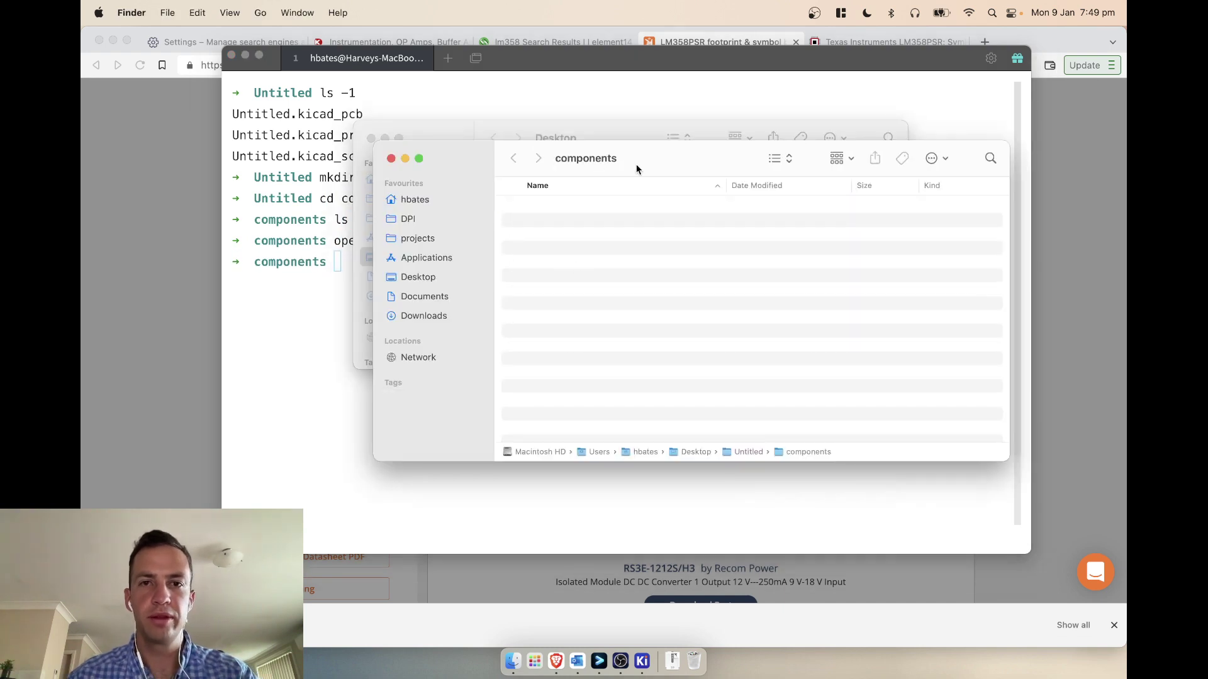
pyautogui.moveTo(637, 168); pyautogui.dragTo(597, 139)
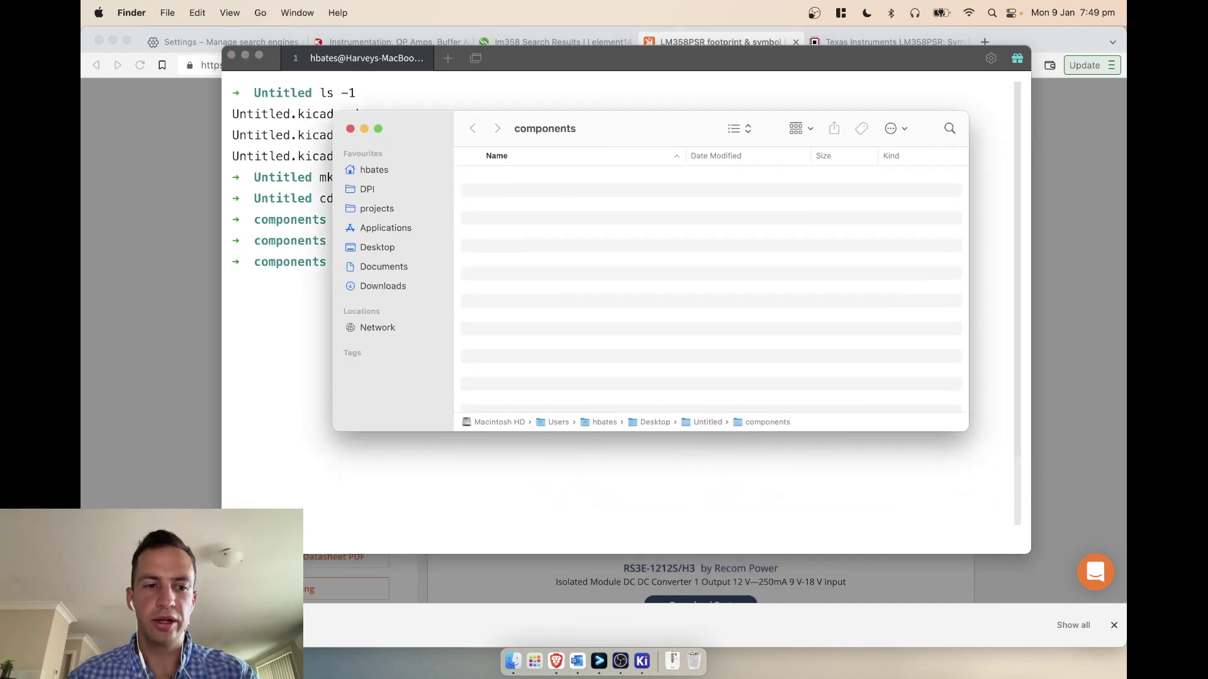
# Step: Move the downloaded LM358PSR.zip into the components folder in Finder and extract it there
pyautogui.click(556, 660)
pyautogui.moveTo(377, 469); pyautogui.dragTo(299, 466)
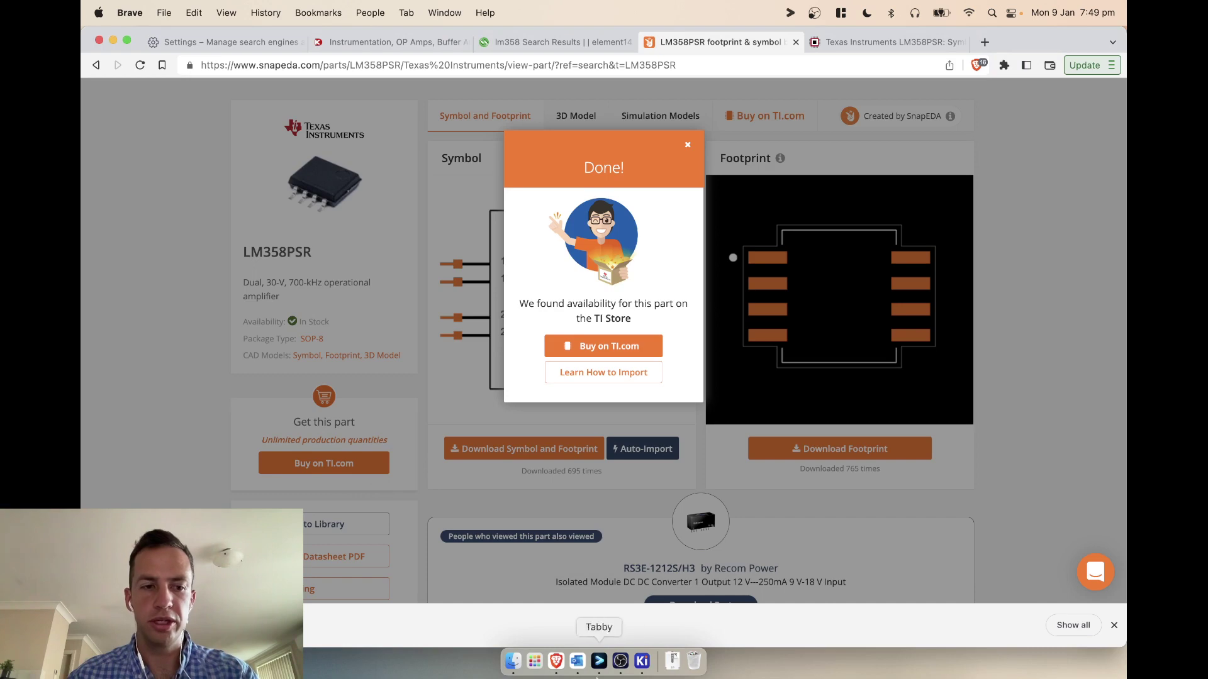
pyautogui.click(513, 661)
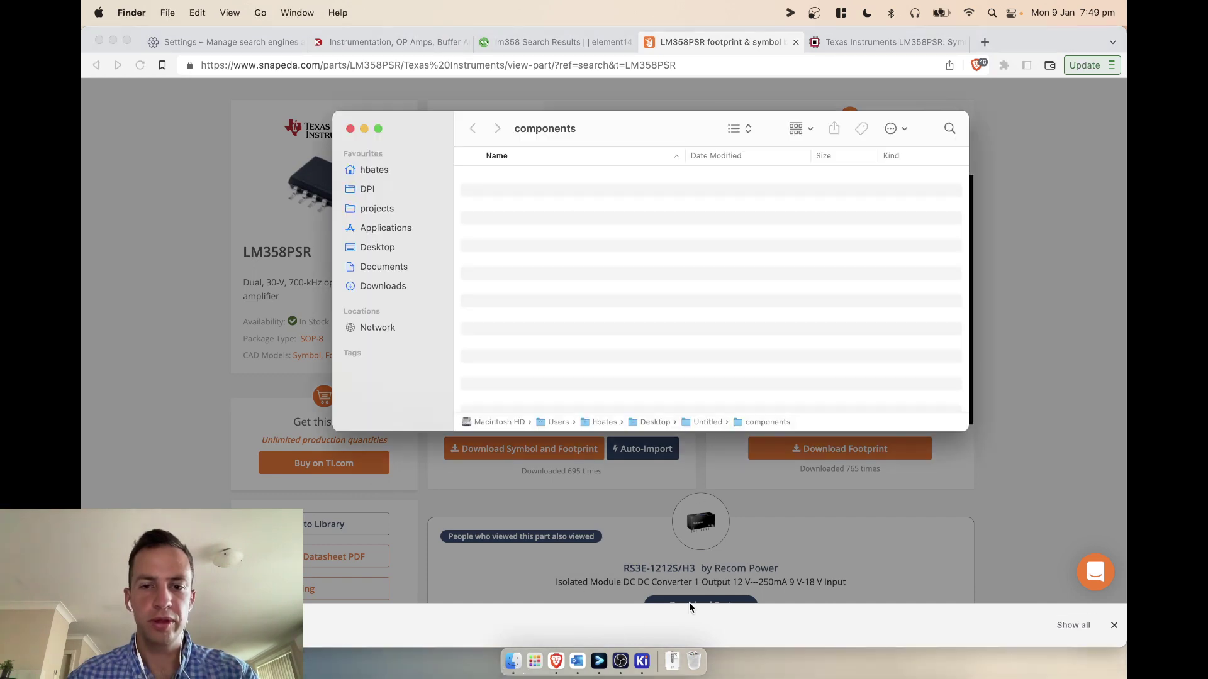
pyautogui.click(673, 660)
pyautogui.moveTo(695, 613); pyautogui.dragTo(584, 168)
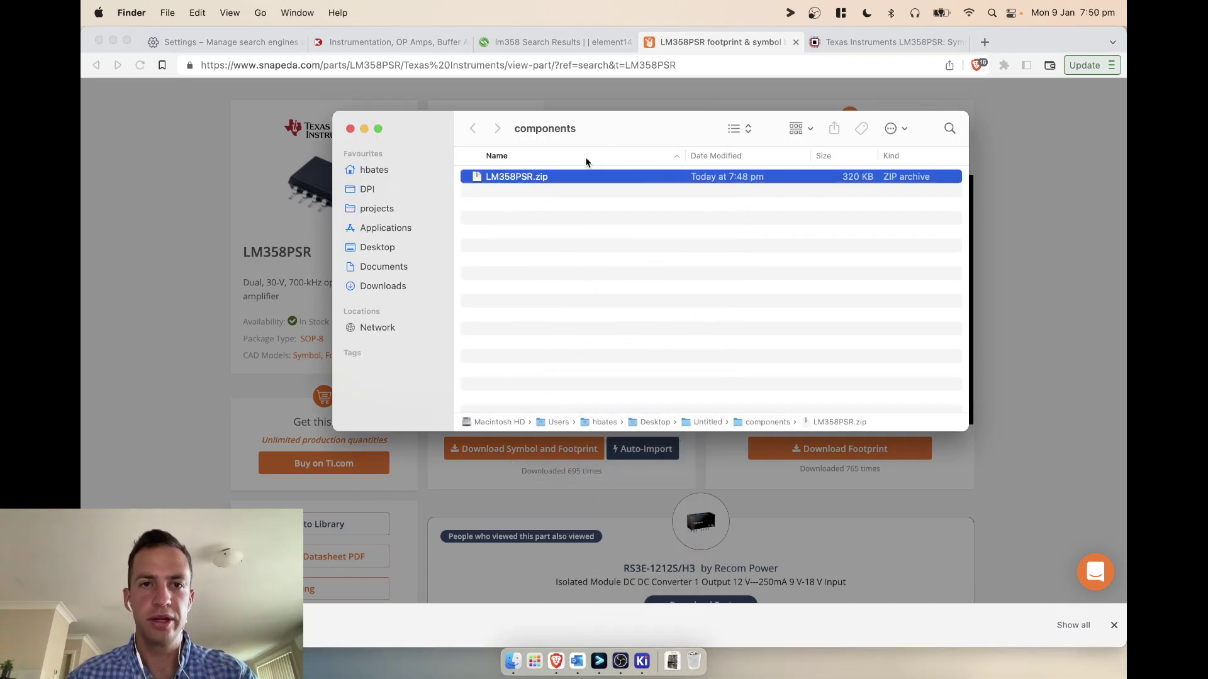
pyautogui.doubleClick(500, 176)
# Step: Create a new folder named op-amp inside the components folder
pyautogui.rightClick(556, 238)
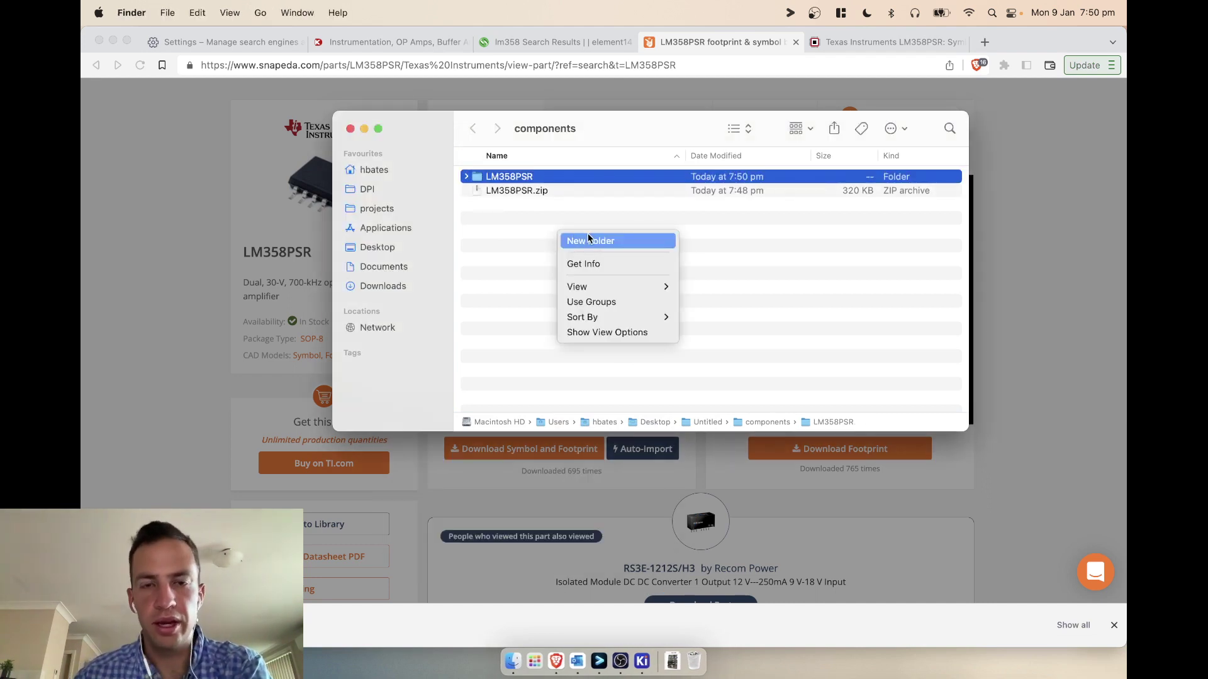
pyautogui.click(540, 253)
pyautogui.rightClick(539, 253)
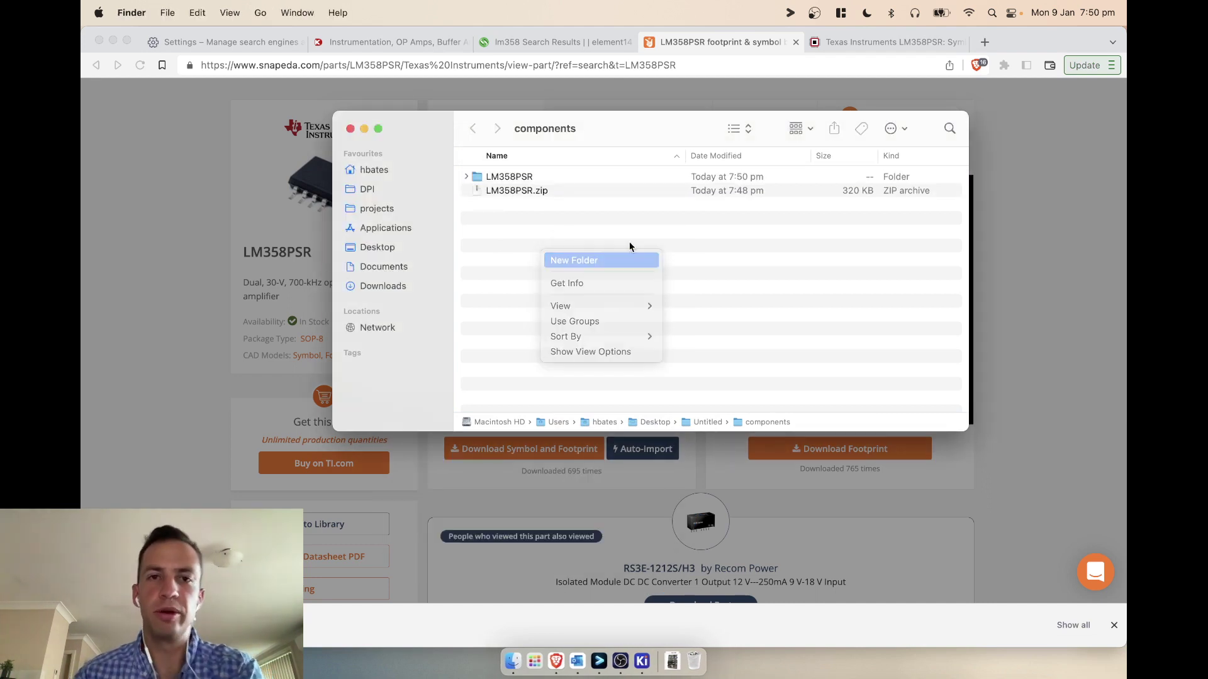
pyautogui.click(569, 260)
pyautogui.press('BackSpace')
pyautogui.write('op-ma')
pyautogui.press('BackSpace')
pyautogui.write('am')
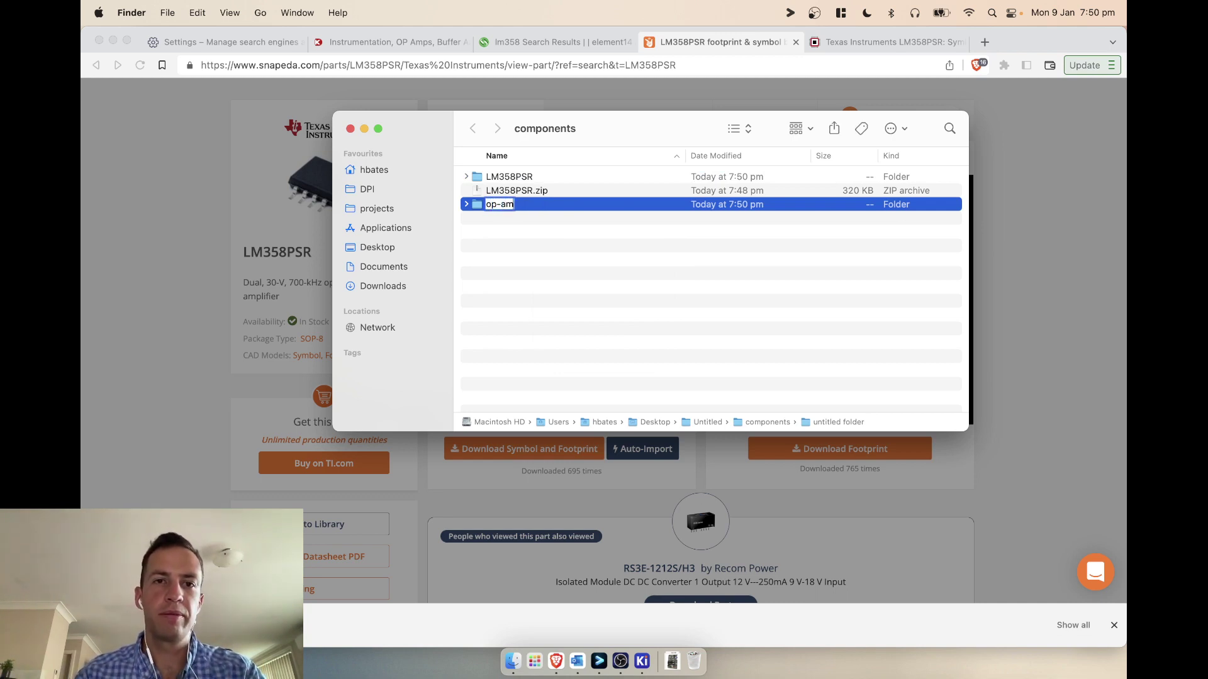
pyautogui.write('p')
pyautogui.press('Return')
# Step: Move the extracted LM358PSR folder into op-amp and move the LM358PSR.zip archive to the Bin
pyautogui.moveTo(506, 171); pyautogui.dragTo(503, 204)
pyautogui.click(511, 179)
pyautogui.rightClick(510, 181)
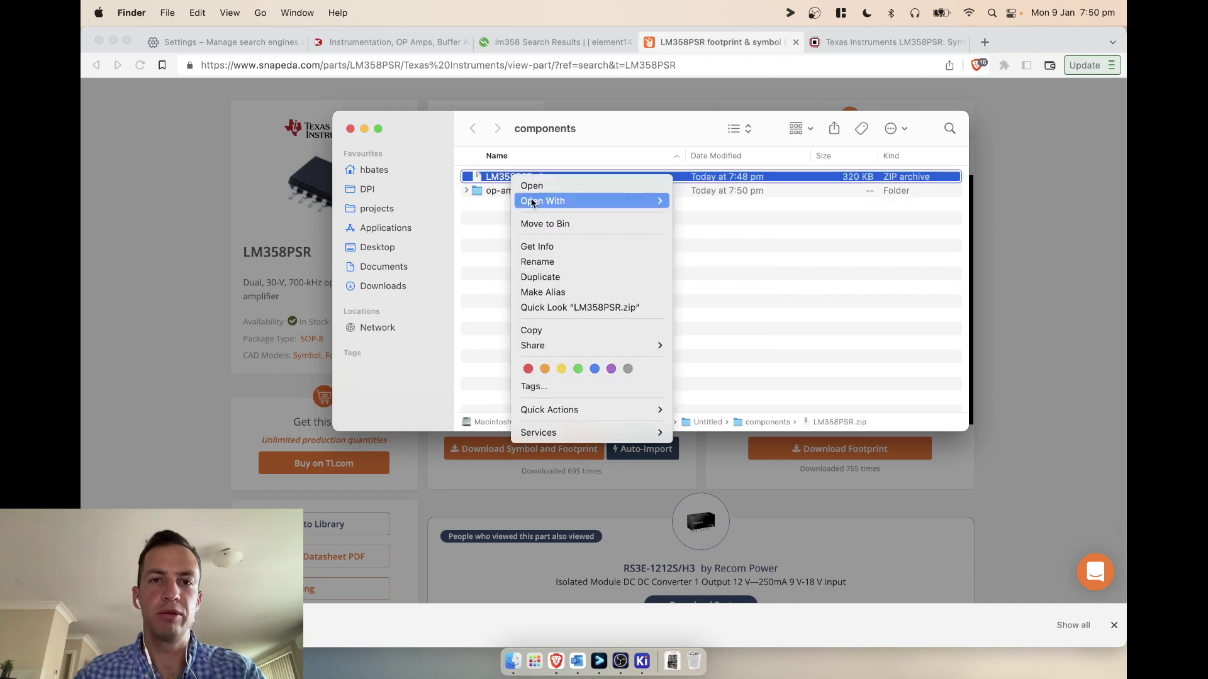
pyautogui.click(495, 217)
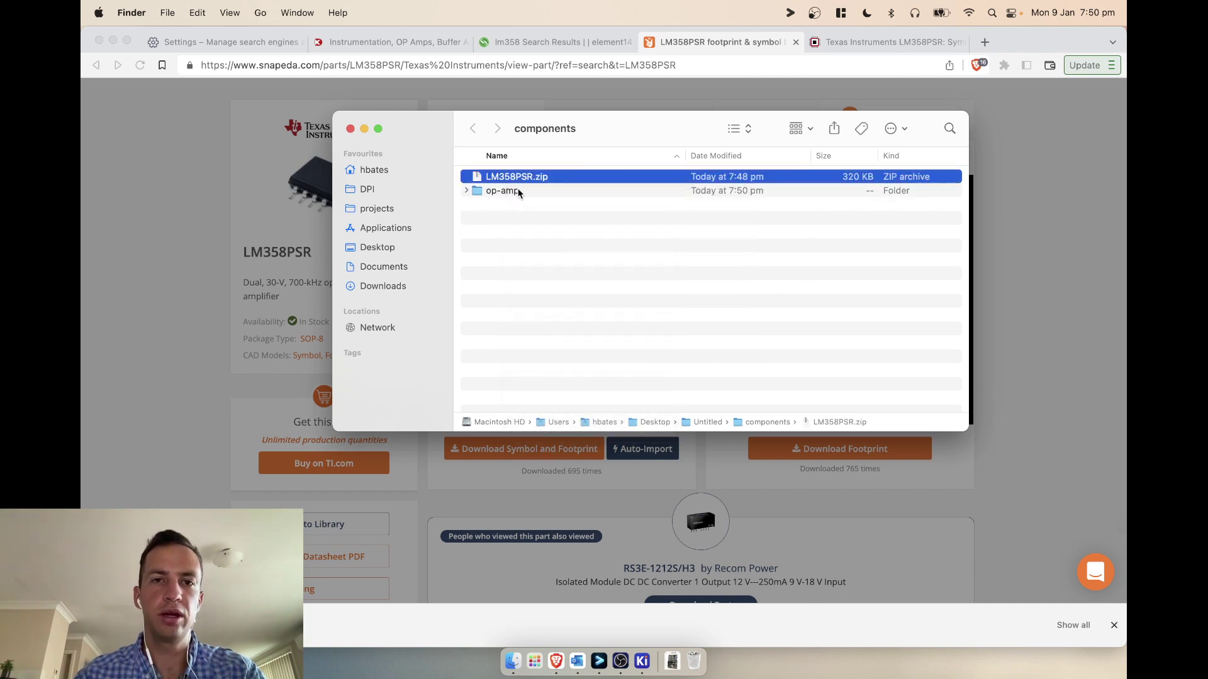
pyautogui.click(518, 203)
pyautogui.rightClick(514, 181)
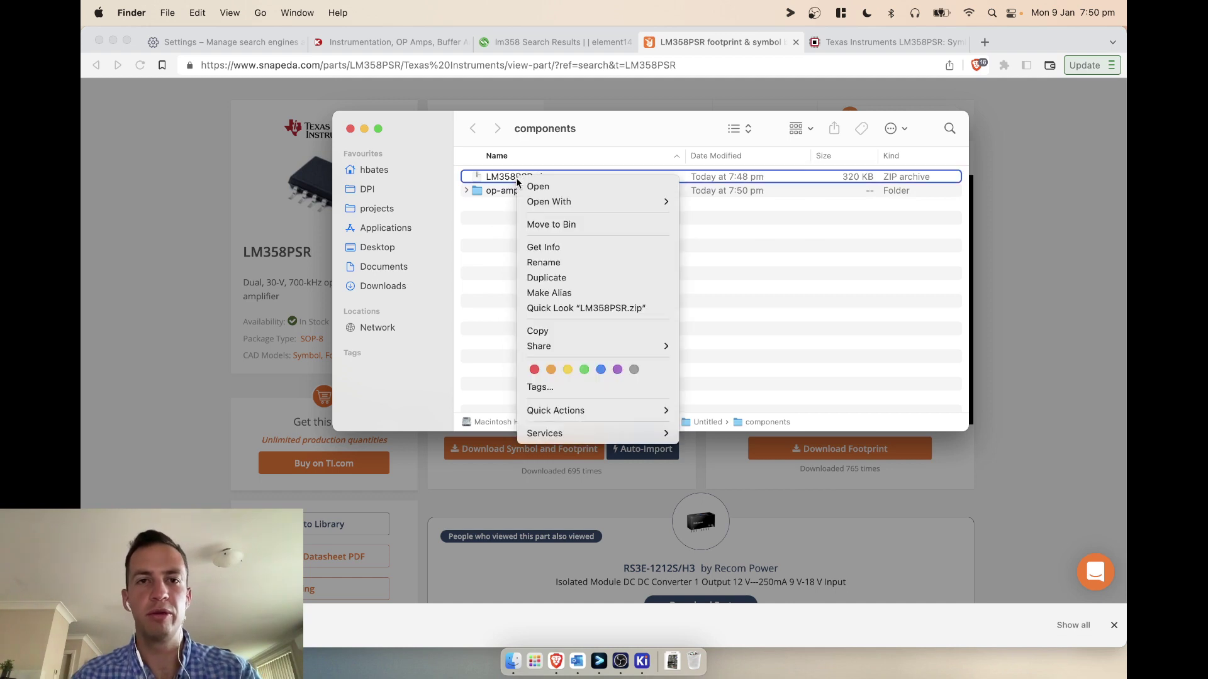
pyautogui.click(555, 227)
# Step: Open the op-amp folder and its LM358PSR subfolder to view the extracted symbol, footprint and 3D model files
pyautogui.click(507, 180)
pyautogui.doubleClick(507, 180)
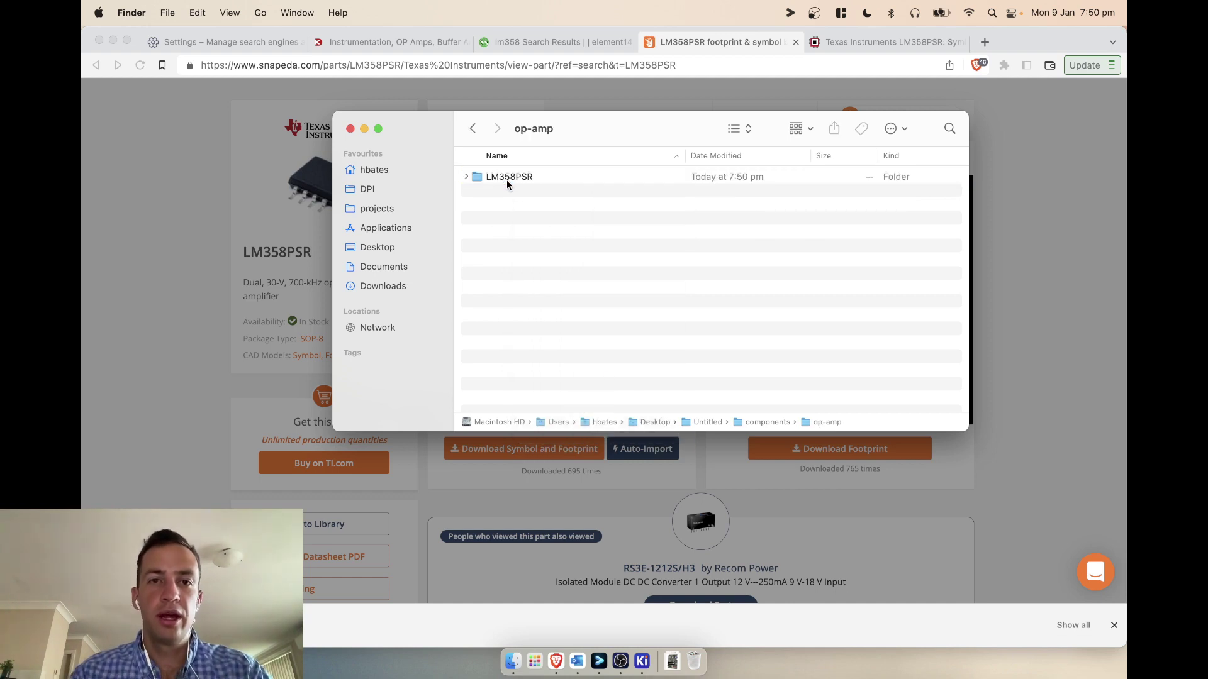
pyautogui.doubleClick(507, 180)
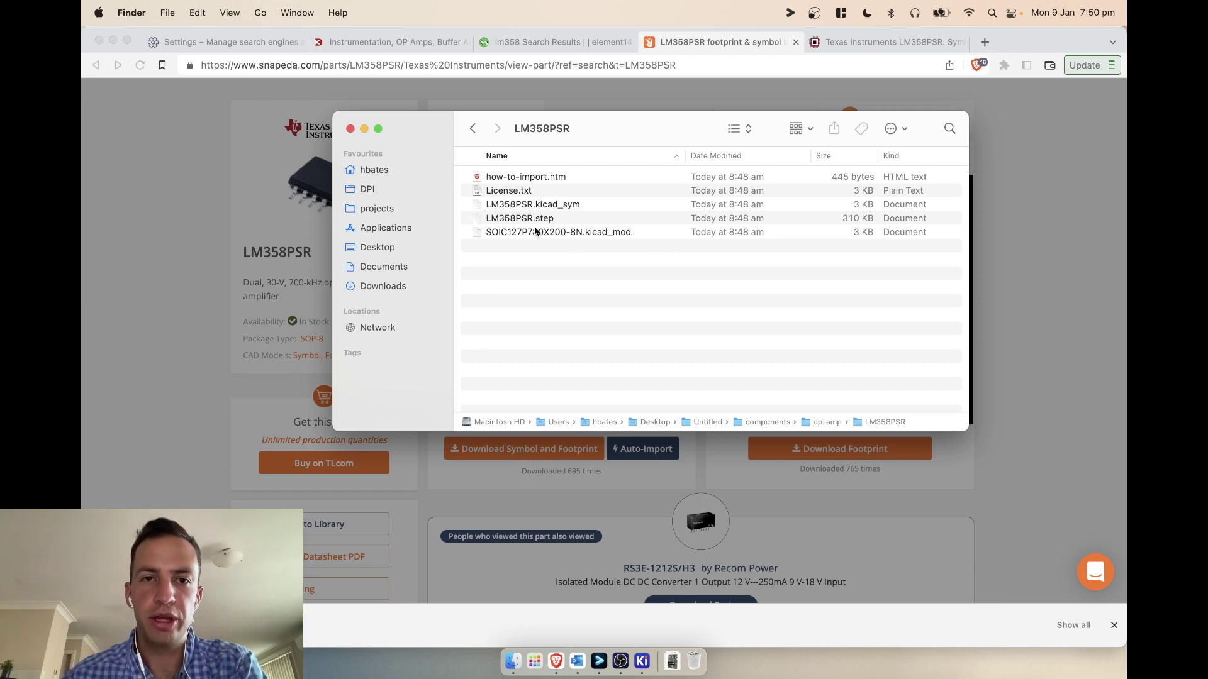
# Step: Examine the extracted symbol, STEP model and SOIC127P780X200-8N footprint files in the LM358PSR folder
pyautogui.click(562, 232)
pyautogui.press('Up')
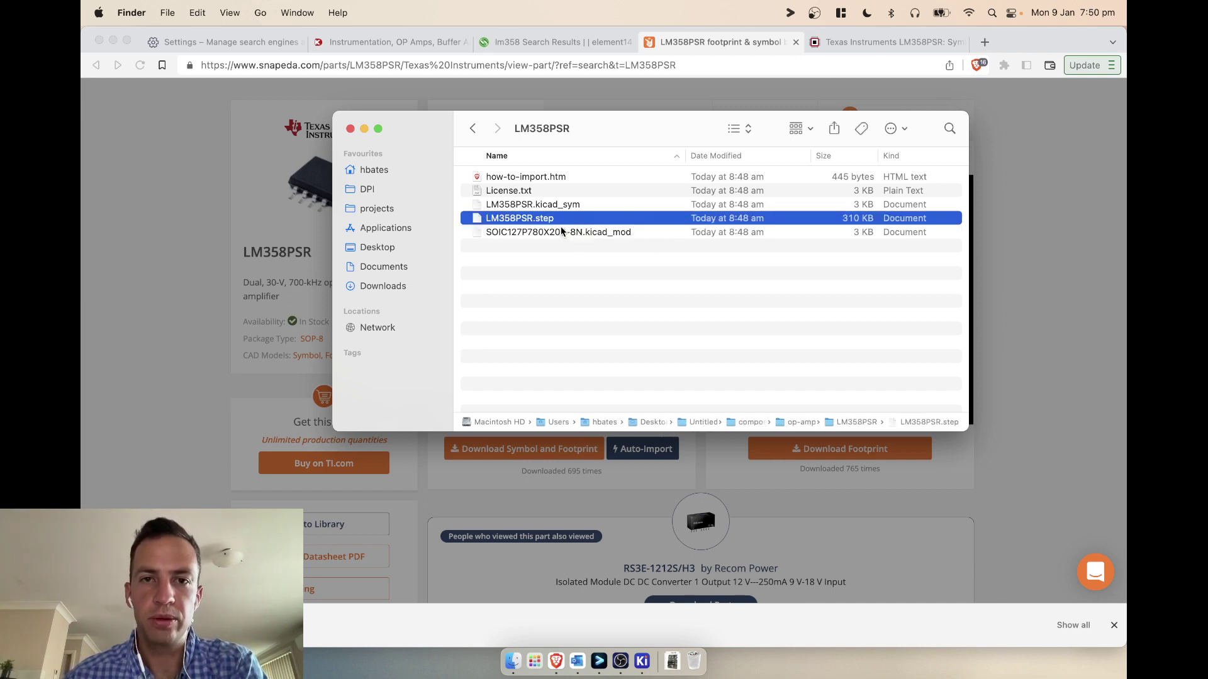
pyautogui.press('Up')
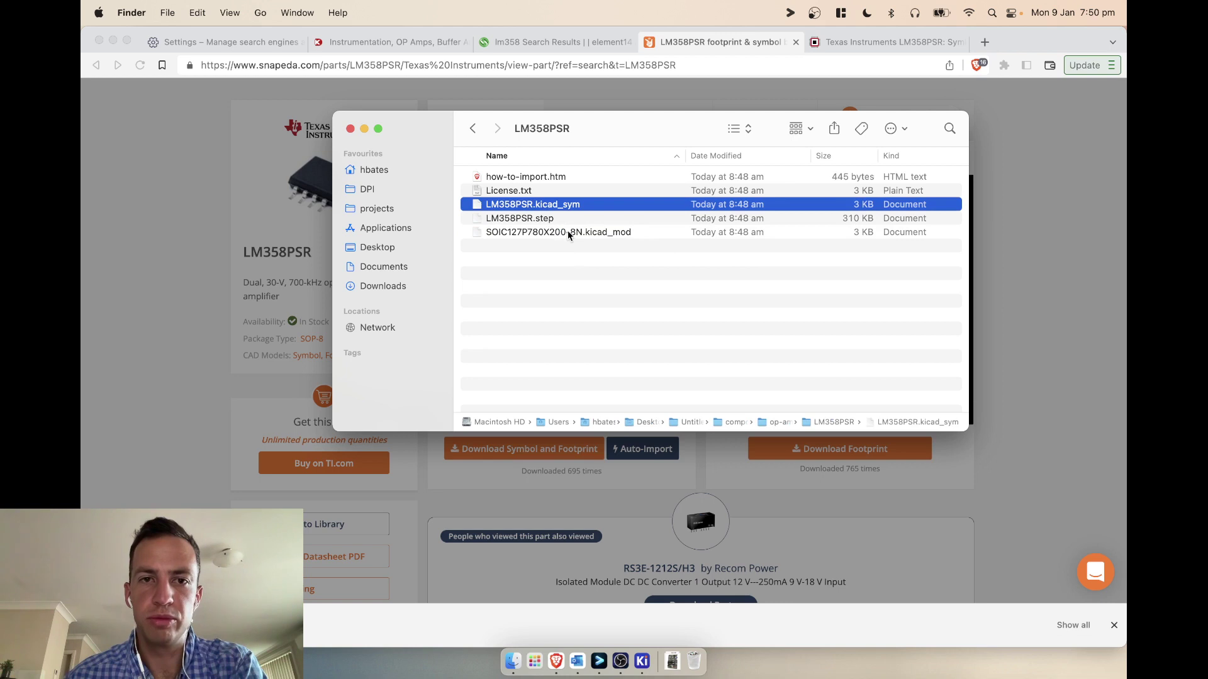
pyautogui.click(567, 233)
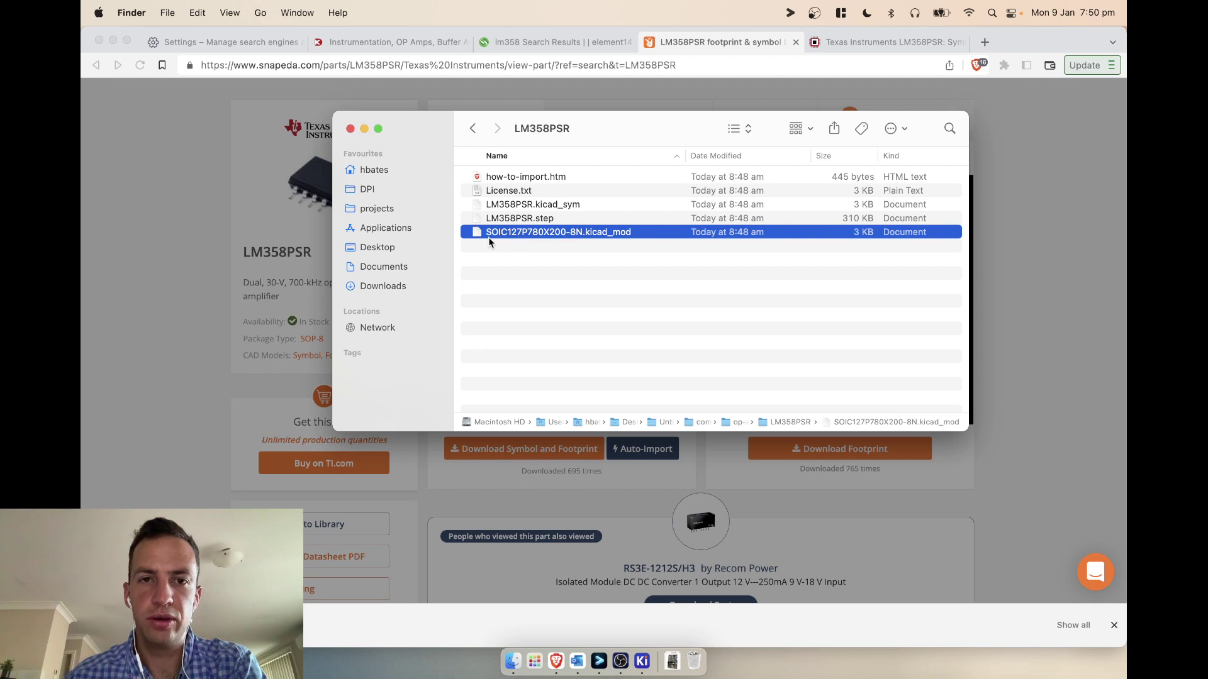
pyautogui.click(579, 247)
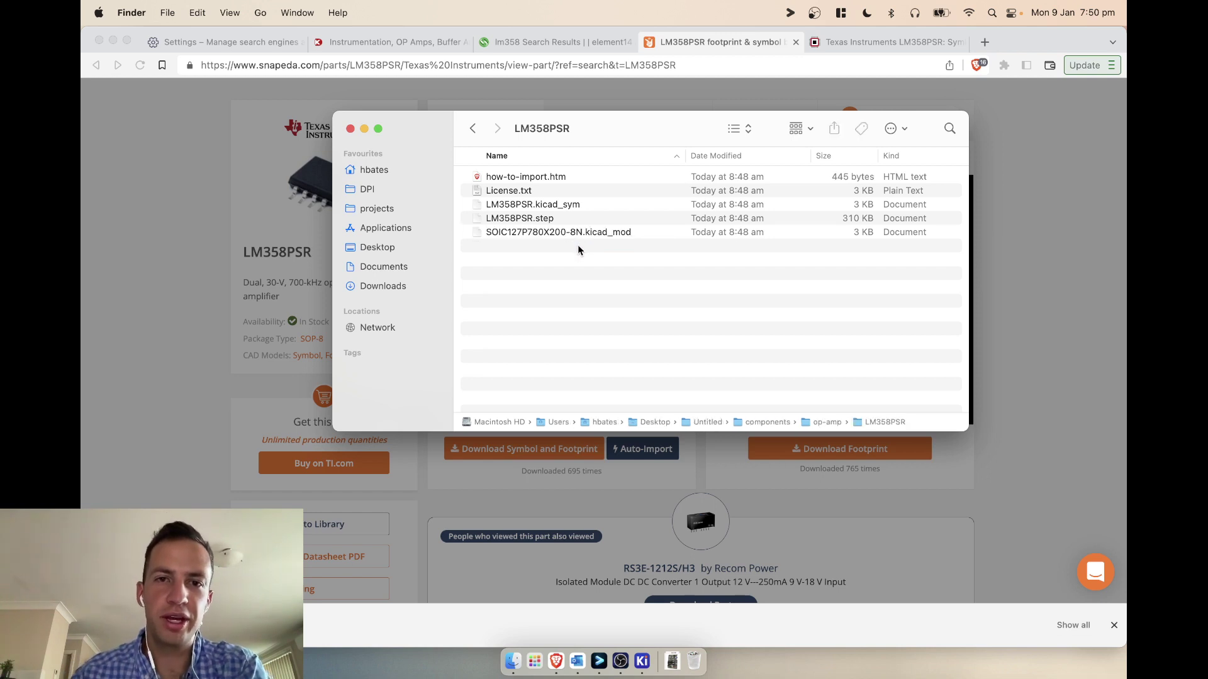
pyautogui.click(517, 234)
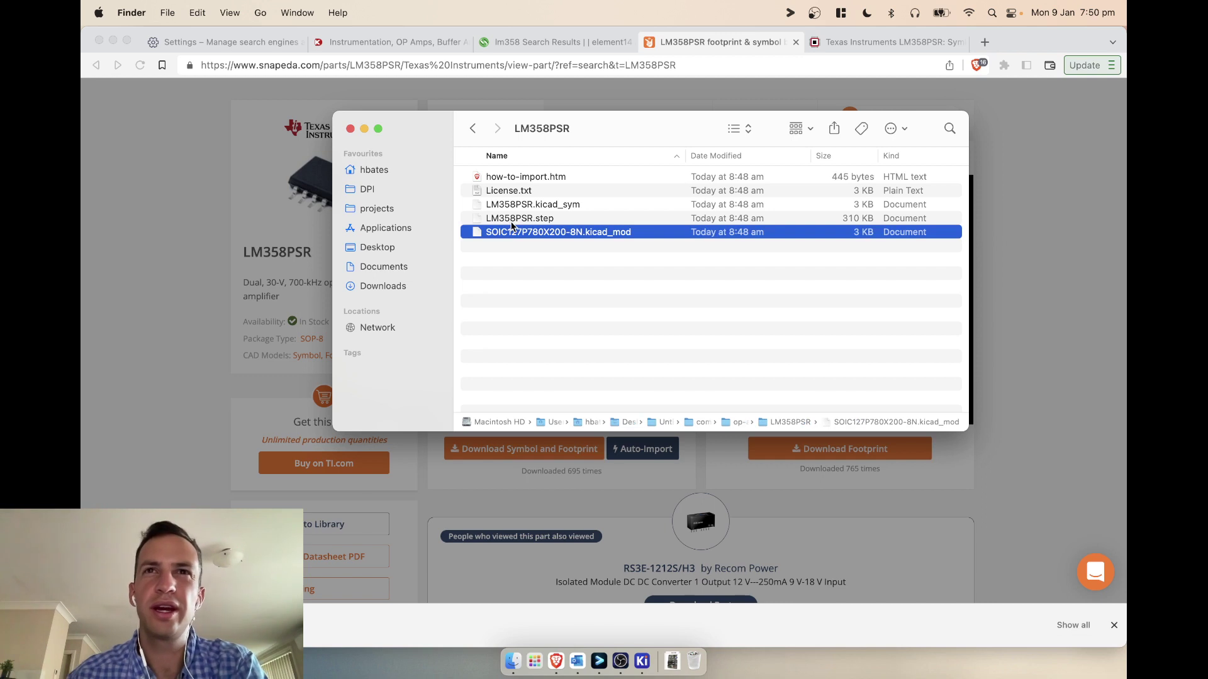
pyautogui.click(509, 234)
pyautogui.press('Escape')
# Step: Rename the SOIC127P780X200-8N.kicad_mod footprint file to LM358PSR.kicad_mod, reusing the name copied from the STEP file
pyautogui.click(506, 219)
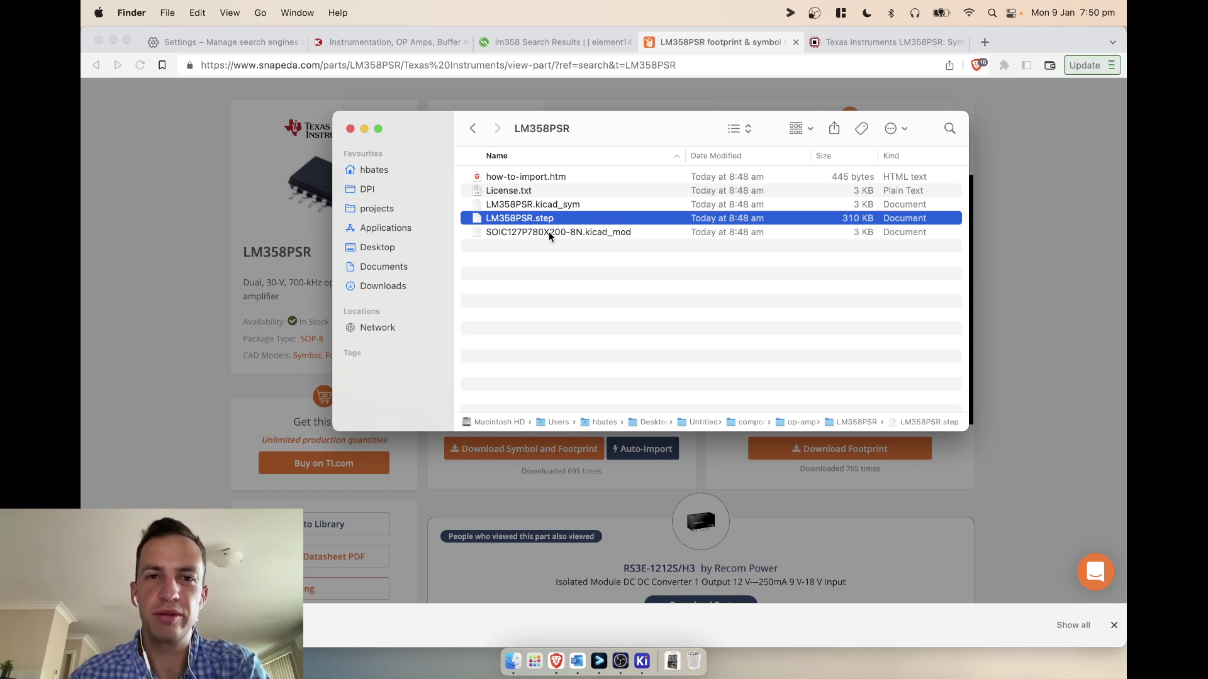
pyautogui.moveTo(646, 139); pyautogui.dragTo(652, 115)
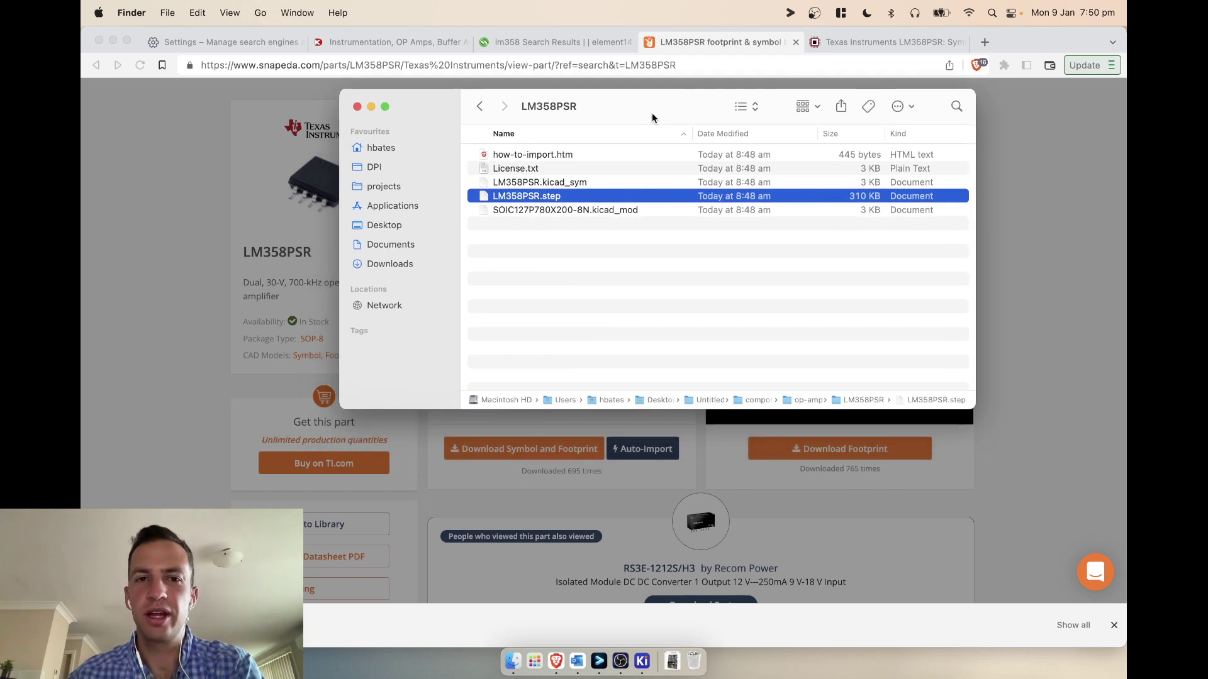
pyautogui.click(507, 195)
pyautogui.press('super+c')
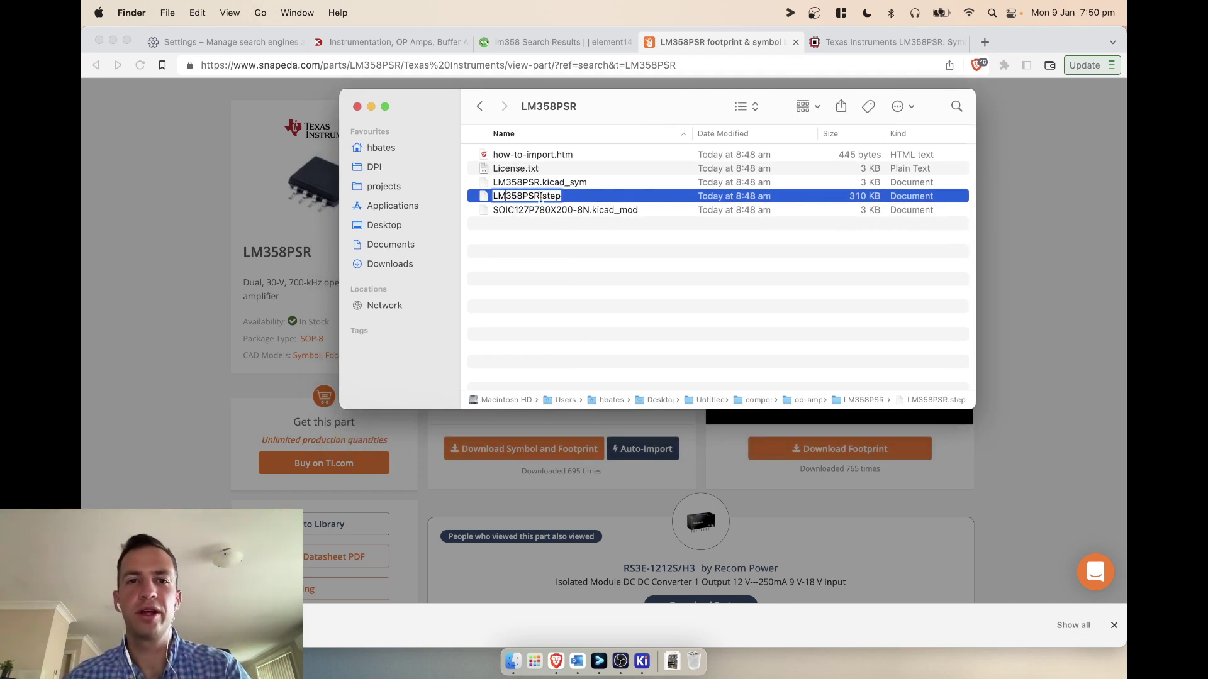
pyautogui.click(560, 212)
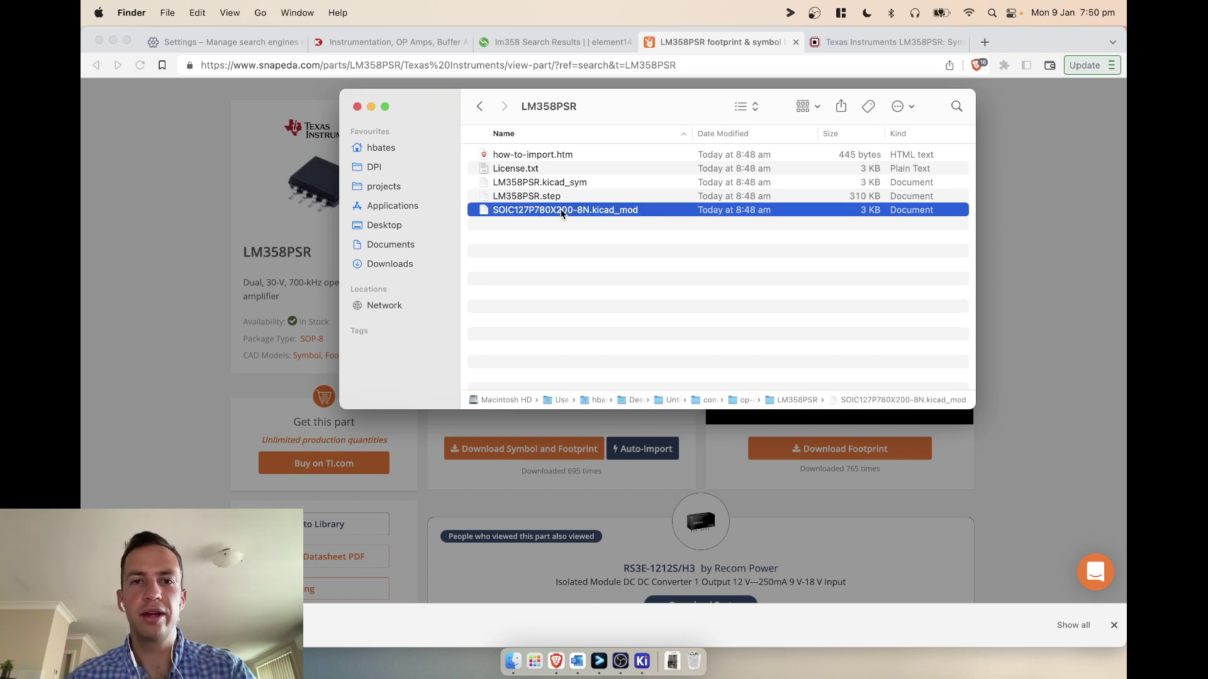
pyautogui.click(561, 211)
pyautogui.press('super+v')
pyautogui.press('Return')
pyautogui.click(572, 227)
pyautogui.click(526, 186)
pyautogui.click(529, 197)
pyautogui.click(512, 187)
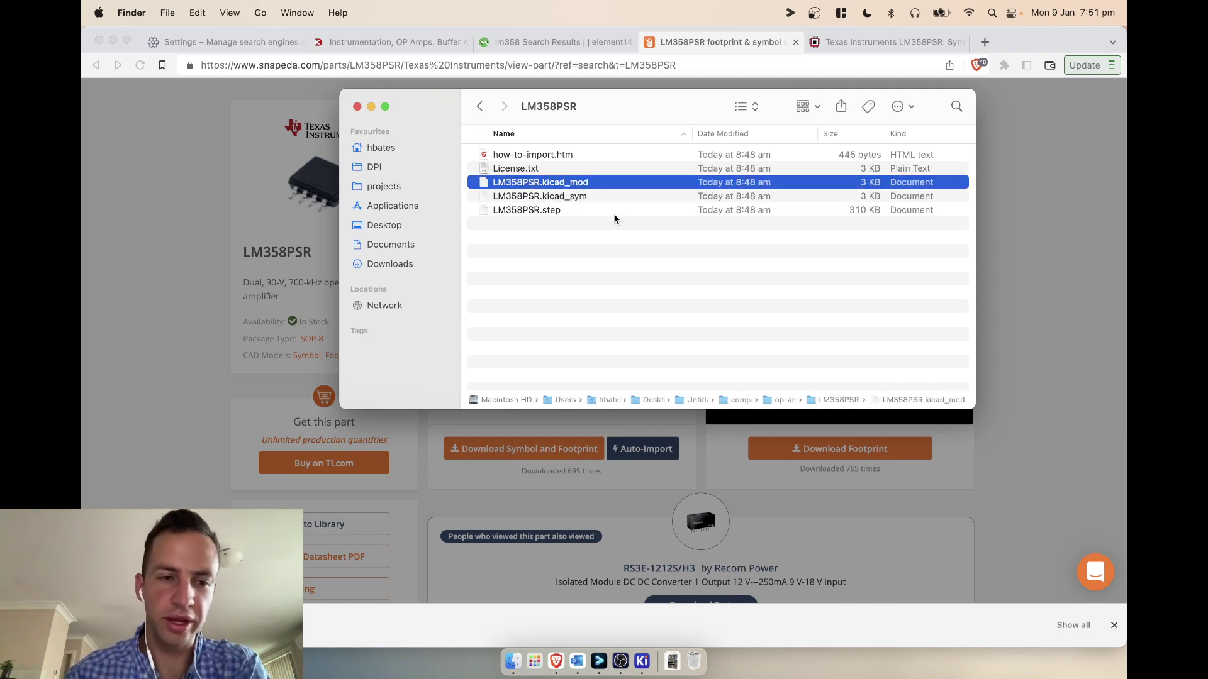
# Step: Switch to KiCad, open the Untitled.kicad_sch schematic and bring up the project-specific list in the symbol library manager
pyautogui.click(641, 662)
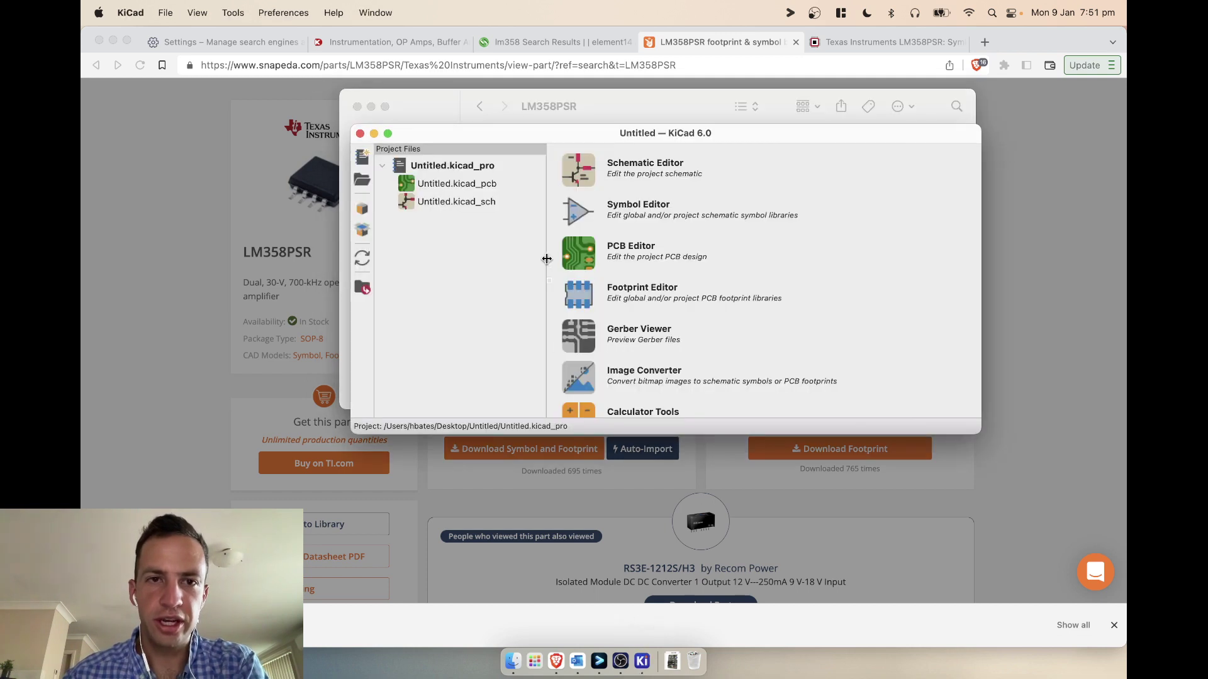
pyautogui.doubleClick(451, 203)
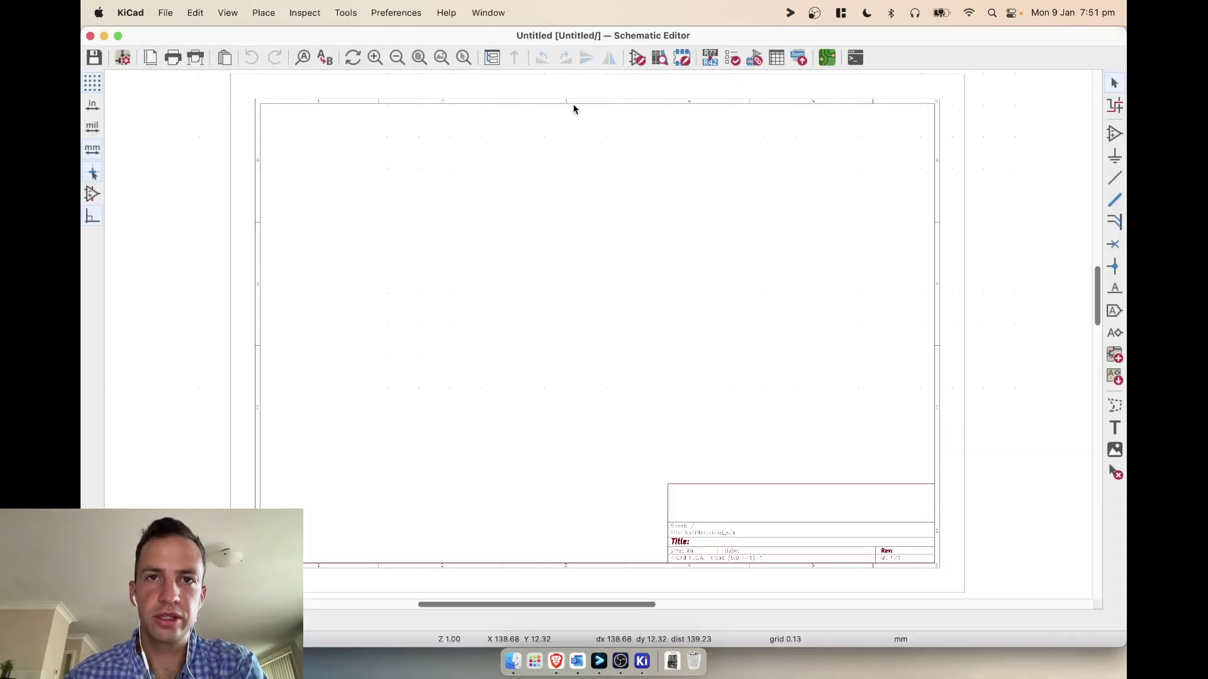
pyautogui.click(404, 14)
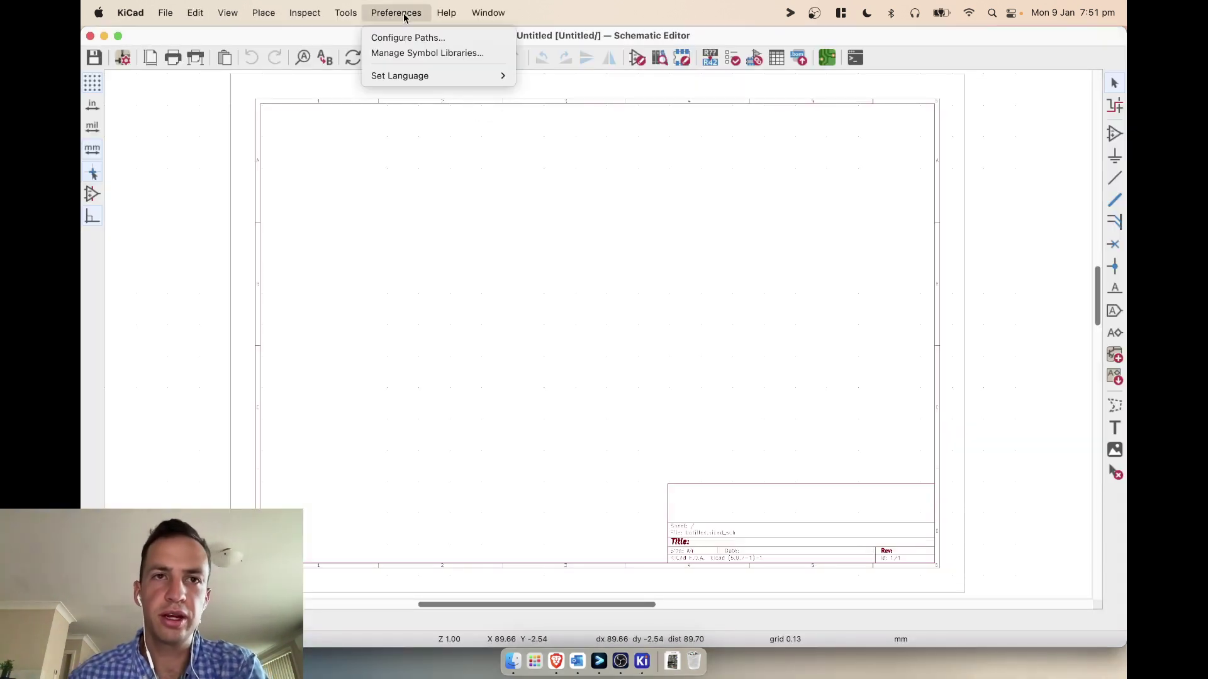
pyautogui.click(404, 57)
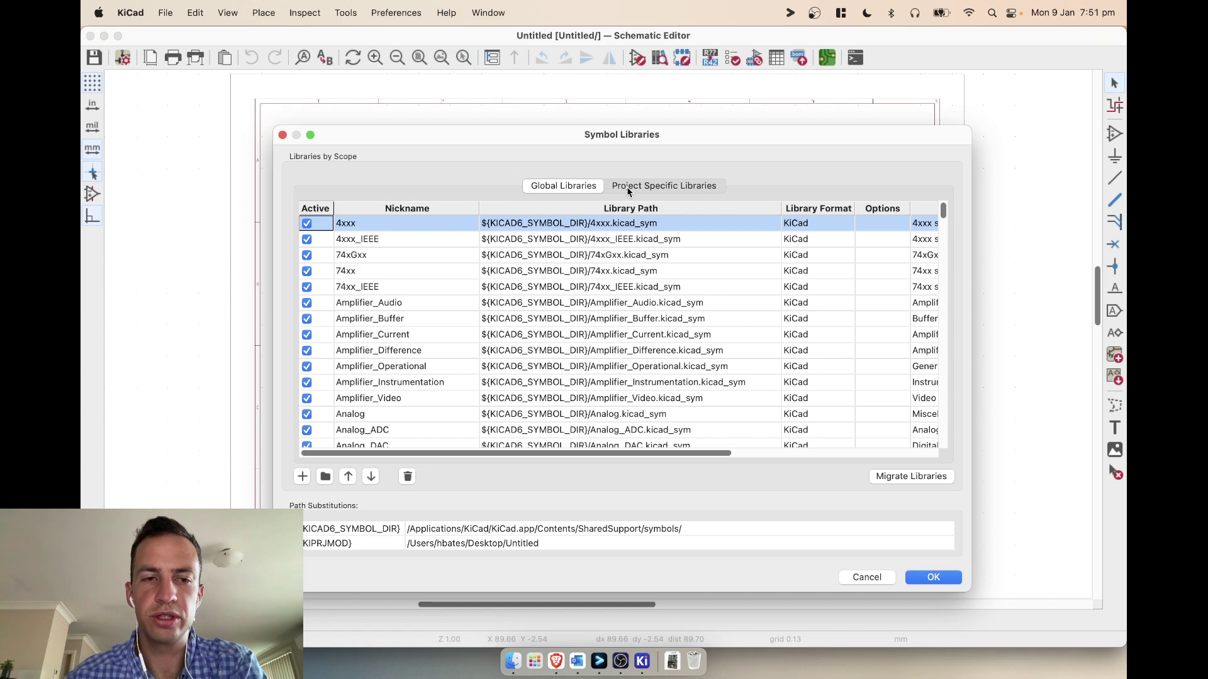
pyautogui.click(627, 186)
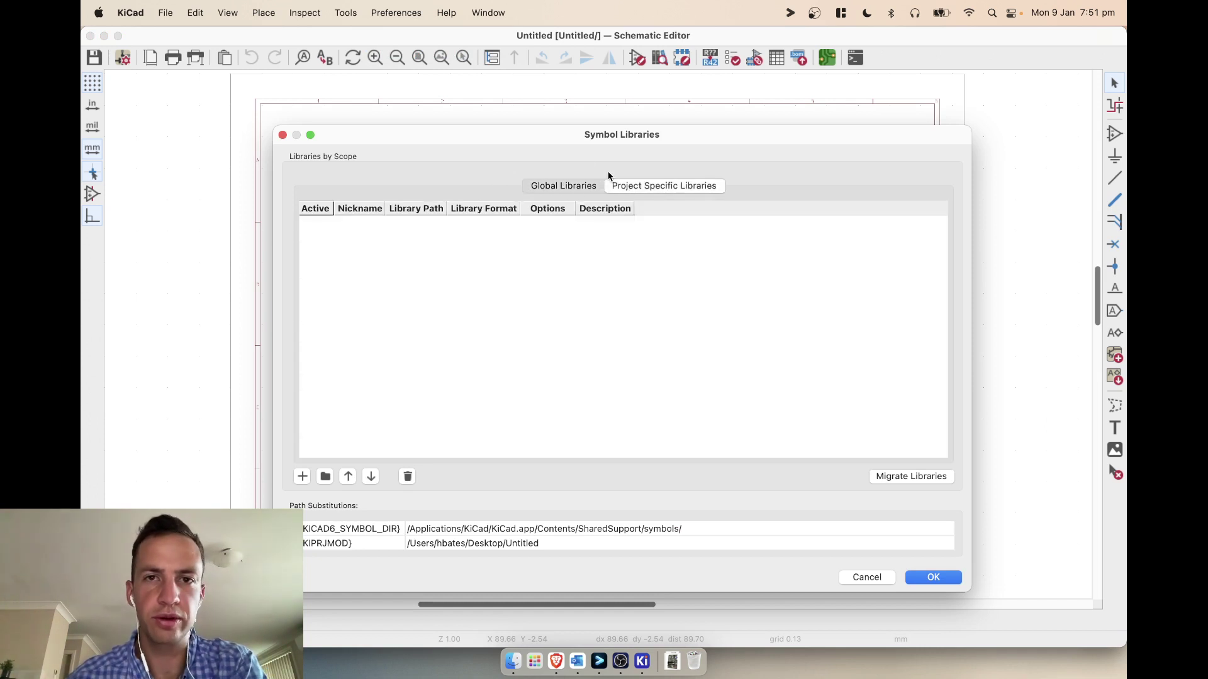
pyautogui.moveTo(566, 132); pyautogui.dragTo(561, 98)
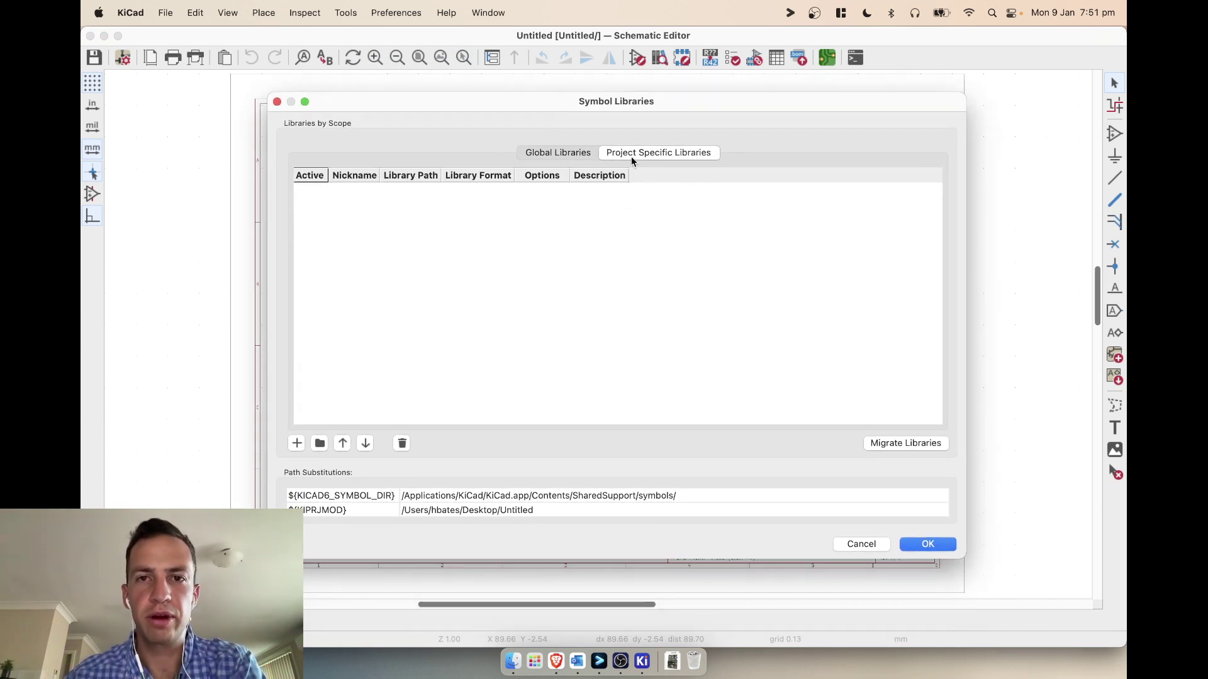
# Step: Add LM358PSR.kicad_sym from components/op-amp/LM358PSR as a project-specific symbol library
pyautogui.click(319, 443)
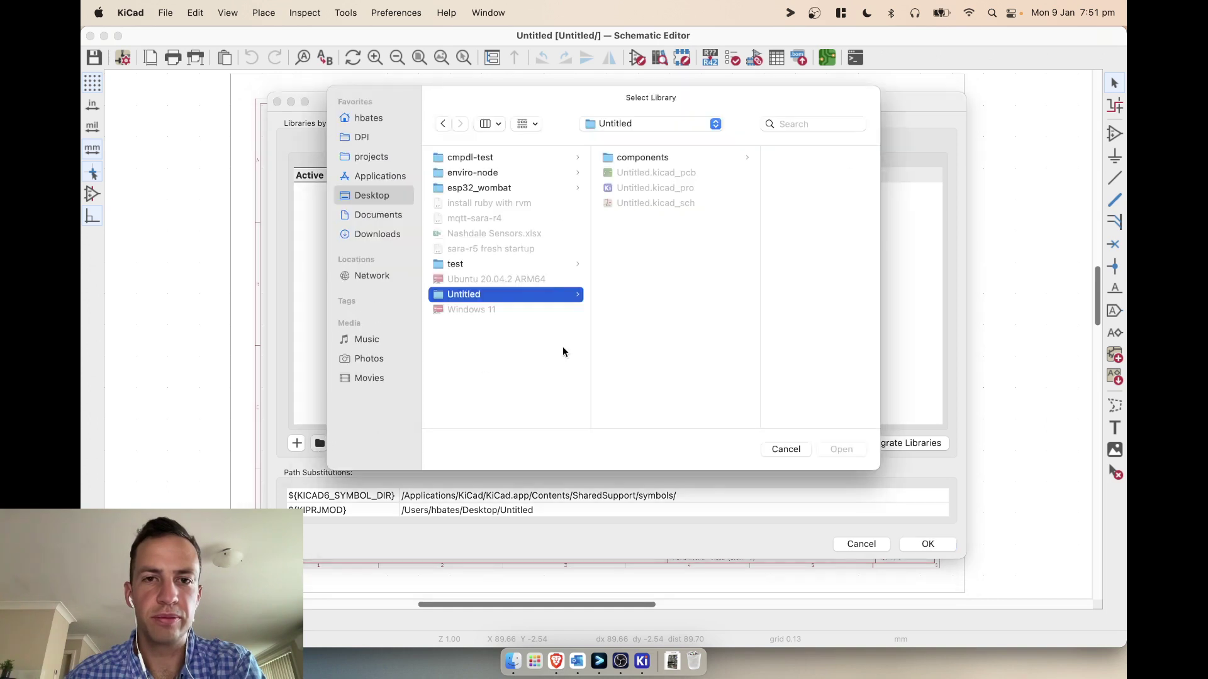
pyautogui.click(640, 161)
pyautogui.click(753, 159)
pyautogui.click(768, 158)
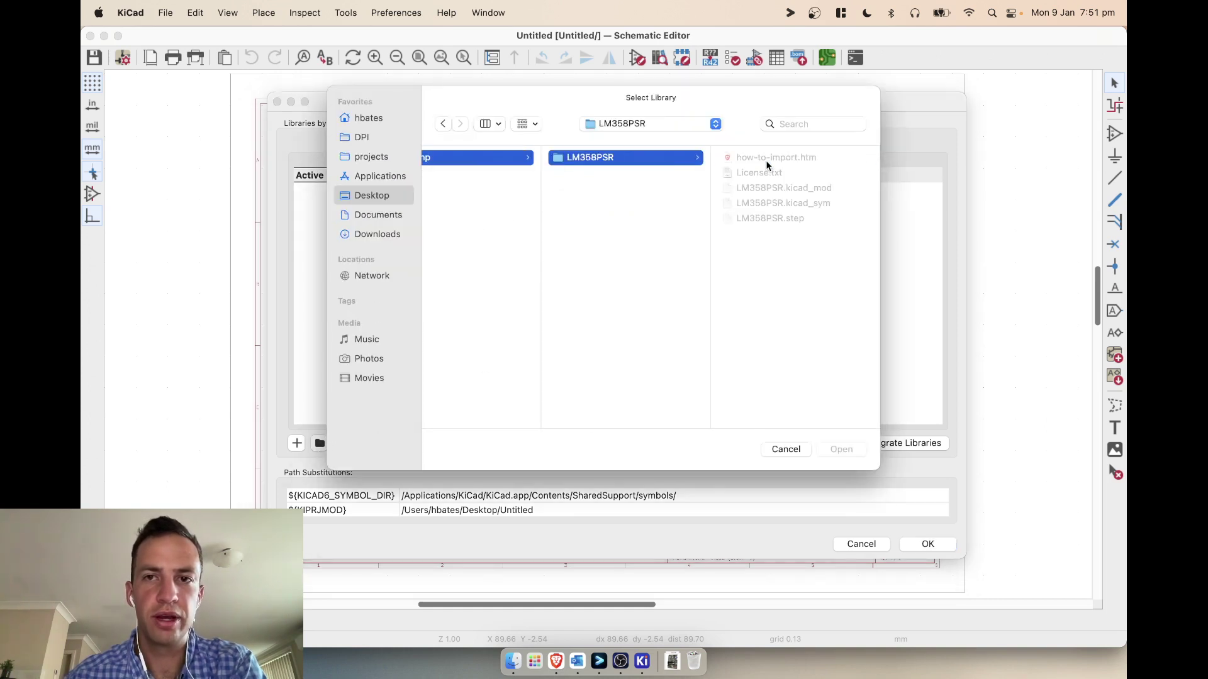
pyautogui.click(770, 204)
pyautogui.click(842, 451)
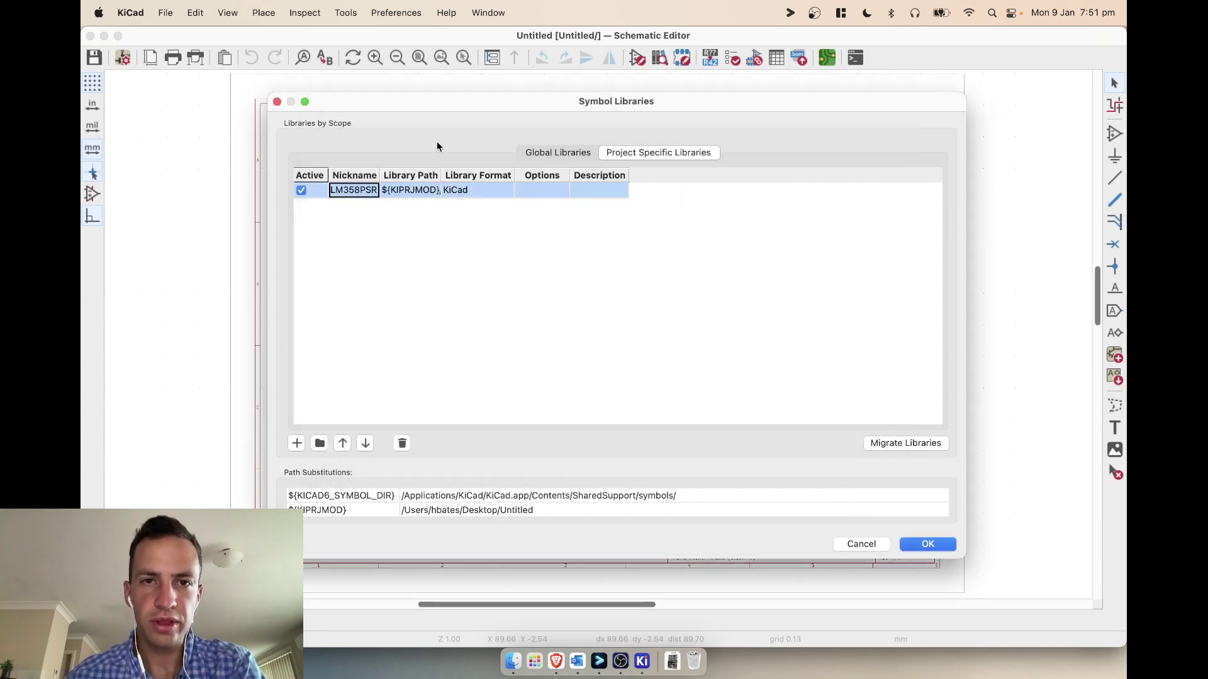
# Step: Widen the Library Path column and examine the LM358PSR library's path, including its project directory variable
pyautogui.moveTo(441, 176); pyautogui.dragTo(764, 170)
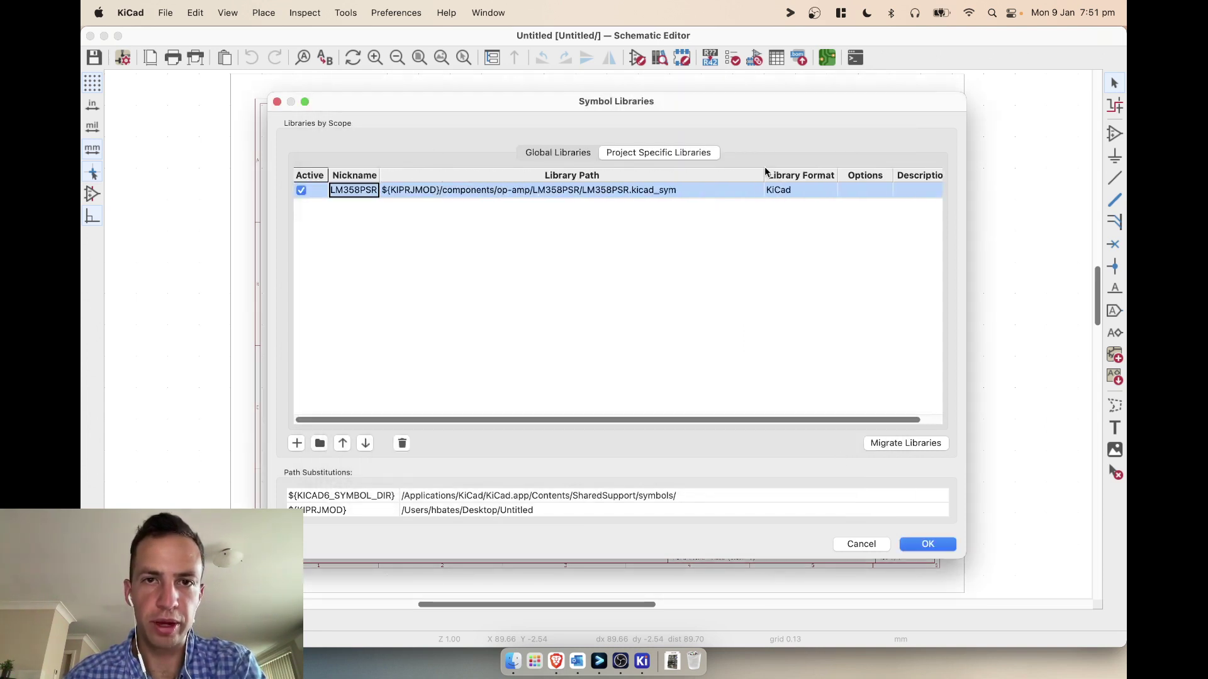
pyautogui.doubleClick(405, 193)
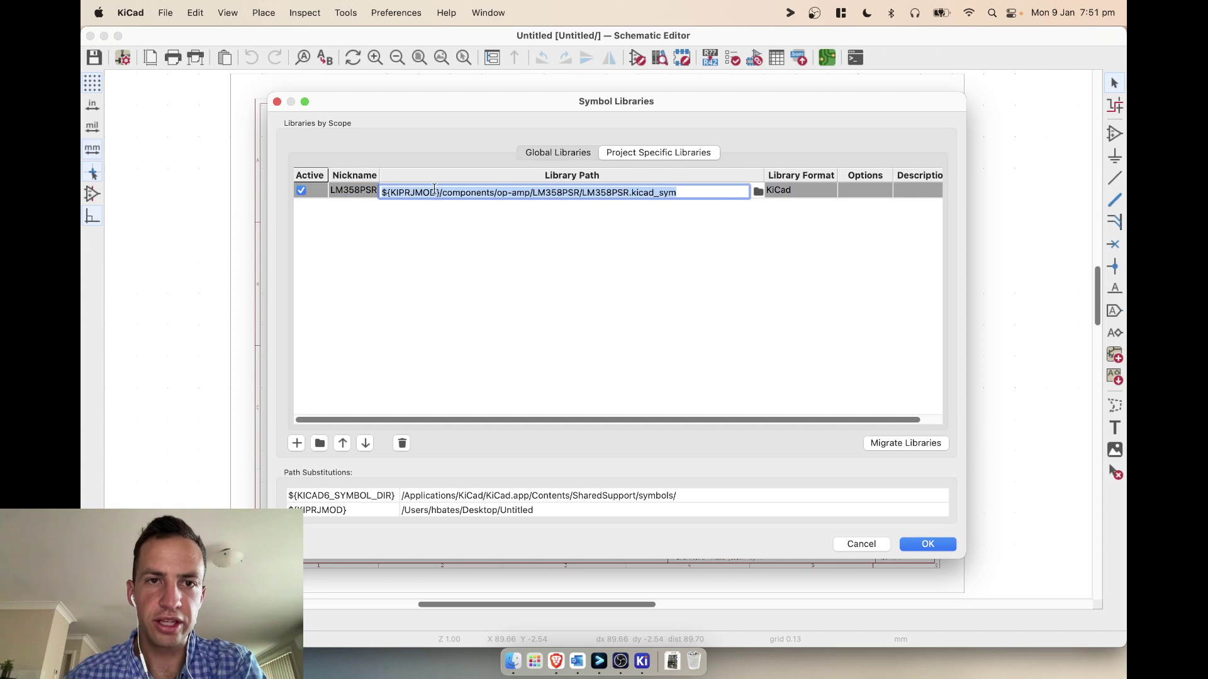
pyautogui.click(441, 191)
pyautogui.moveTo(441, 191); pyautogui.dragTo(379, 193)
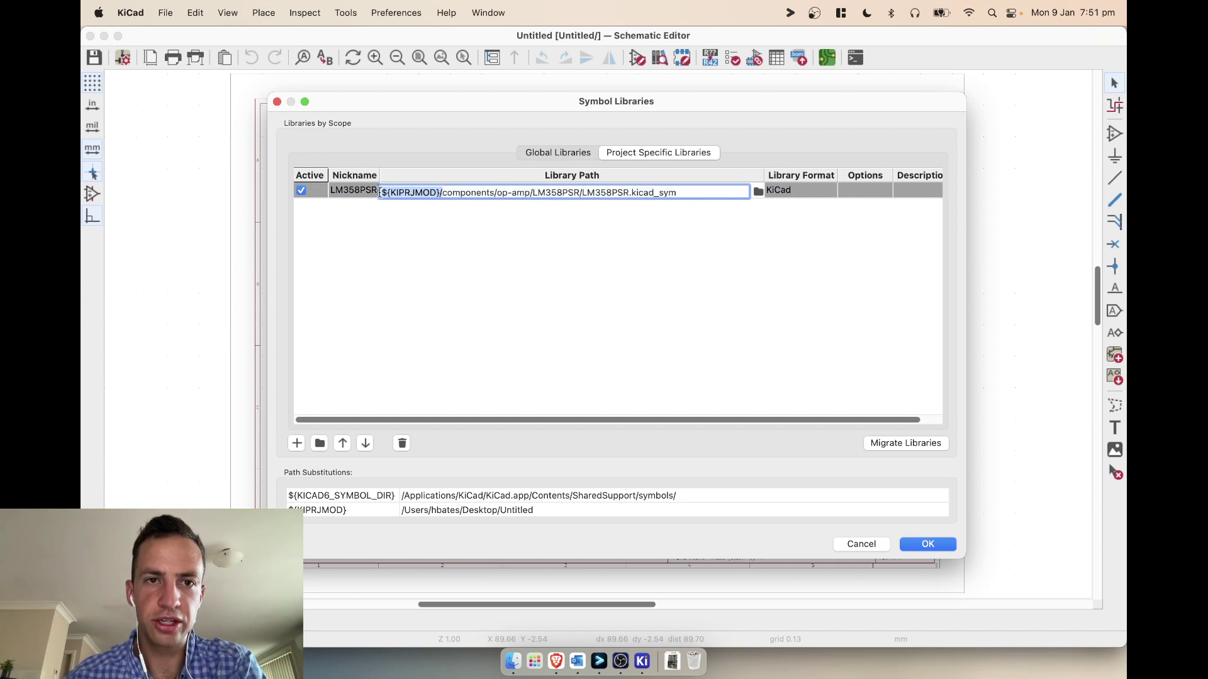
pyautogui.click(449, 193)
pyautogui.moveTo(449, 193); pyautogui.dragTo(558, 199)
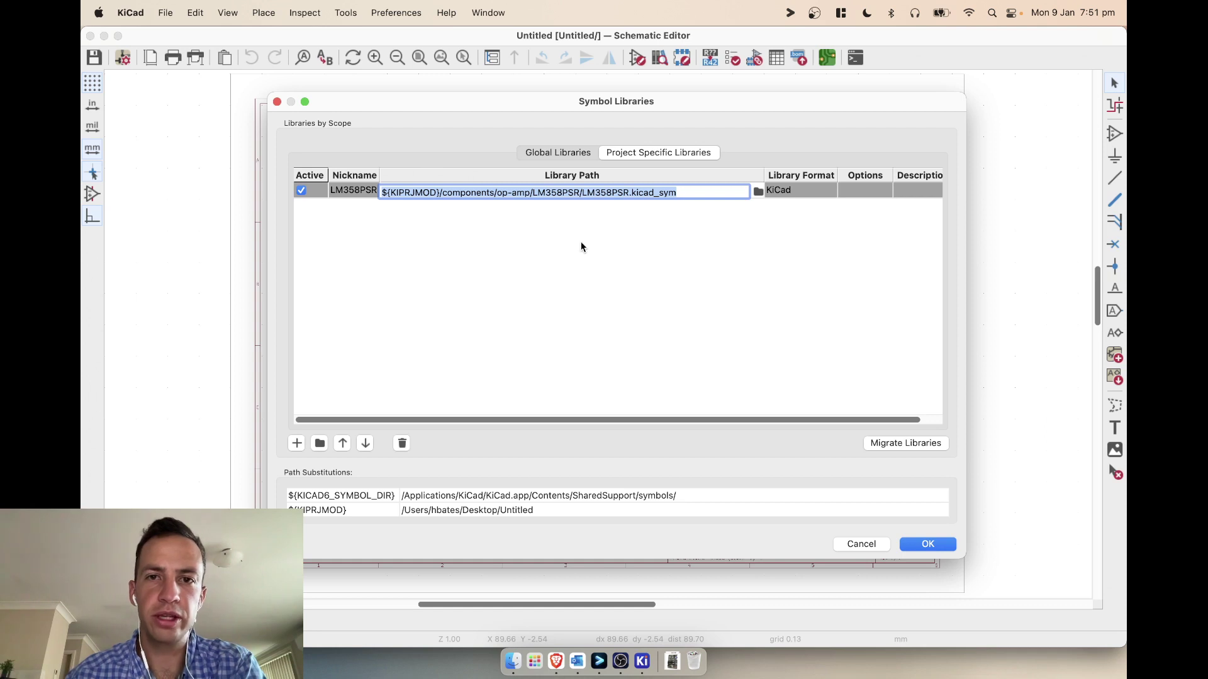
pyautogui.click(653, 332)
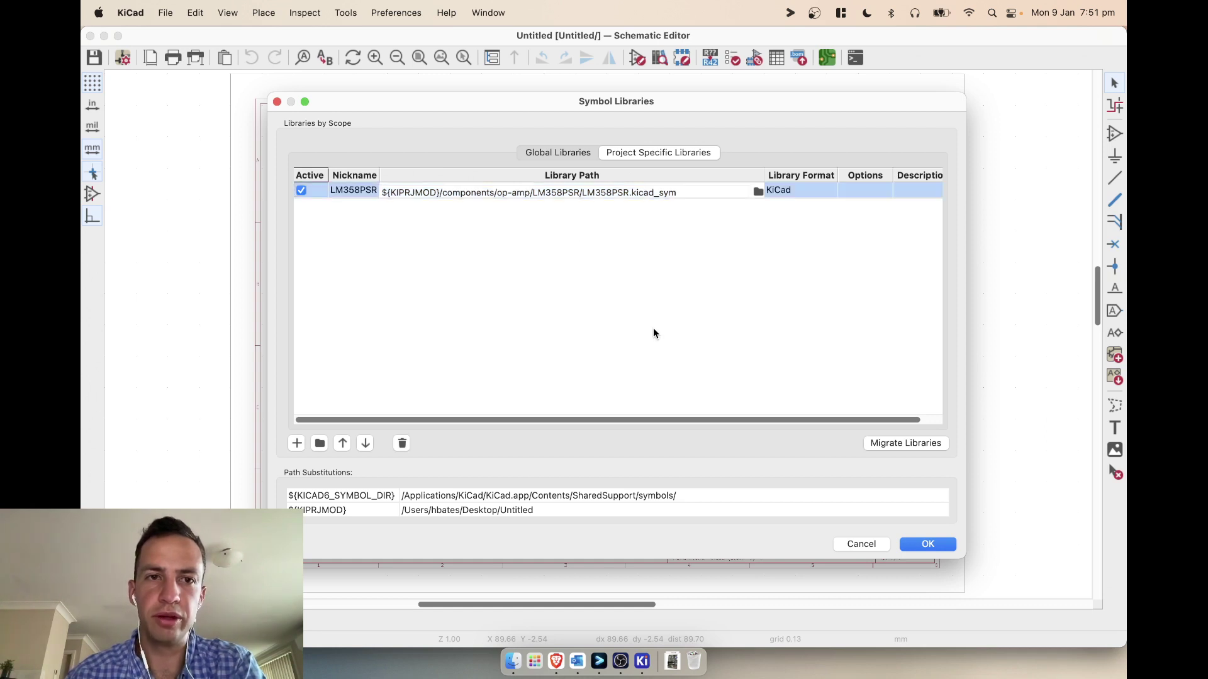
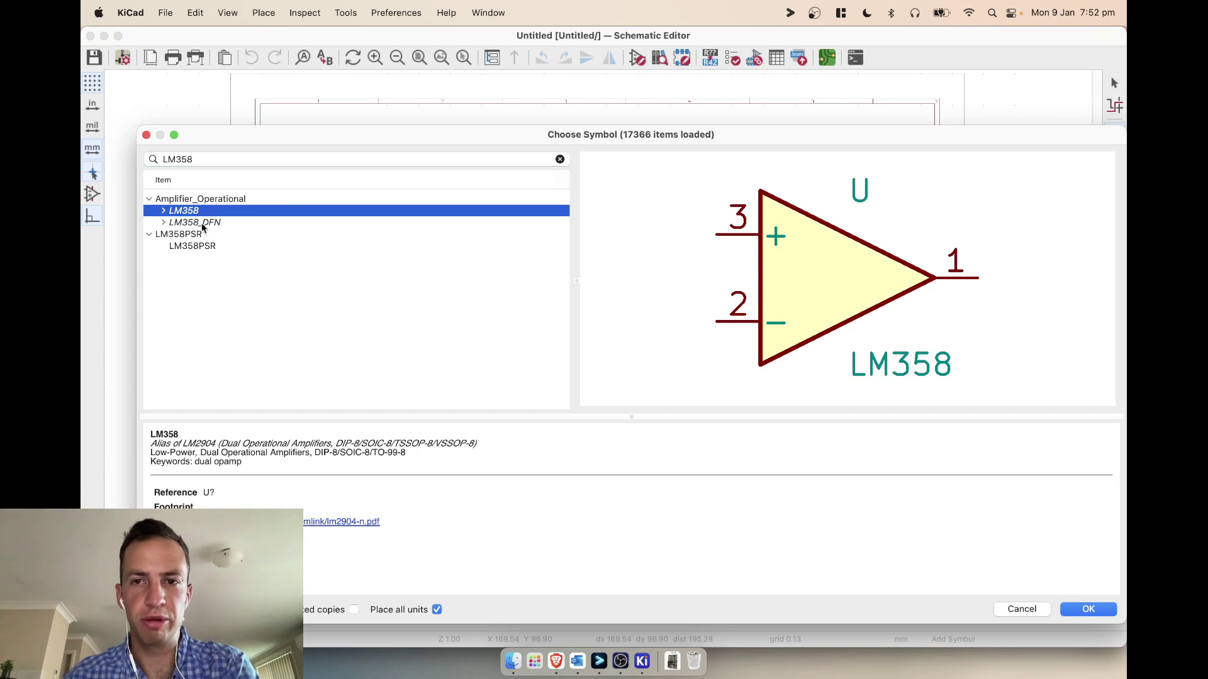
# Step: Examine the individual units of the built-in LM358 symbol under Amplifier_Operational
pyautogui.click(201, 224)
pyautogui.click(164, 210)
pyautogui.click(189, 222)
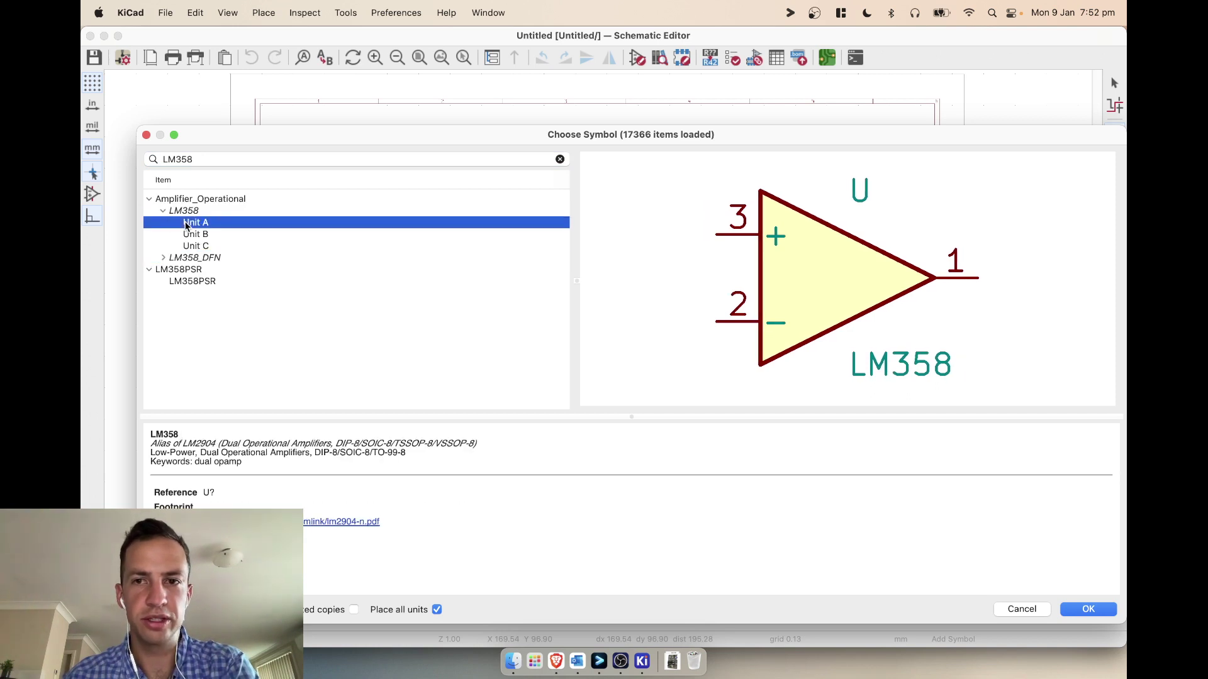
pyautogui.press('Down')
pyautogui.press('Down')
pyautogui.press('Up')
pyautogui.press('Up')
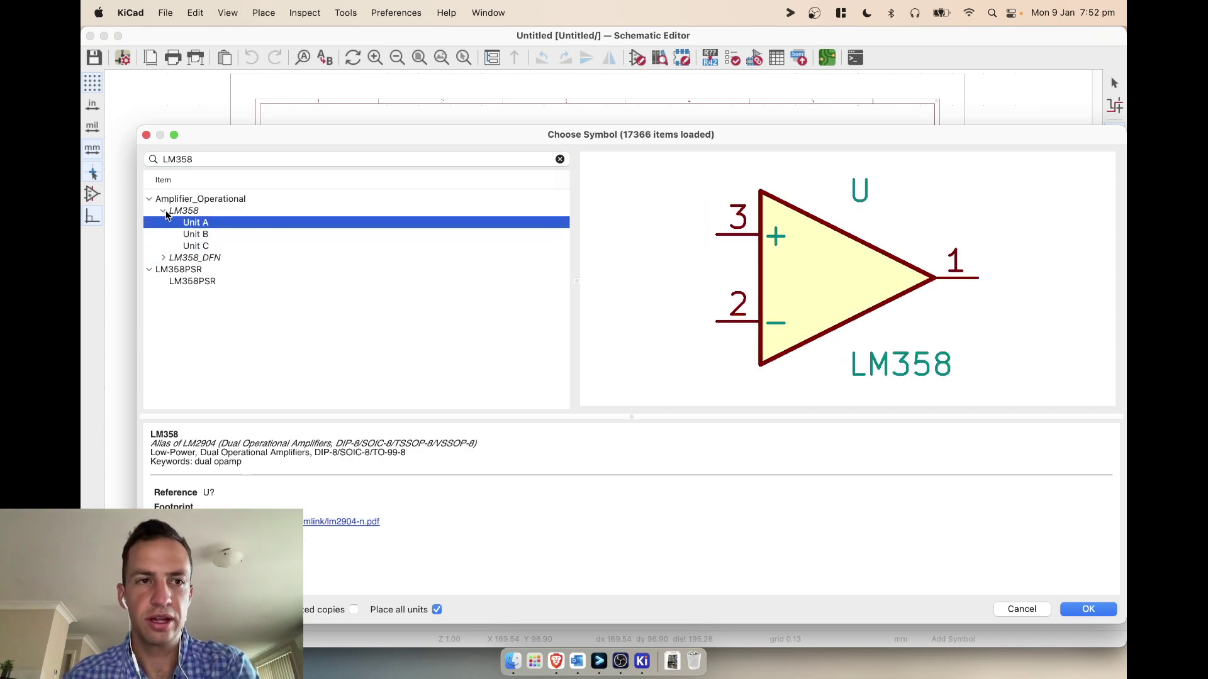
pyautogui.click(164, 212)
# Step: Place the LM358PSR symbol from the LM358PSR library in the upper middle of the sheet and save the schematic
pyautogui.click(172, 248)
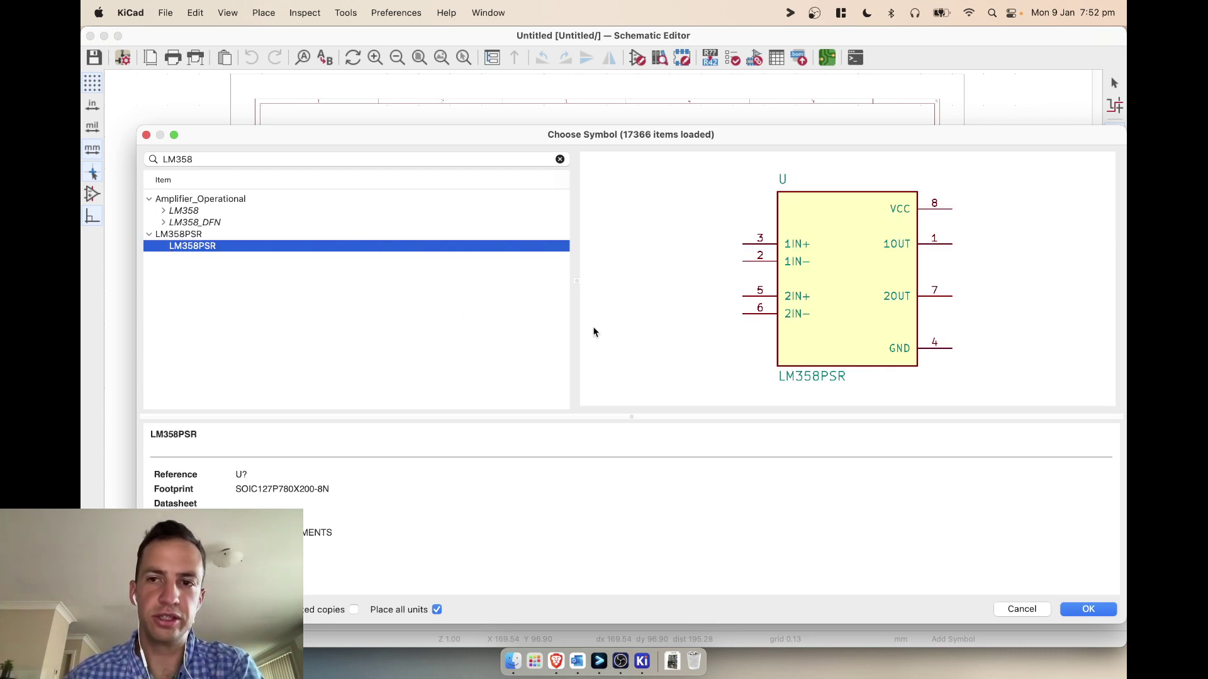
pyautogui.click(1088, 610)
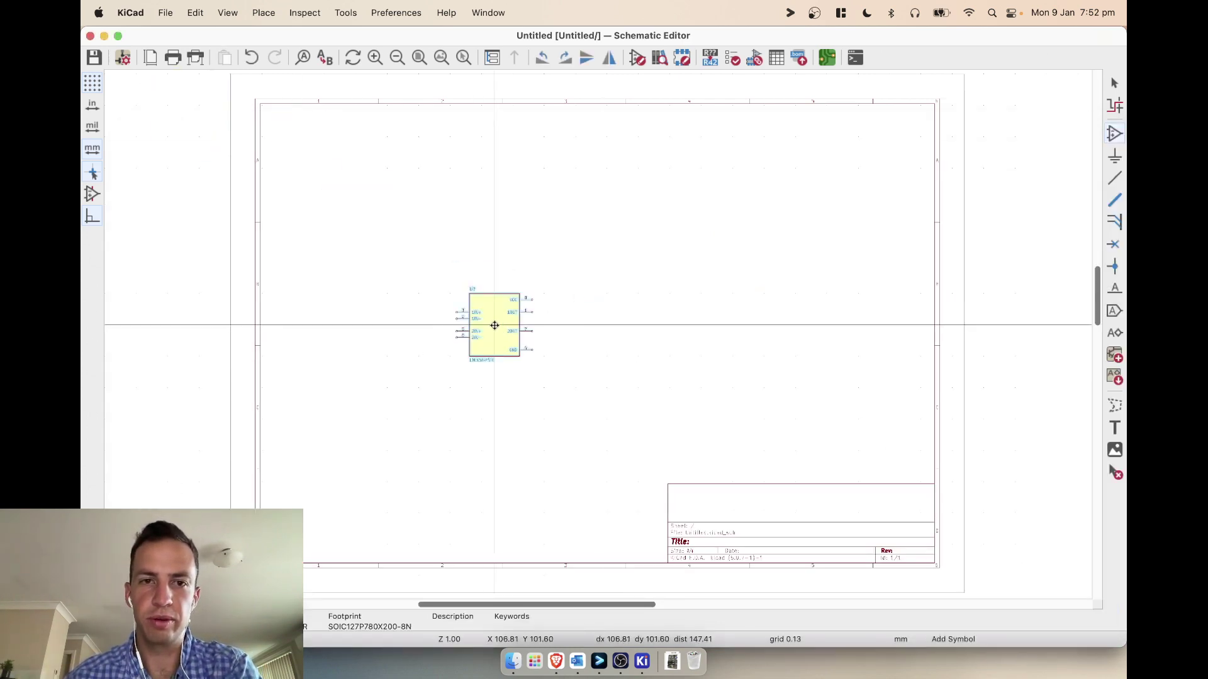
pyautogui.click(623, 230)
pyautogui.press('Escape')
pyautogui.press('super+s')
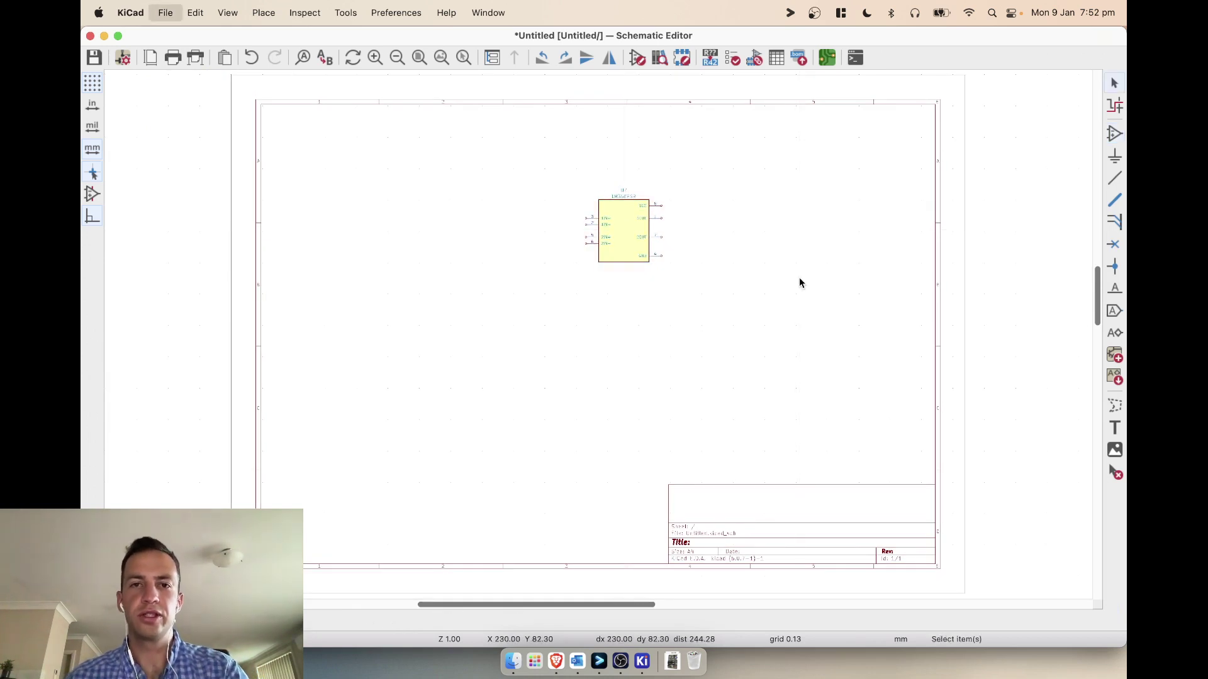
# Step: Close the schematic and open the project's Untitled.kicad_pcb board file
pyautogui.click(632, 239)
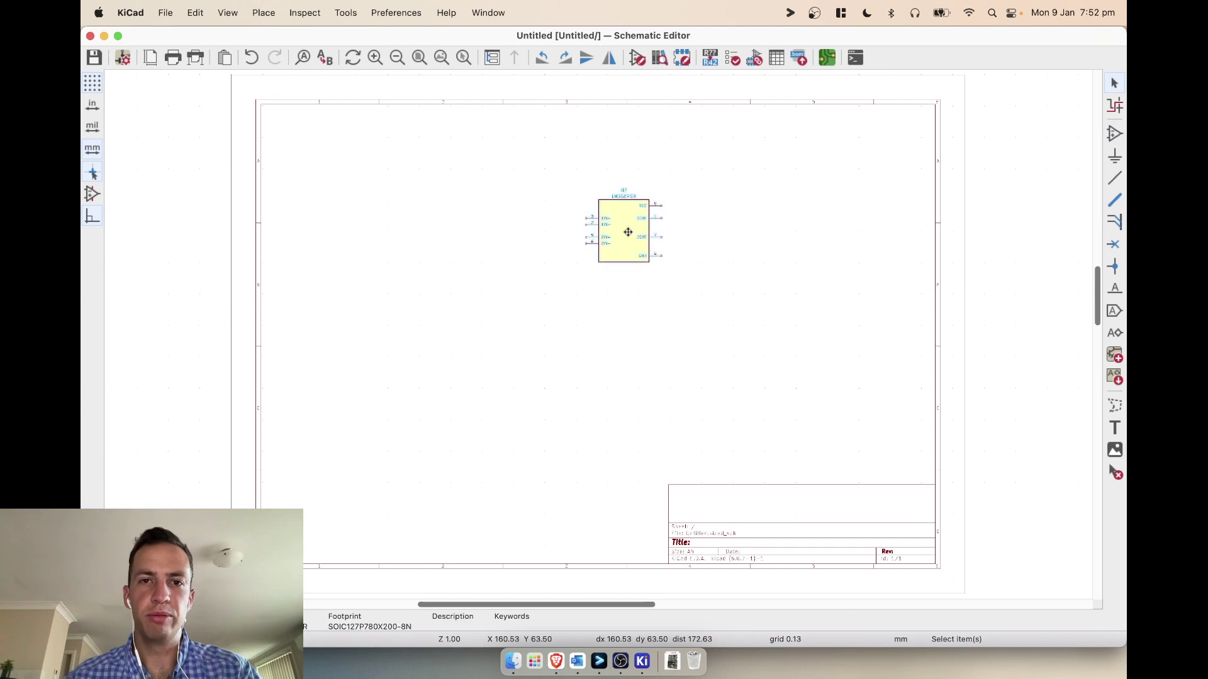
pyautogui.click(90, 36)
pyautogui.click(463, 185)
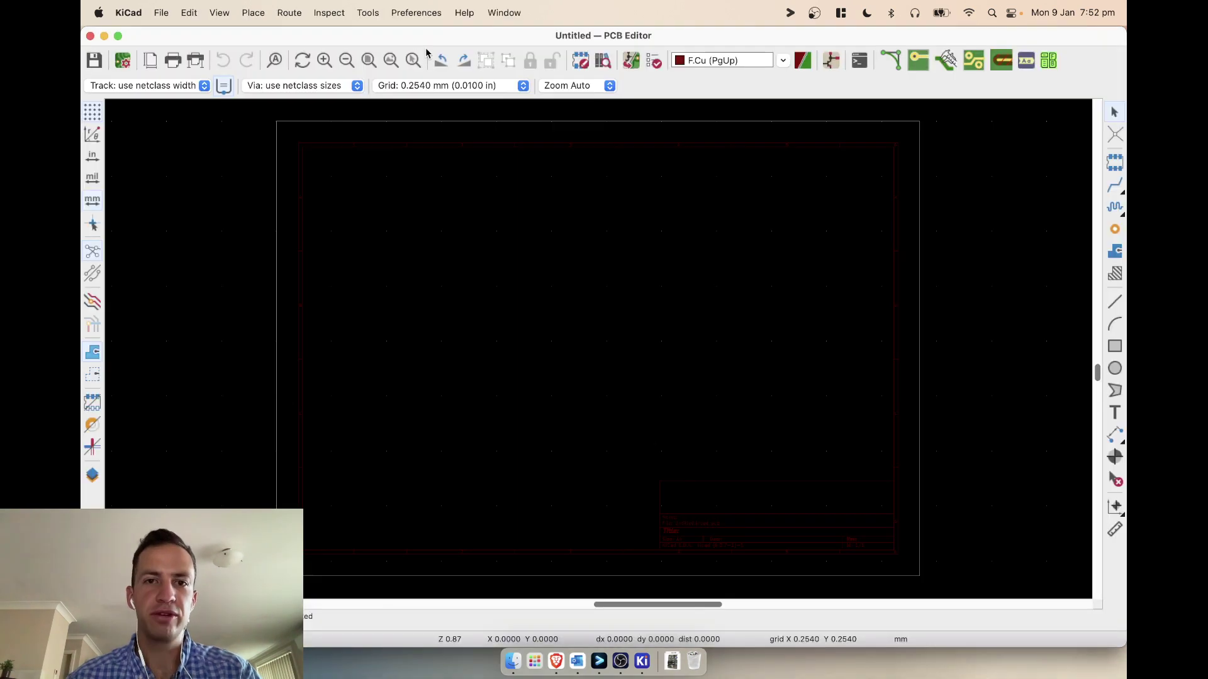
# Step: Add the project's components/op-amp/LM358PSR folder as a project-specific footprint library and check its full library path
pyautogui.click(416, 12)
pyautogui.click(427, 51)
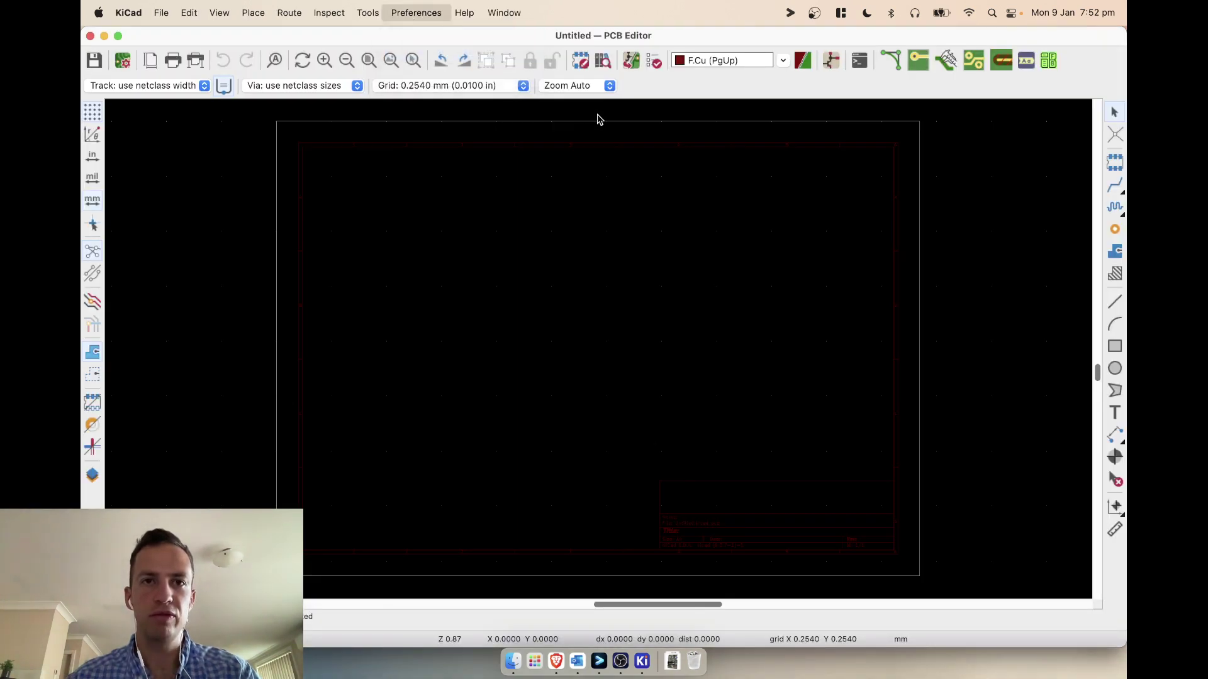
pyautogui.click(636, 188)
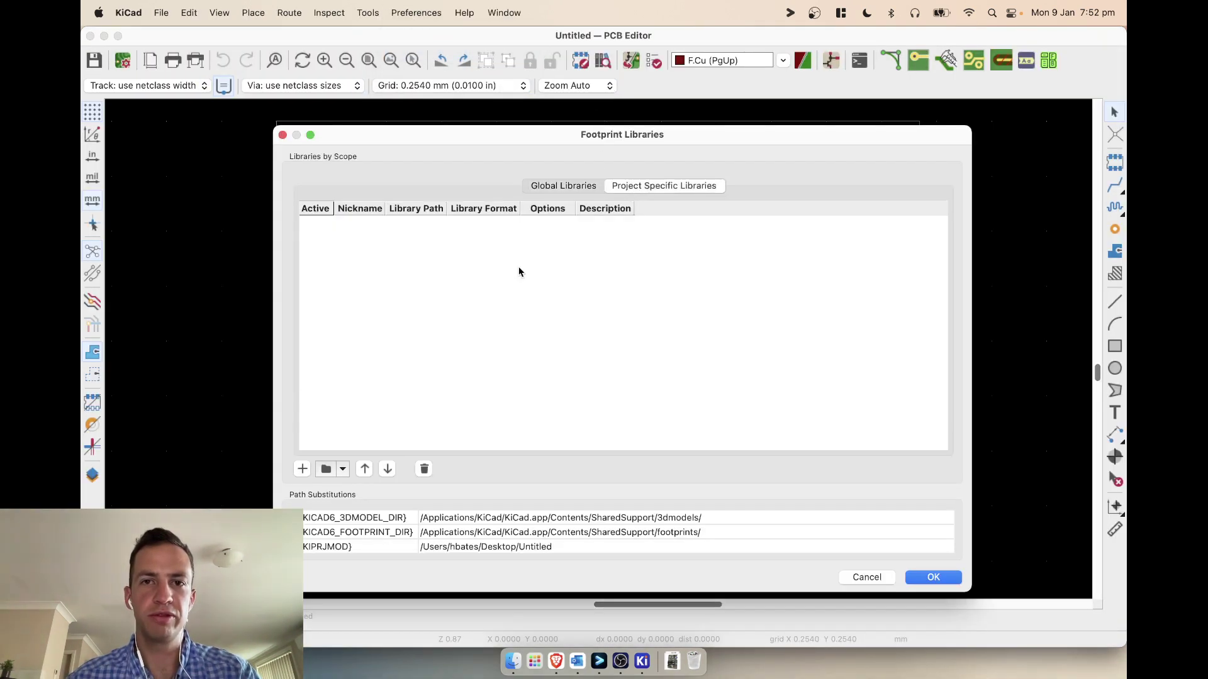
pyautogui.click(326, 470)
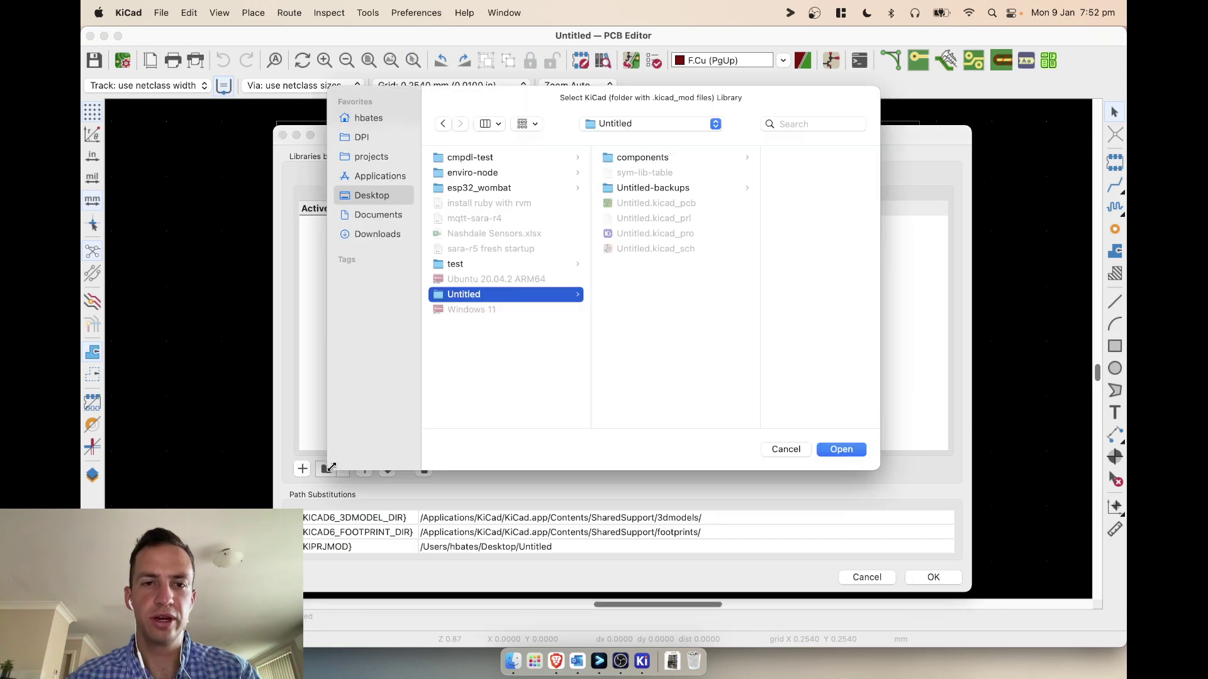
pyautogui.click(667, 159)
pyautogui.click(749, 158)
pyautogui.click(768, 157)
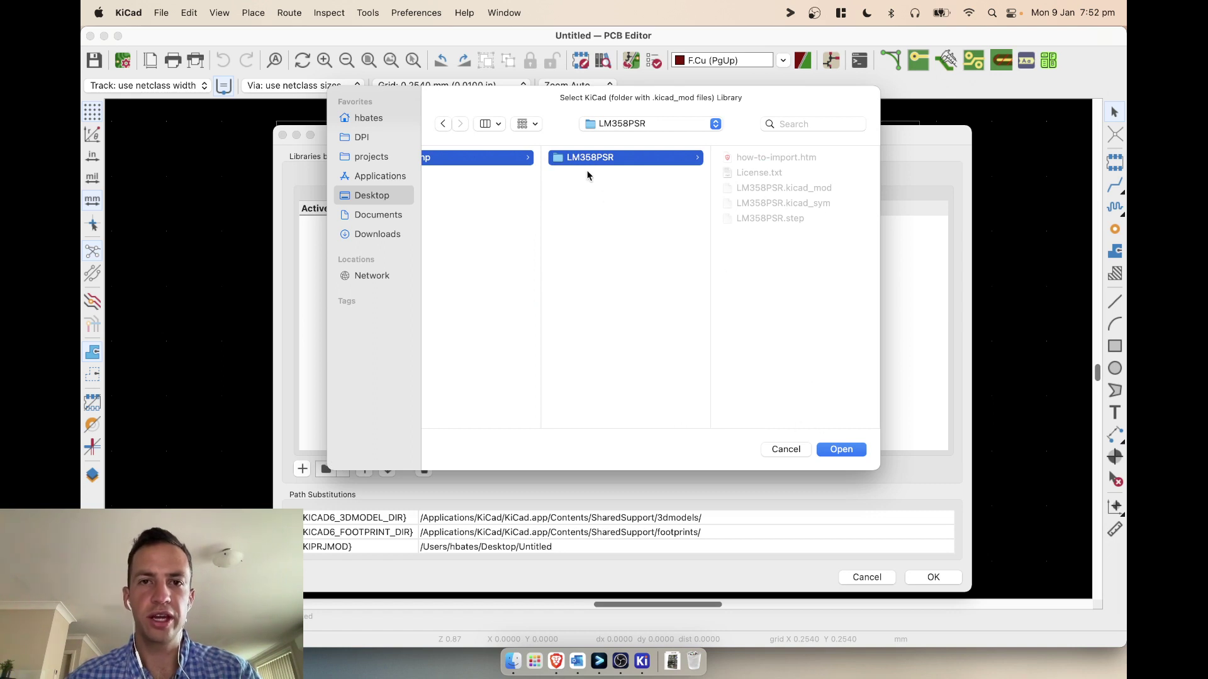
pyautogui.click(826, 451)
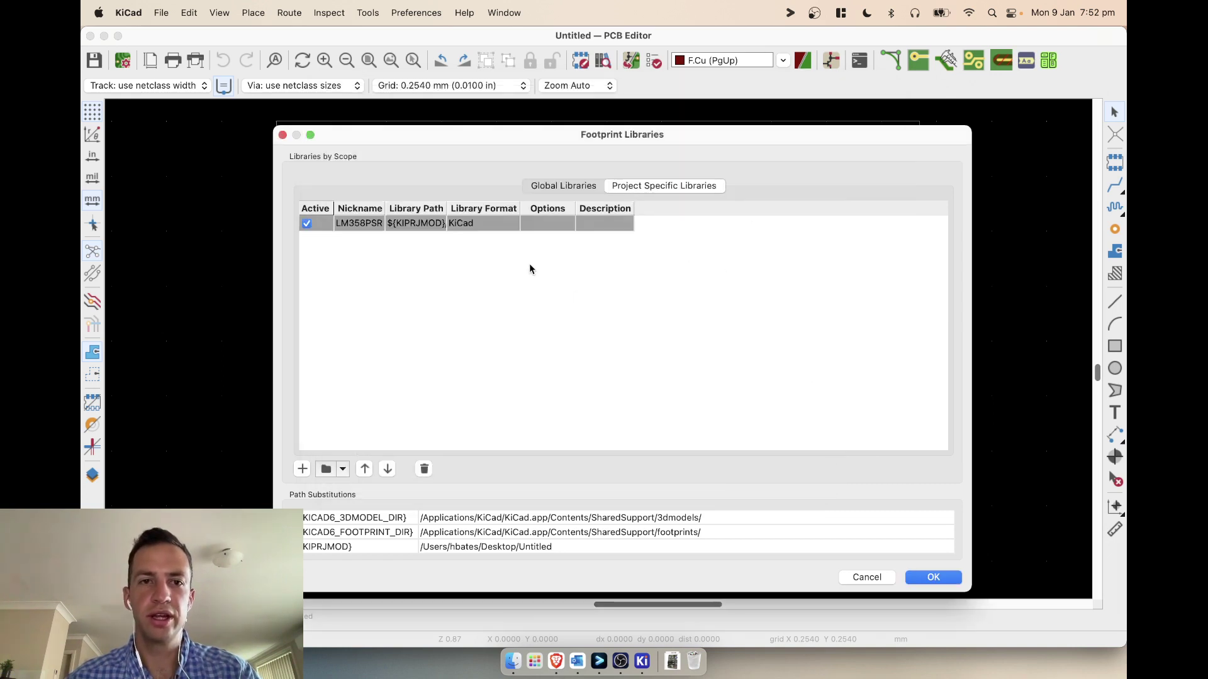
pyautogui.doubleClick(446, 209)
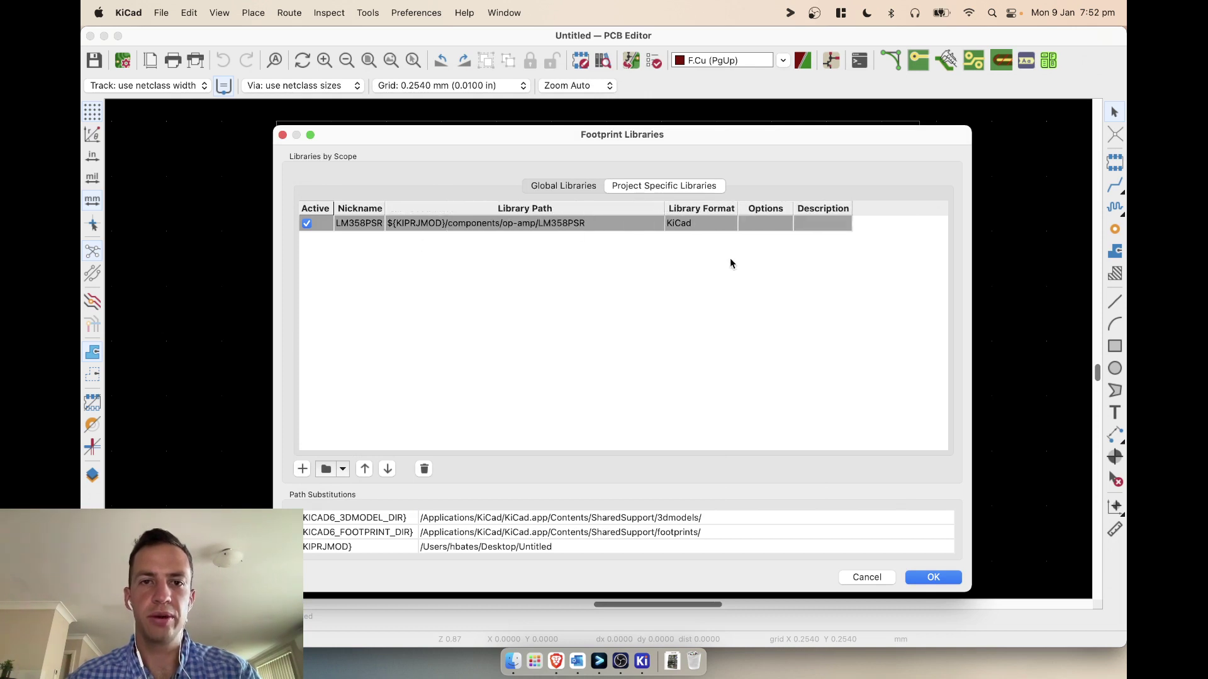
pyautogui.click(912, 583)
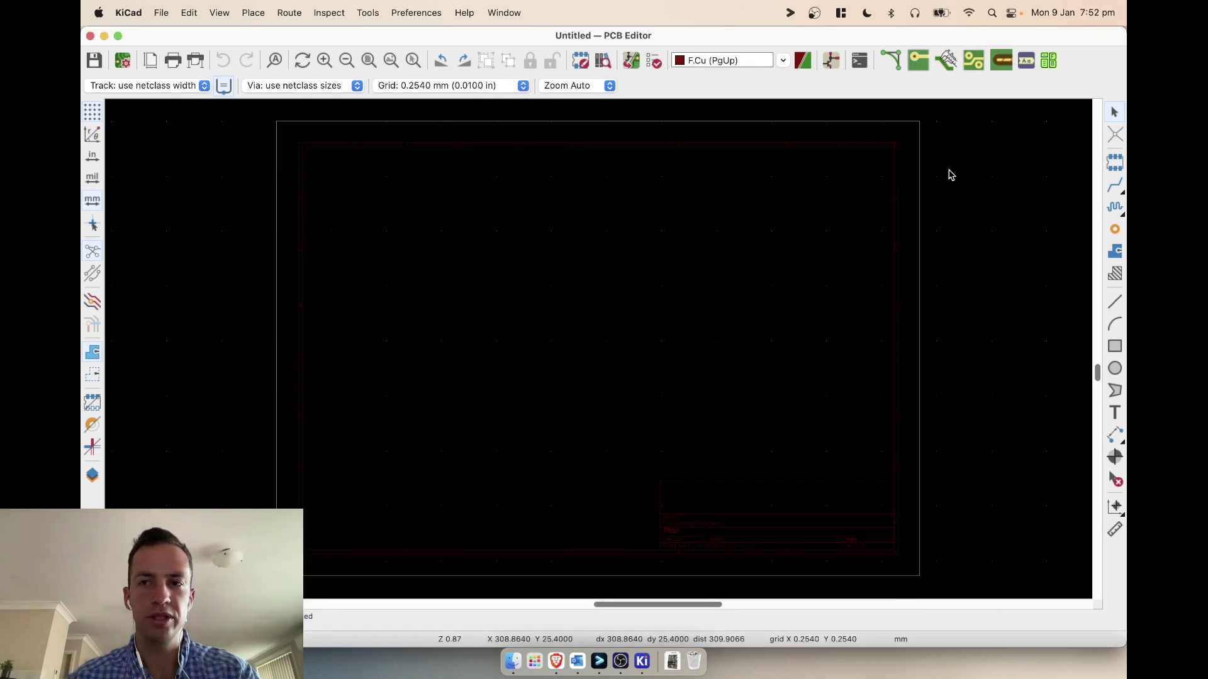
# Step: Place the LM358PSR footprint from the LM358PSR library in the upper middle of the sheet and save the board
pyautogui.press('a')
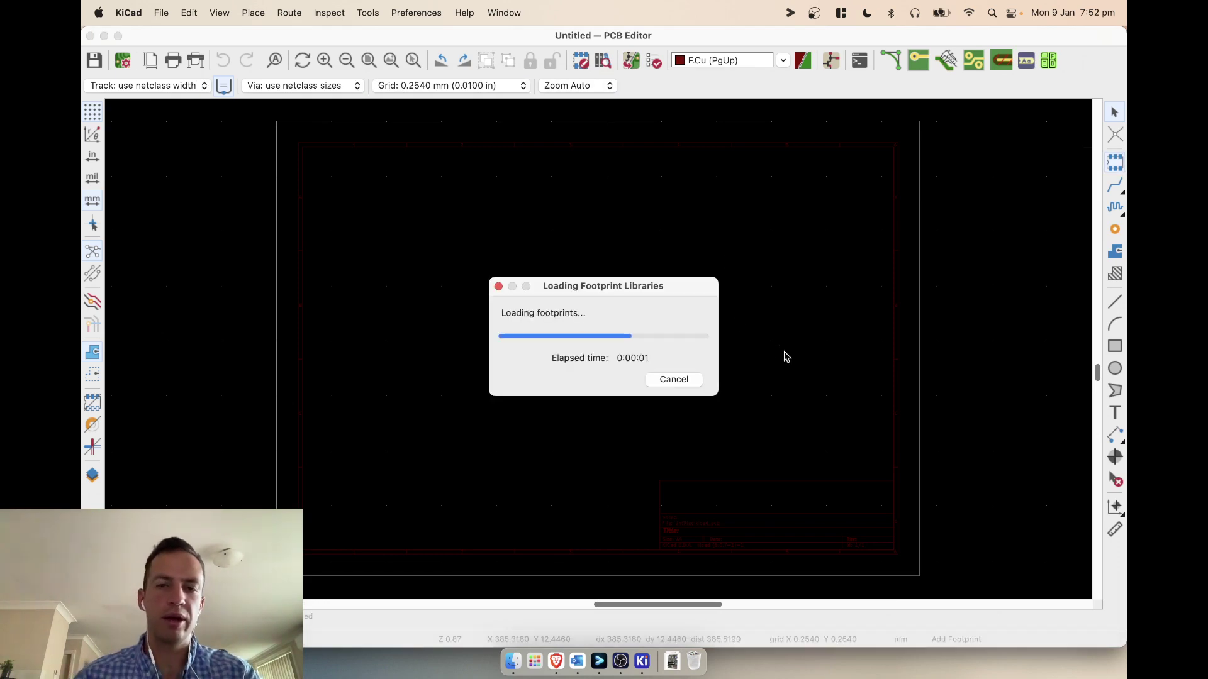
pyautogui.write('LM358')
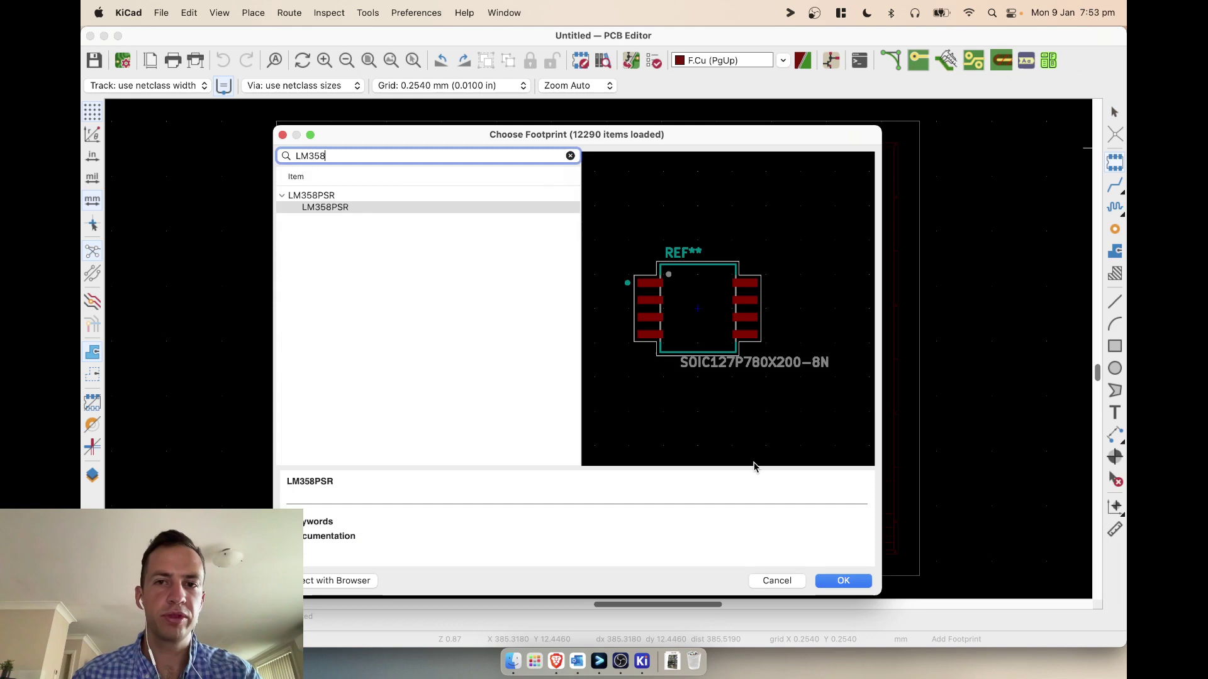
pyautogui.click(843, 581)
pyautogui.click(588, 279)
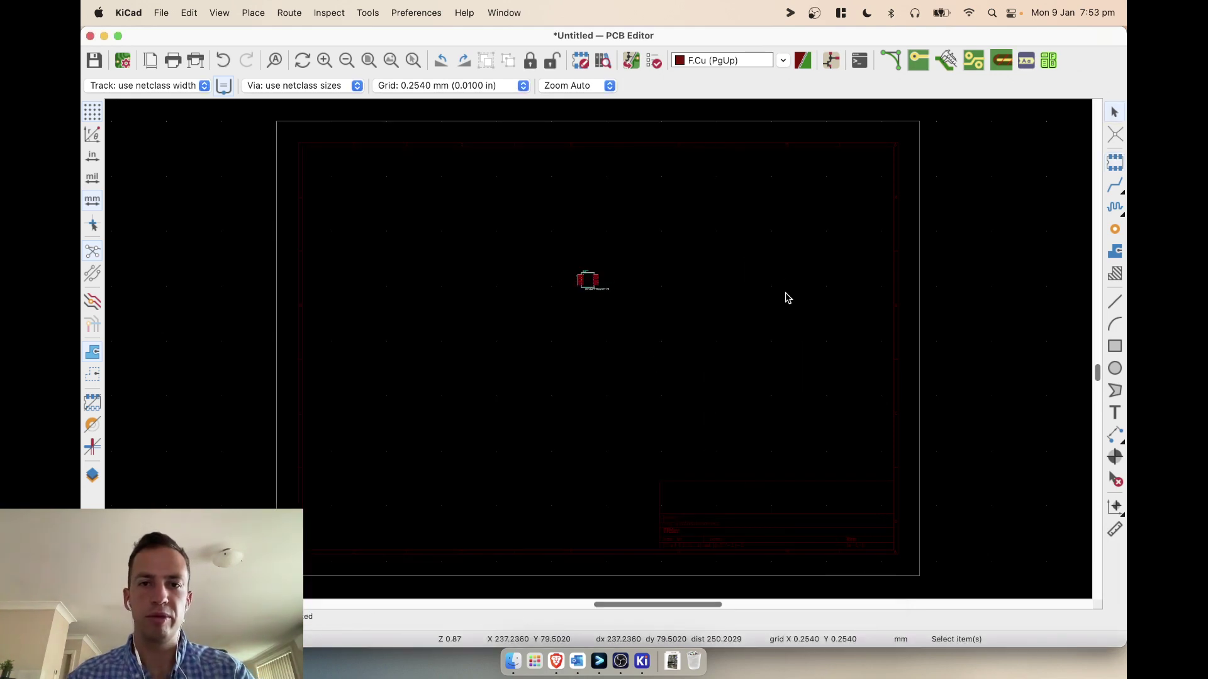
pyautogui.scroll(5, 607, 277)
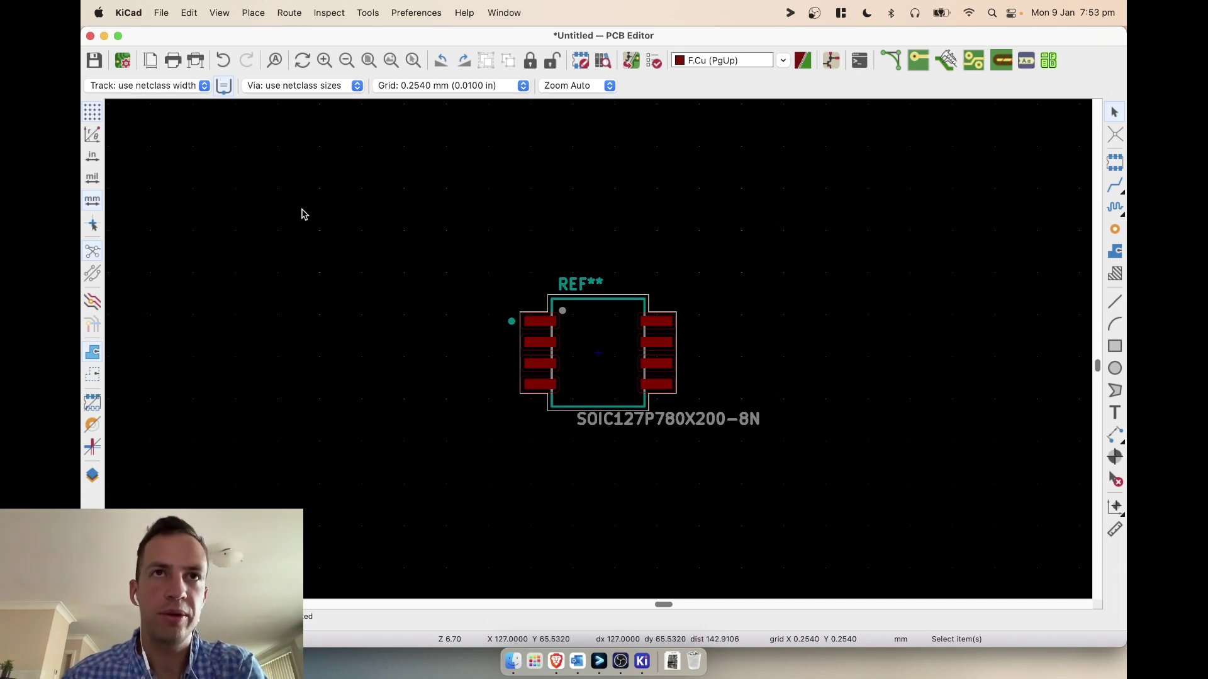
pyautogui.press('super+s')
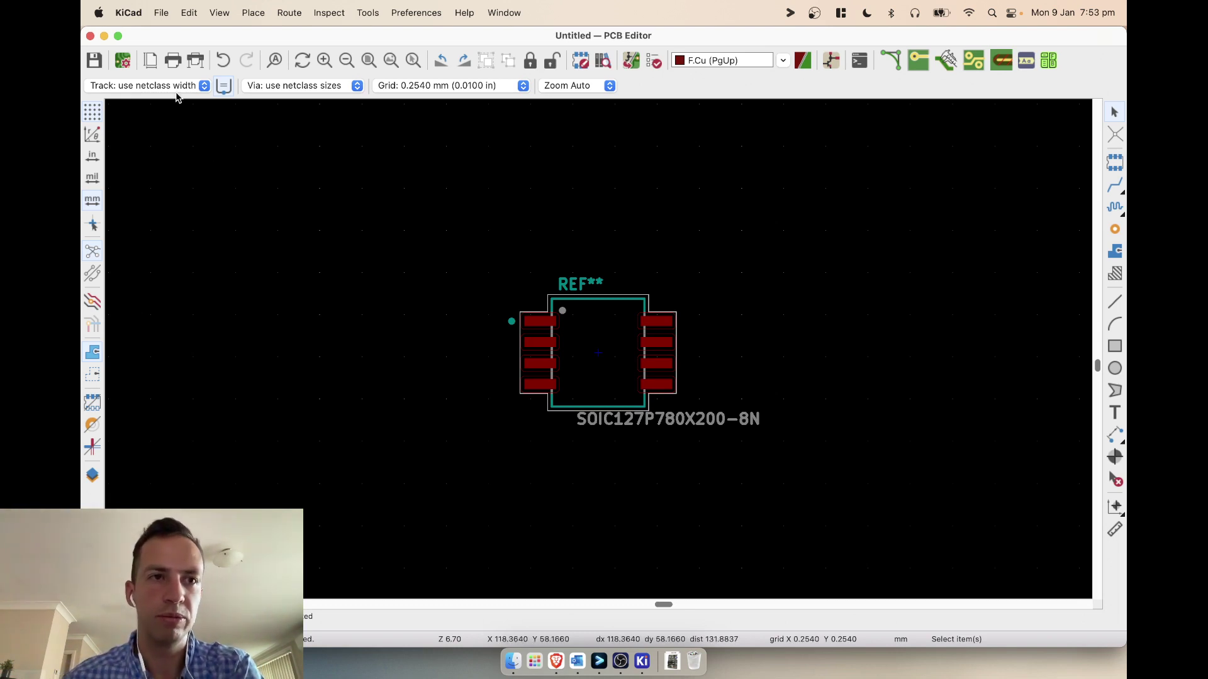
# Step: Close the board file and the Untitled project's main window
pyautogui.click(90, 36)
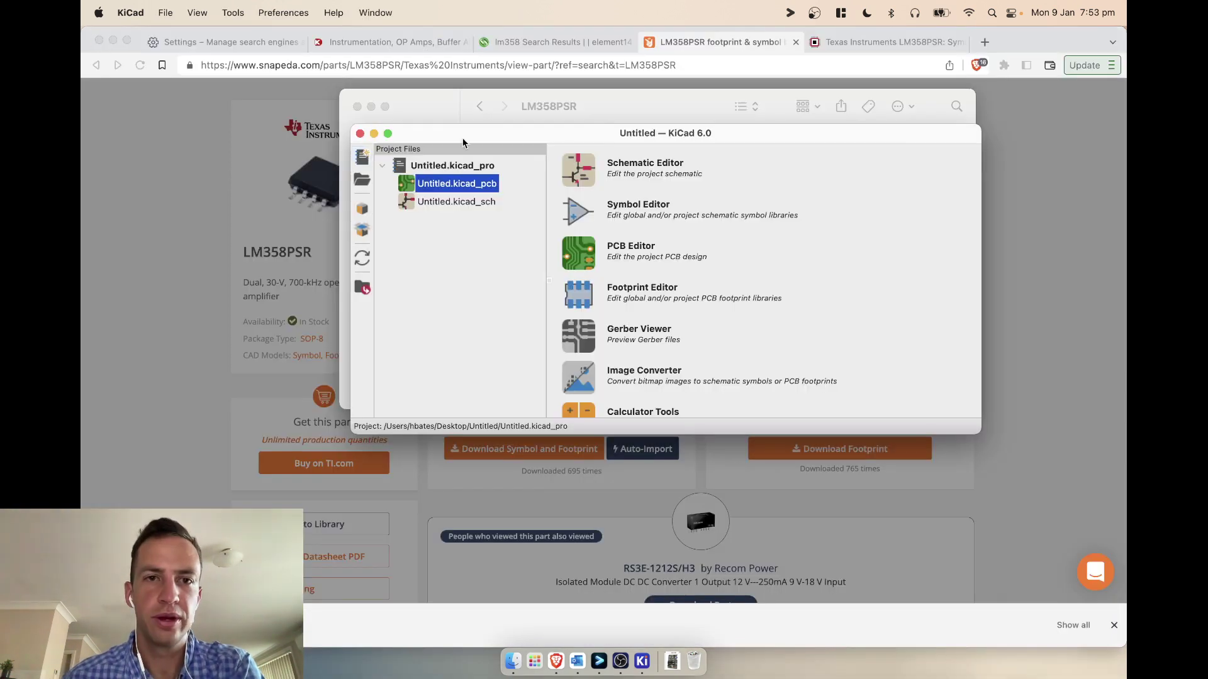
pyautogui.moveTo(492, 140); pyautogui.dragTo(463, 144)
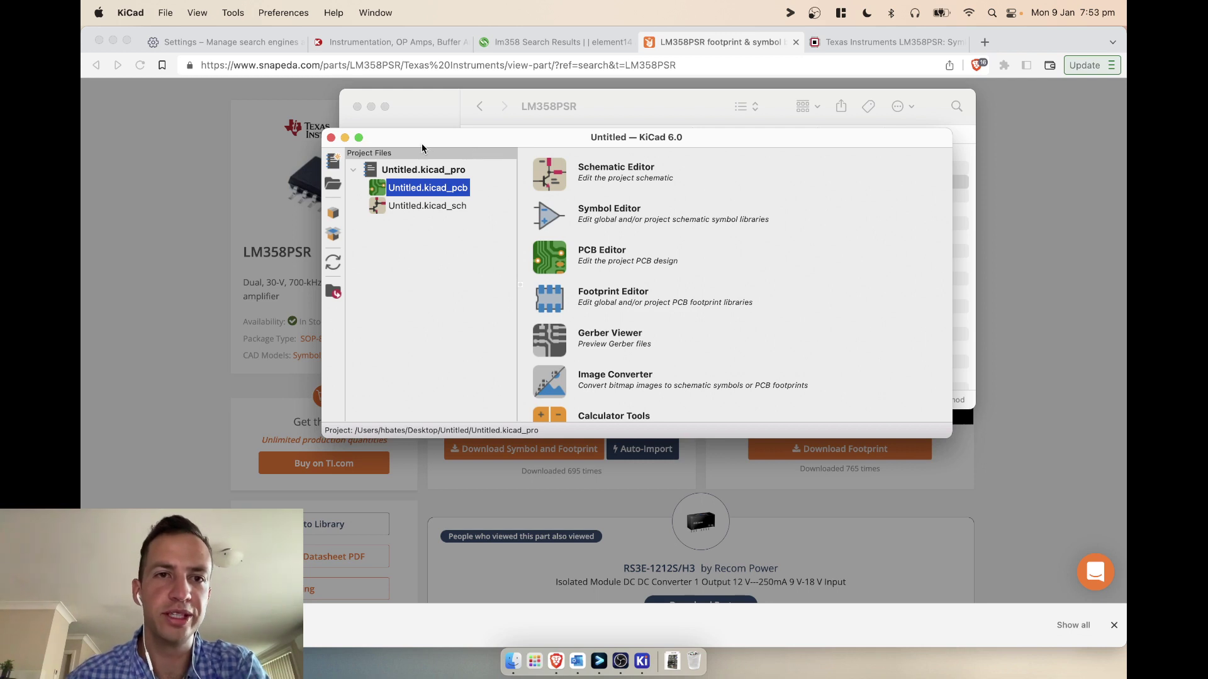
pyautogui.click(331, 138)
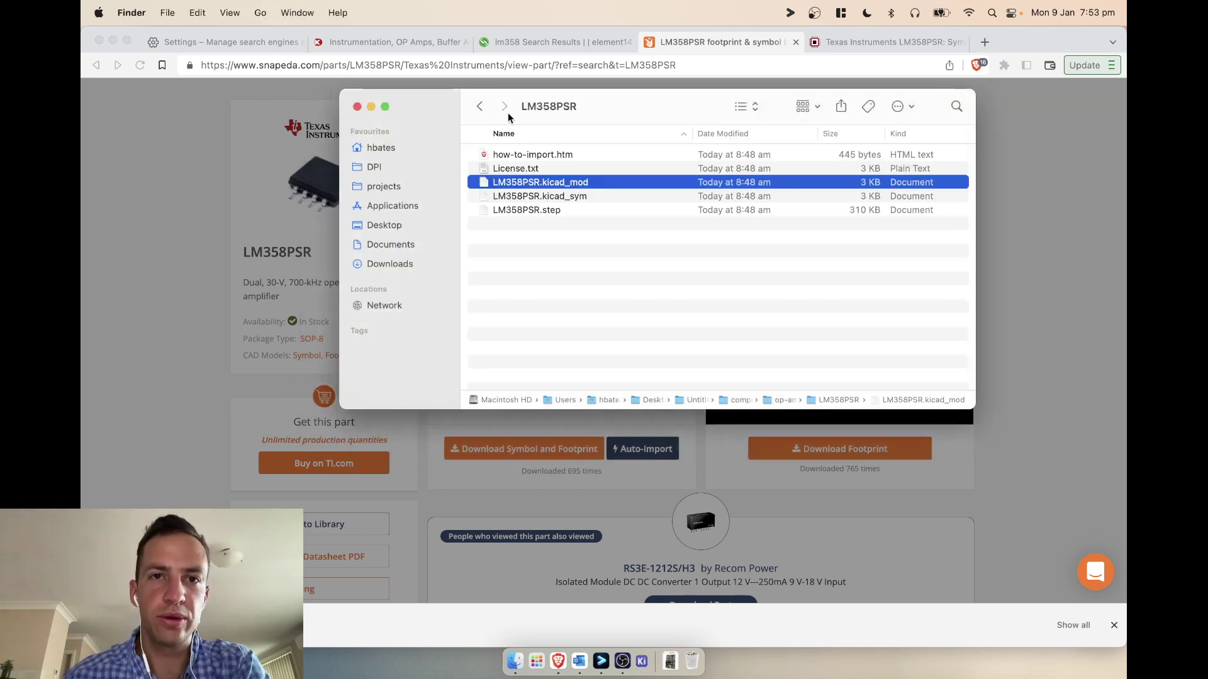
# Step: Go to the Untitled project folder in Finder and move its components folder to the Bin
pyautogui.click(480, 107)
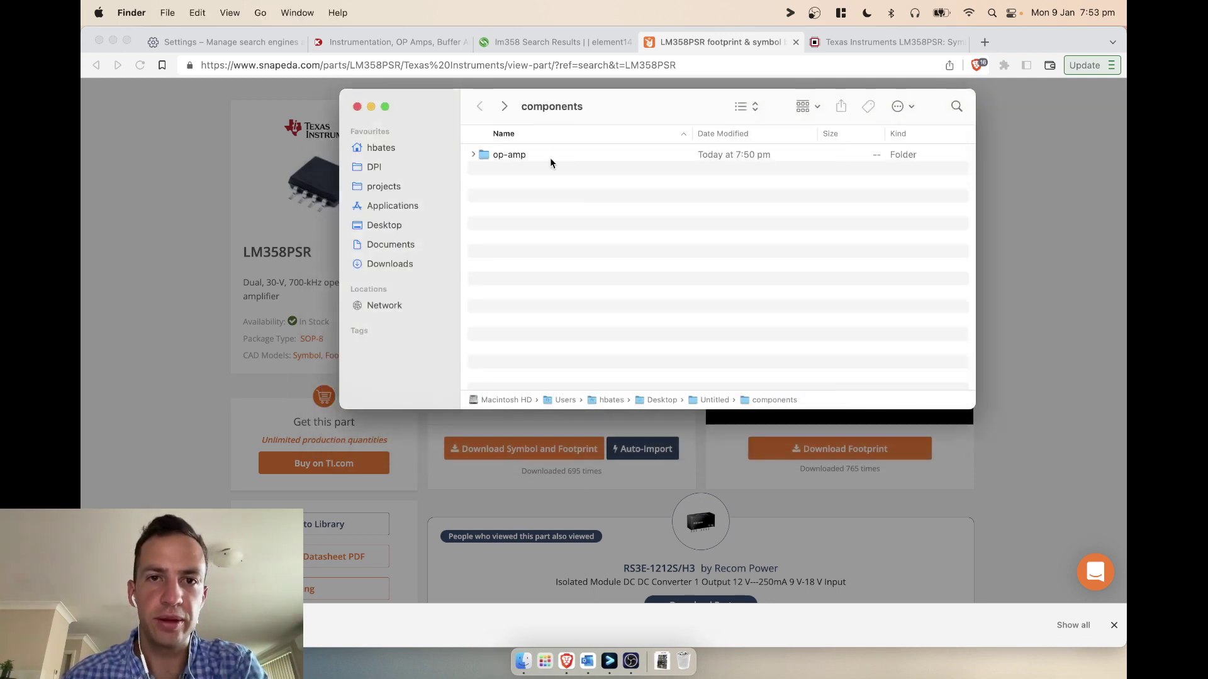
pyautogui.doubleClick(714, 400)
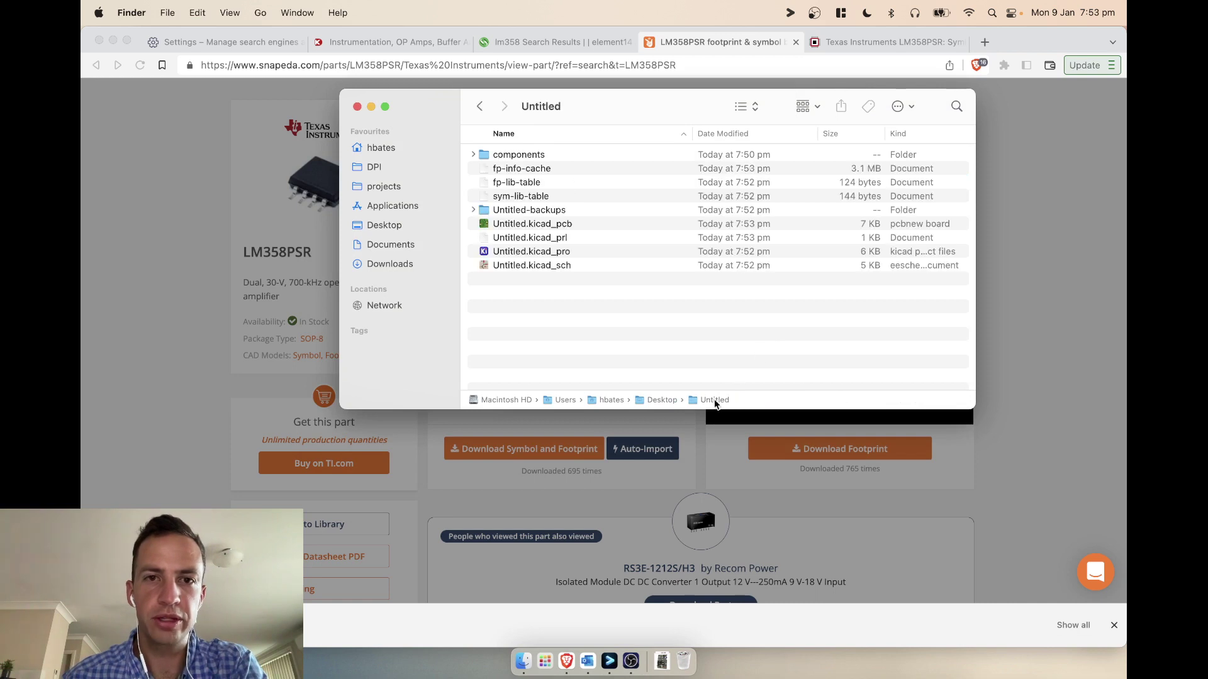
pyautogui.click(521, 165)
pyautogui.rightClick(501, 154)
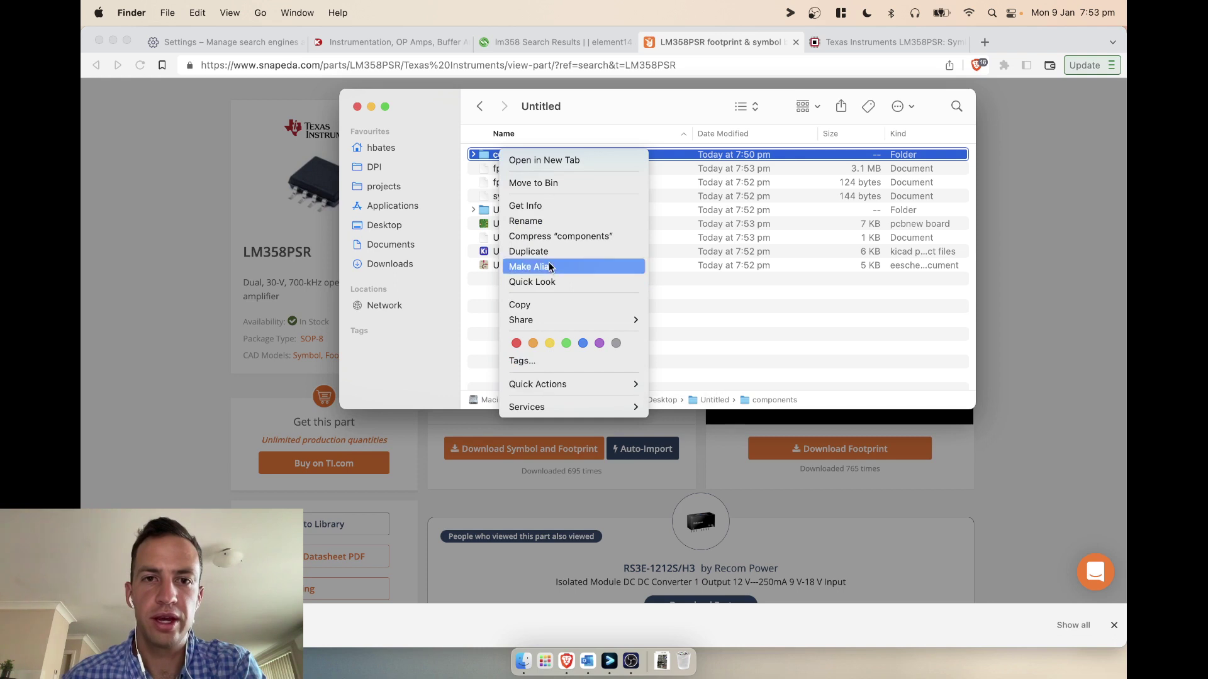
pyautogui.click(549, 183)
pyautogui.moveTo(604, 105); pyautogui.dragTo(637, 104)
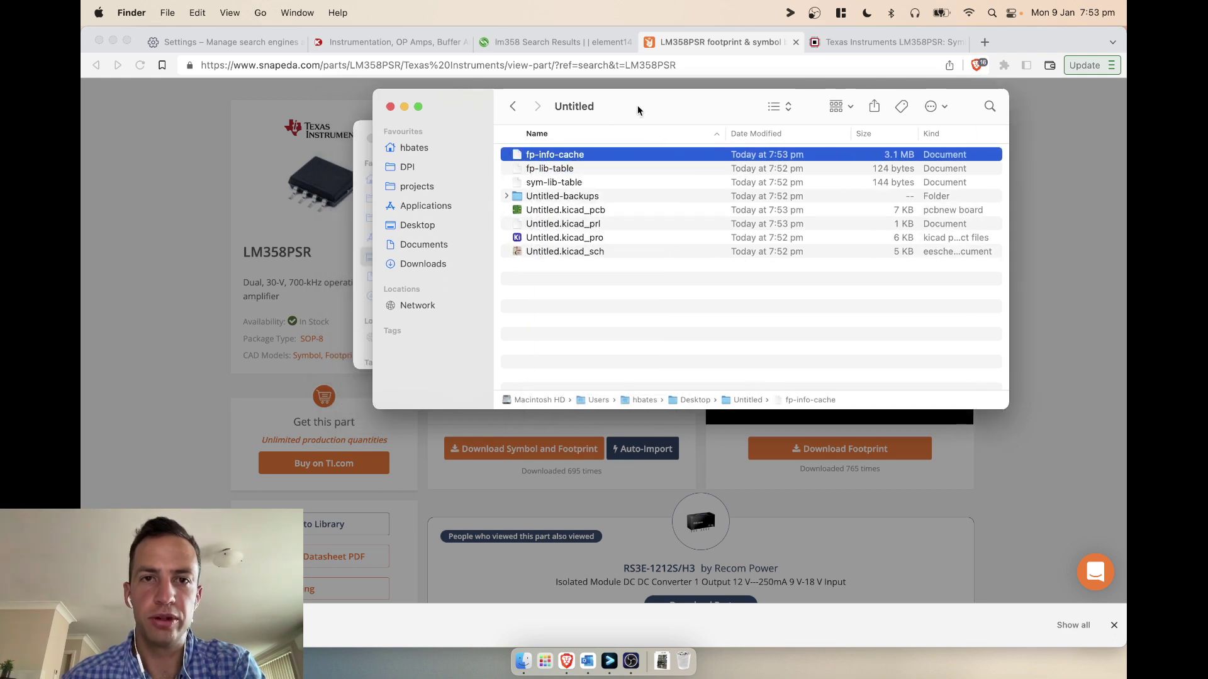
# Step: Move the Untitled-backups folder to the Bin and close the other Finder window behind the project folder
pyautogui.rightClick(584, 197)
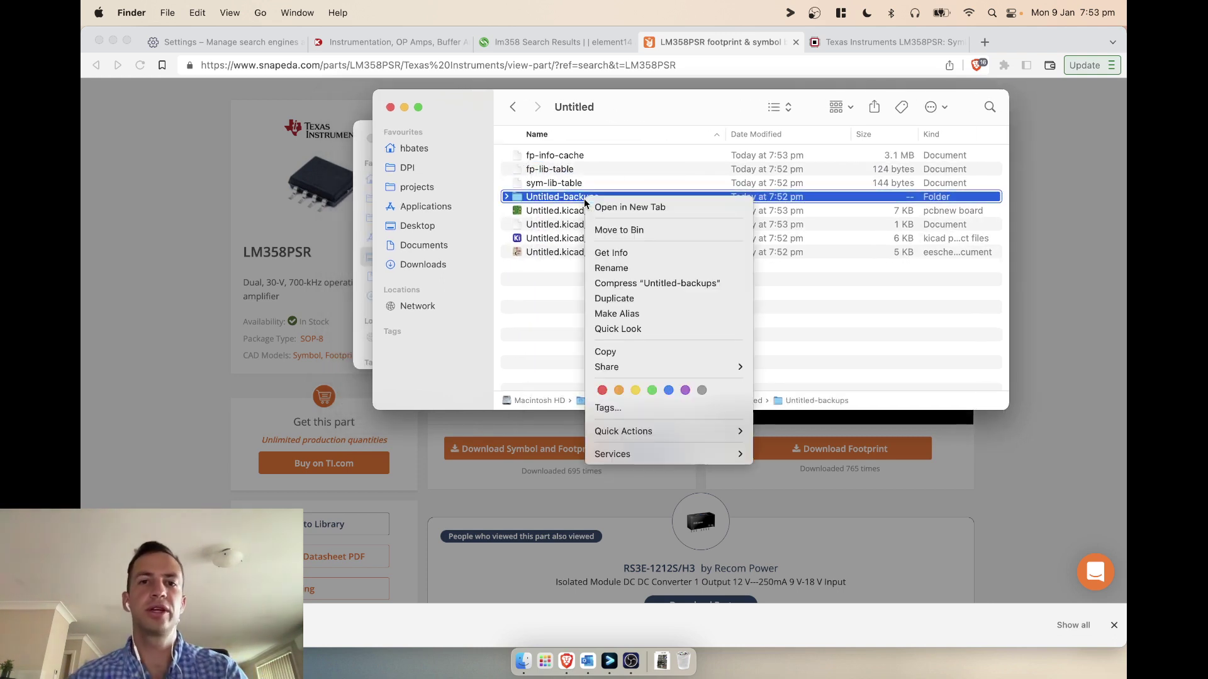
pyautogui.click(613, 229)
pyautogui.moveTo(640, 108); pyautogui.dragTo(708, 152)
pyautogui.click(689, 327)
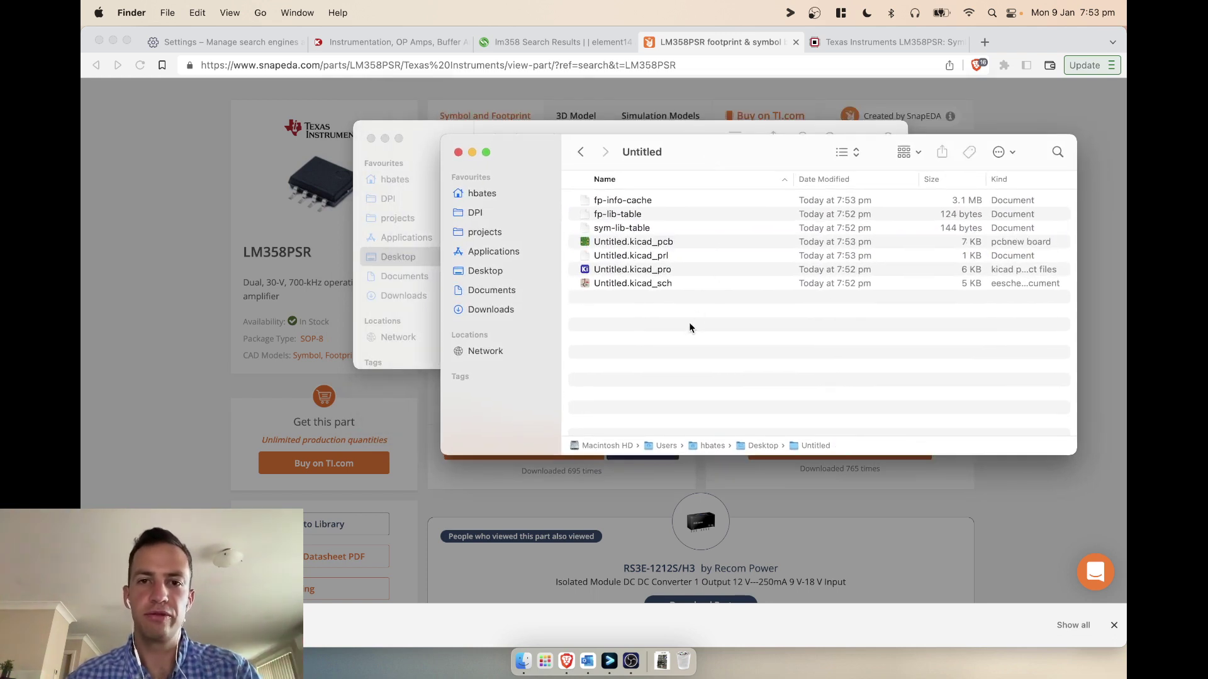
pyautogui.click(371, 138)
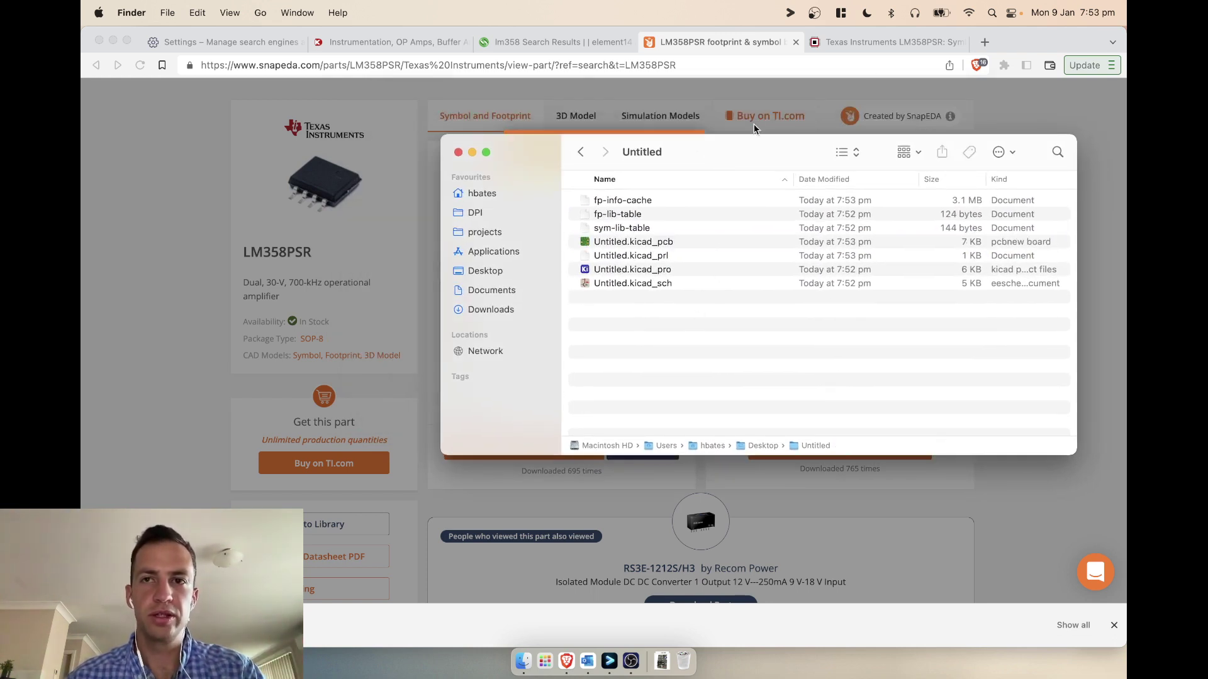
# Step: Open the kicad-component-handler GitHub repository's main page in a new Brave tab
pyautogui.click(987, 40)
pyautogui.write('kic-')
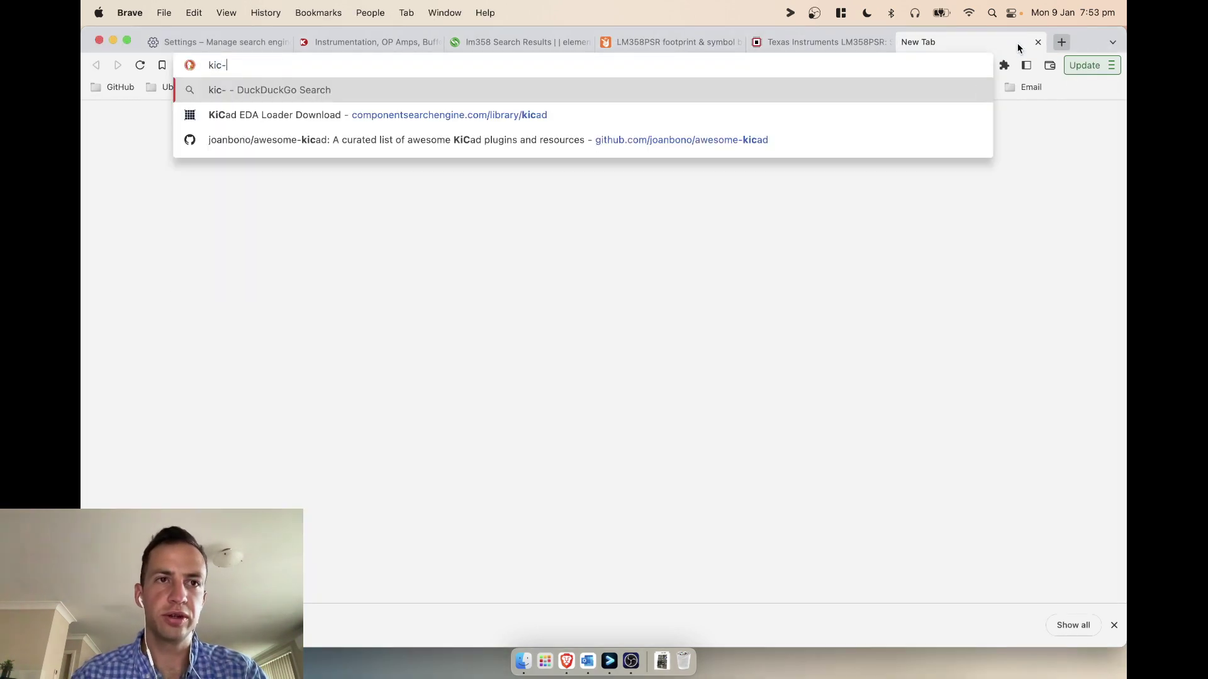
pyautogui.press('BackSpace')
pyautogui.write('ad-')
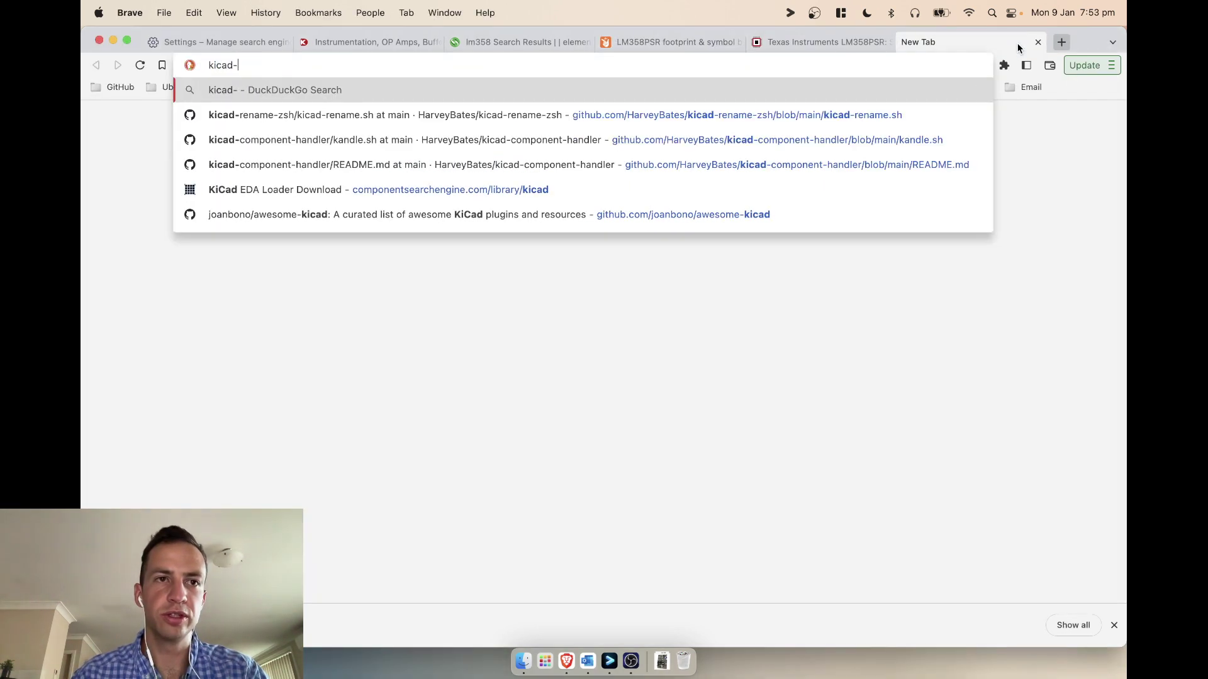
pyautogui.write('c')
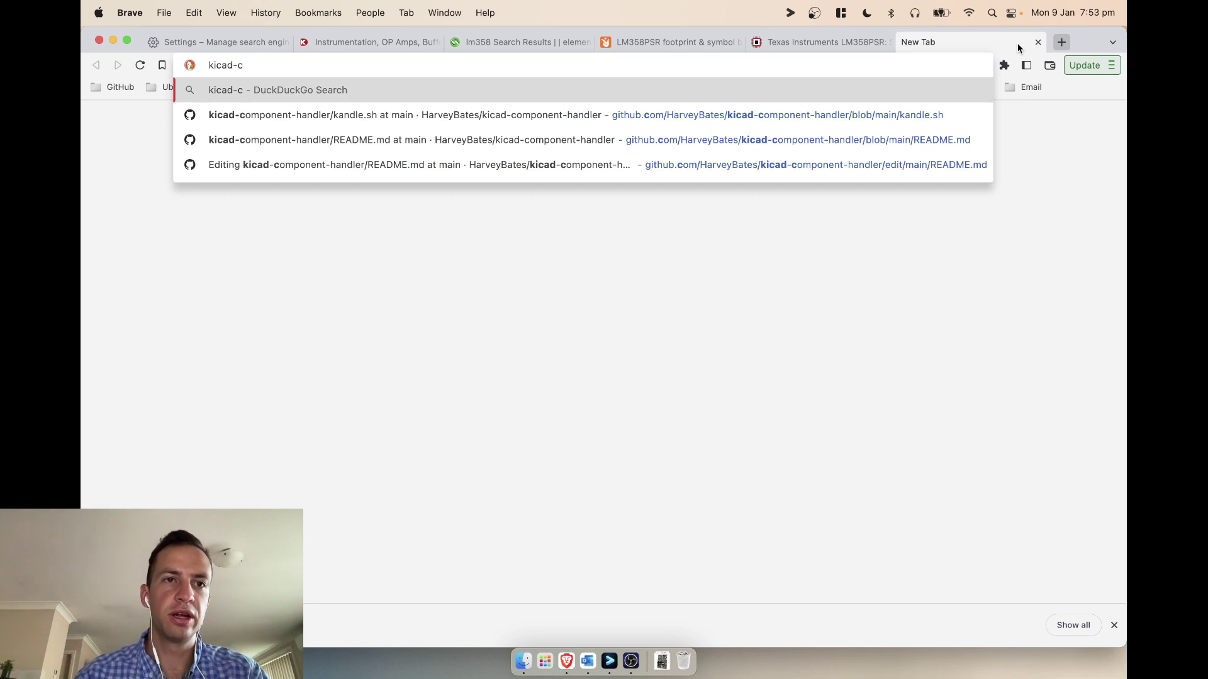
pyautogui.write('om')
pyautogui.press('Down')
pyautogui.press('Down')
pyautogui.press('Down')
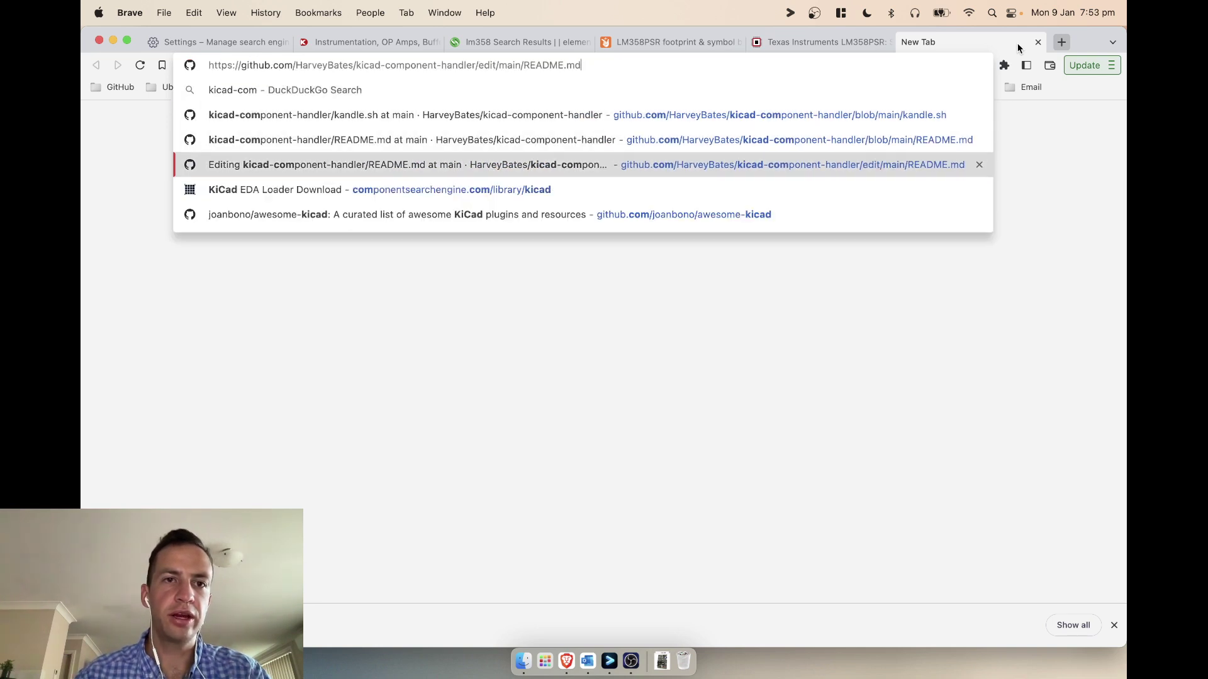
pyautogui.press('Up')
pyautogui.press('Up')
pyautogui.press('Return')
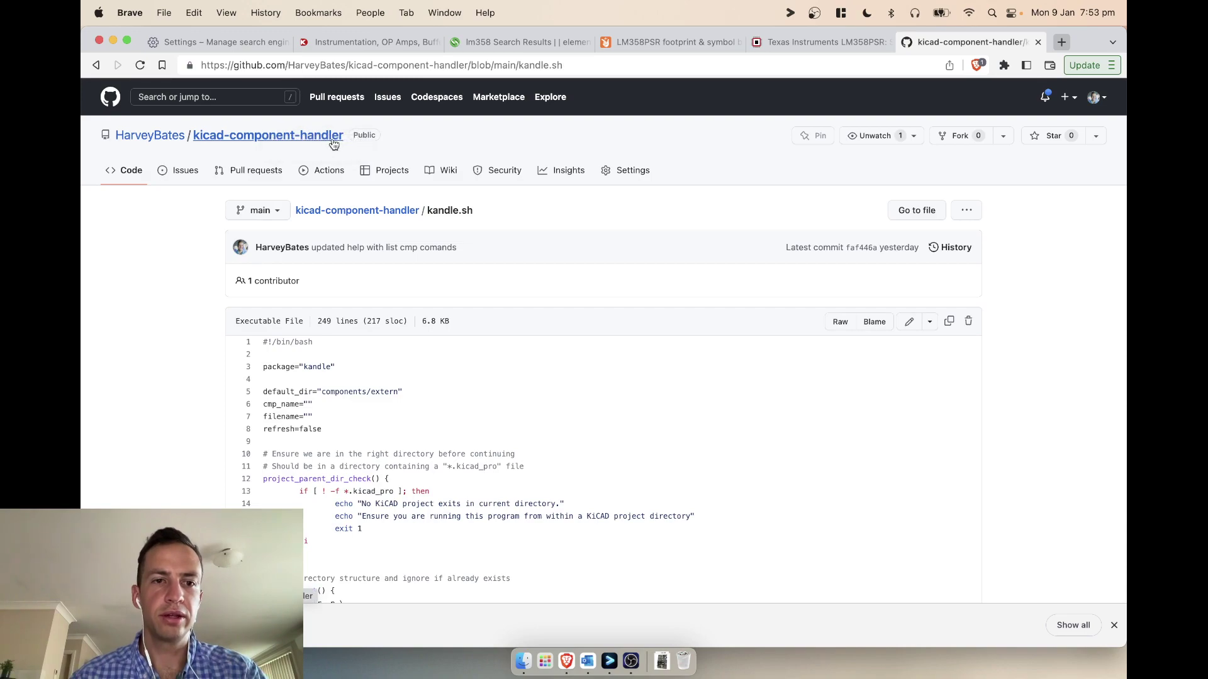
pyautogui.click(333, 141)
# Step: Read the Kandle README's supported services, installation, usage steps and expected project directory structure
pyautogui.scroll(-3, 384, 256)
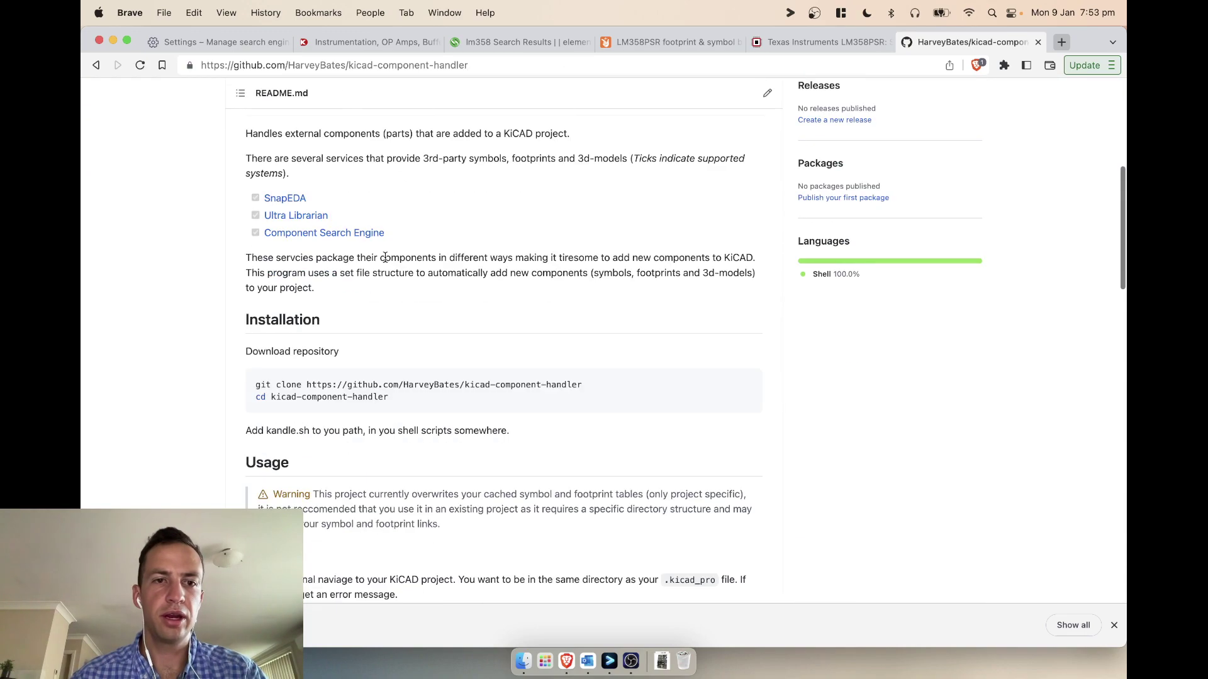
pyautogui.scroll(-10, 385, 258)
pyautogui.scroll(5, 386, 262)
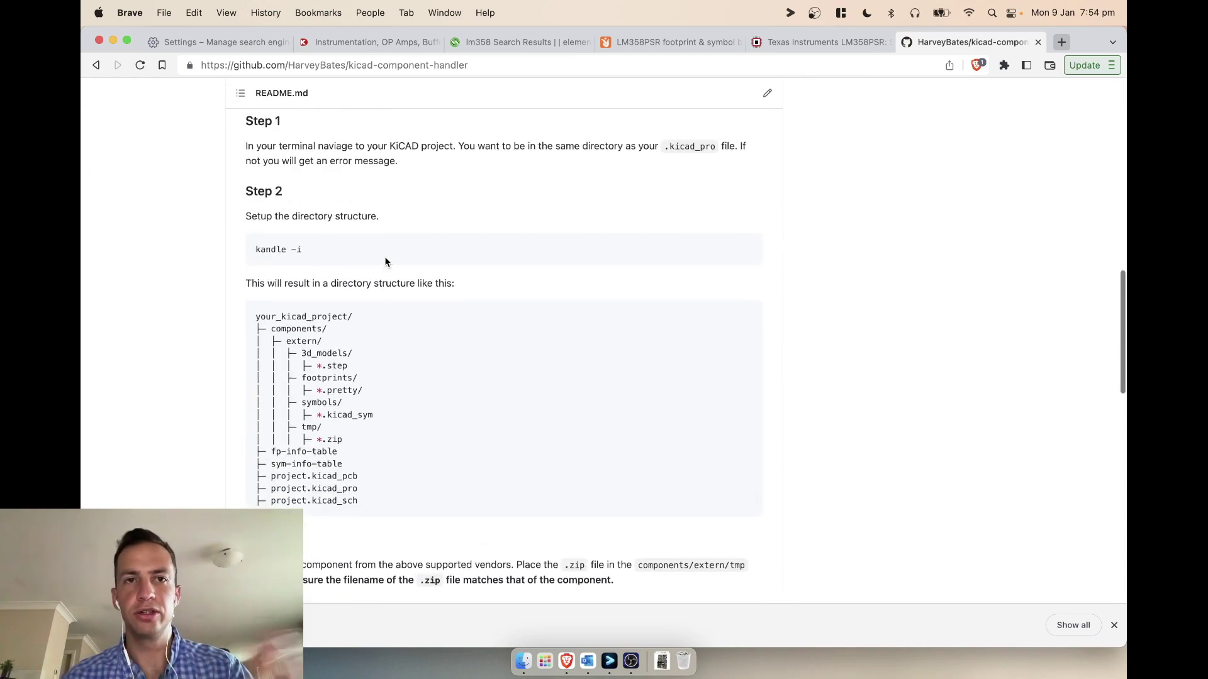
pyautogui.scroll(10, 384, 261)
pyautogui.click(405, 63)
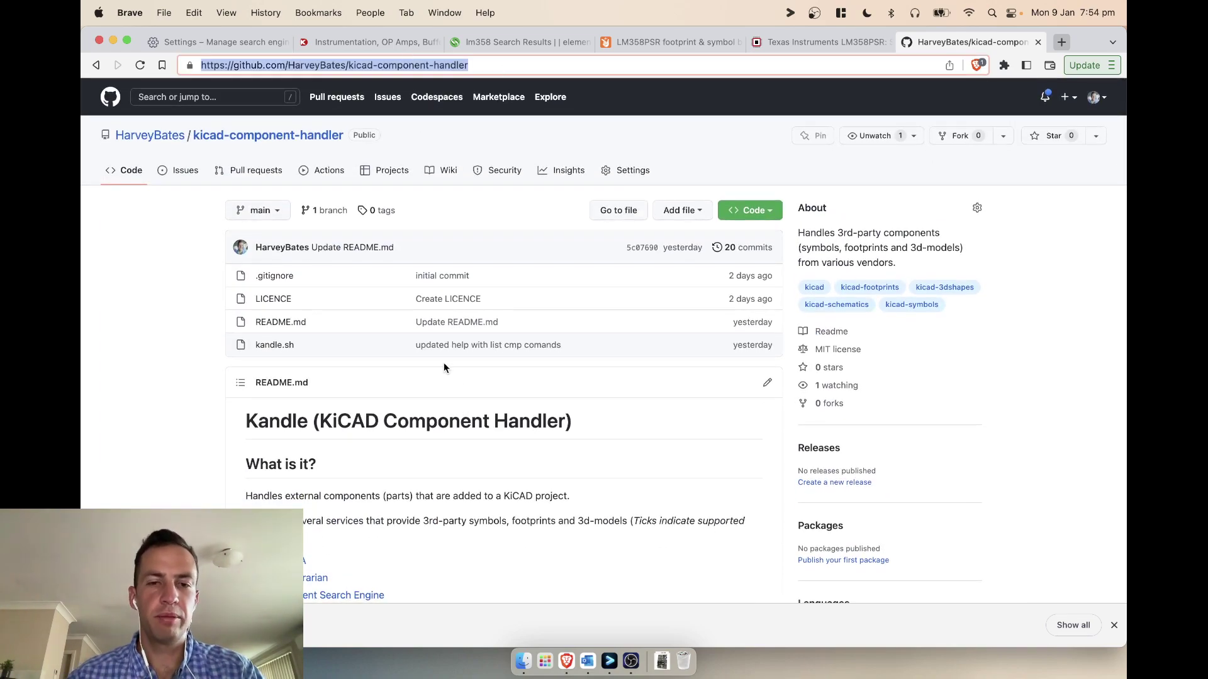
pyautogui.click(500, 399)
pyautogui.scroll(-7, 500, 398)
pyautogui.scroll(5, 500, 399)
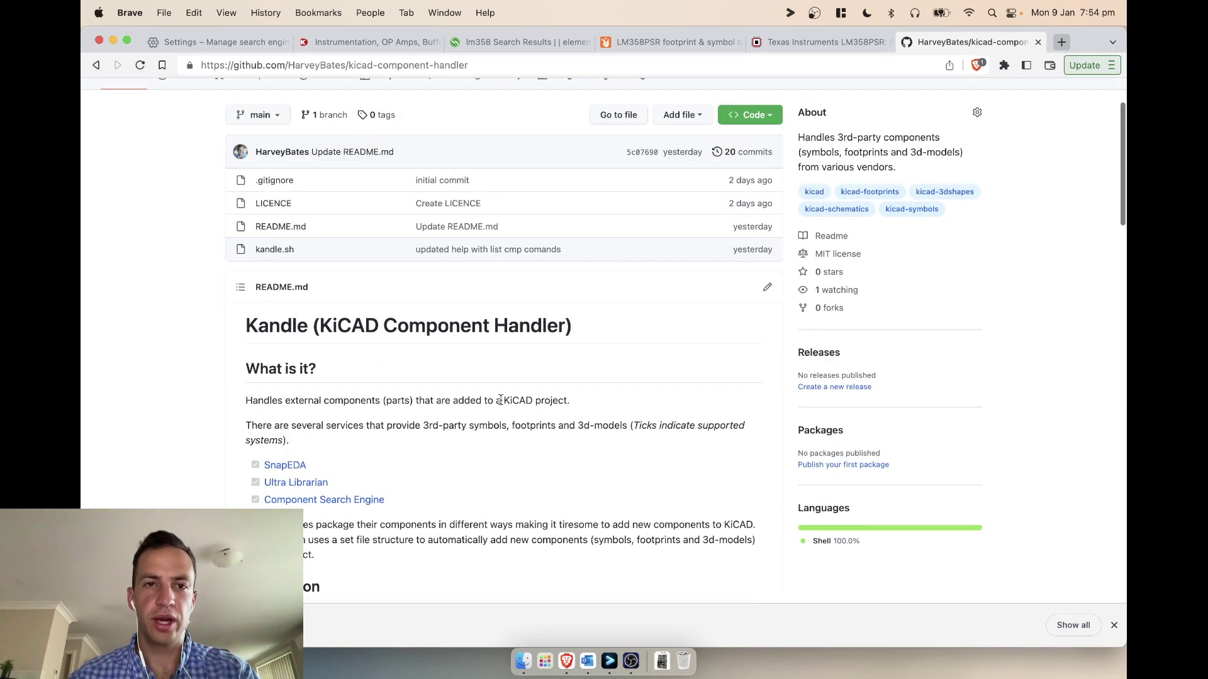
pyautogui.scroll(-3, 501, 399)
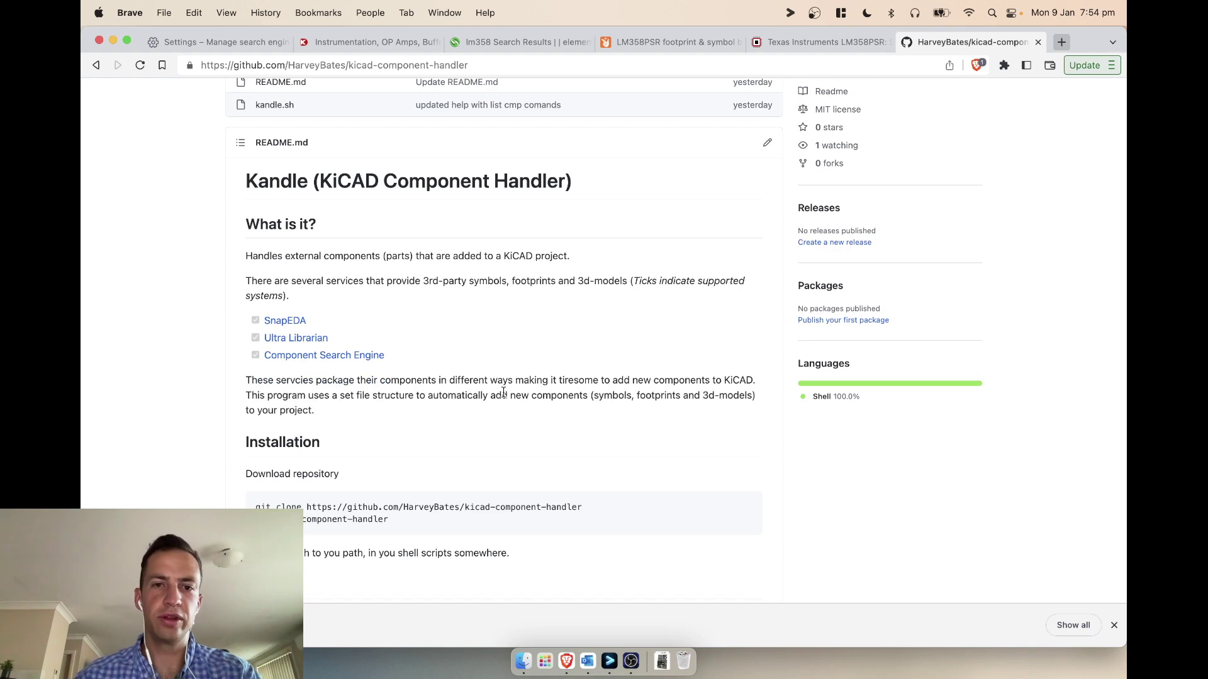
# Step: Switch to the Tabby terminal and change the working directory to Desktop/Untitled from the home folder
pyautogui.click(609, 661)
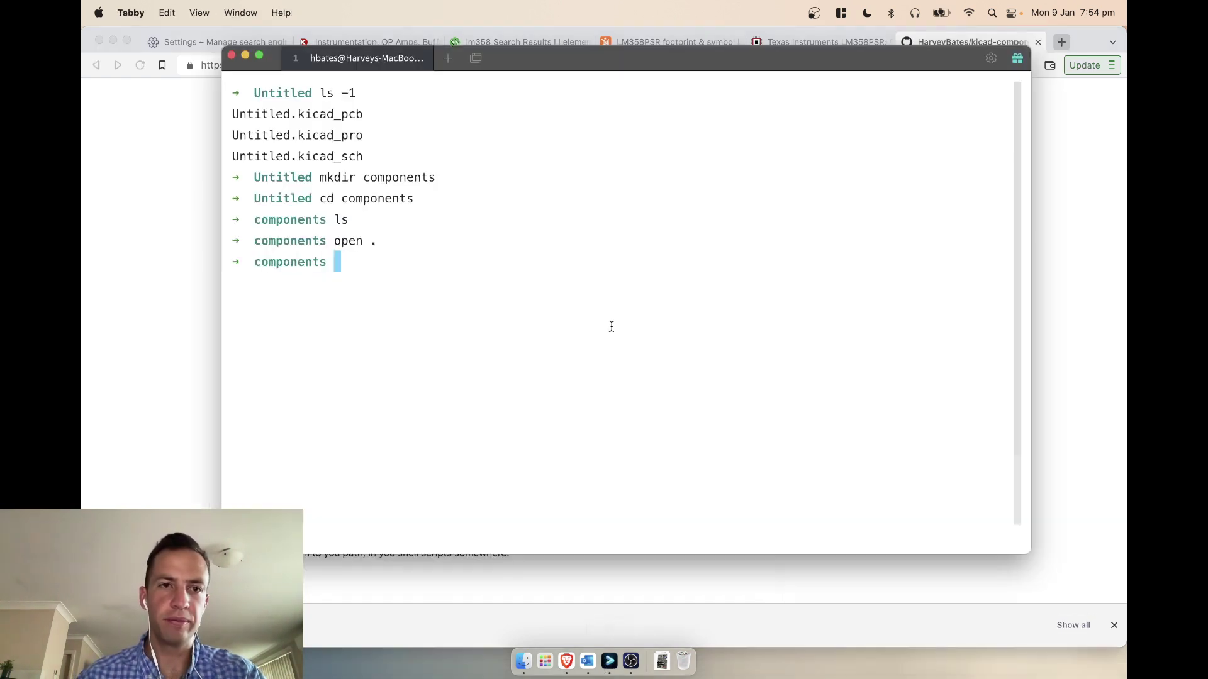
pyautogui.write('cd')
pyautogui.press('Return')
pyautogui.write('cd De')
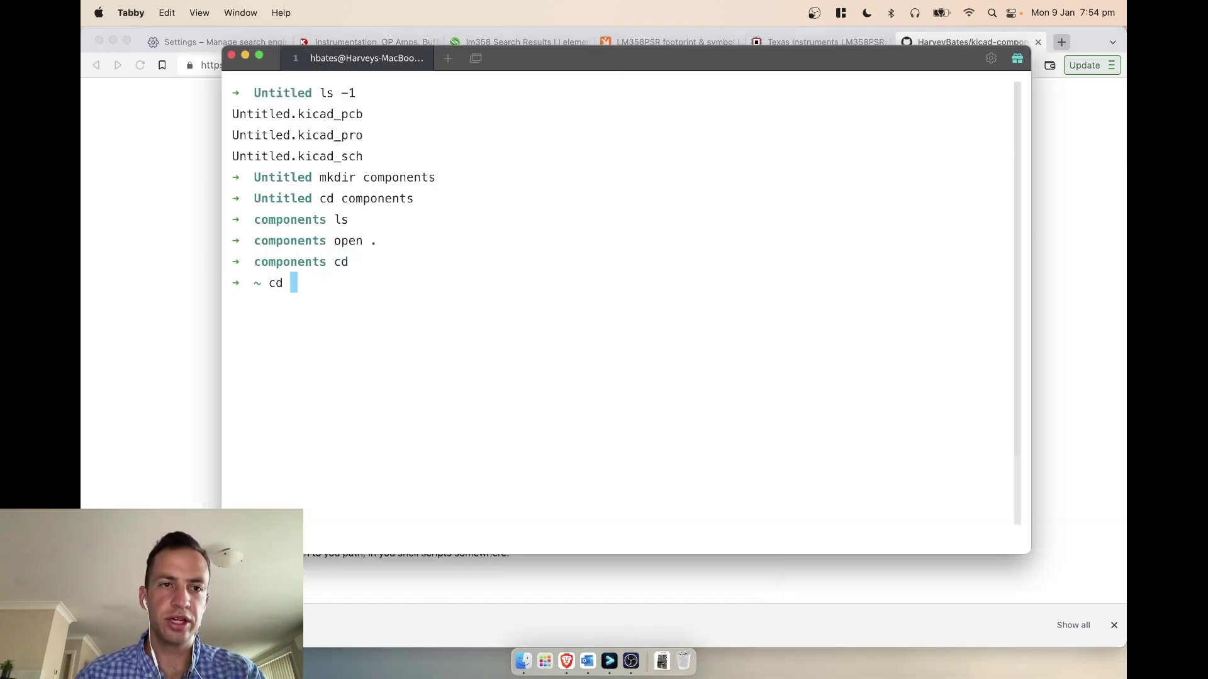
pyautogui.press('Tab')
pyautogui.write('Un')
pyautogui.press('Tab')
pyautogui.press('Return')
# Step: Clear the terminal and list the Untitled project's files one per line with ls -1, checking for the .kicad_pro file
pyautogui.write('ls')
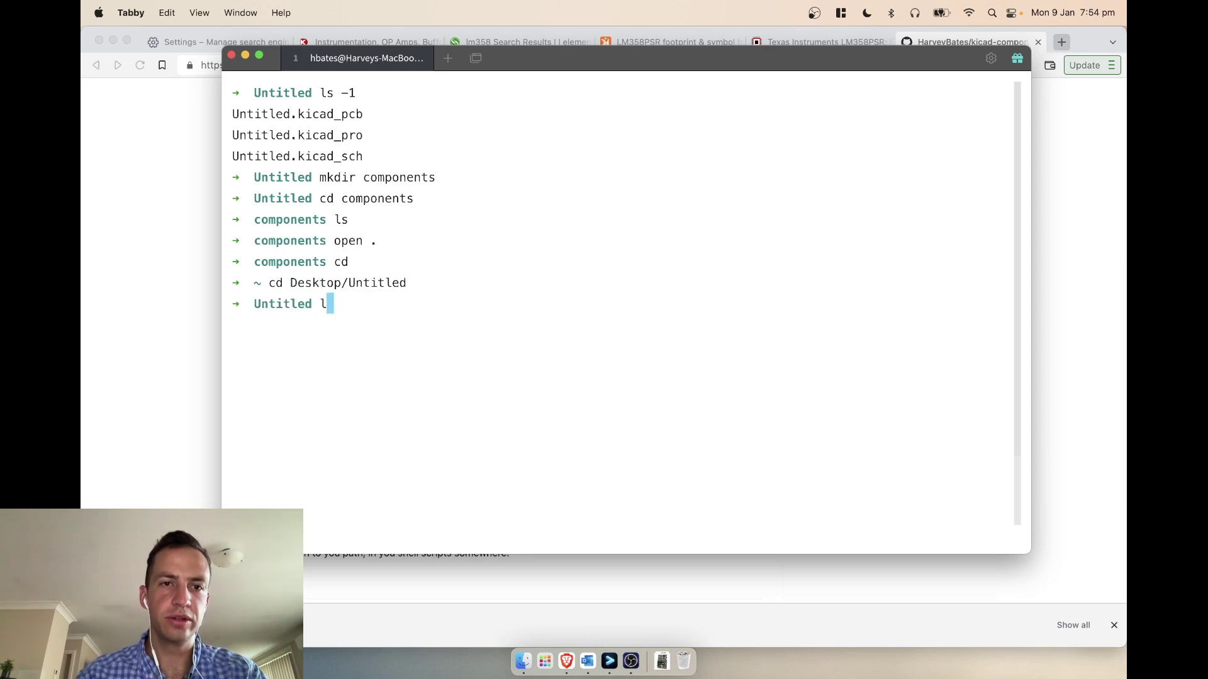
pyautogui.press('Return')
pyautogui.write('clear')
pyautogui.press('Return')
pyautogui.write('ls -1')
pyautogui.press('Return')
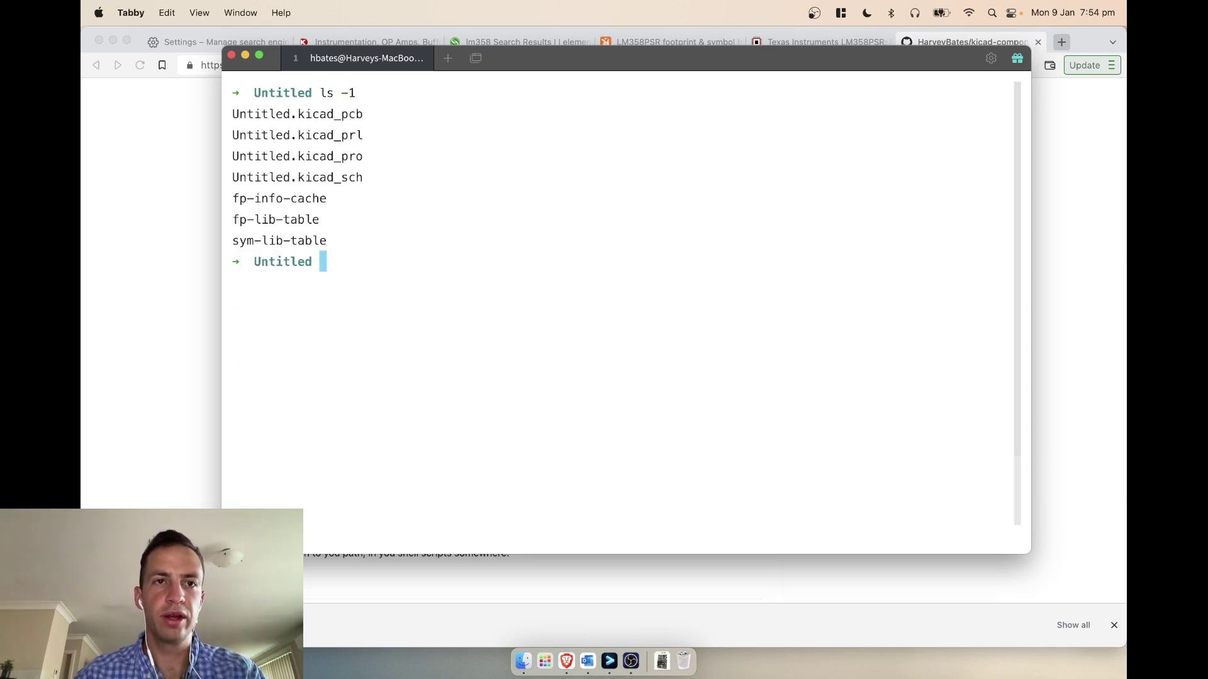
pyautogui.moveTo(363, 147); pyautogui.dragTo(224, 148)
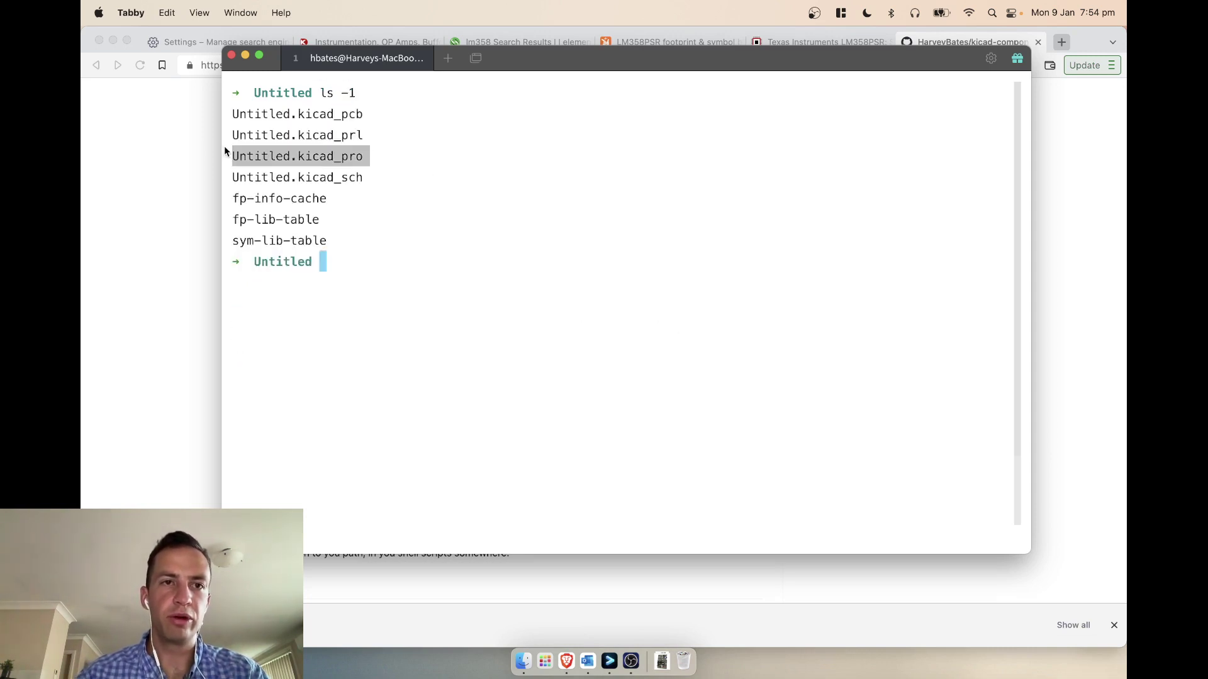
pyautogui.click(437, 229)
# Step: Initialise the component directory structure in the Untitled project by running kandle.sh -i
pyautogui.write('kandle.sh')
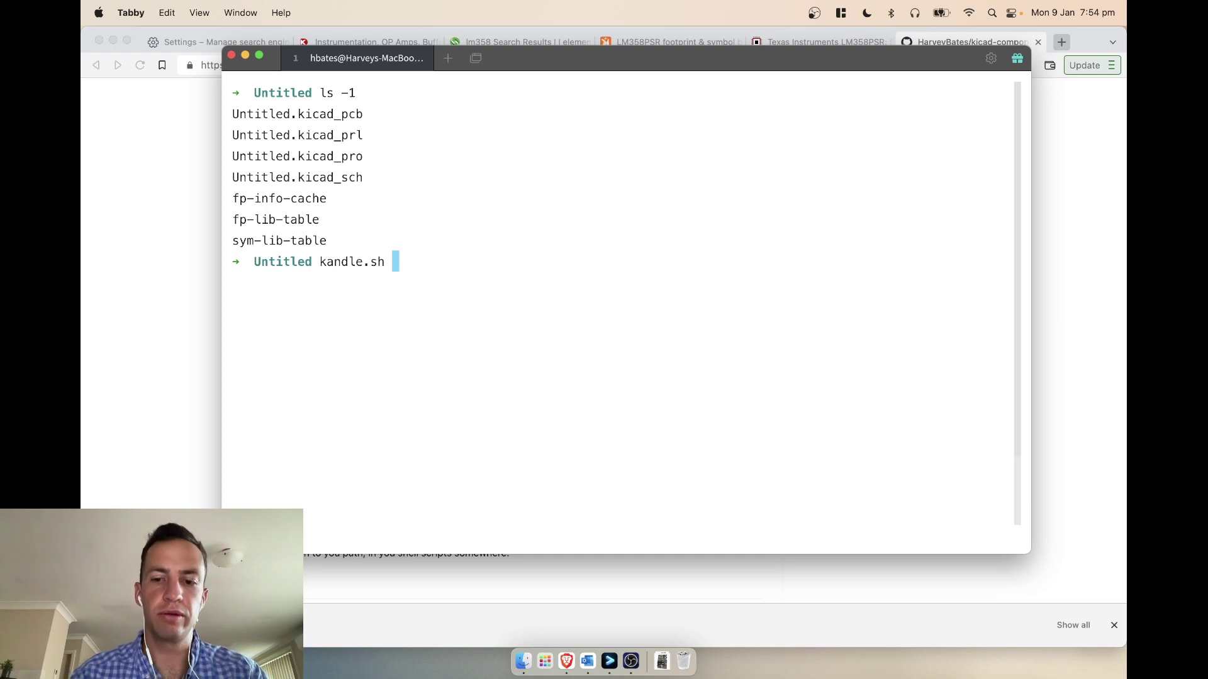
pyautogui.write(' -i')
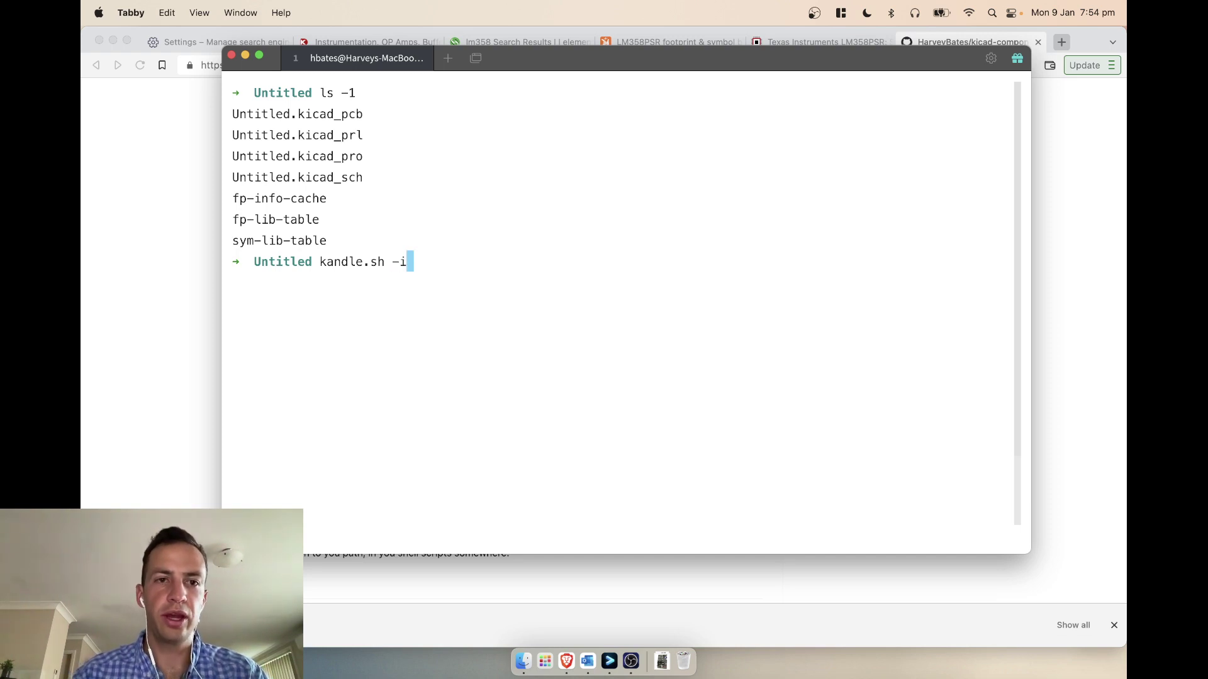
pyautogui.press('Return')
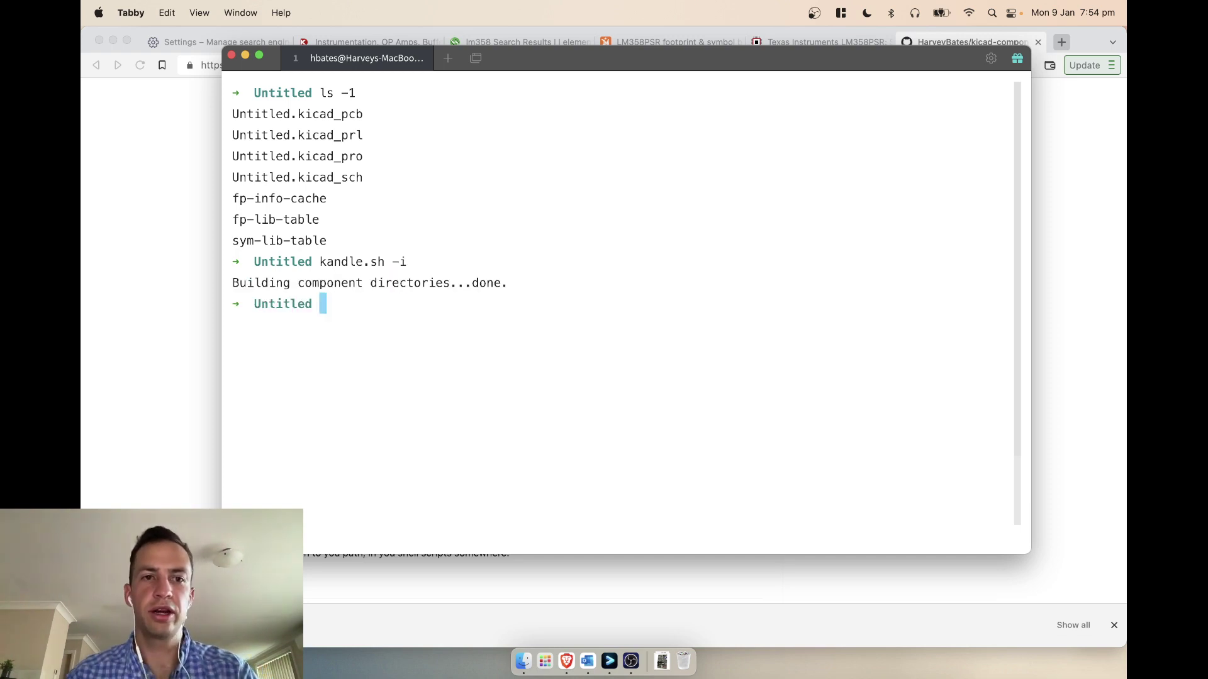
# Step: Open the Untitled project folder in Finder from the terminal and go into components, then its extern subfolder
pyautogui.write('open .')
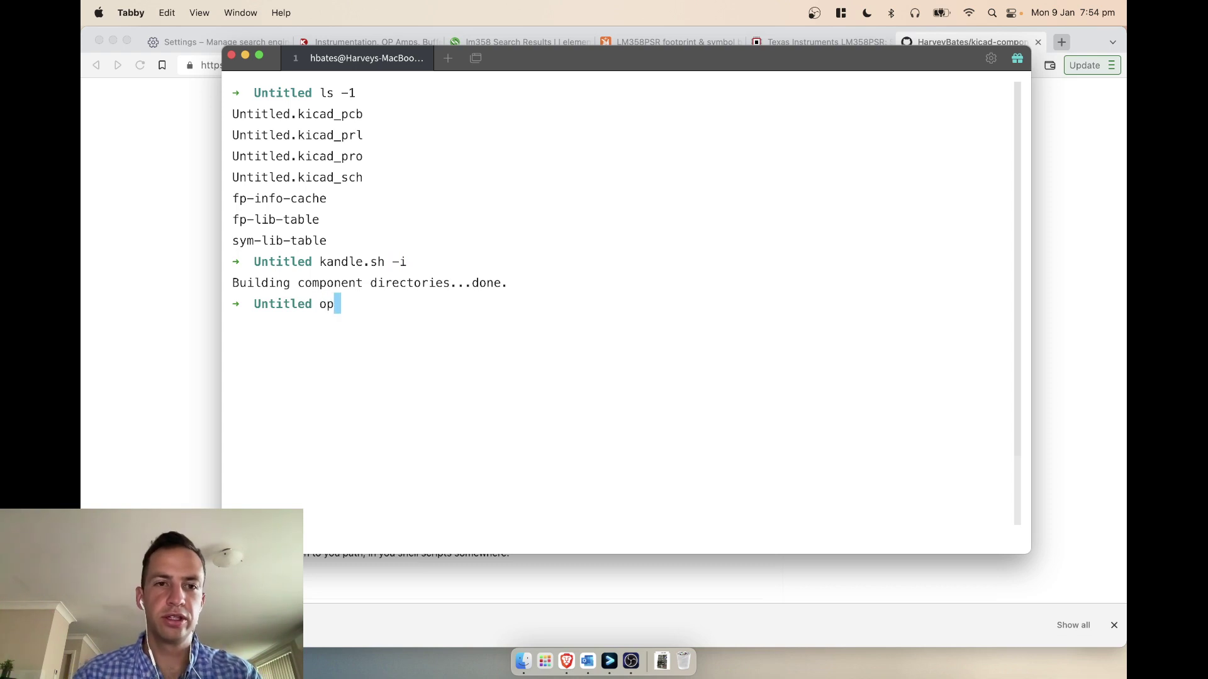
pyautogui.press('Return')
pyautogui.moveTo(716, 146); pyautogui.dragTo(661, 151)
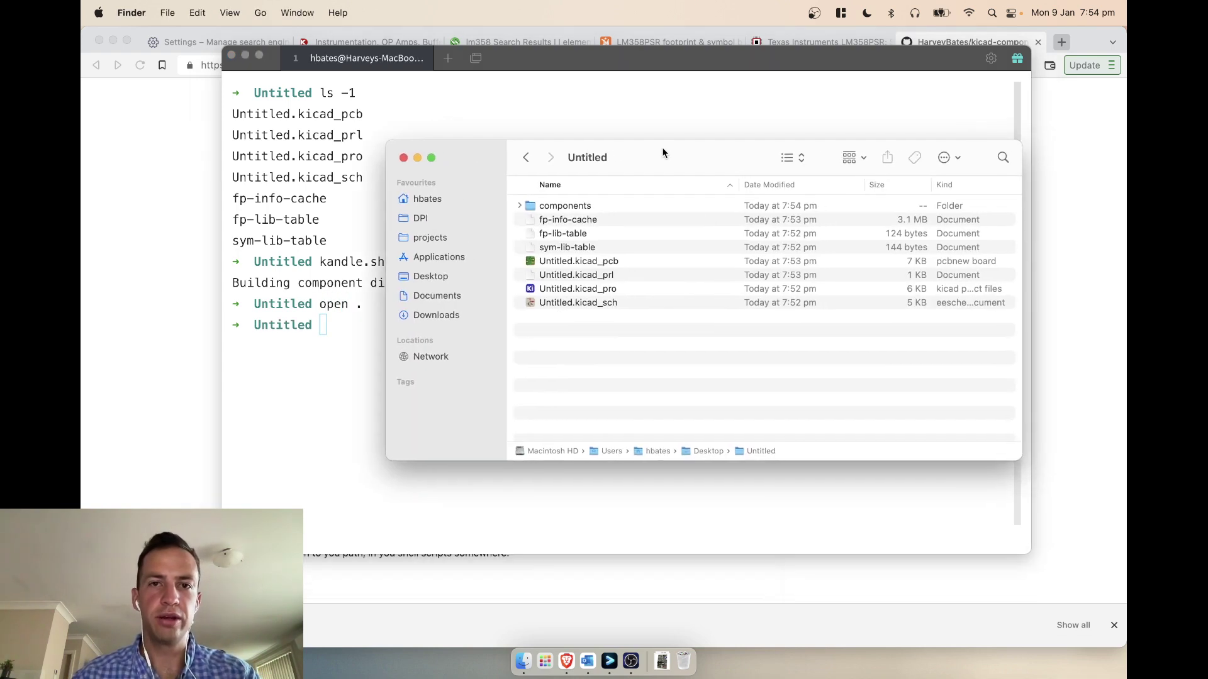
pyautogui.doubleClick(561, 206)
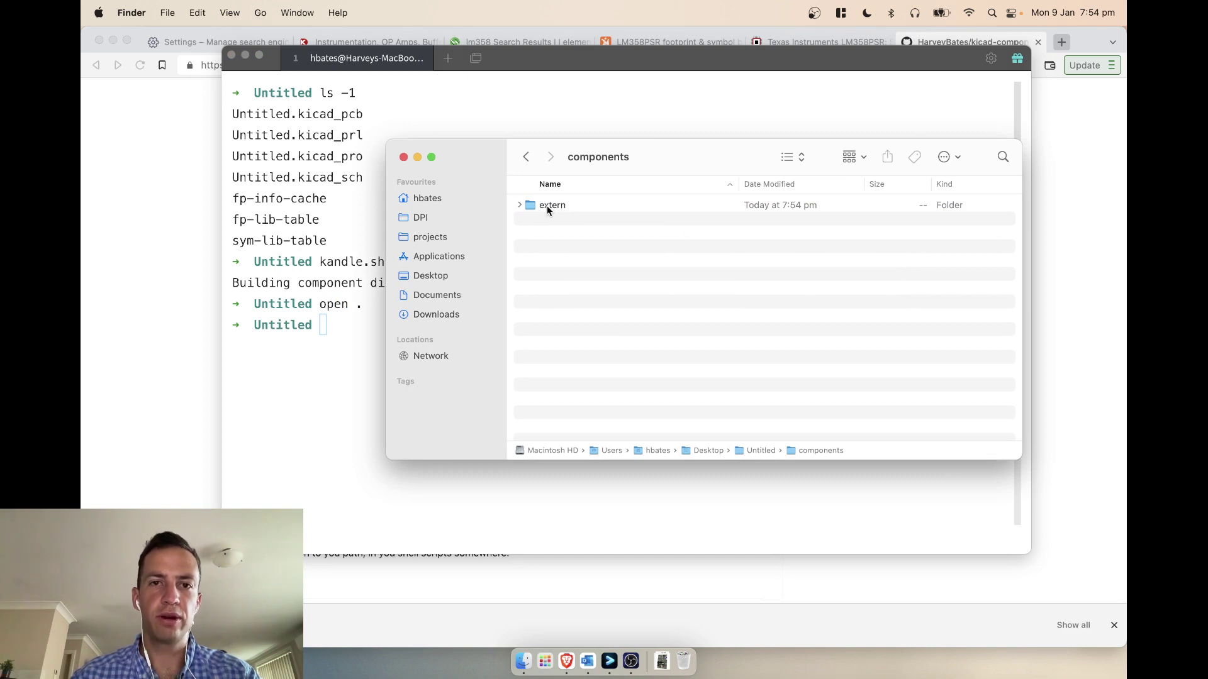
pyautogui.click(547, 206)
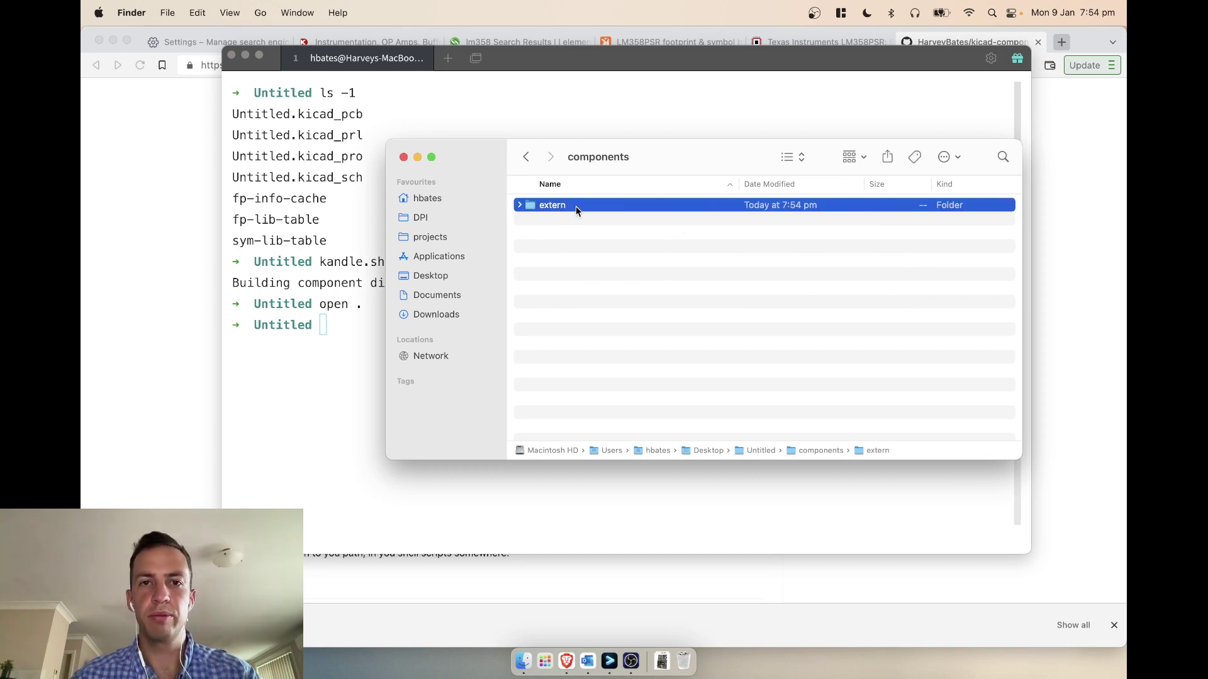
pyautogui.doubleClick(575, 206)
# Step: Look through the 3d_models, symbols and tmp folders inside extern and move the Finder window aside
pyautogui.doubleClick(561, 205)
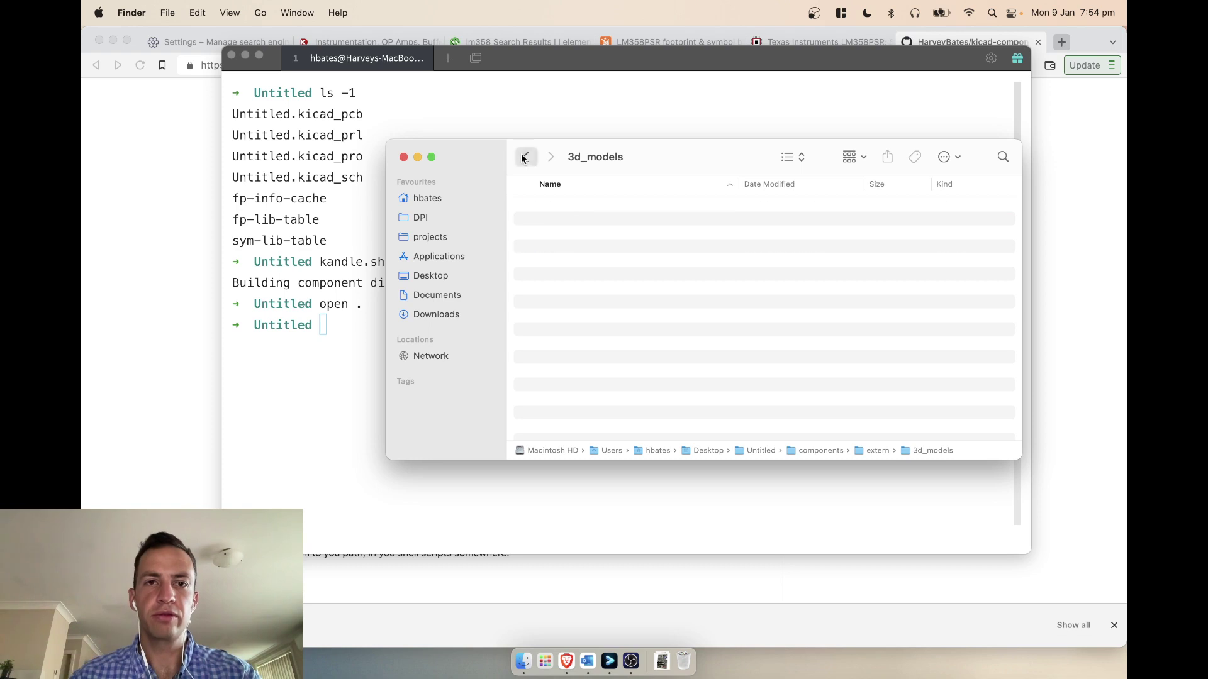
pyautogui.click(526, 156)
pyautogui.click(565, 233)
pyautogui.click(554, 248)
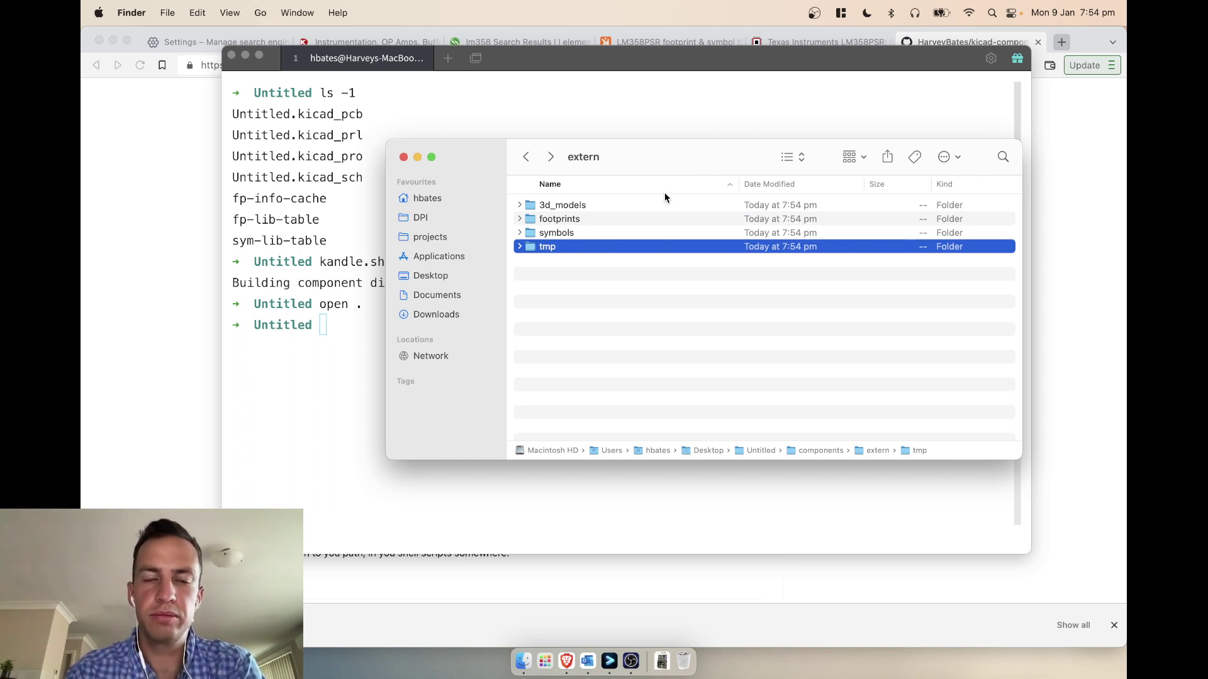
pyautogui.moveTo(666, 156); pyautogui.dragTo(639, 156)
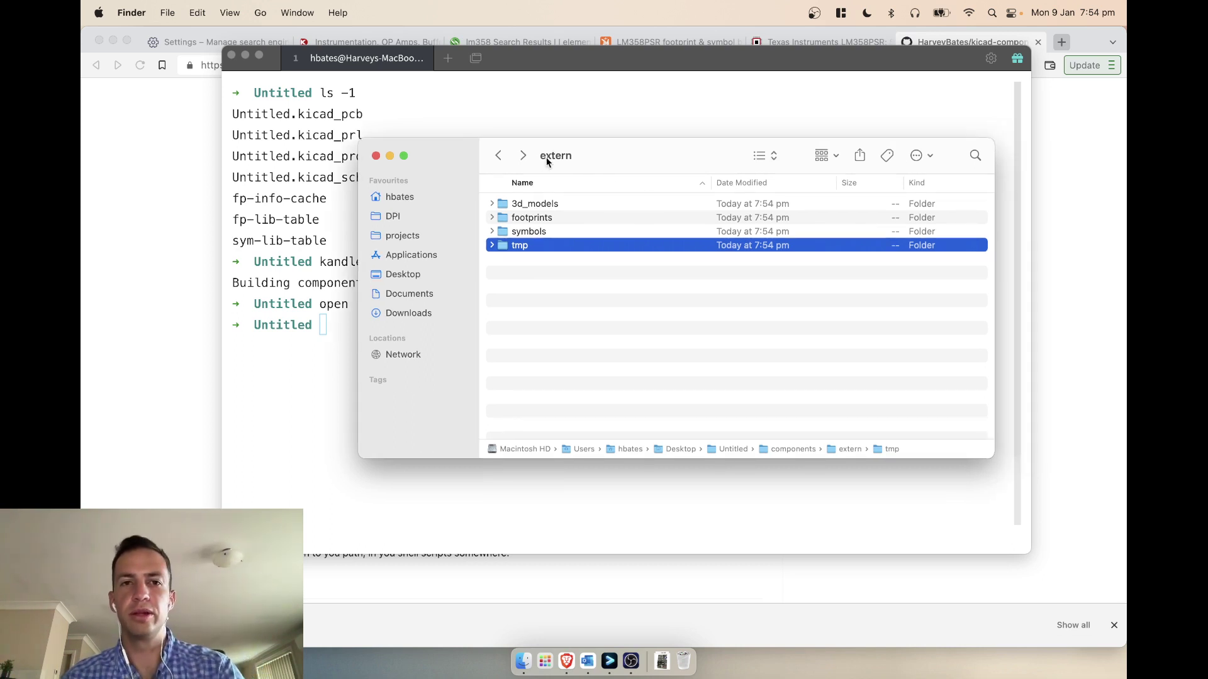
pyautogui.click(605, 301)
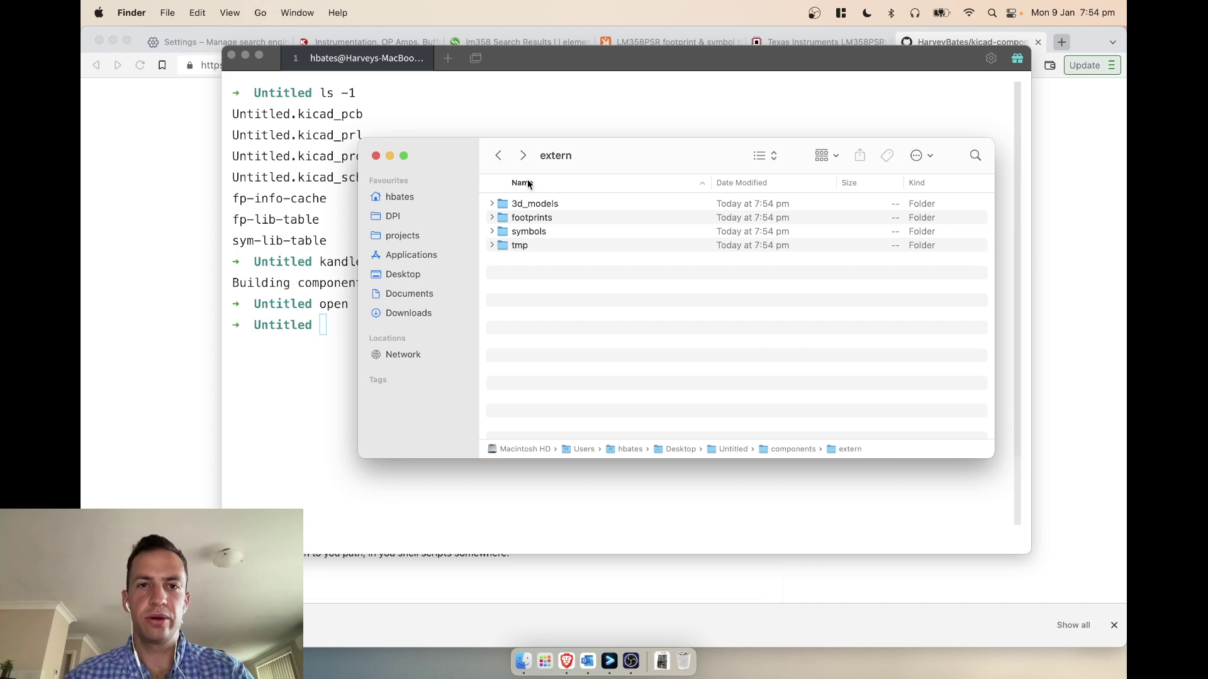
pyautogui.moveTo(604, 153); pyautogui.dragTo(699, 138)
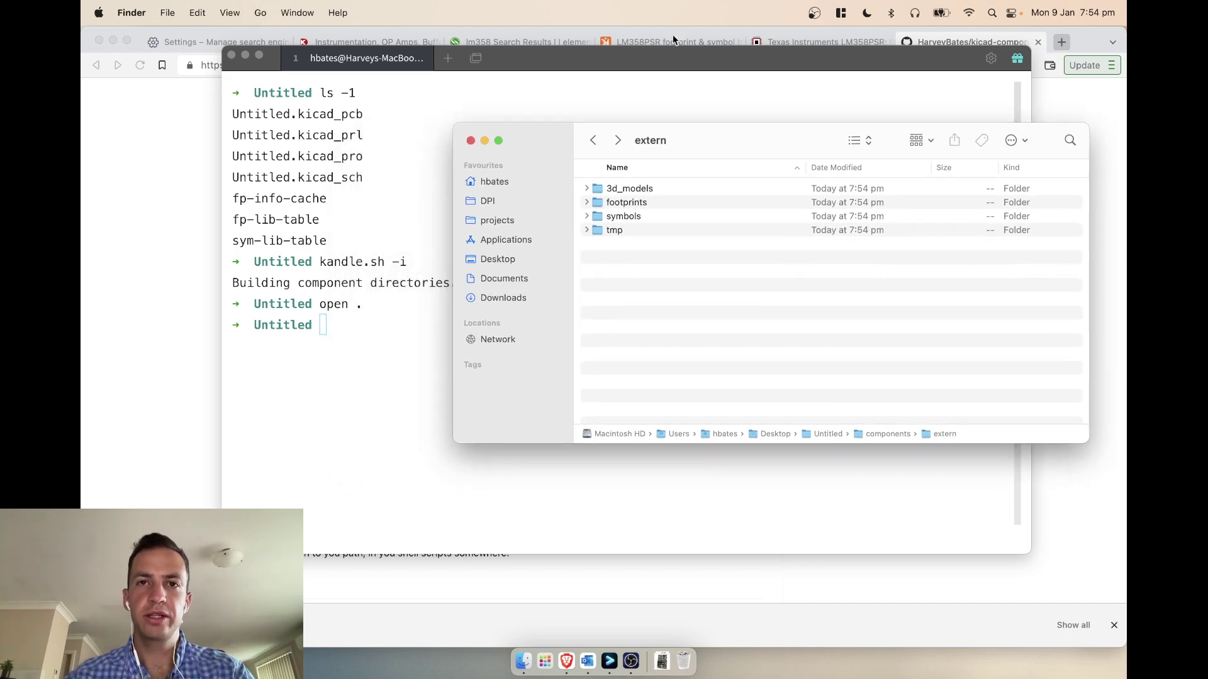
# Step: Download the LM358PSR symbol and footprint from its SnapEDA page in V6 & Later format, saving LM358PSR to Downloads
pyautogui.click(673, 40)
pyautogui.click(687, 147)
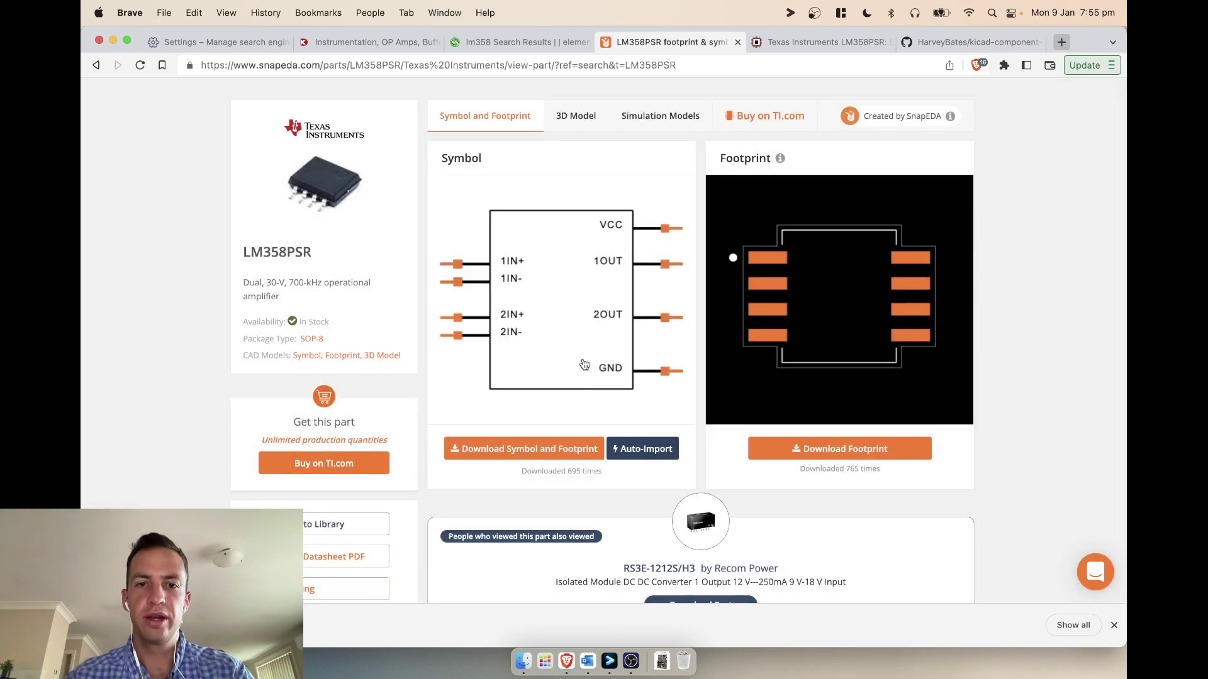
pyautogui.click(529, 448)
pyautogui.click(620, 440)
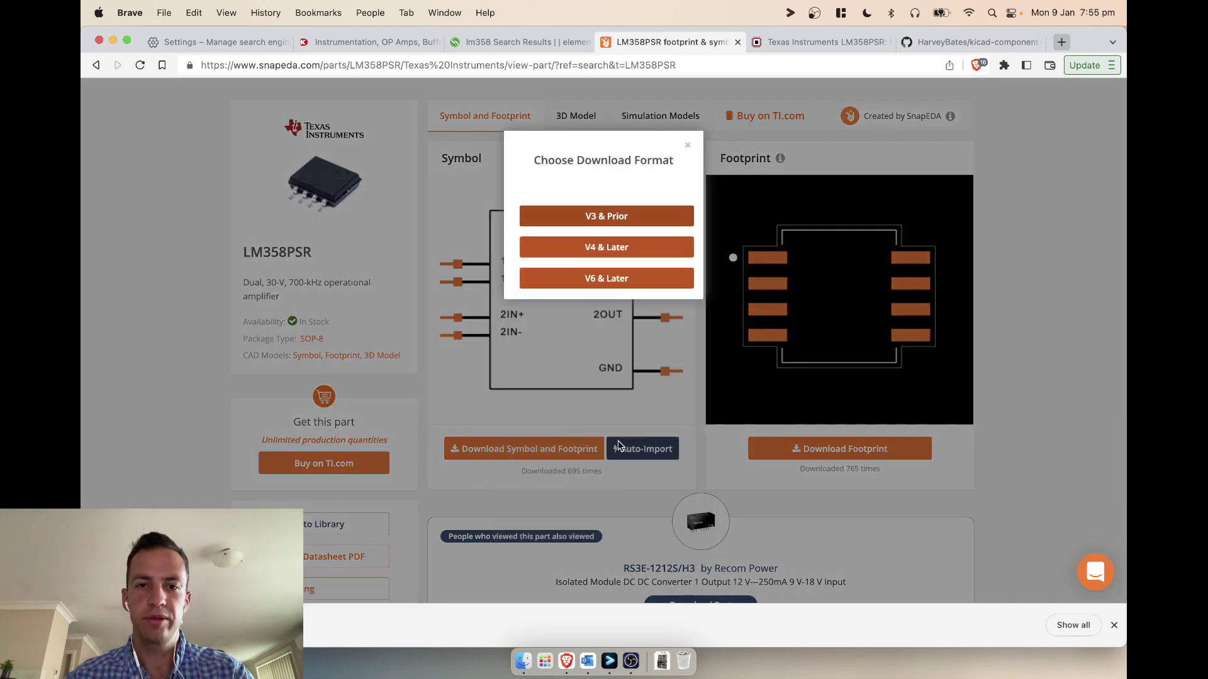
pyautogui.click(640, 287)
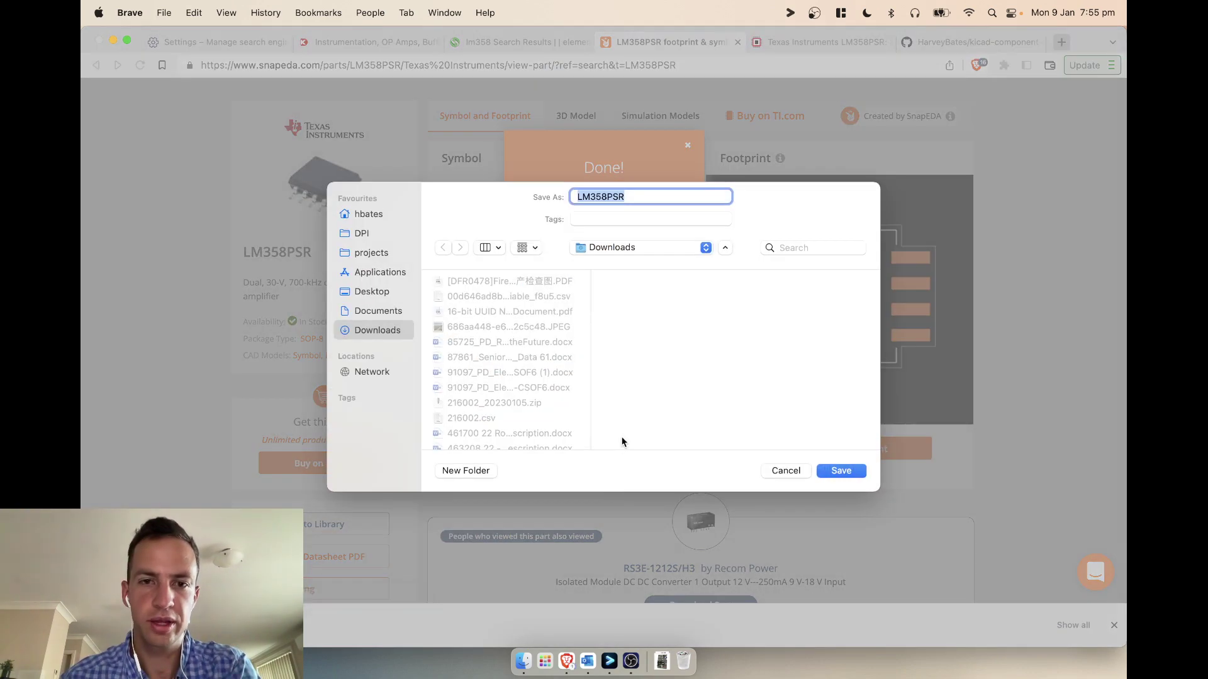
pyautogui.click(840, 471)
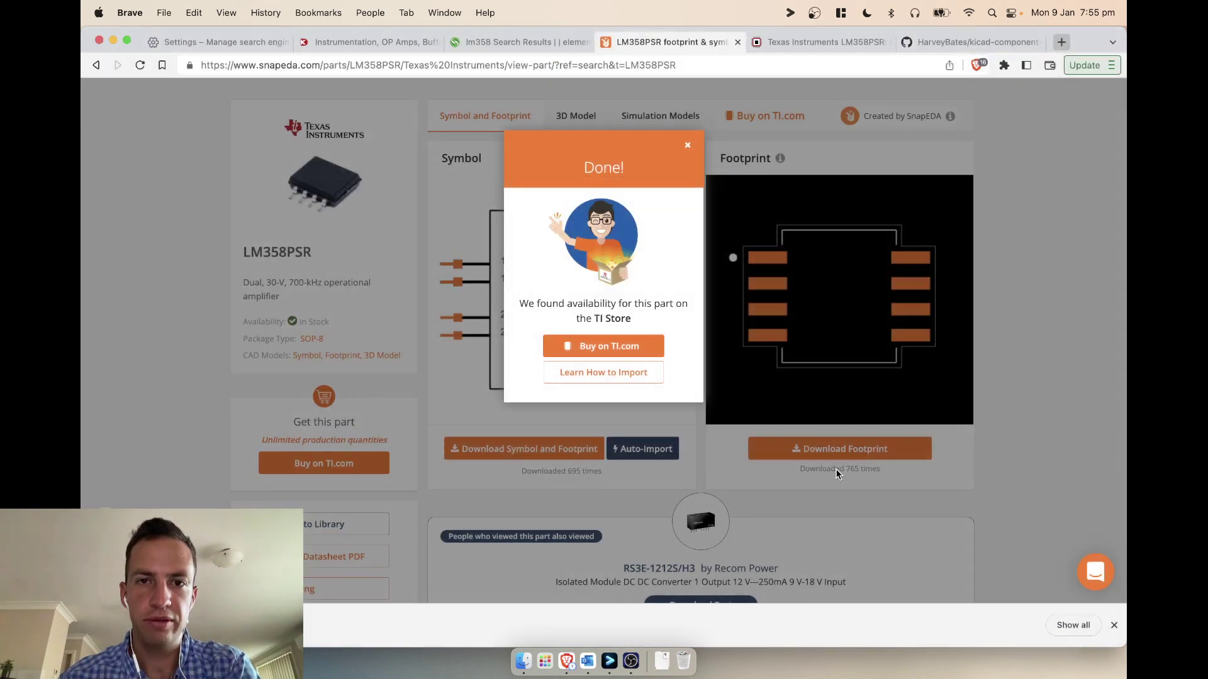
# Step: Move the downloaded LM358PSR.zip from Downloads into the project's components/extern/tmp folder in Finder
pyautogui.click(521, 661)
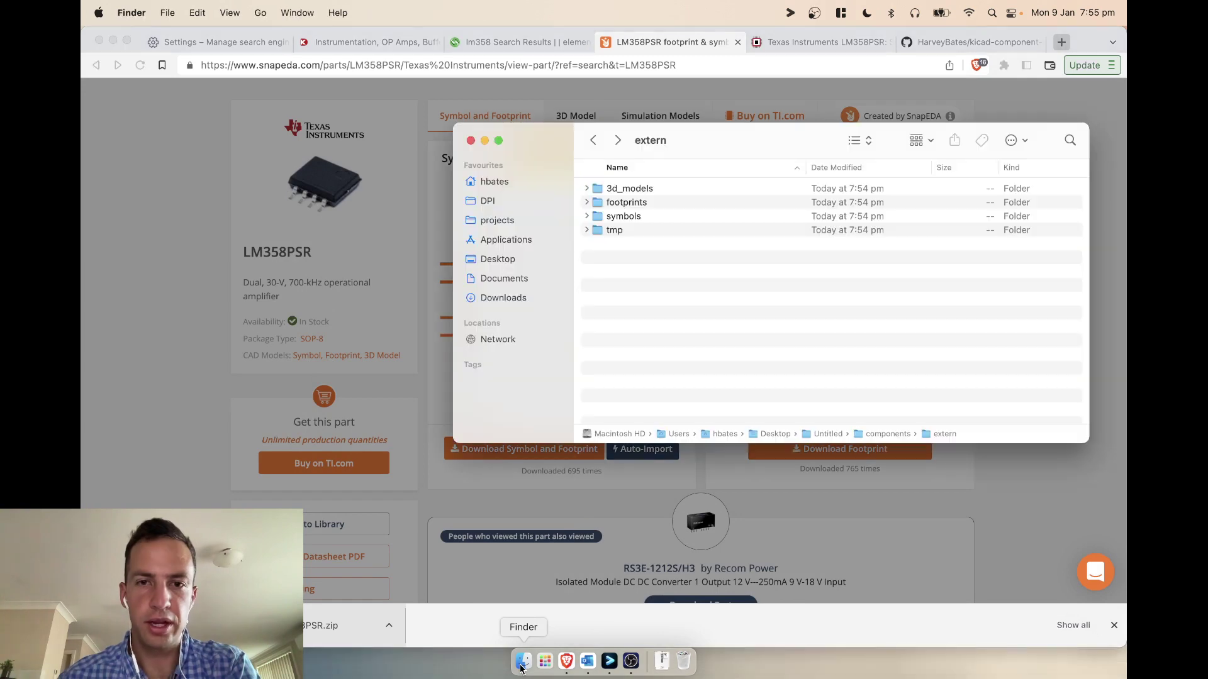
pyautogui.doubleClick(633, 231)
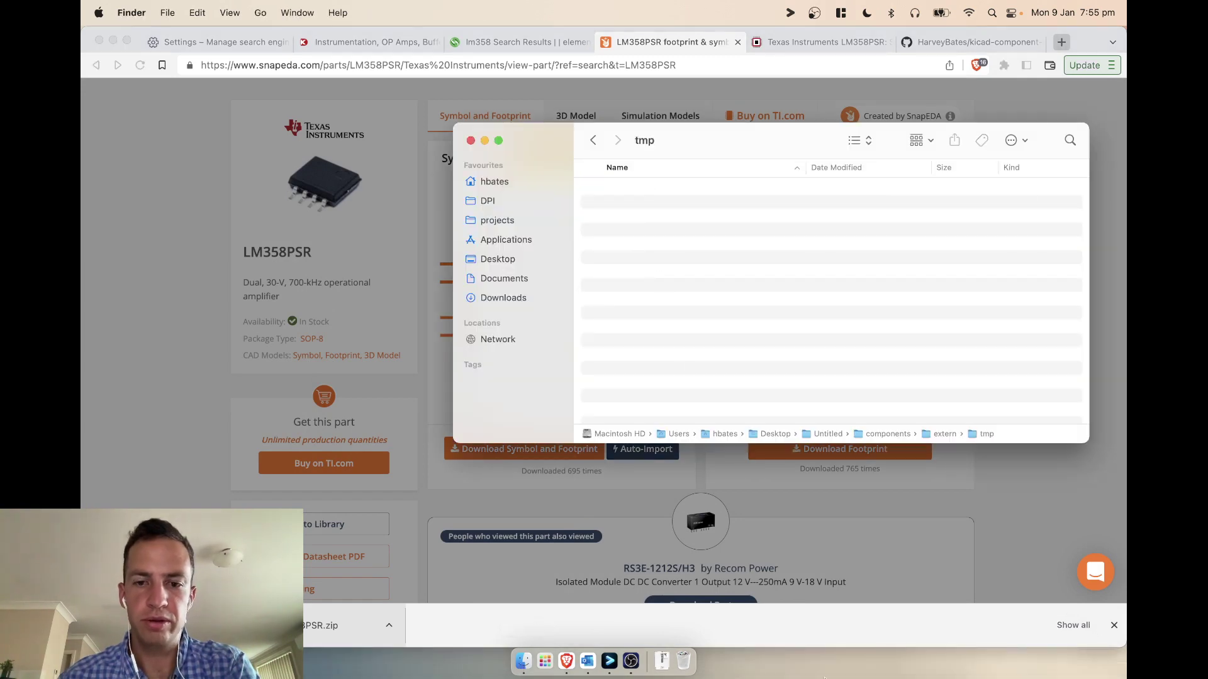
pyautogui.click(662, 660)
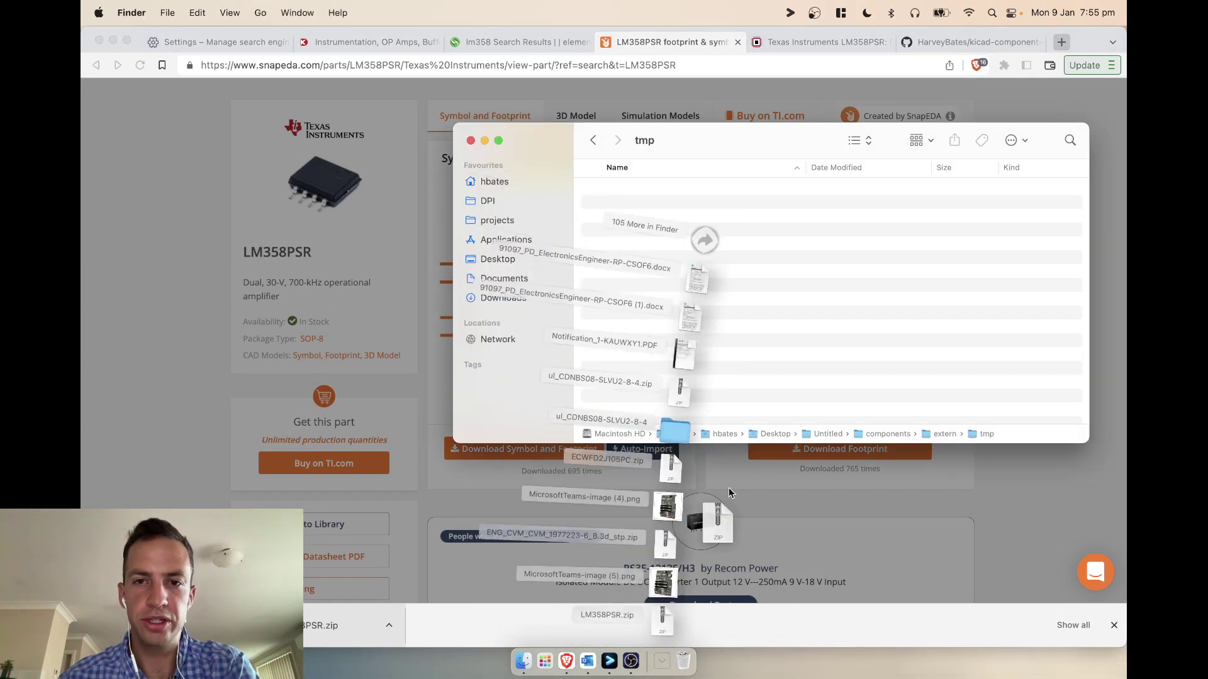
pyautogui.moveTo(669, 607); pyautogui.dragTo(644, 182)
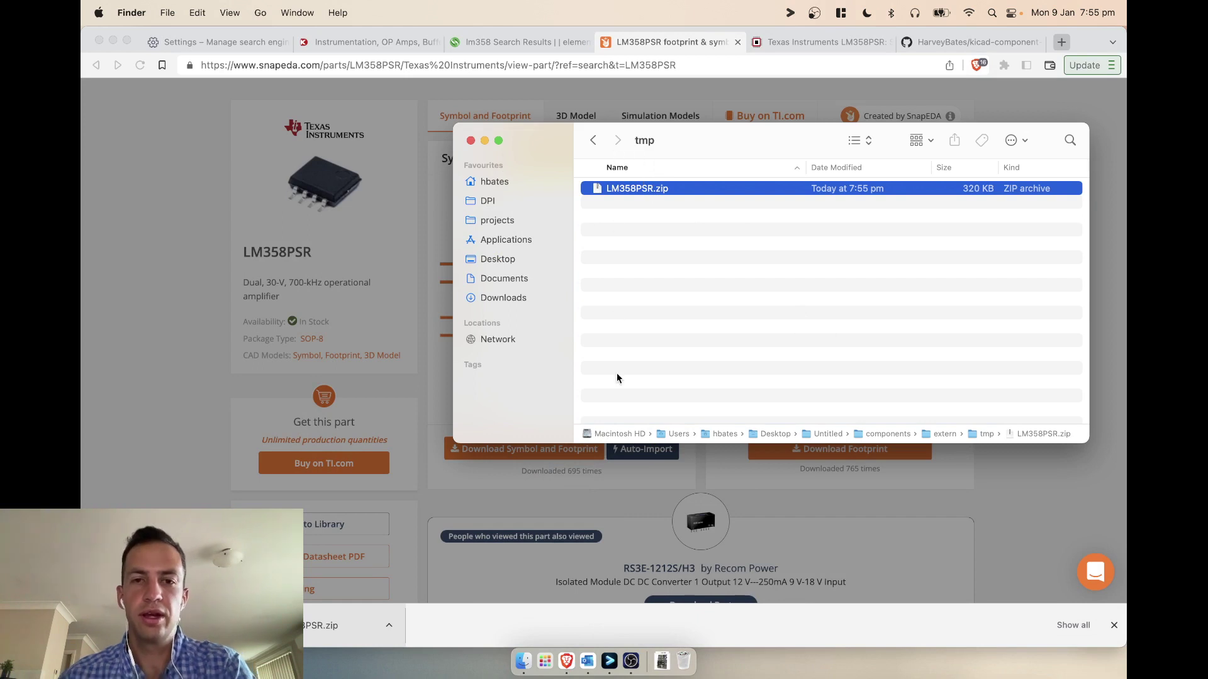
# Step: Switch to the Tabby terminal and show the Kandle script's help with kandle.sh -h
pyautogui.click(609, 661)
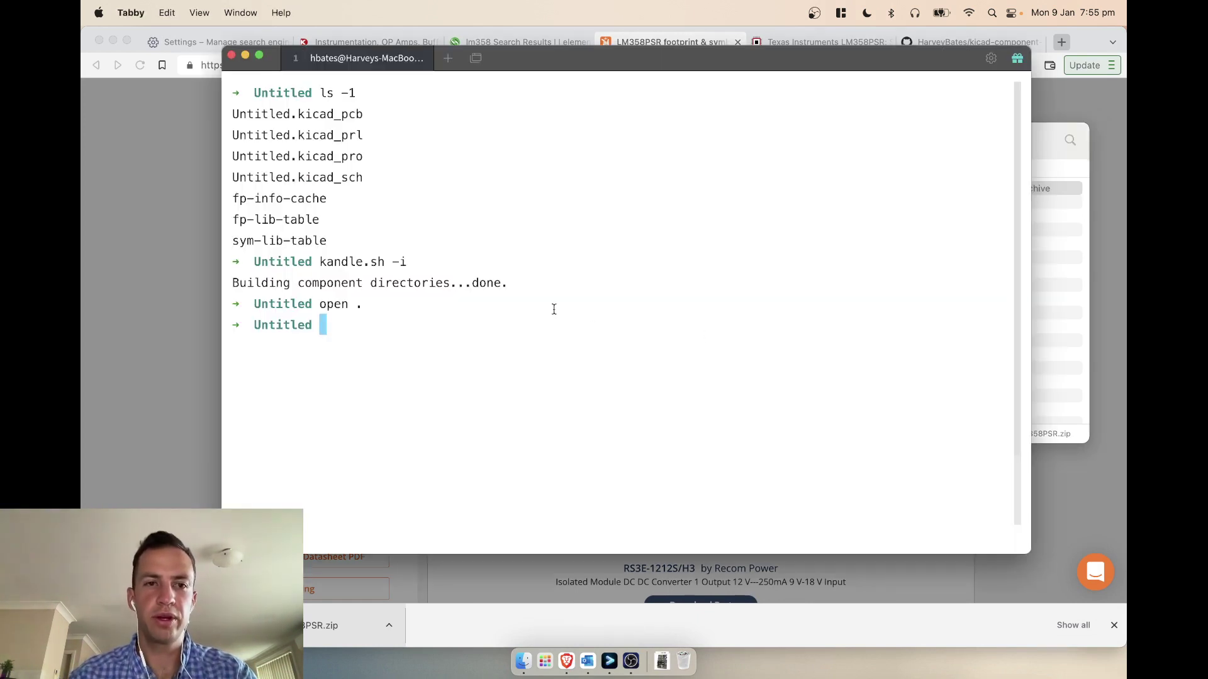
pyautogui.write('kandle.sh ')
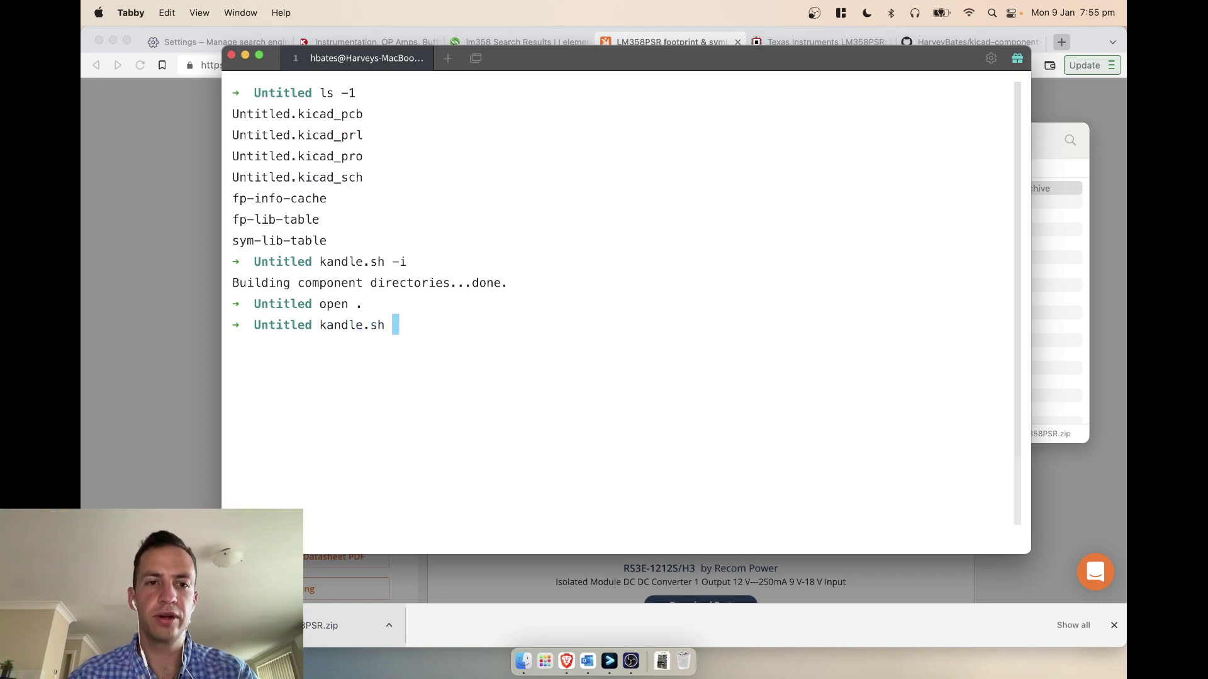
pyautogui.write('-h')
pyautogui.press('Return')
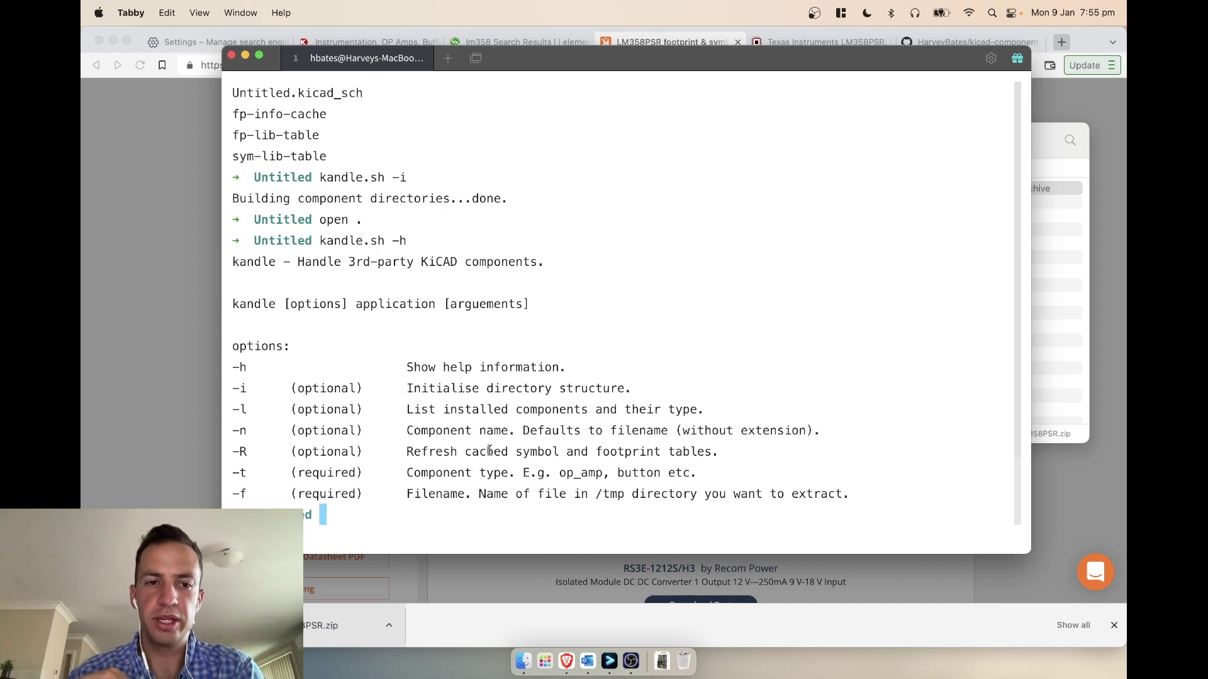
# Step: Arrange the terminal and the tmp Finder window so the help text and LM358PSR.zip are both in view
pyautogui.click(1068, 294)
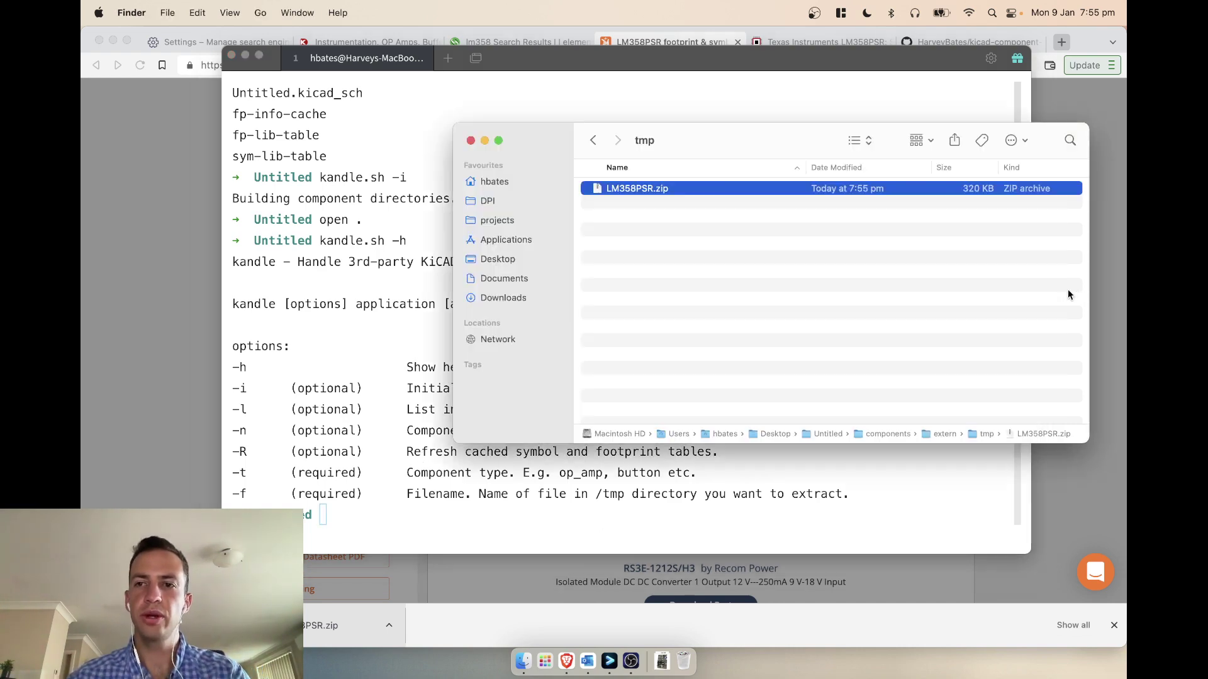
pyautogui.moveTo(679, 140); pyautogui.dragTo(971, 172)
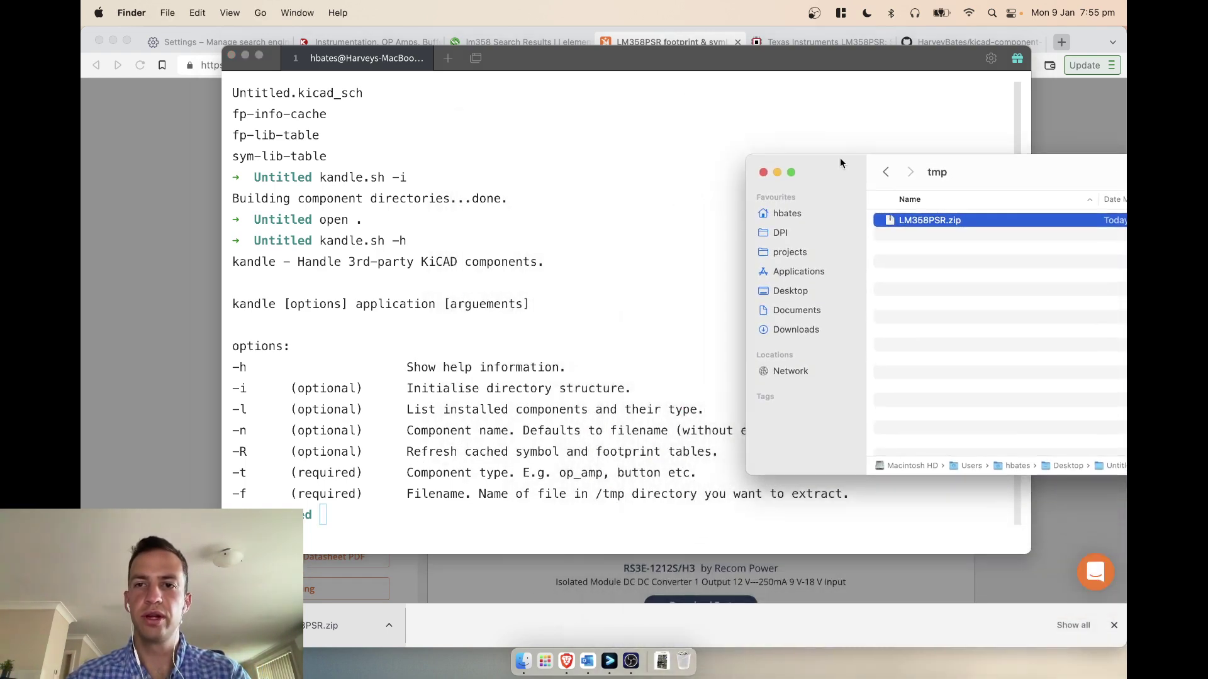
pyautogui.moveTo(633, 56); pyautogui.dragTo(501, 50)
pyautogui.moveTo(980, 171); pyautogui.dragTo(1059, 171)
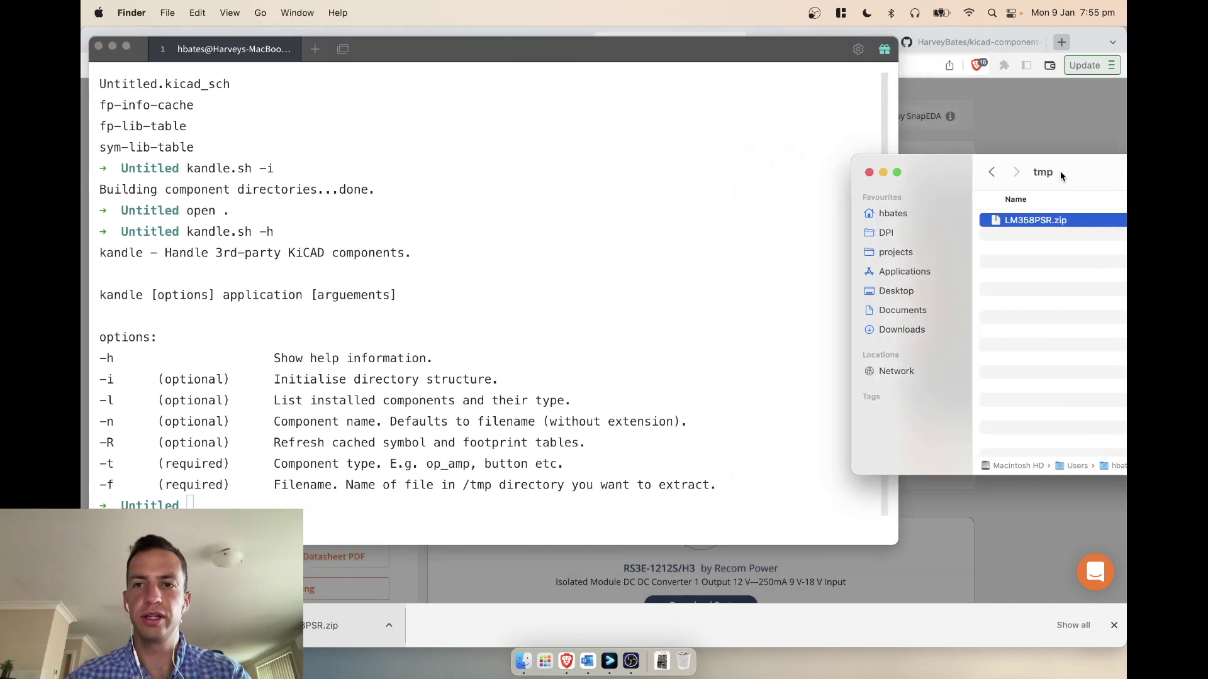
pyautogui.moveTo(568, 50); pyautogui.dragTo(643, 73)
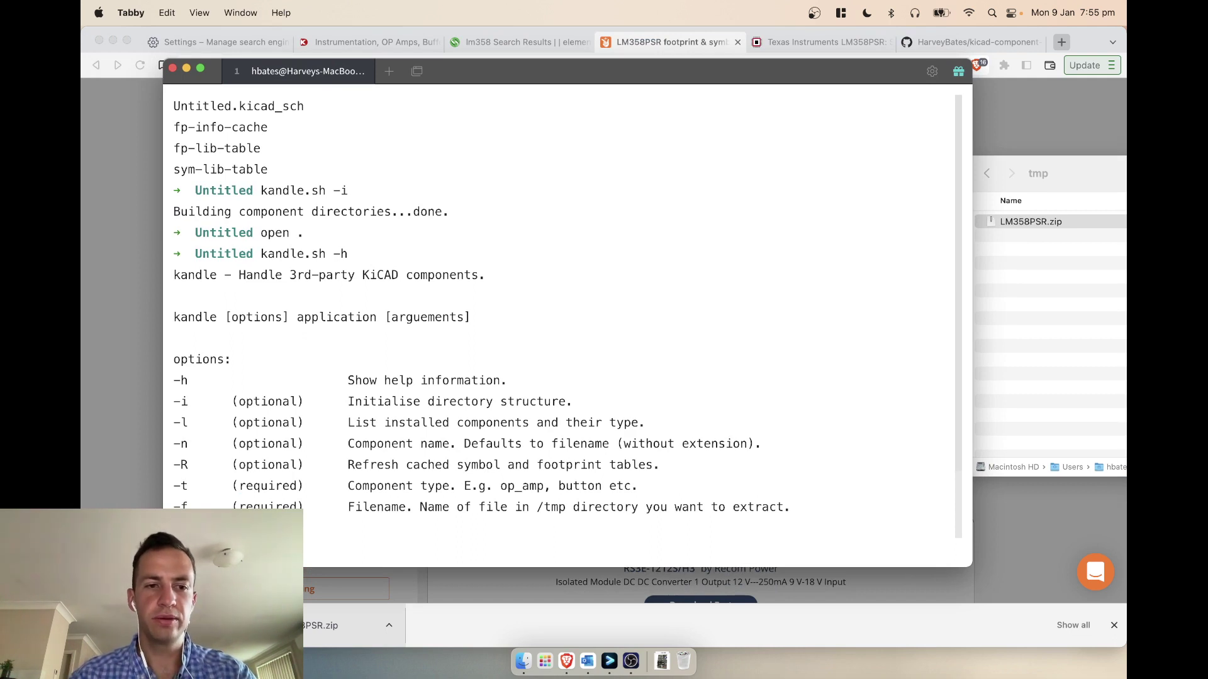
# Step: Install the downloaded archive as an op amp by running kandle.sh -t op_amp -f LM358PSR.zip, and check the extracted files listed
pyautogui.write('kandle.sh ')
pyautogui.write('-t ')
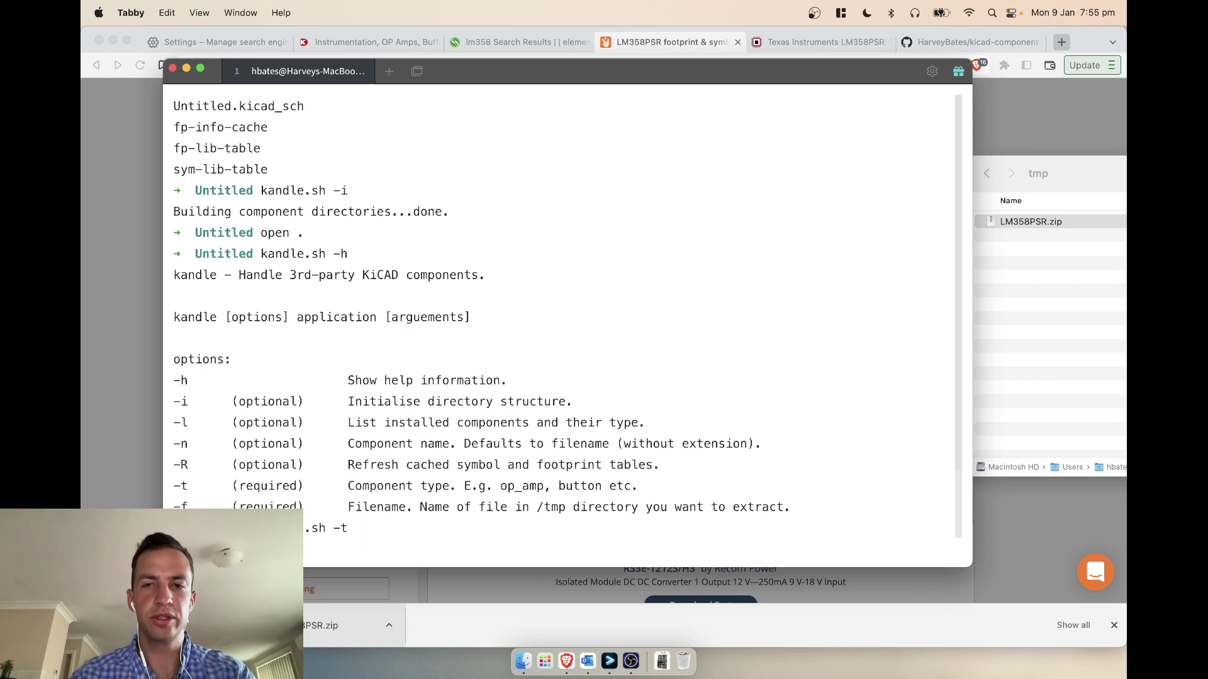
pyautogui.write('om')
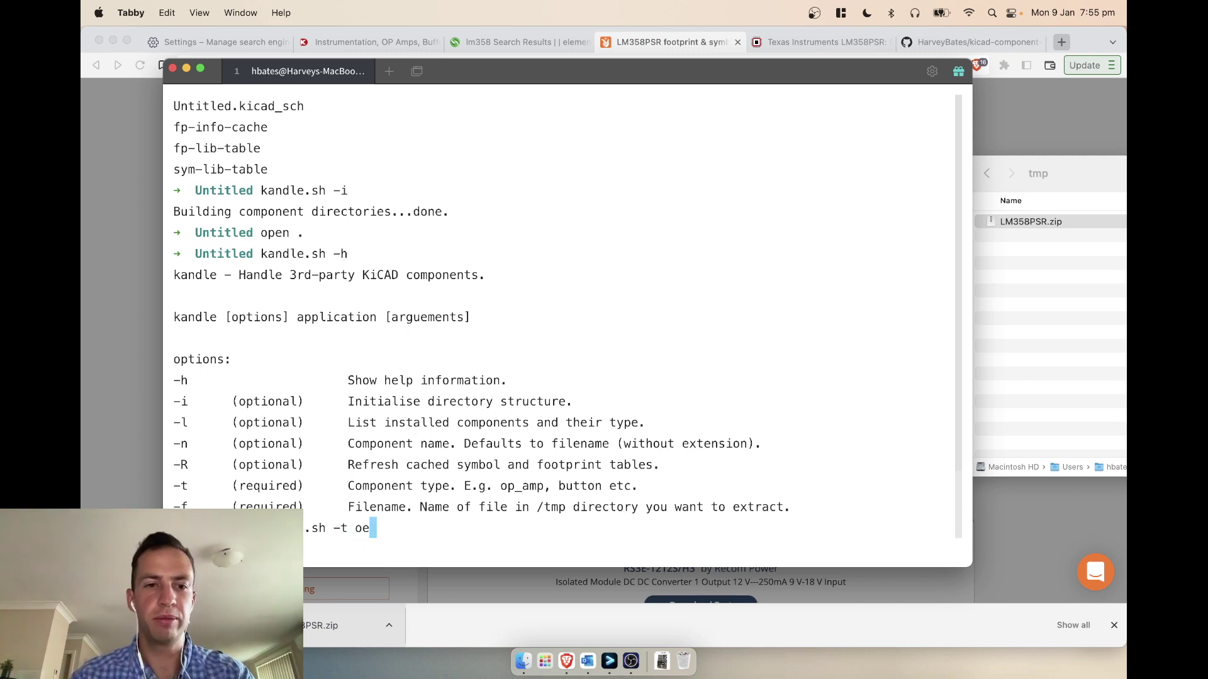
pyautogui.press('BackSpace')
pyautogui.write('p_am')
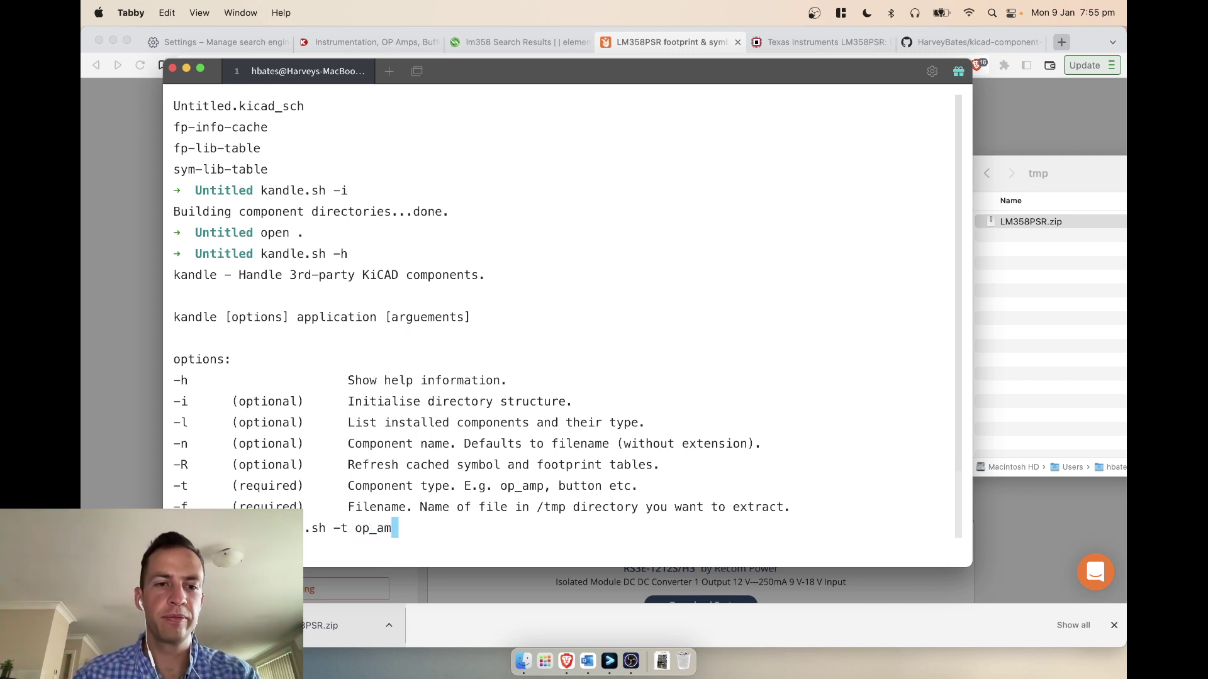
pyautogui.write('p -f LM')
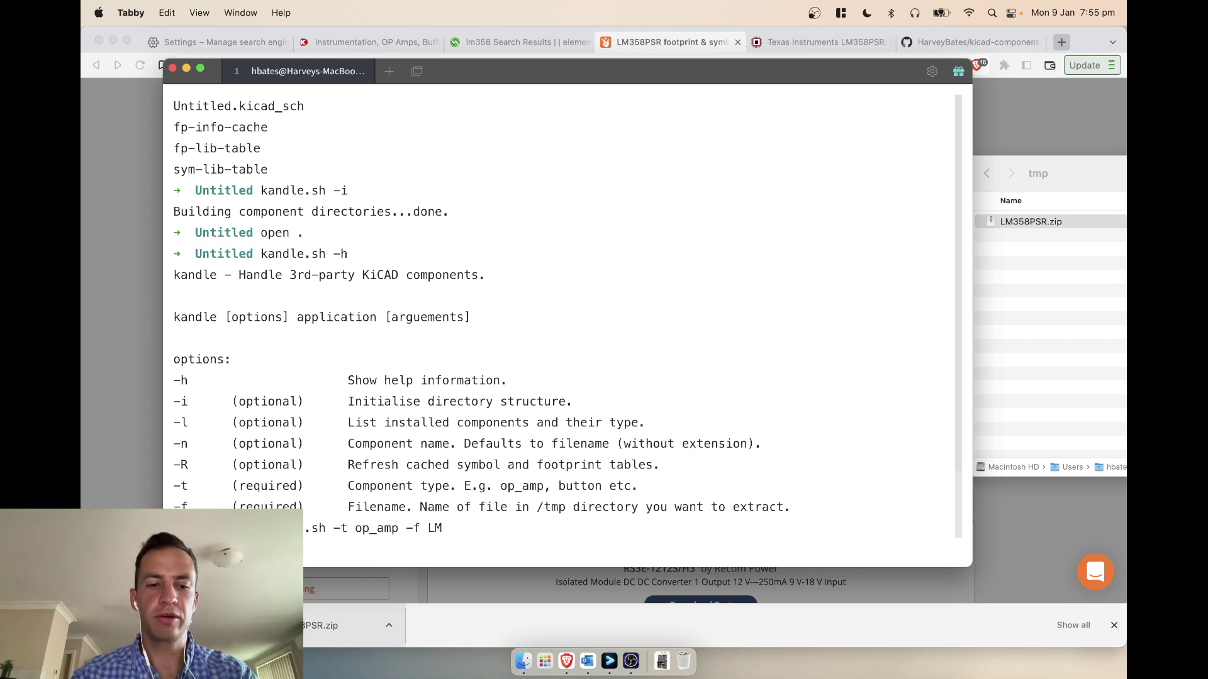
pyautogui.write('358PSR')
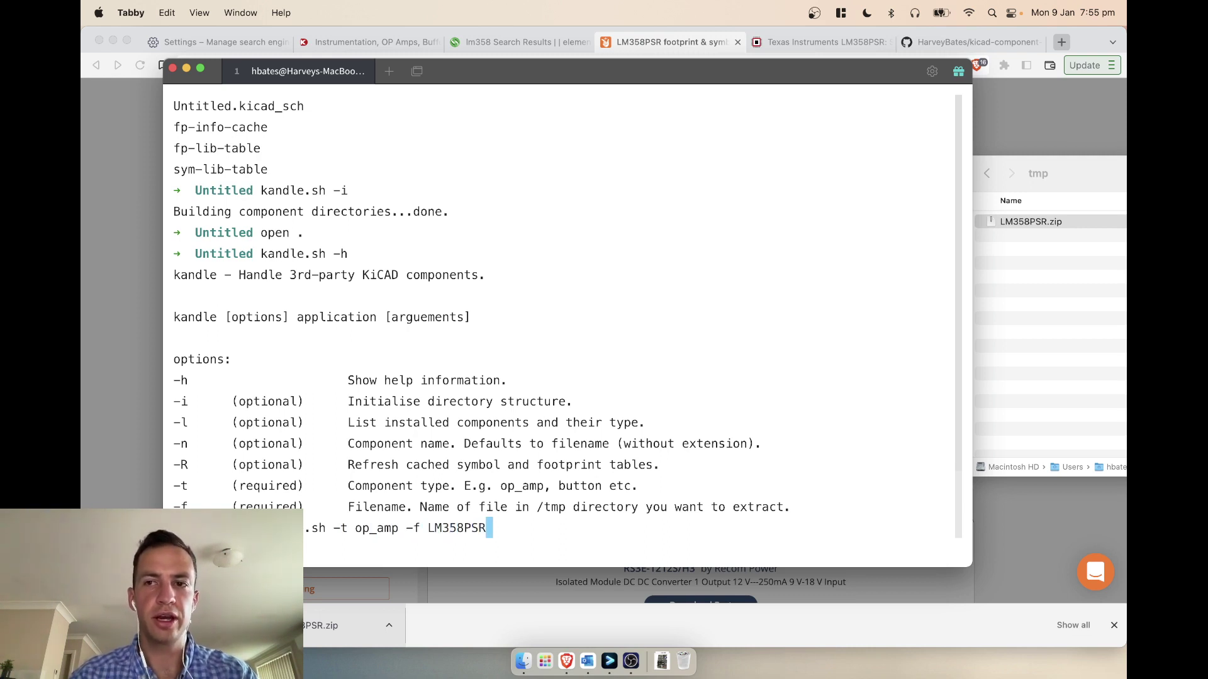
pyautogui.write('.zip')
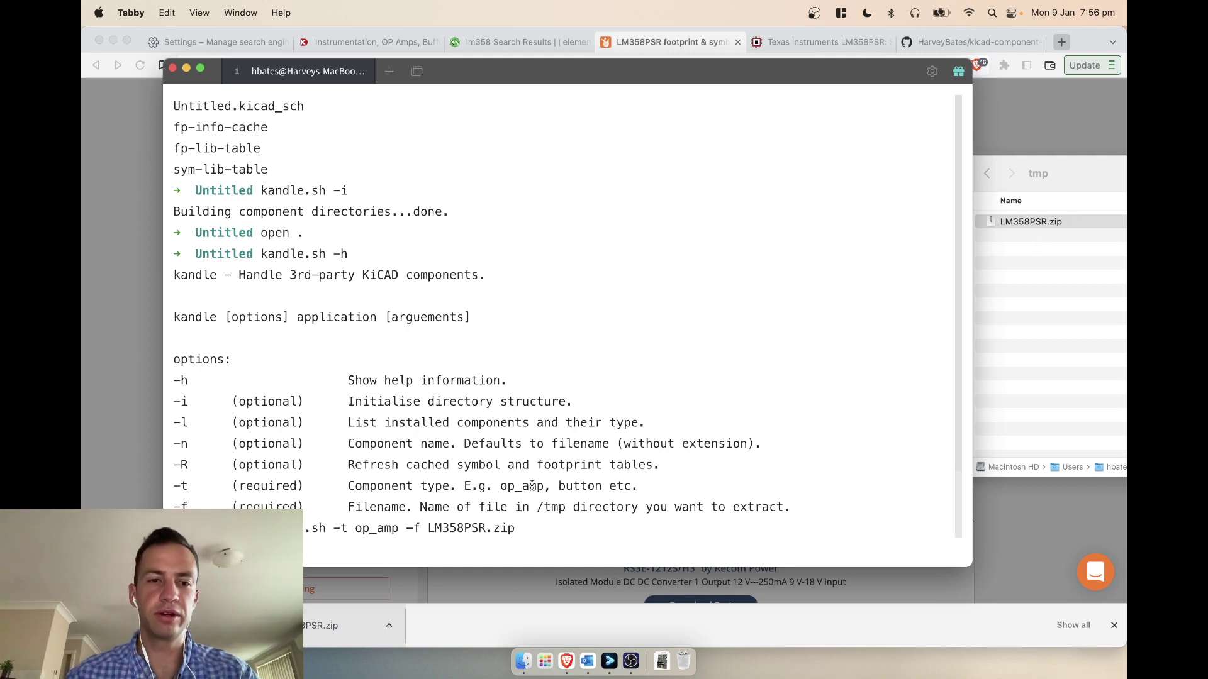
pyautogui.press('Return')
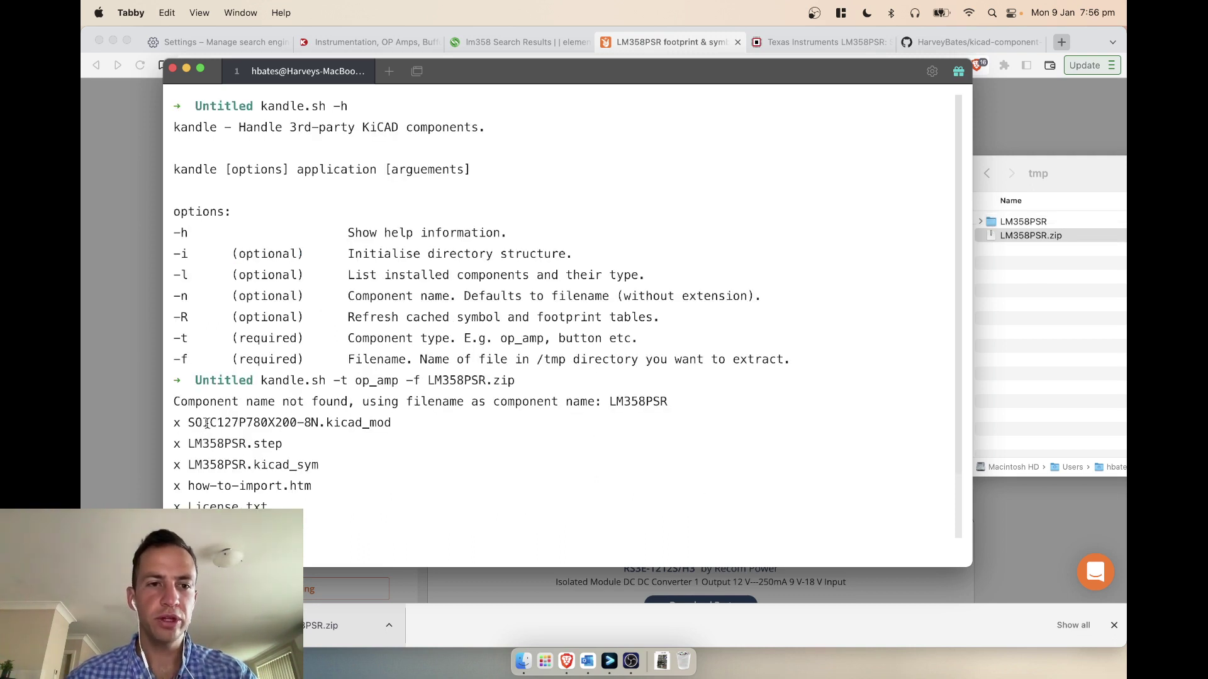
pyautogui.moveTo(190, 444); pyautogui.dragTo(268, 505)
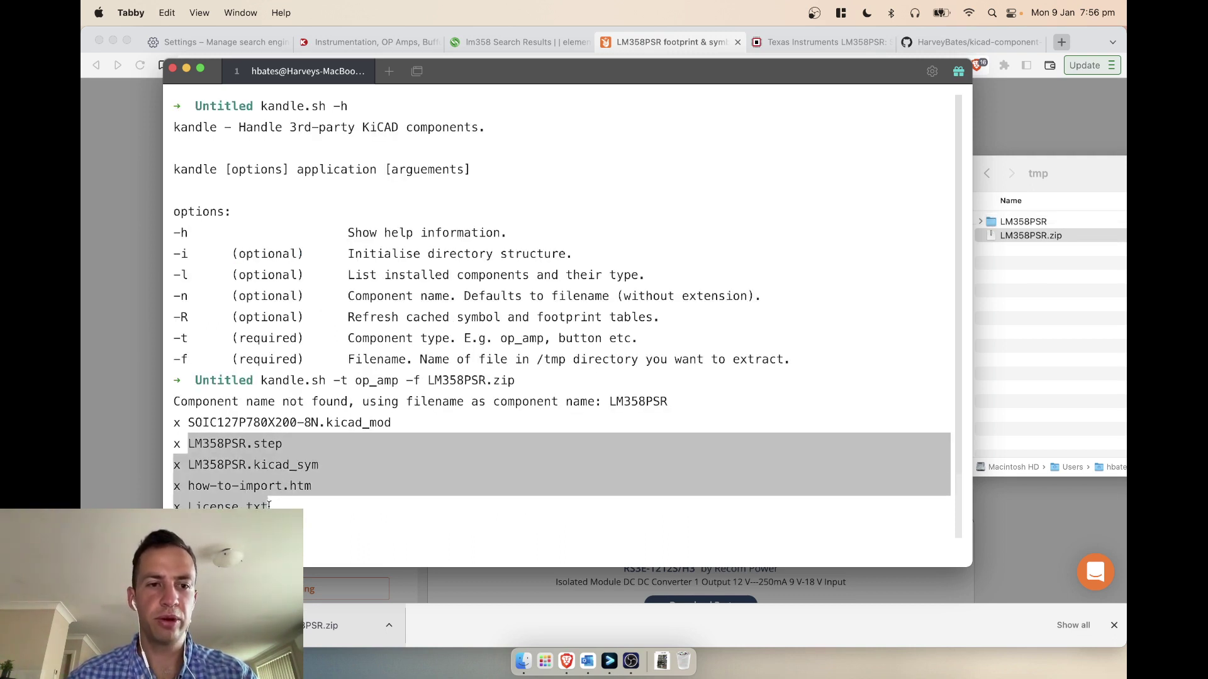
pyautogui.click(268, 505)
# Step: Switch to the Finder window and inspect the op_amp folder inside components/extern/3d_models
pyautogui.click(1007, 342)
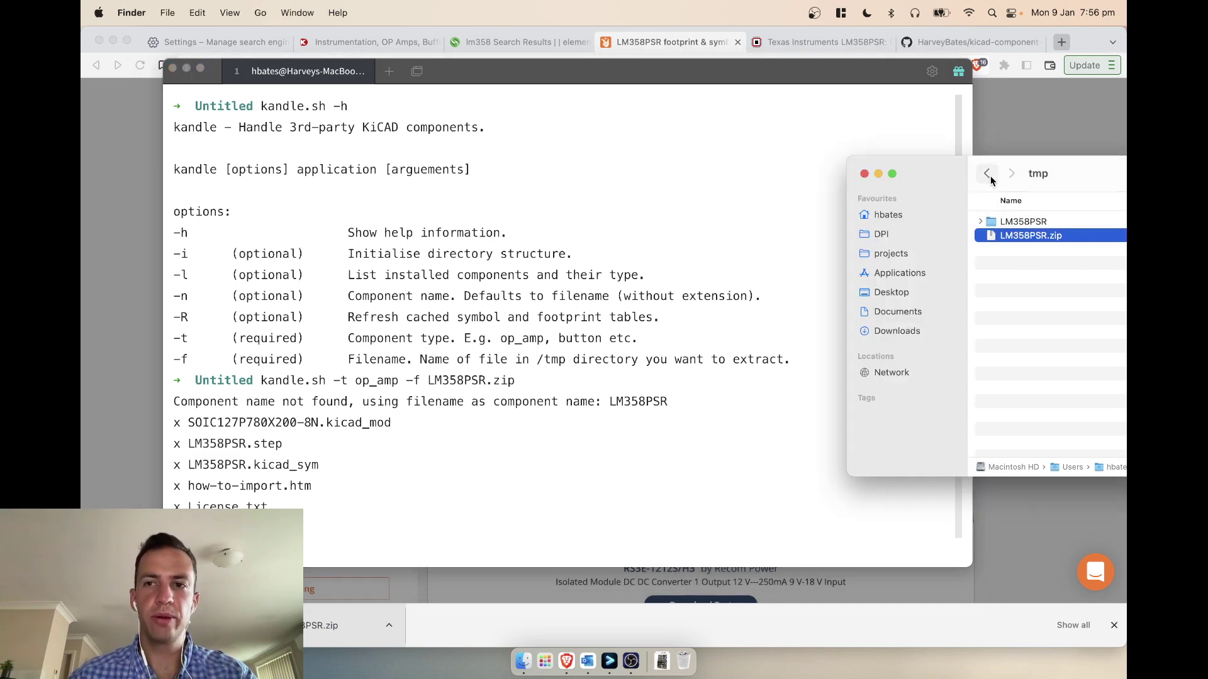
pyautogui.moveTo(1093, 180); pyautogui.dragTo(631, 149)
pyautogui.click(523, 143)
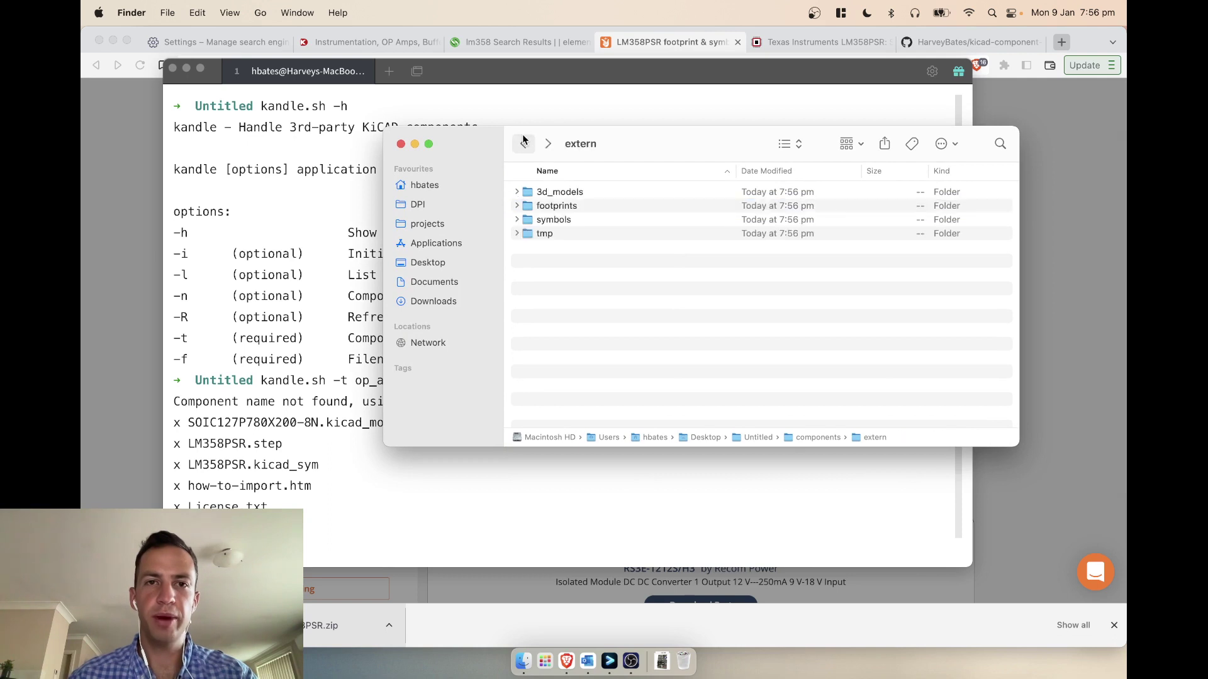
pyautogui.click(557, 191)
pyautogui.doubleClick(557, 191)
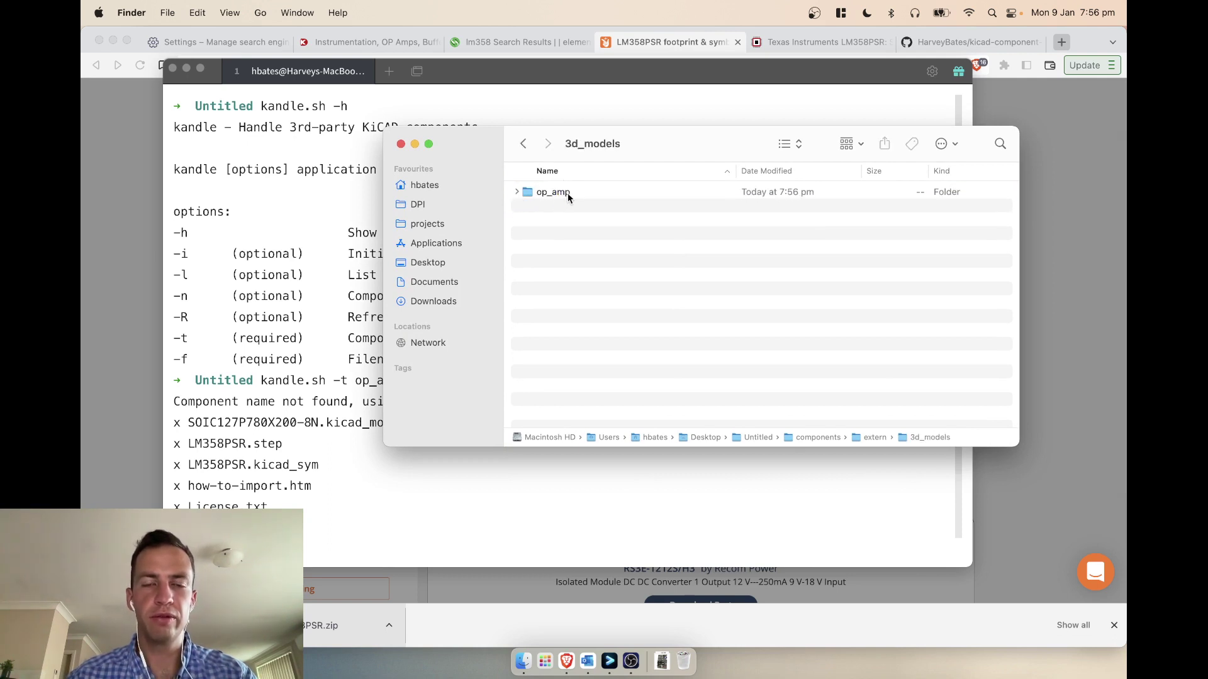
pyautogui.doubleClick(549, 193)
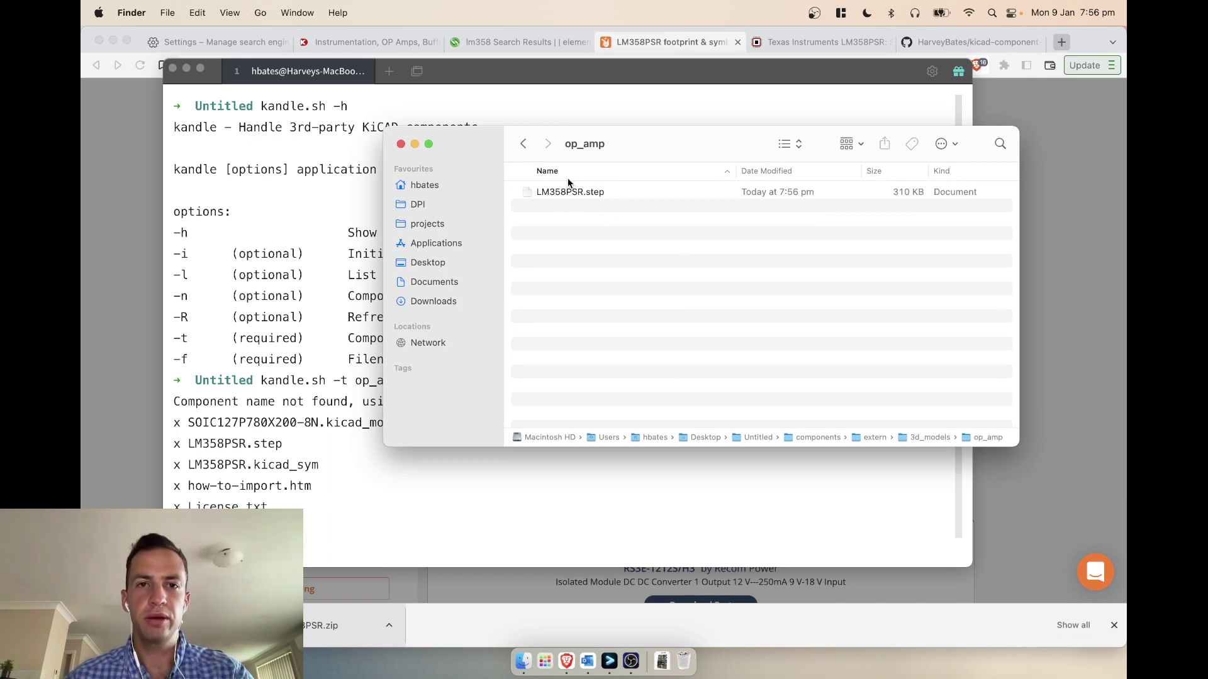
# Step: Inspect the op_amp.pretty folder inside extern/footprints and compare its file with the terminal's extraction list
pyautogui.click(529, 152)
pyautogui.click(527, 147)
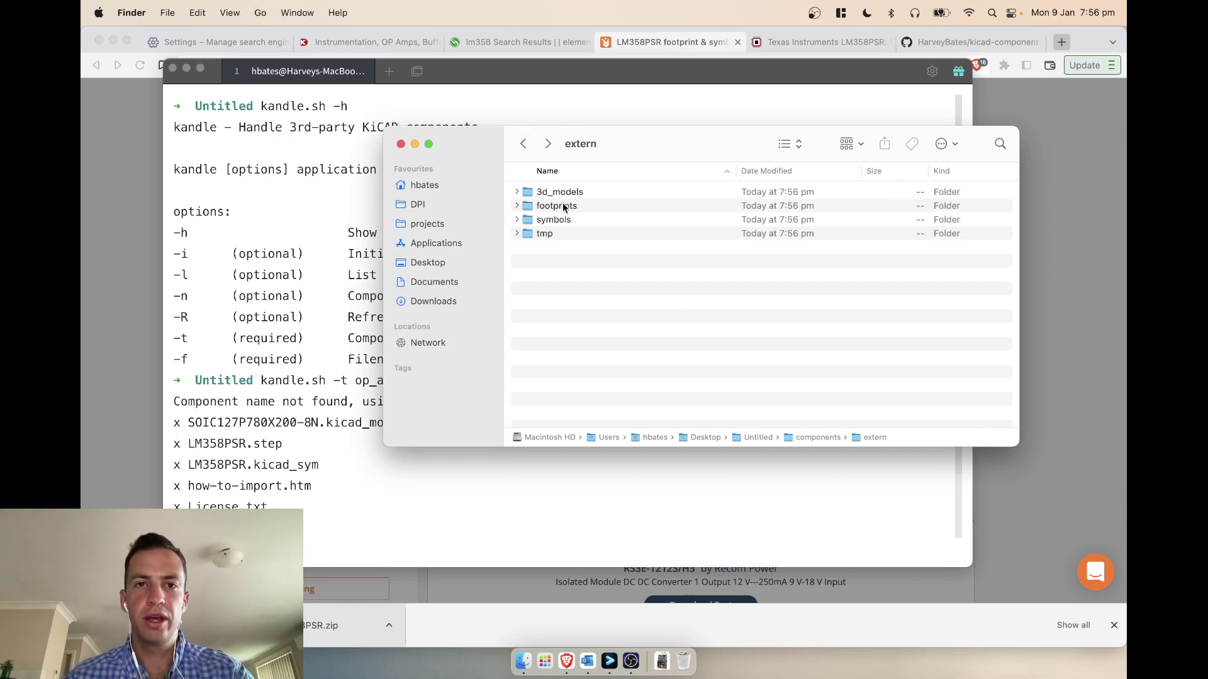
pyautogui.click(564, 205)
pyautogui.doubleClick(564, 205)
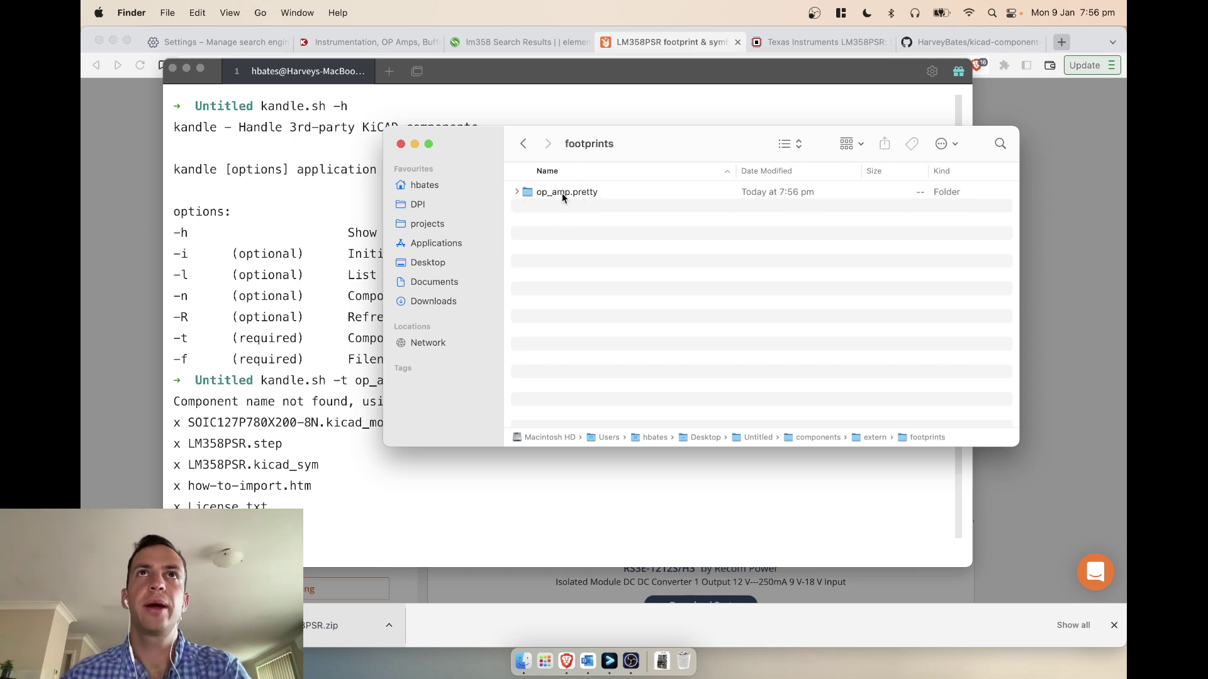
pyautogui.doubleClick(561, 192)
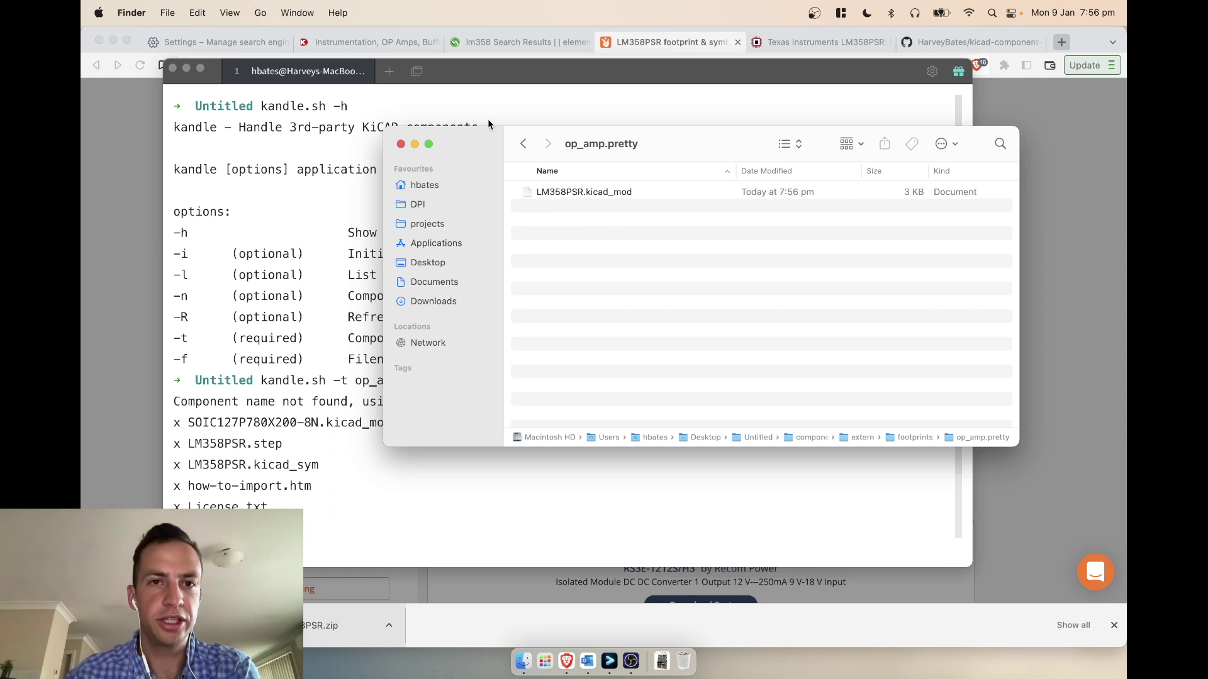
pyautogui.moveTo(473, 143); pyautogui.dragTo(666, 168)
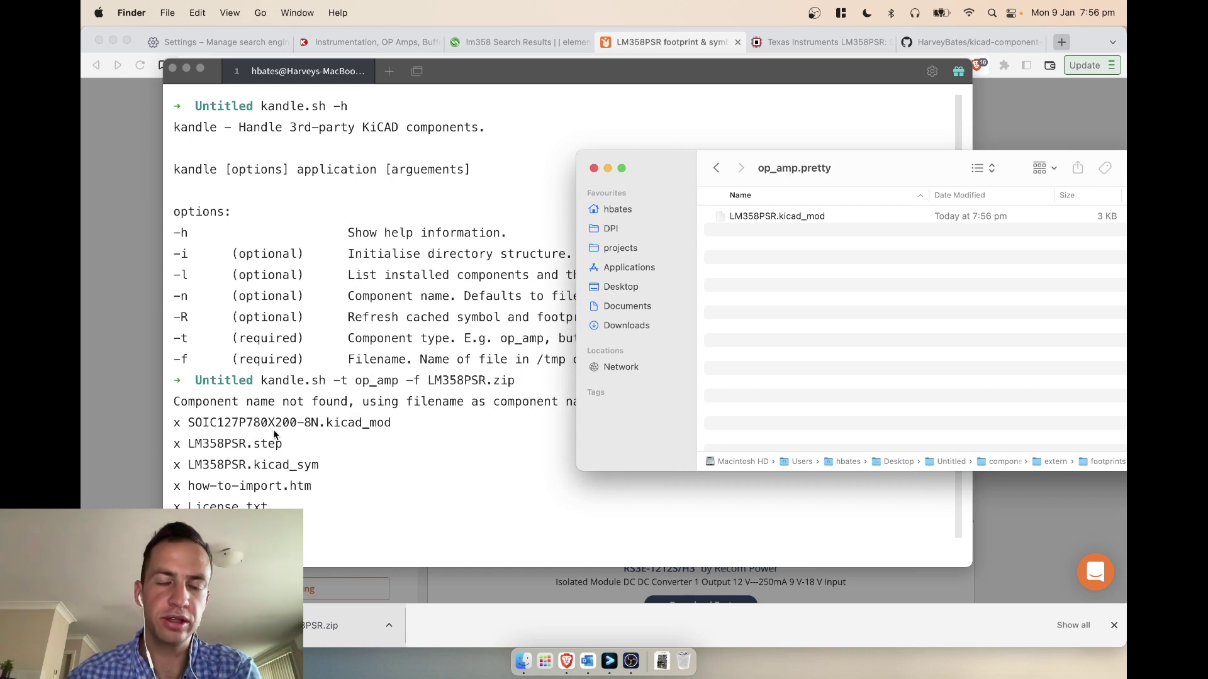
# Step: Inspect the op_amp folder inside extern/symbols, and return to the extern folder
pyautogui.click(721, 169)
pyautogui.click(722, 168)
pyautogui.doubleClick(745, 244)
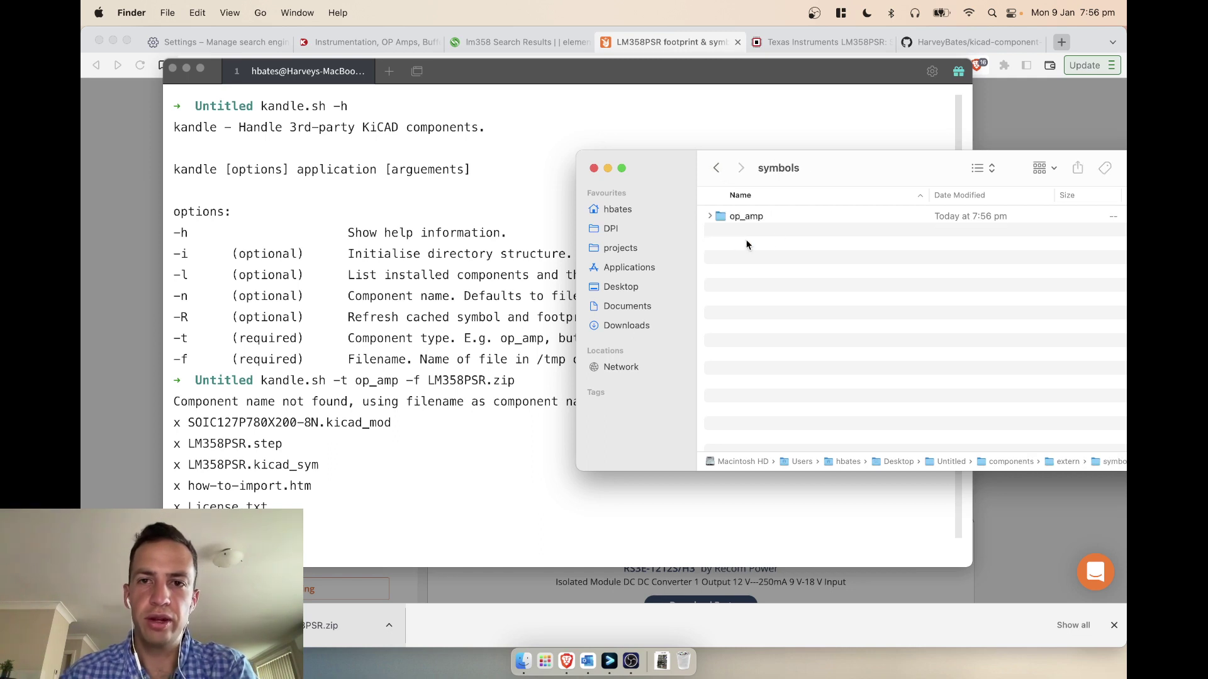
pyautogui.doubleClick(749, 217)
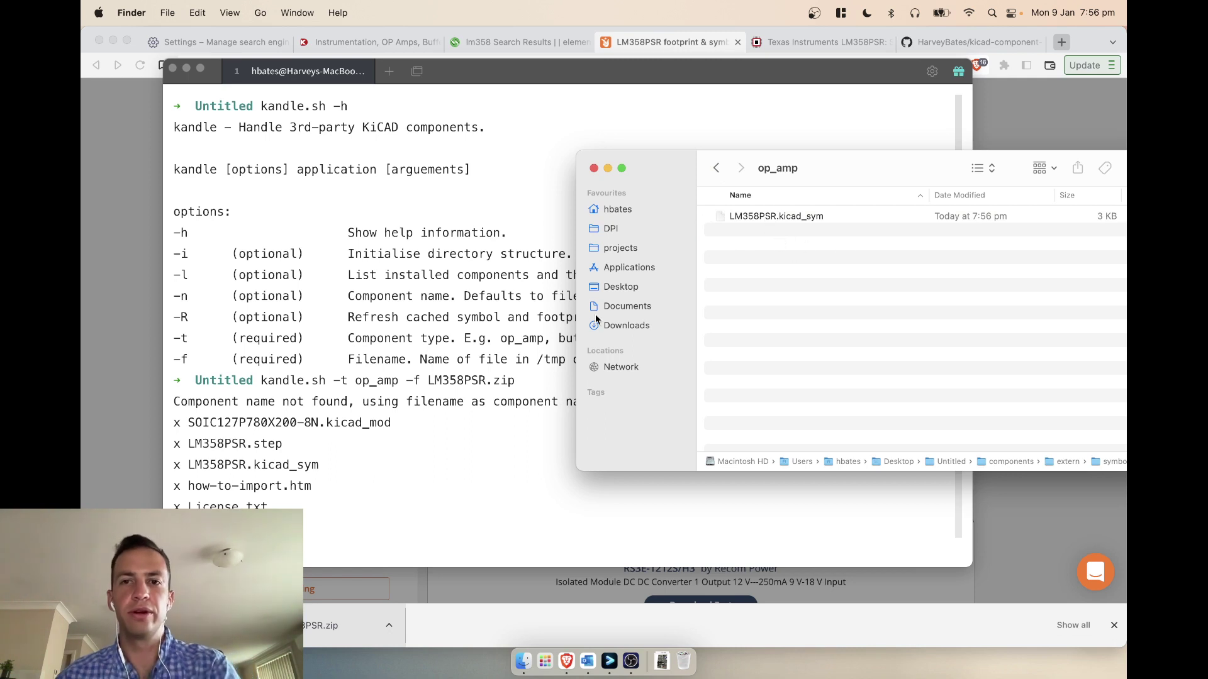
pyautogui.click(463, 442)
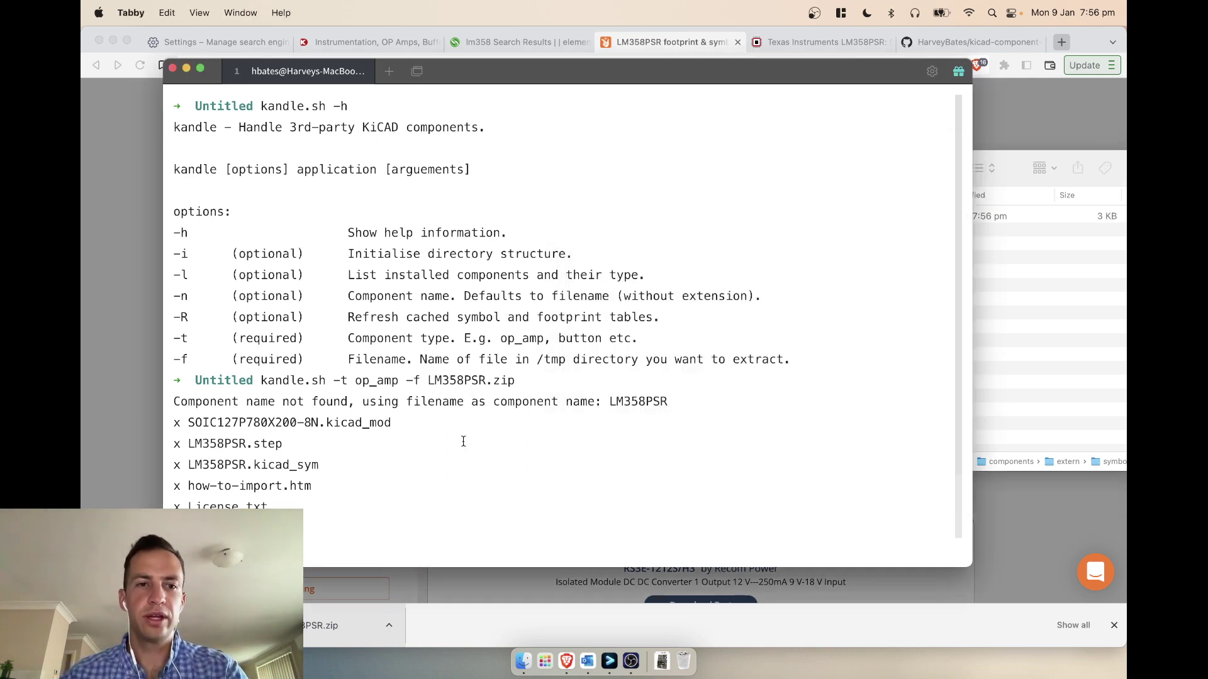
pyautogui.click(1061, 288)
pyautogui.click(716, 168)
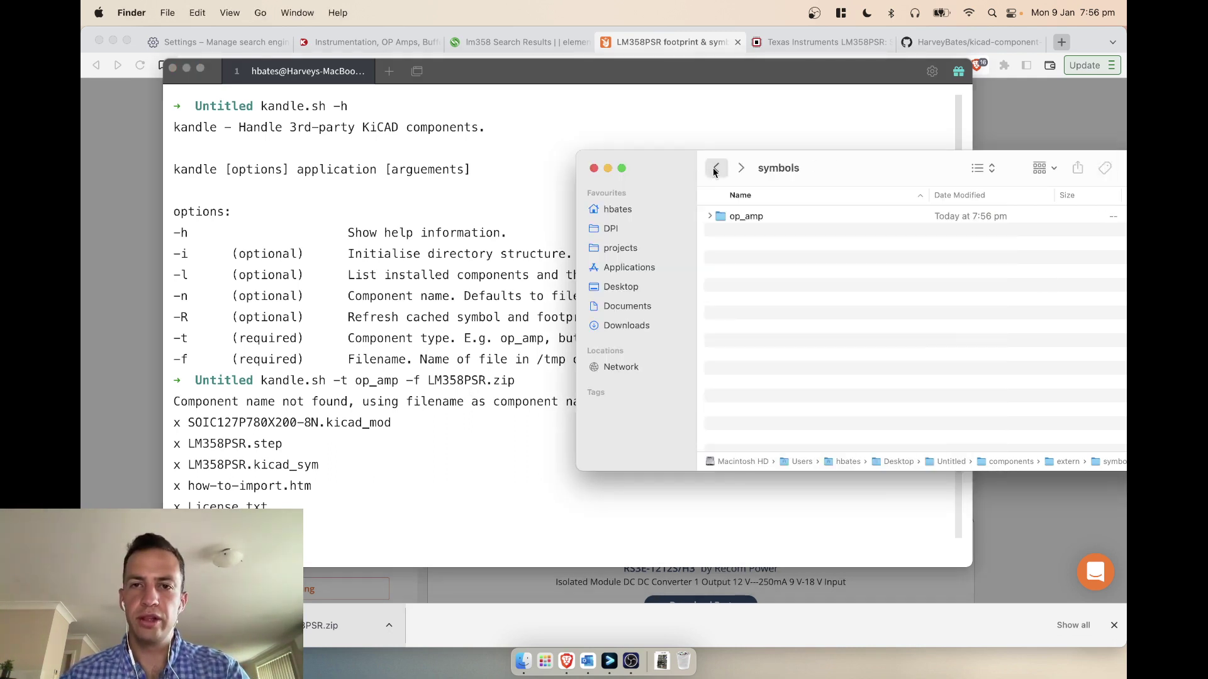
pyautogui.click(716, 168)
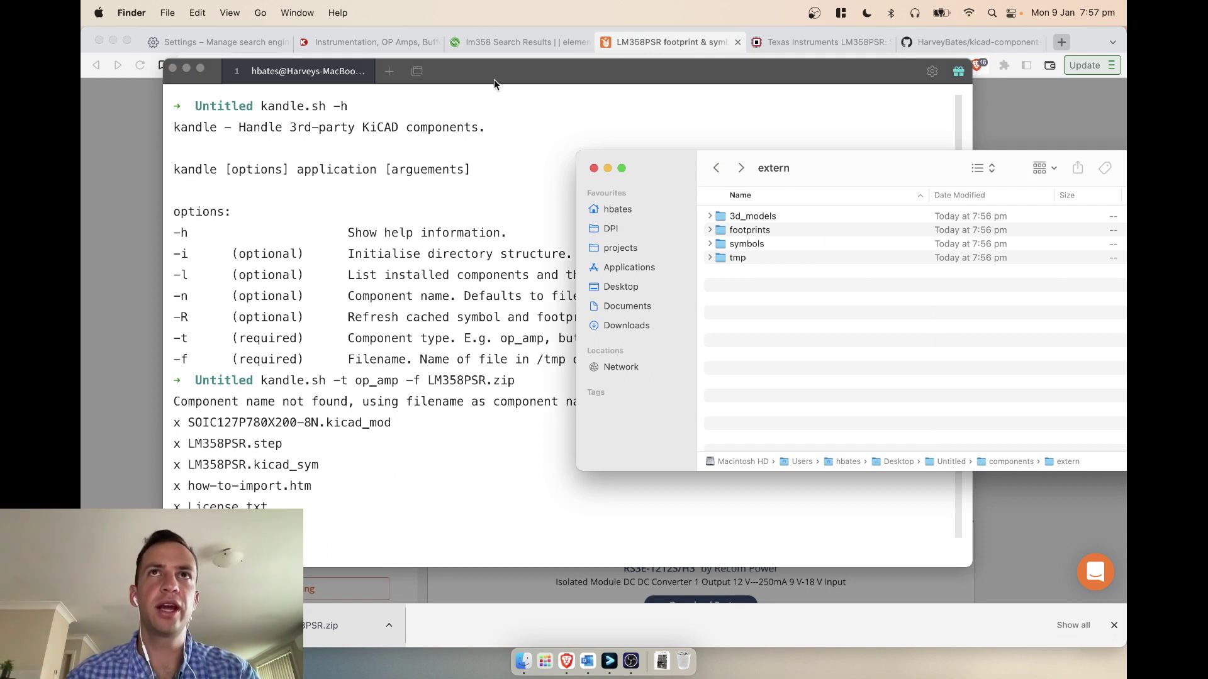
# Step: Refresh the project's cached symbol and footprint tables from the Tabby terminal with kandle.sh -R
pyautogui.click(412, 175)
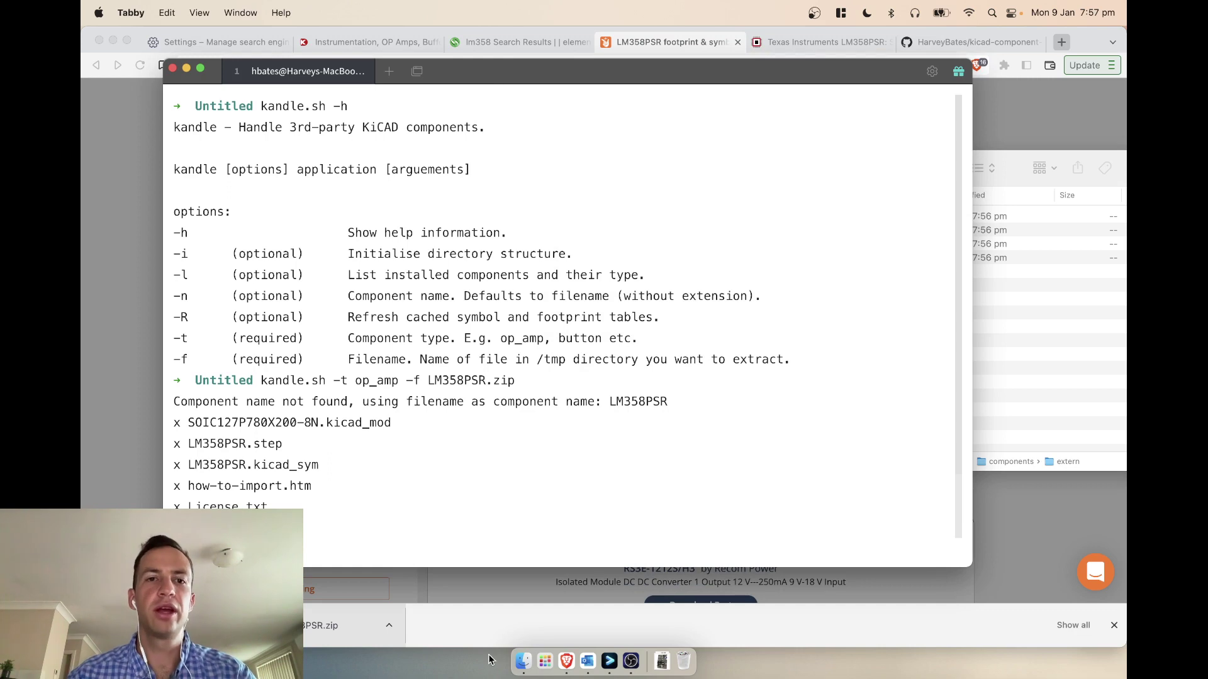
pyautogui.moveTo(501, 89); pyautogui.dragTo(573, 68)
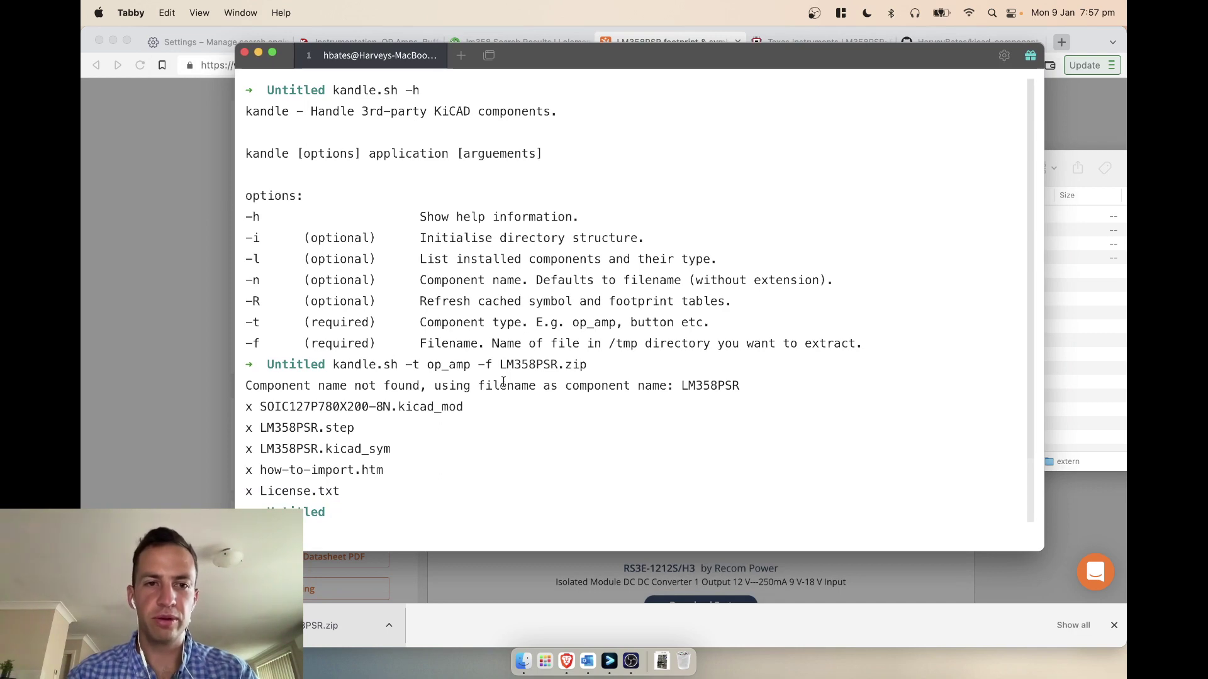
pyautogui.write('kandle.sh -R')
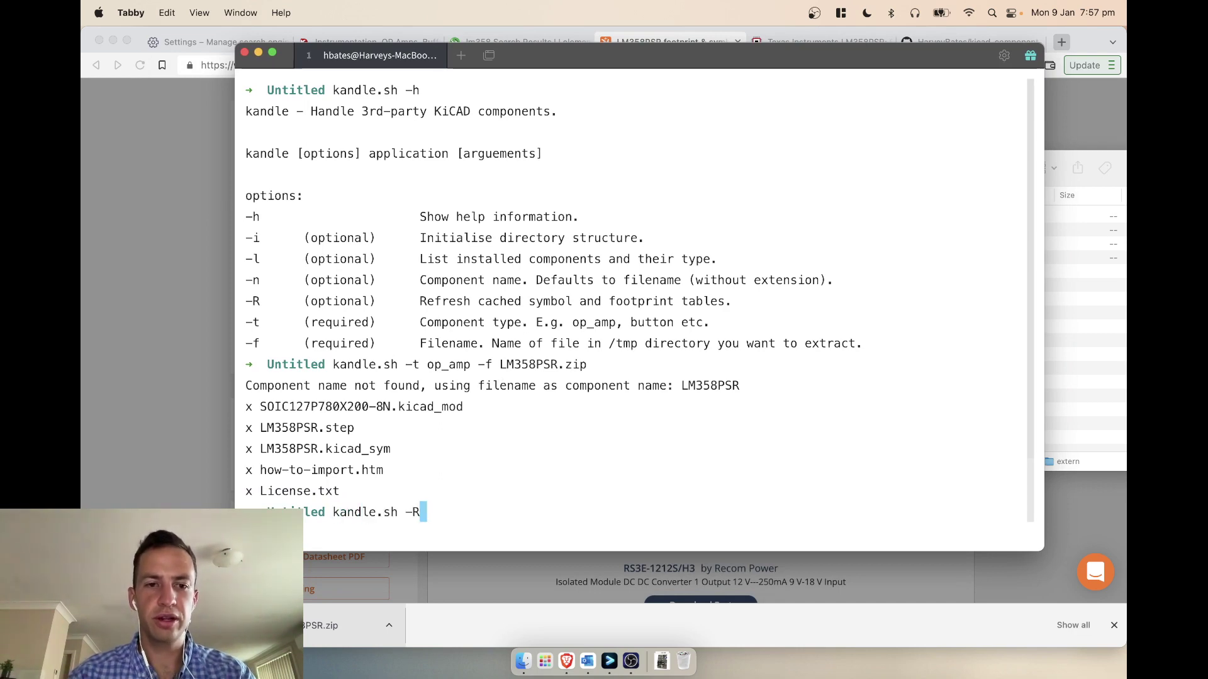
pyautogui.press('Return')
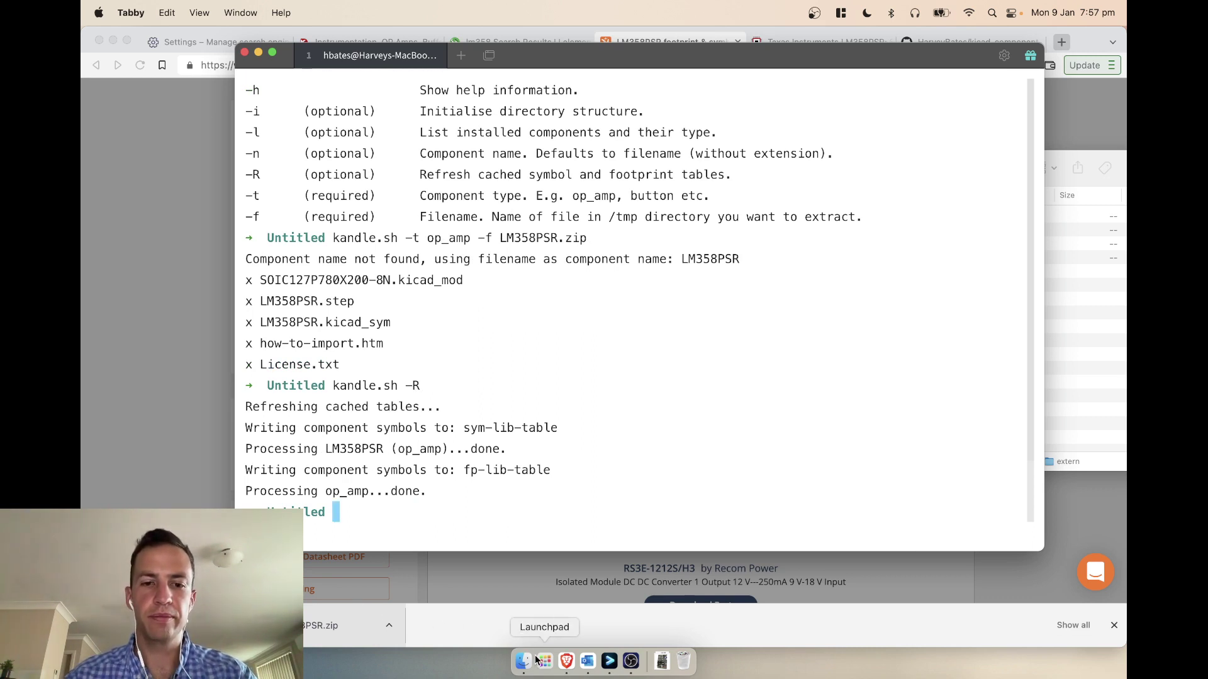
# Step: Open the project folder from the terminal with open ., launch Untitled.kicad_pro in KiCad and open its schematic
pyautogui.write('open .')
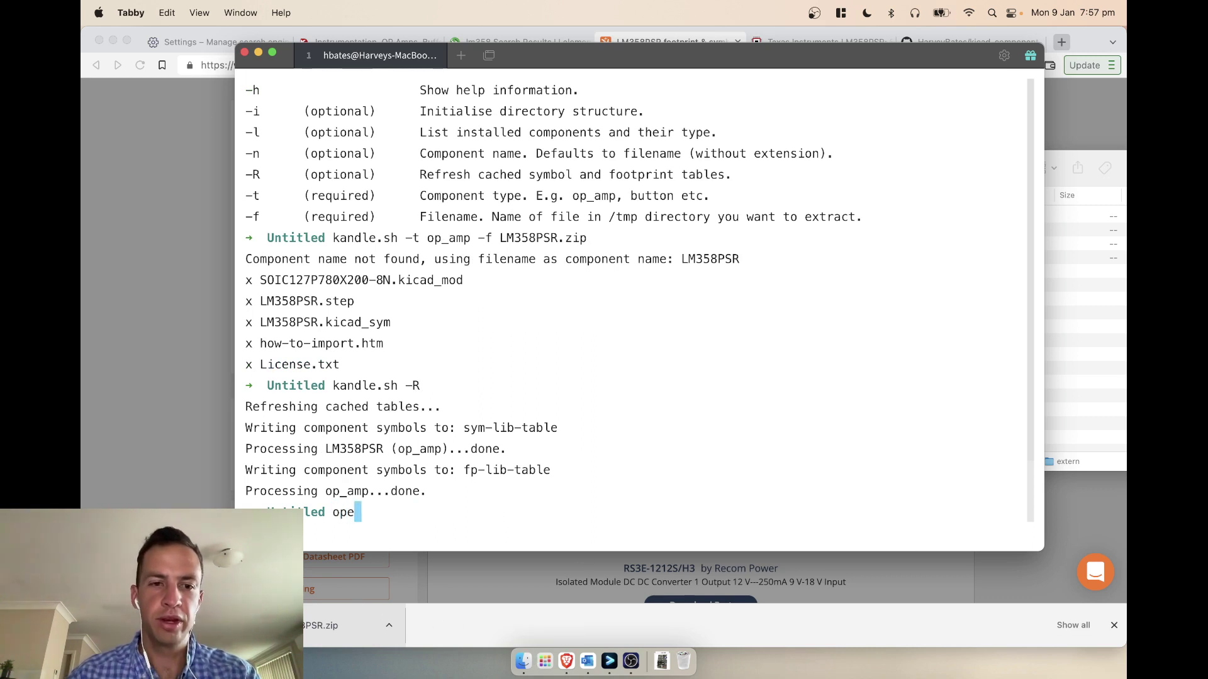
pyautogui.press('Return')
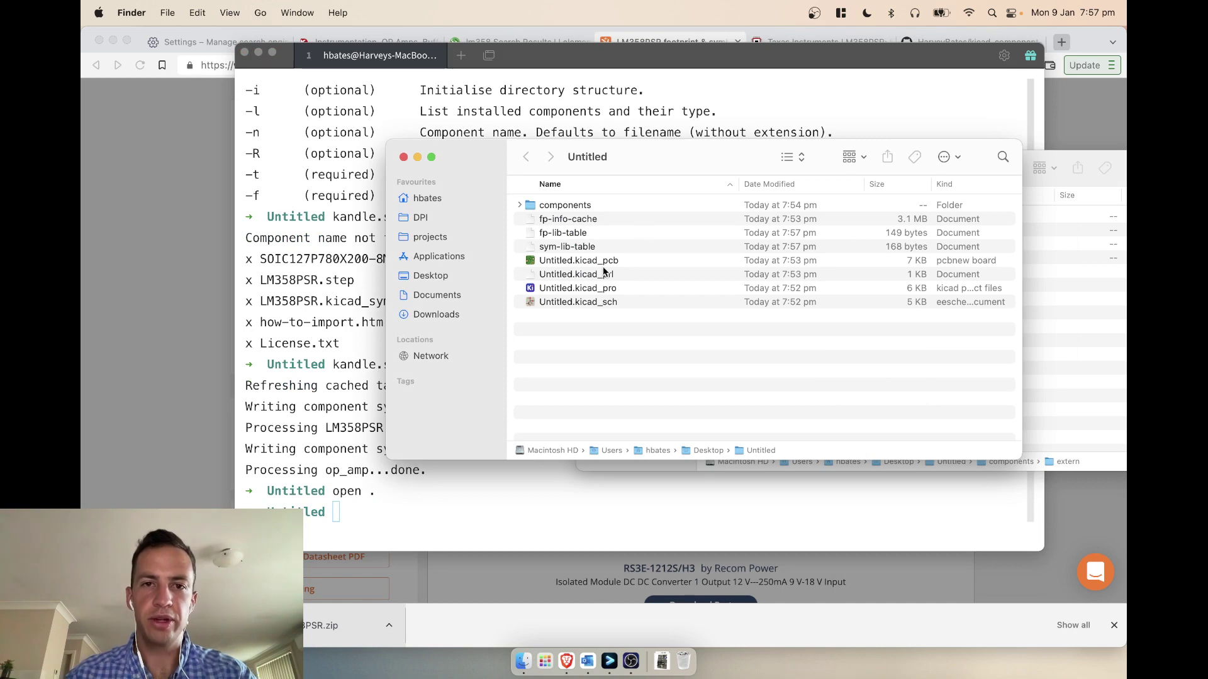
pyautogui.doubleClick(574, 289)
pyautogui.doubleClick(428, 242)
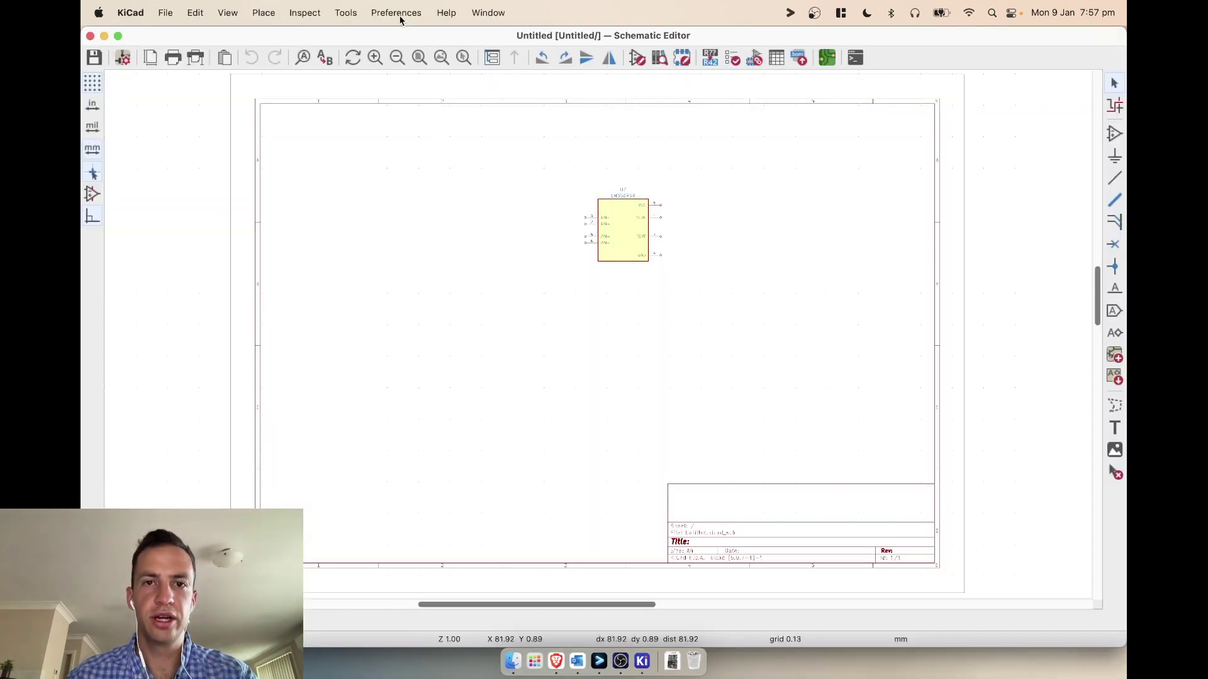
# Step: Review the project-specific libraries in the schematic editor's Symbol Libraries manager and close it without changes
pyautogui.click(398, 13)
pyautogui.click(410, 52)
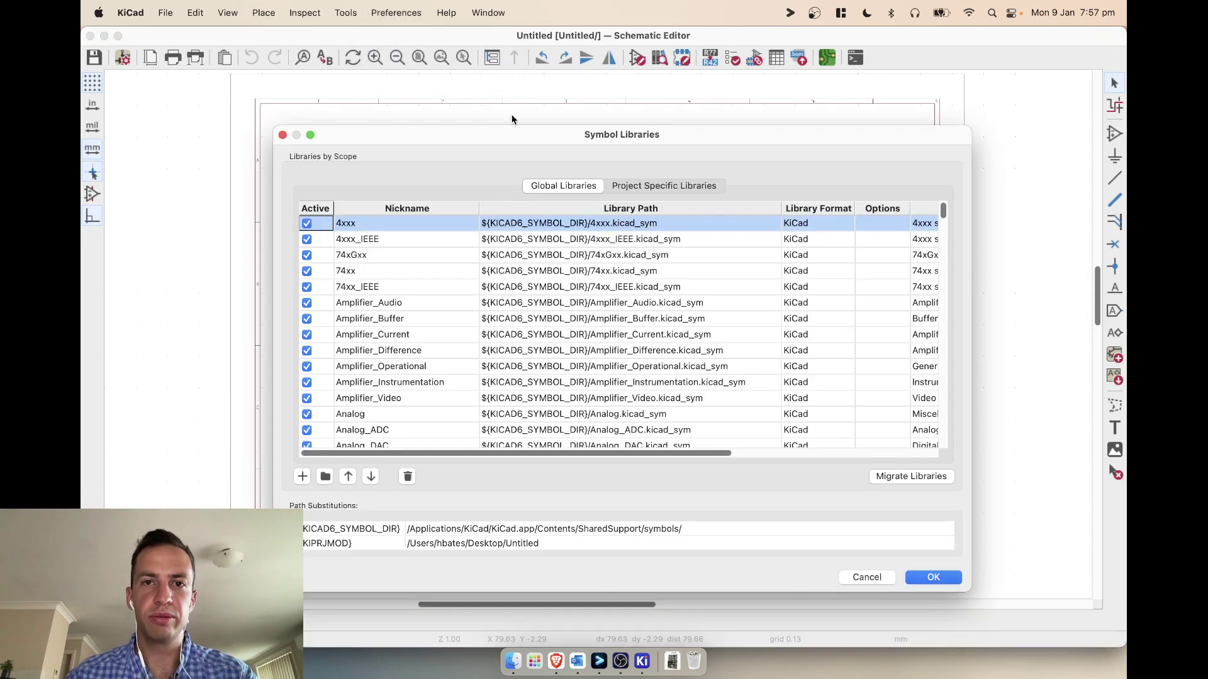
pyautogui.click(634, 187)
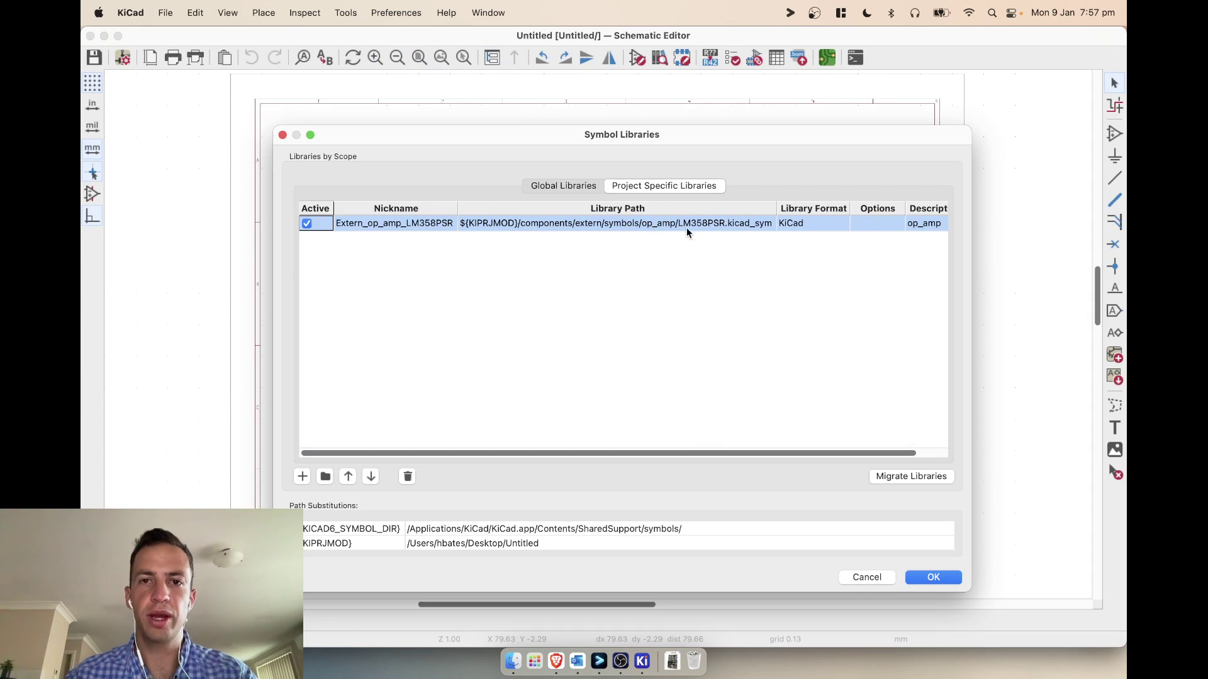
pyautogui.click(866, 576)
# Step: Delete the existing op-amp symbol from the schematic and save the sheet
pyautogui.click(621, 237)
pyautogui.press('Delete')
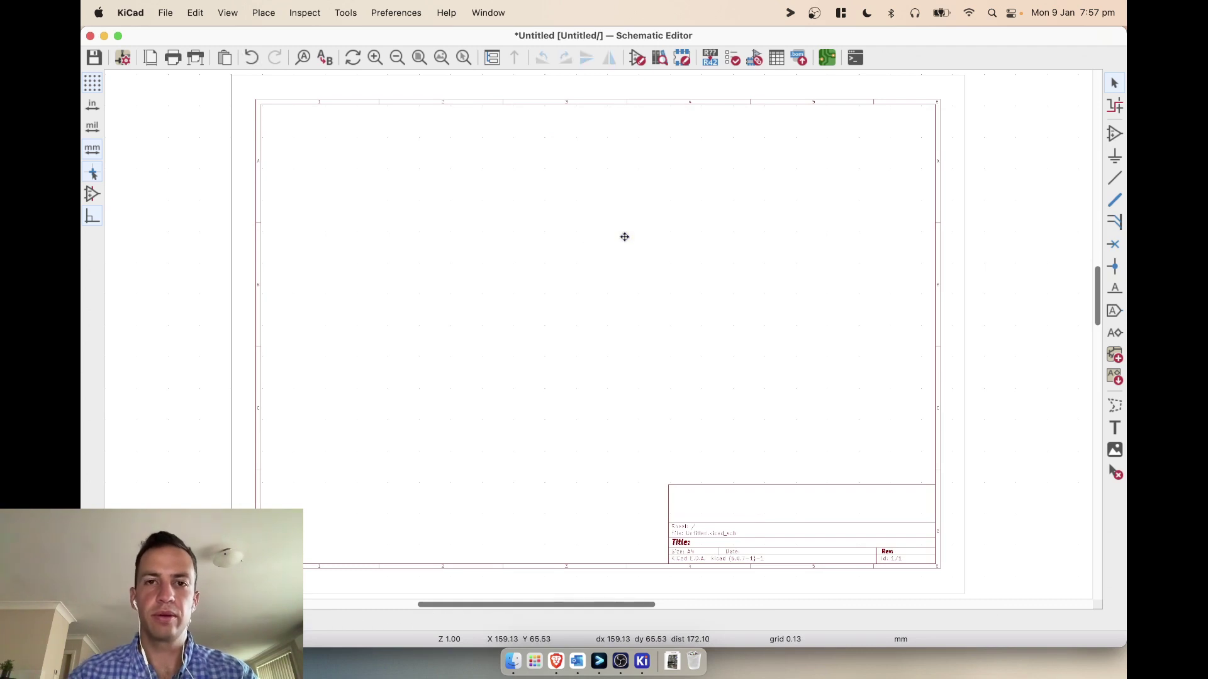
pyautogui.press('super+s')
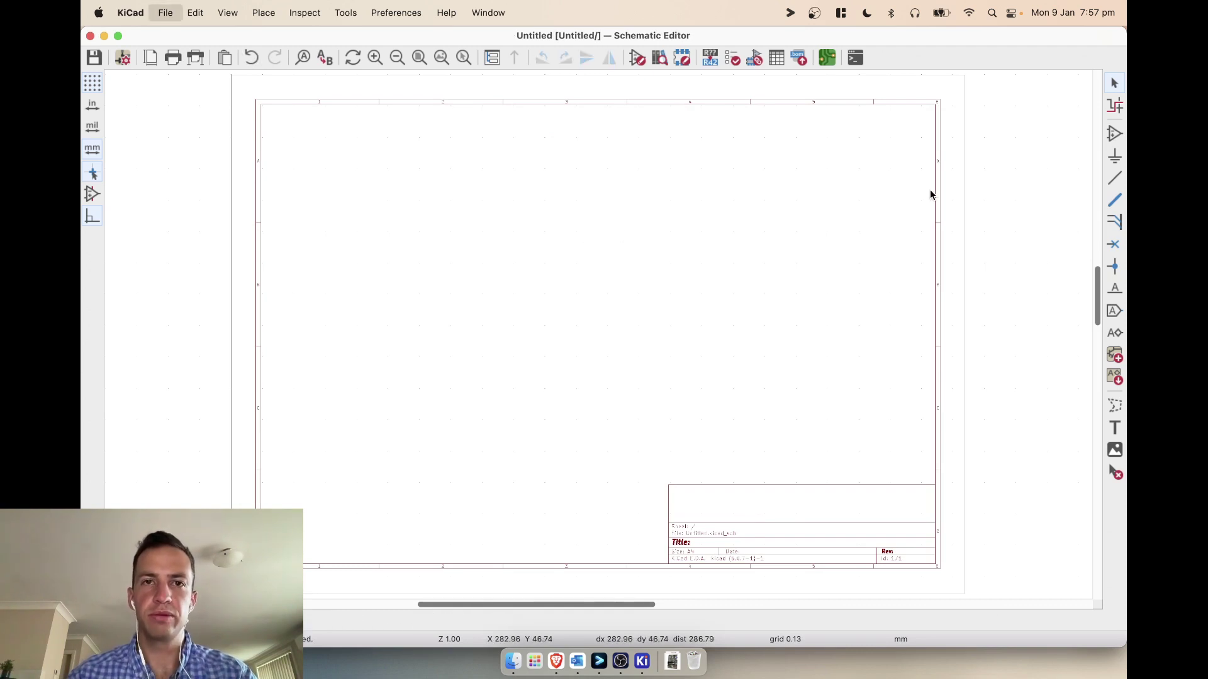
# Step: Place the LM358PSR symbol from the Extern_op_amp_LM358PSR library in the middle of the sheet, save the schematic and close its editor
pyautogui.click(1113, 134)
pyautogui.click(663, 302)
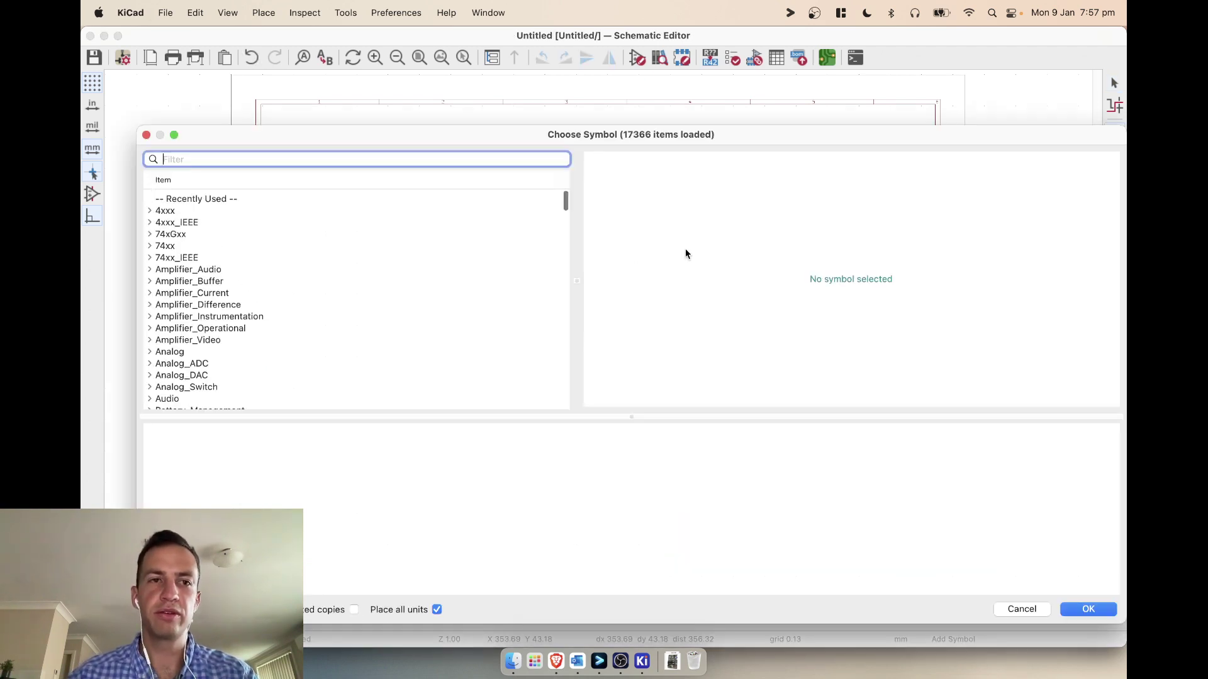
pyautogui.write('Extern_')
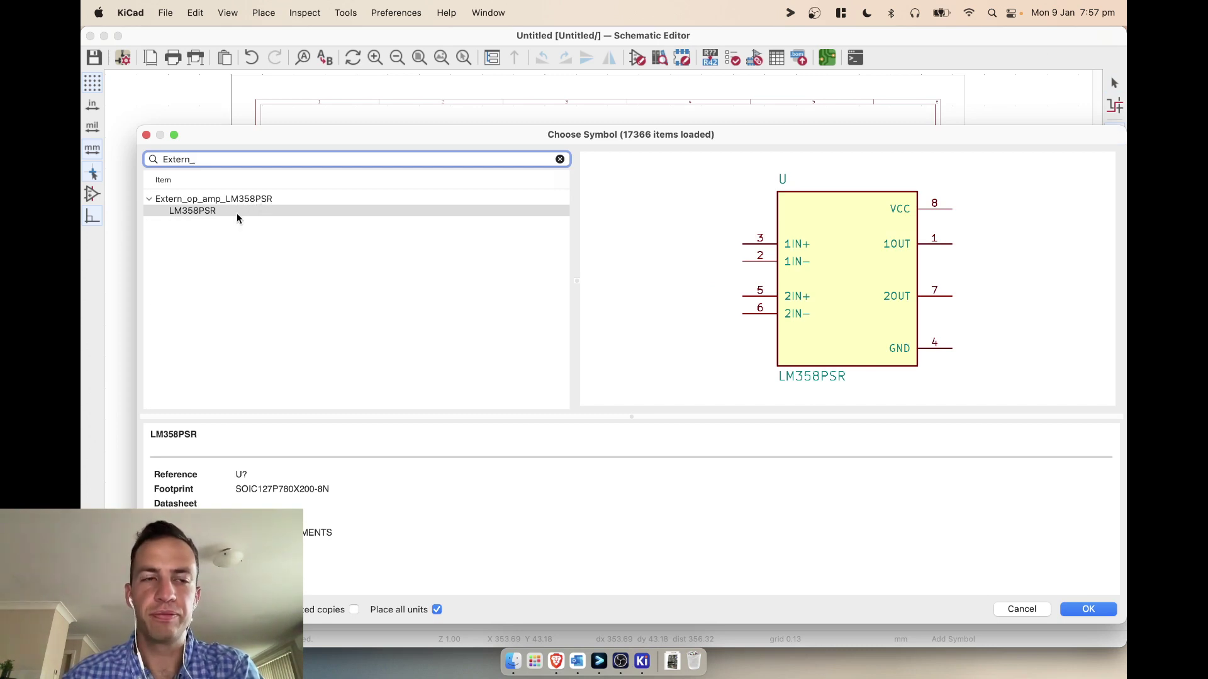
pyautogui.click(1088, 610)
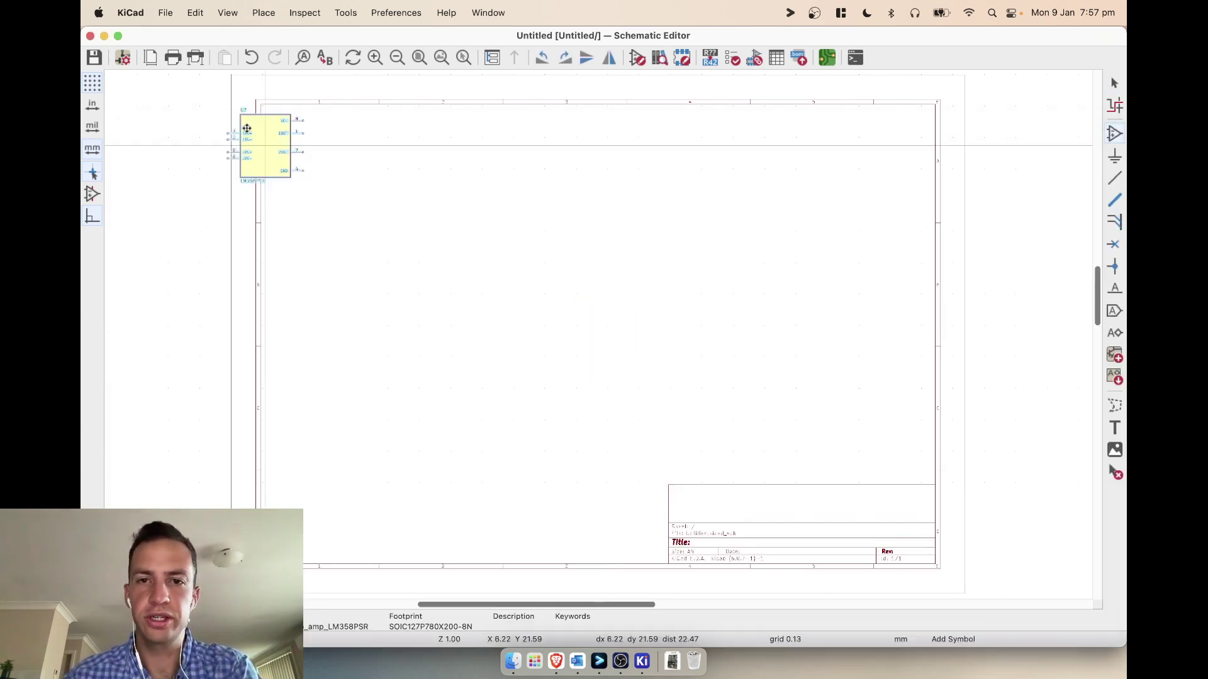
pyautogui.click(600, 270)
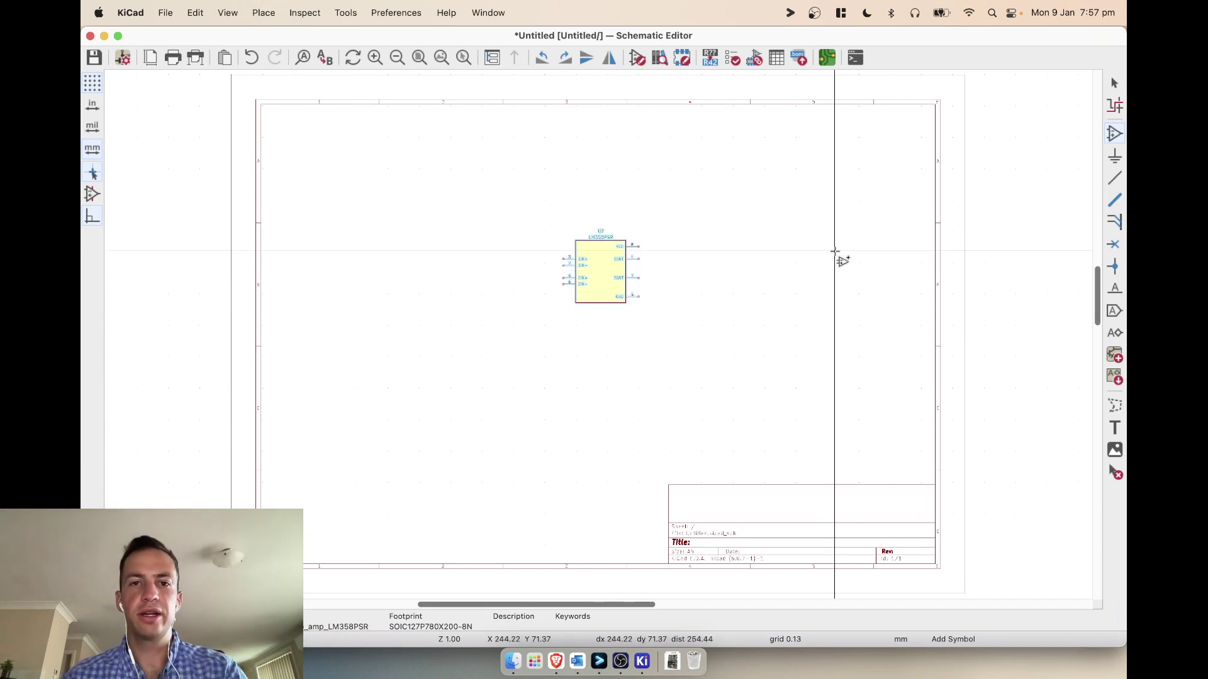
pyautogui.press('Escape')
pyautogui.press('super+s')
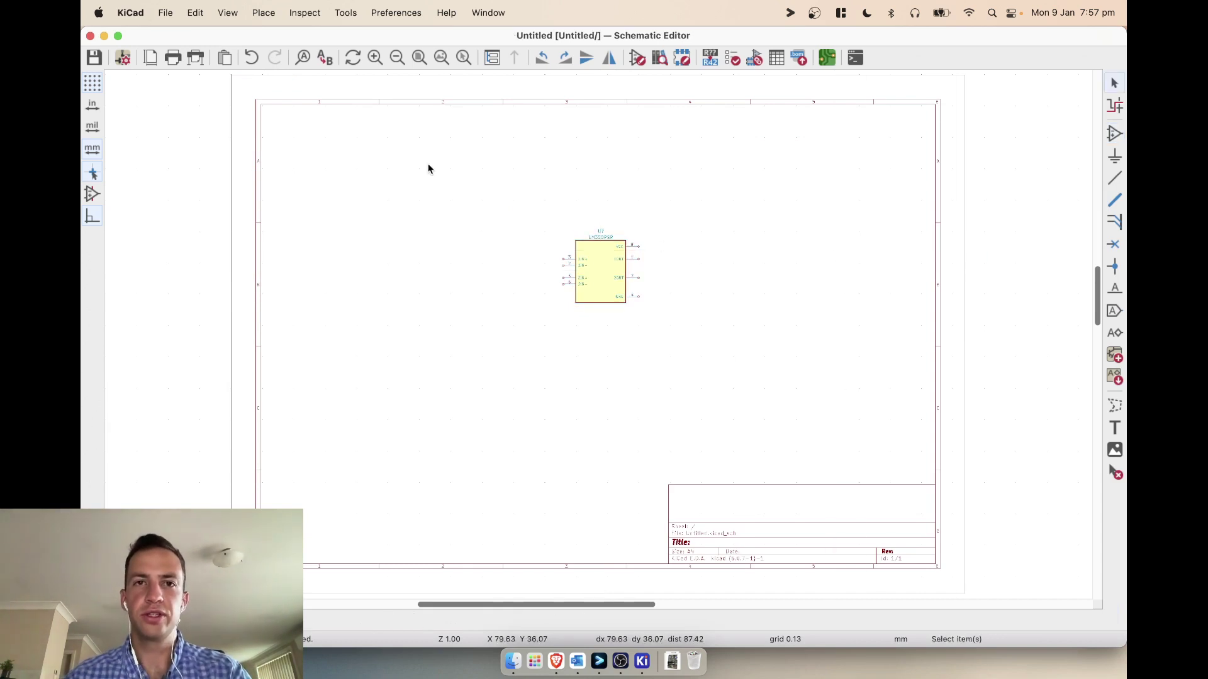
pyautogui.click(90, 36)
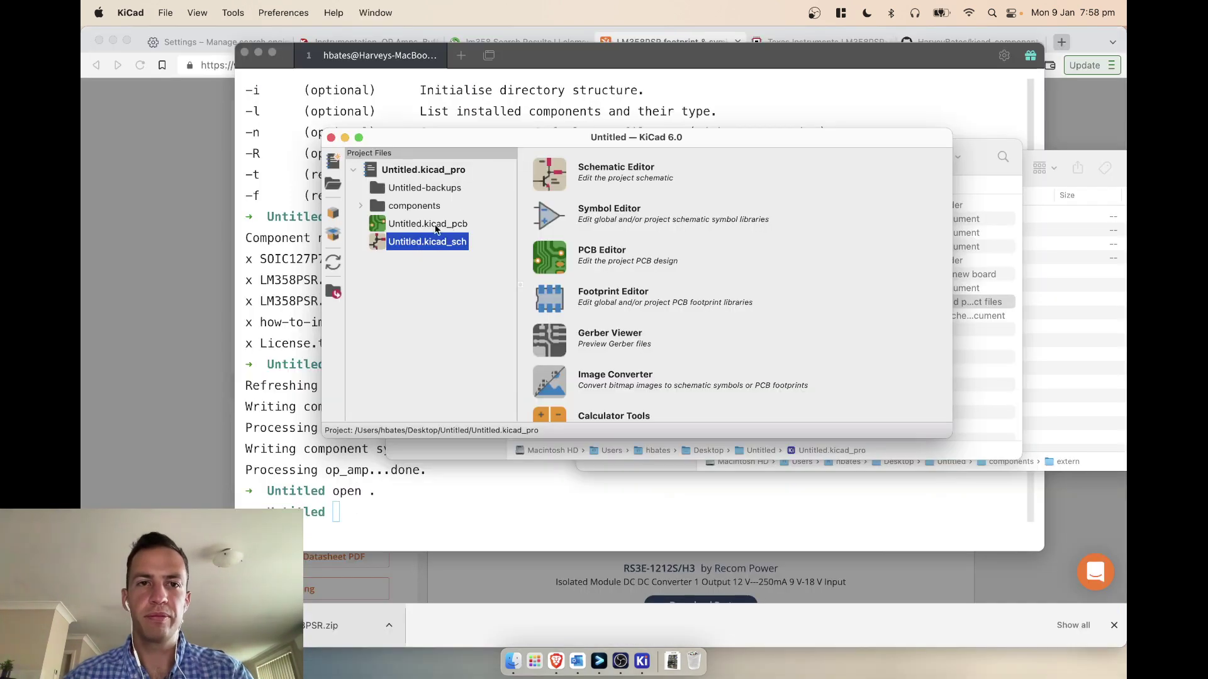
# Step: Open the project's Untitled.kicad_pcb board and delete the existing SOIC127P780X200-8N footprint
pyautogui.click(549, 233)
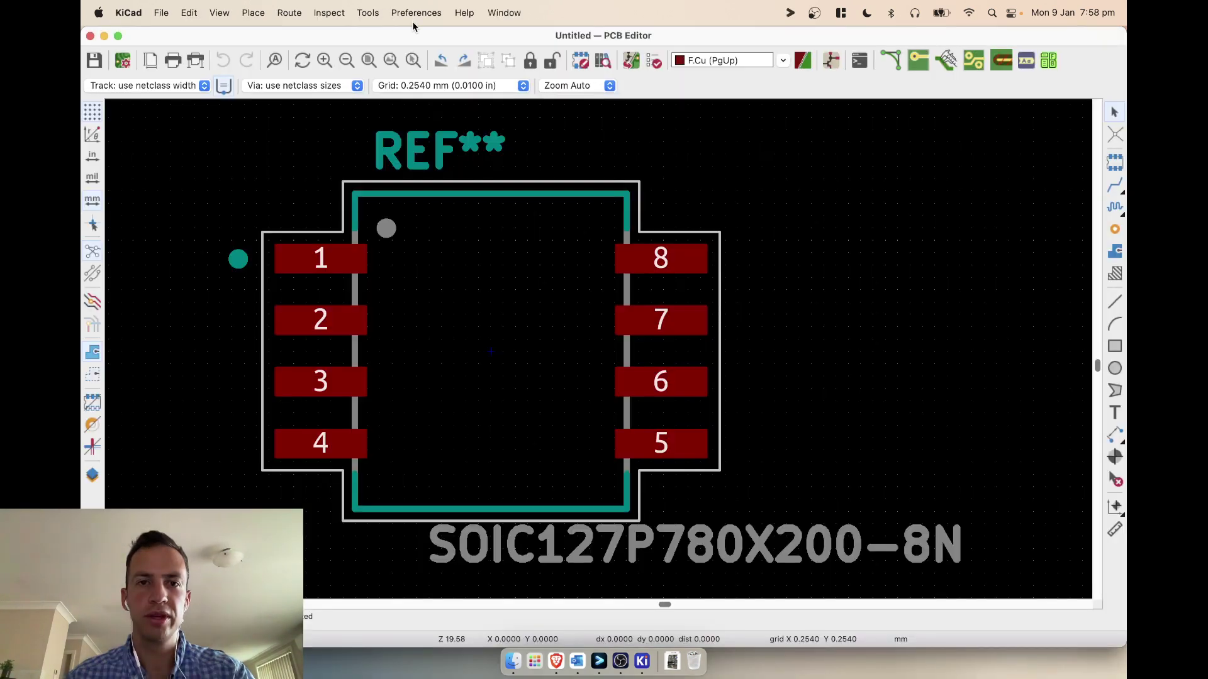
pyautogui.click(515, 330)
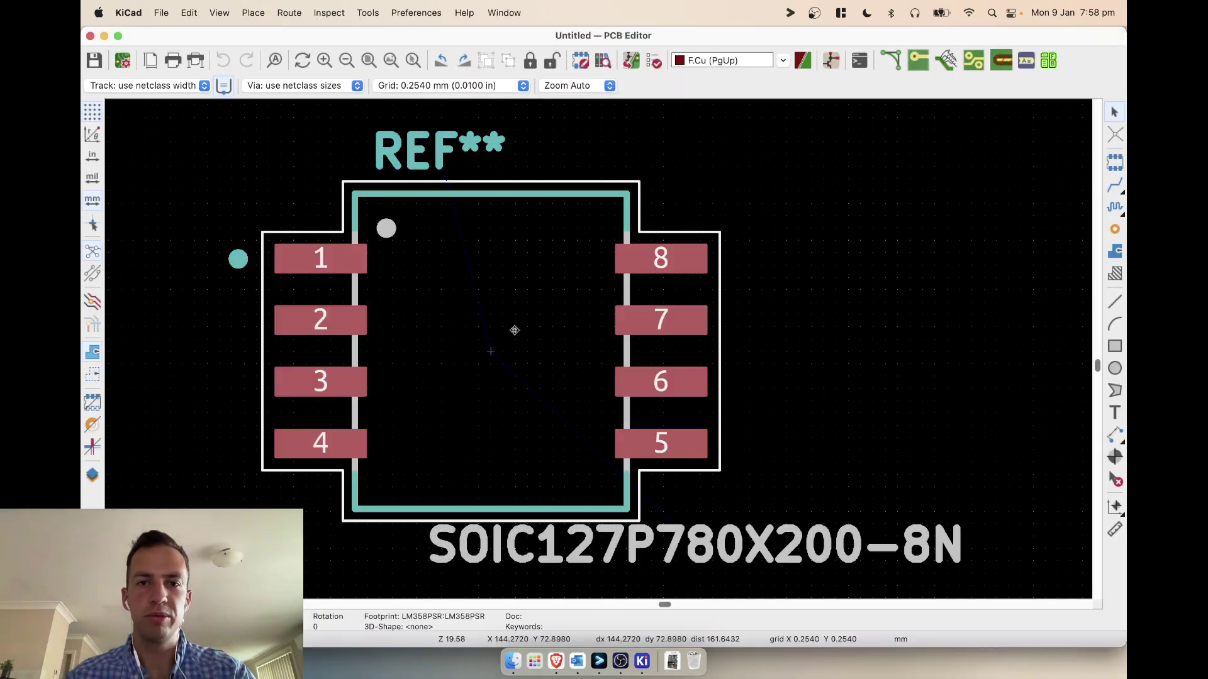
pyautogui.press('Delete')
# Step: Place the LM358PSR footprint from the Extern_op_amp library inside the board sheet, then close the PCB editor
pyautogui.scroll(-10, 598, 351)
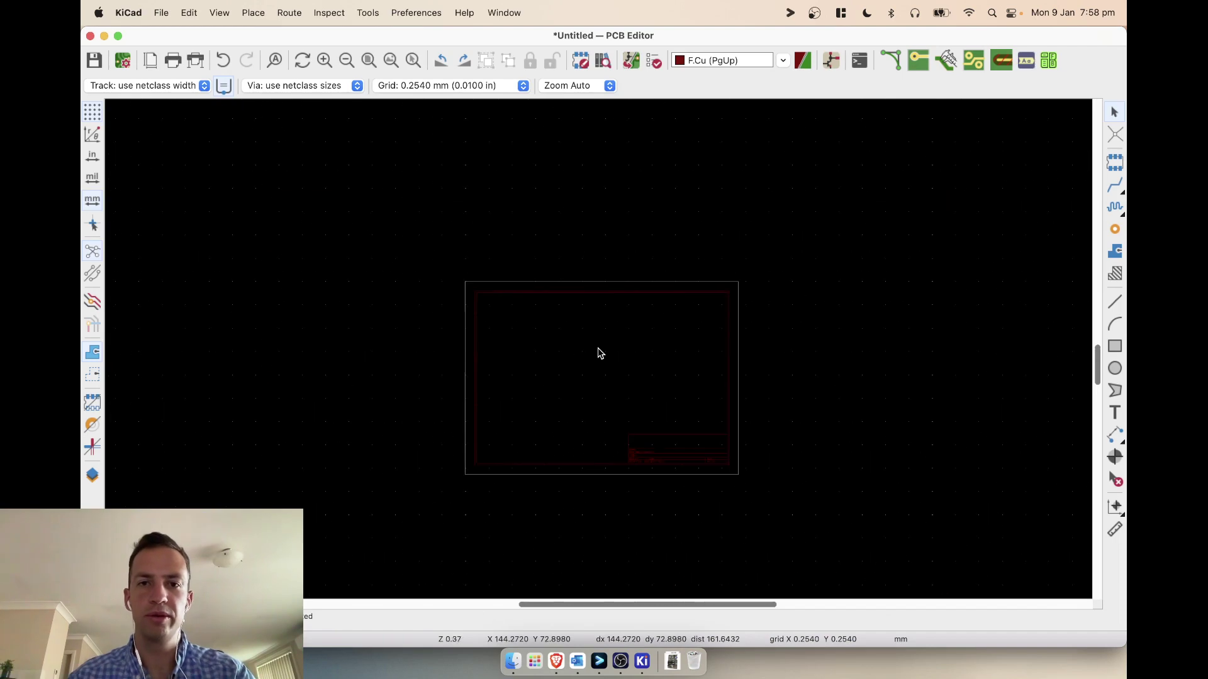
pyautogui.click(1114, 163)
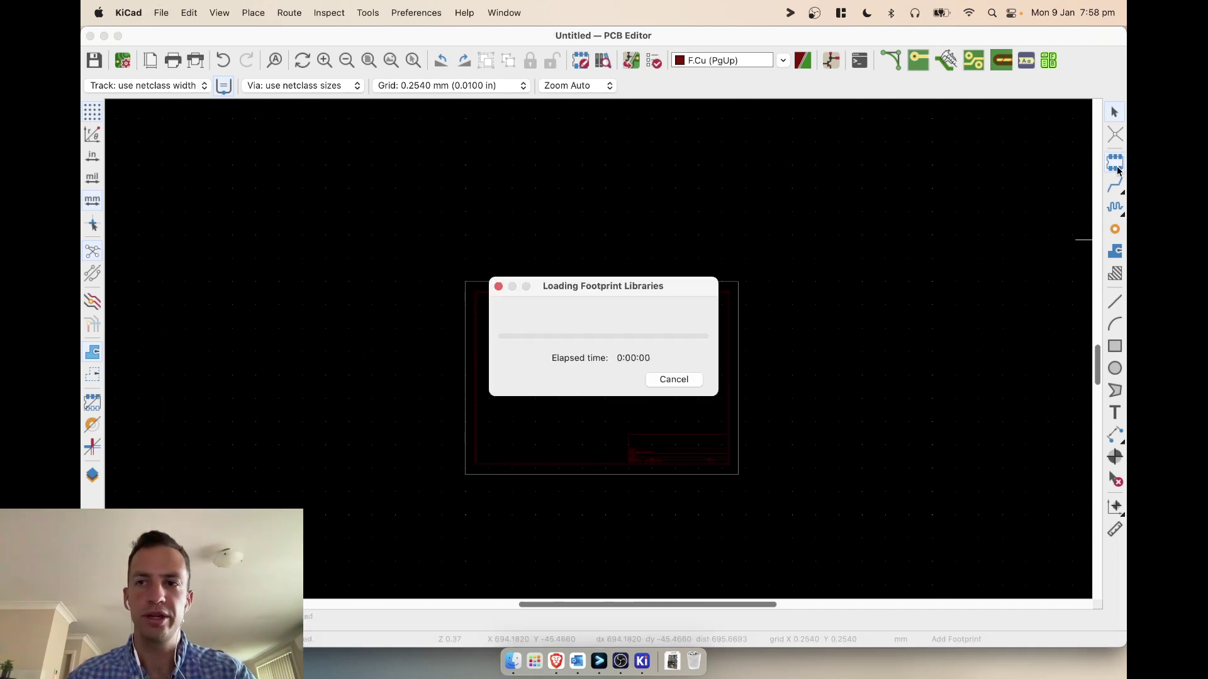
pyautogui.write('LM')
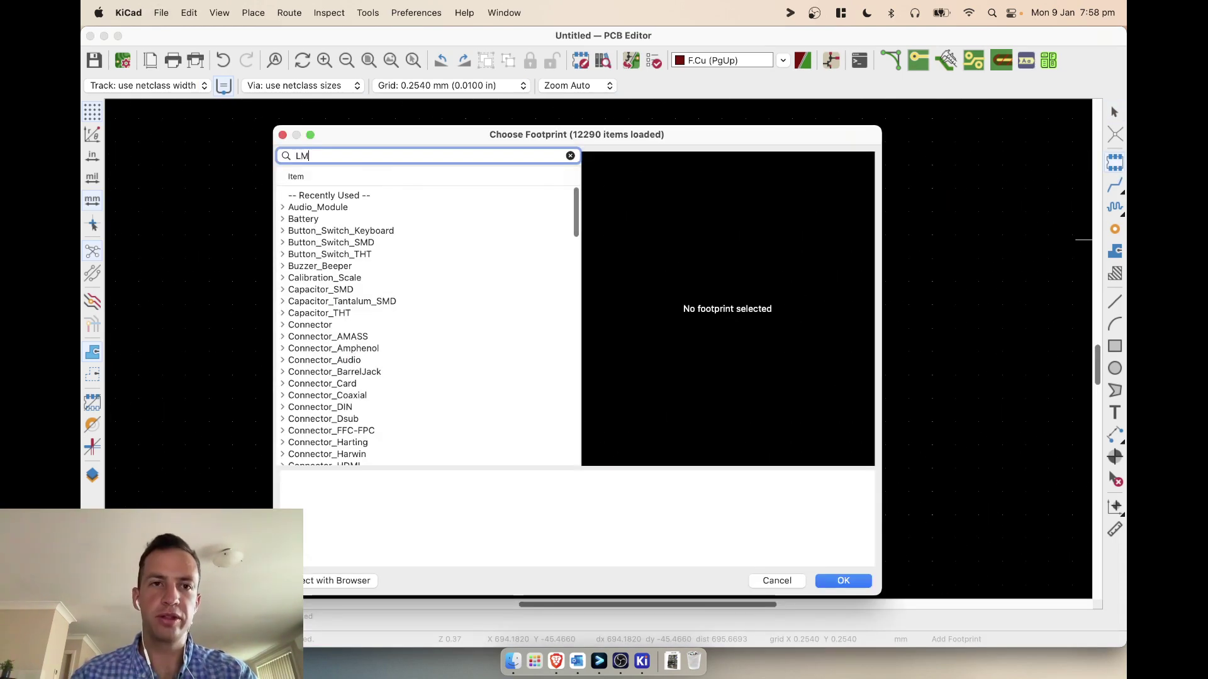
pyautogui.write('358')
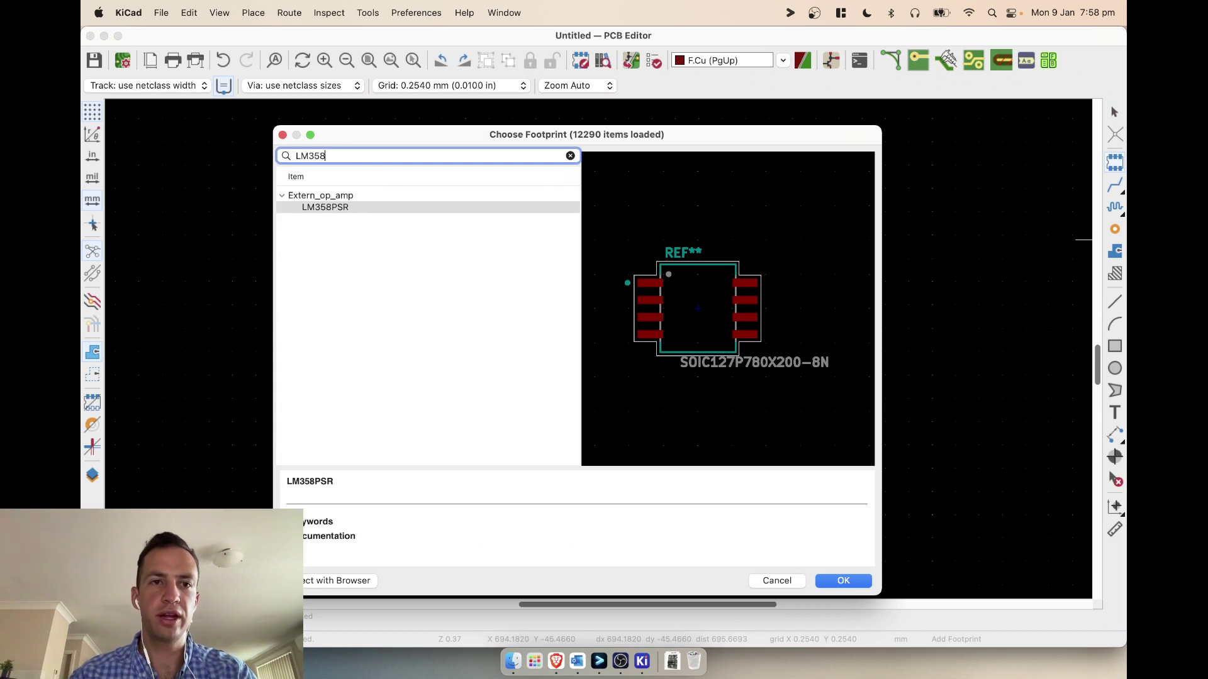
pyautogui.click(843, 581)
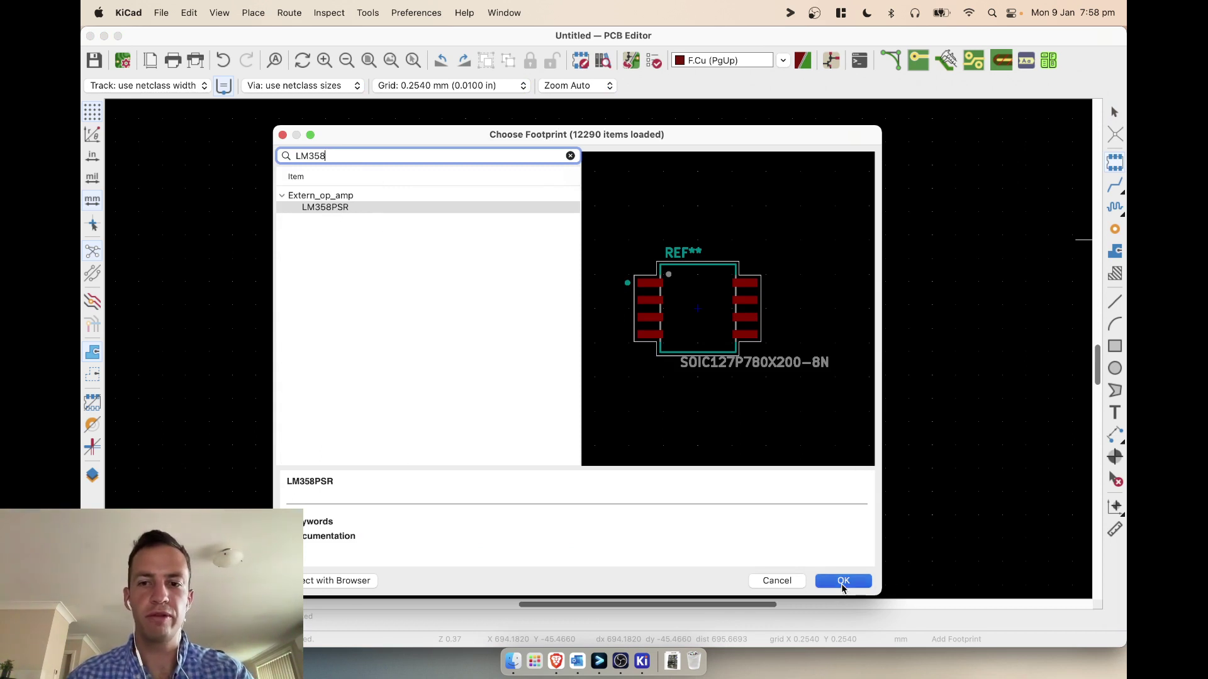
pyautogui.click(579, 333)
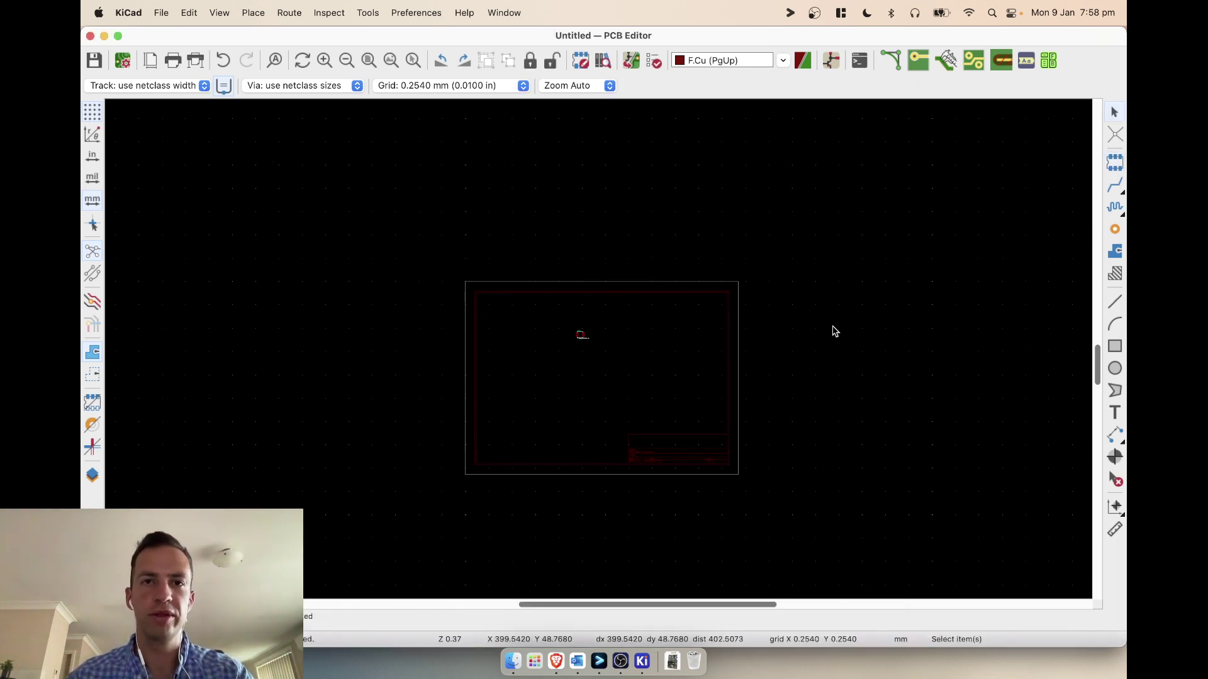
pyautogui.click(90, 36)
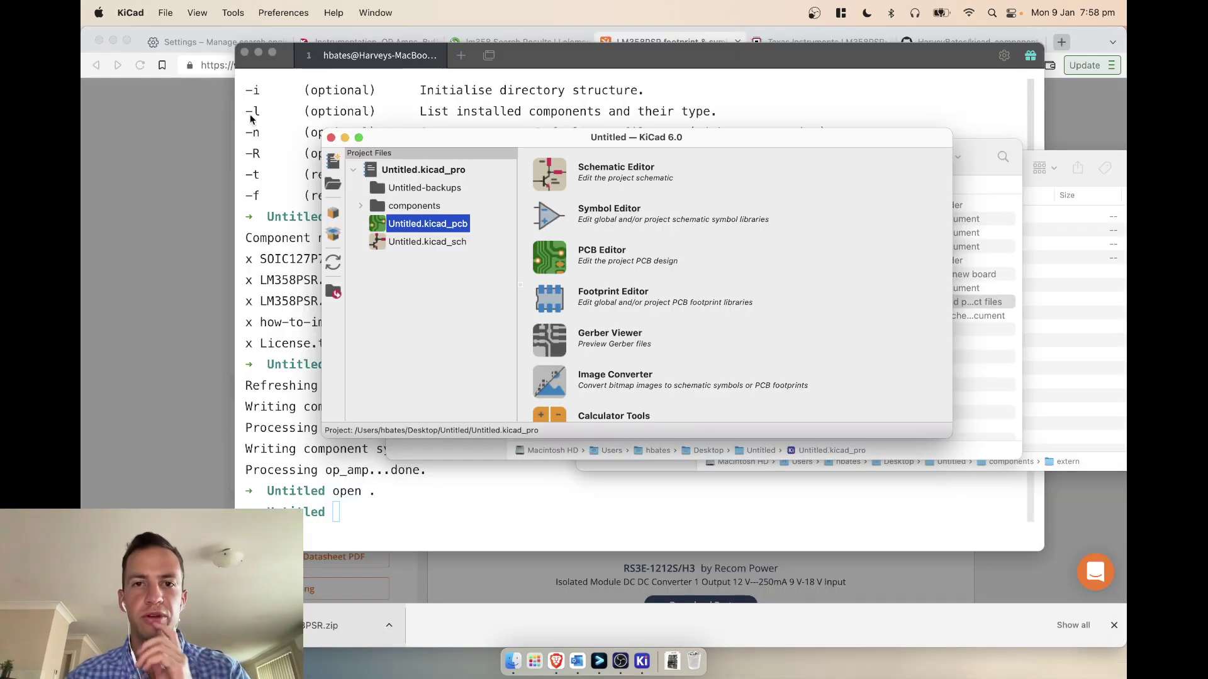
# Step: Switch to the Brave browser, search SnapEDA for 1043 using the :eda shortcut, and open the Keystone 18650 battery holder part
pyautogui.moveTo(410, 139); pyautogui.dragTo(367, 152)
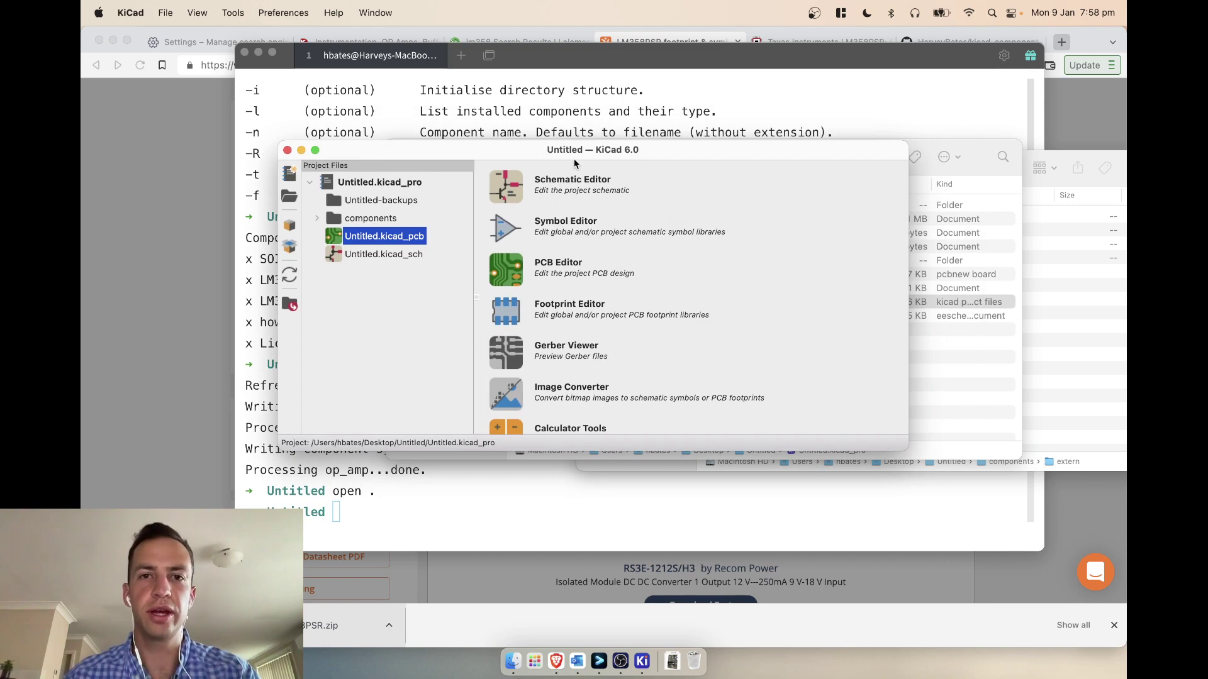
pyautogui.press('super+Tab')
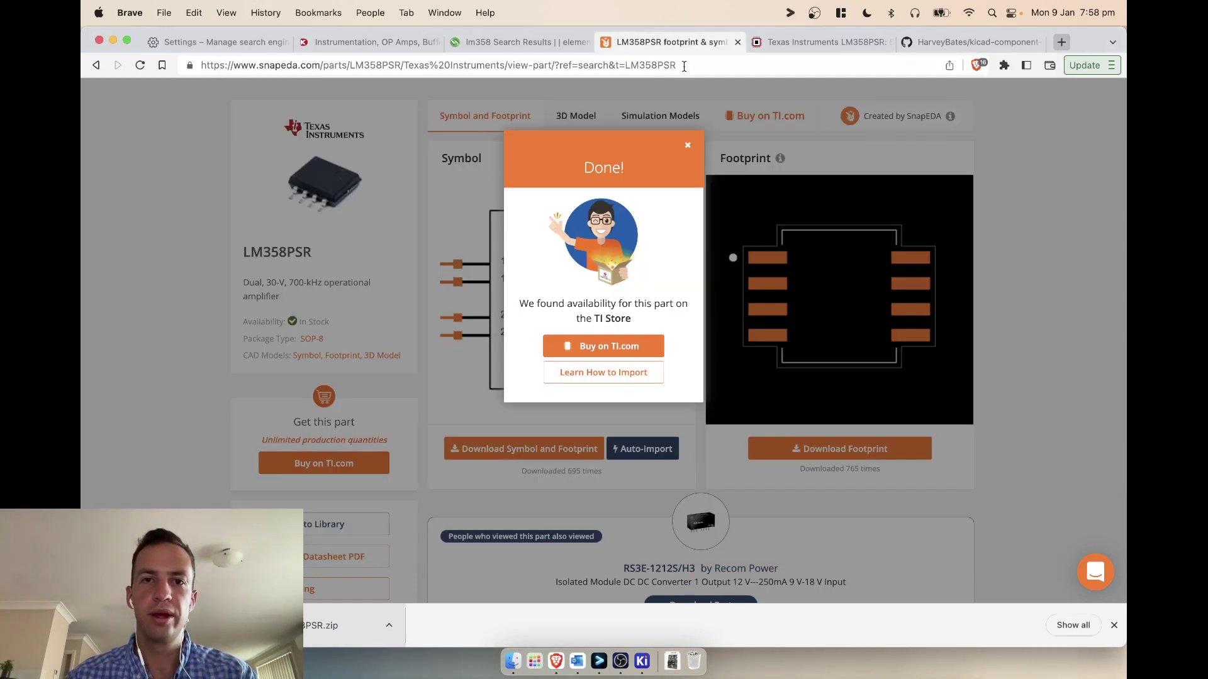
pyautogui.click(610, 92)
pyautogui.scroll(2, 384, 99)
pyautogui.click(399, 65)
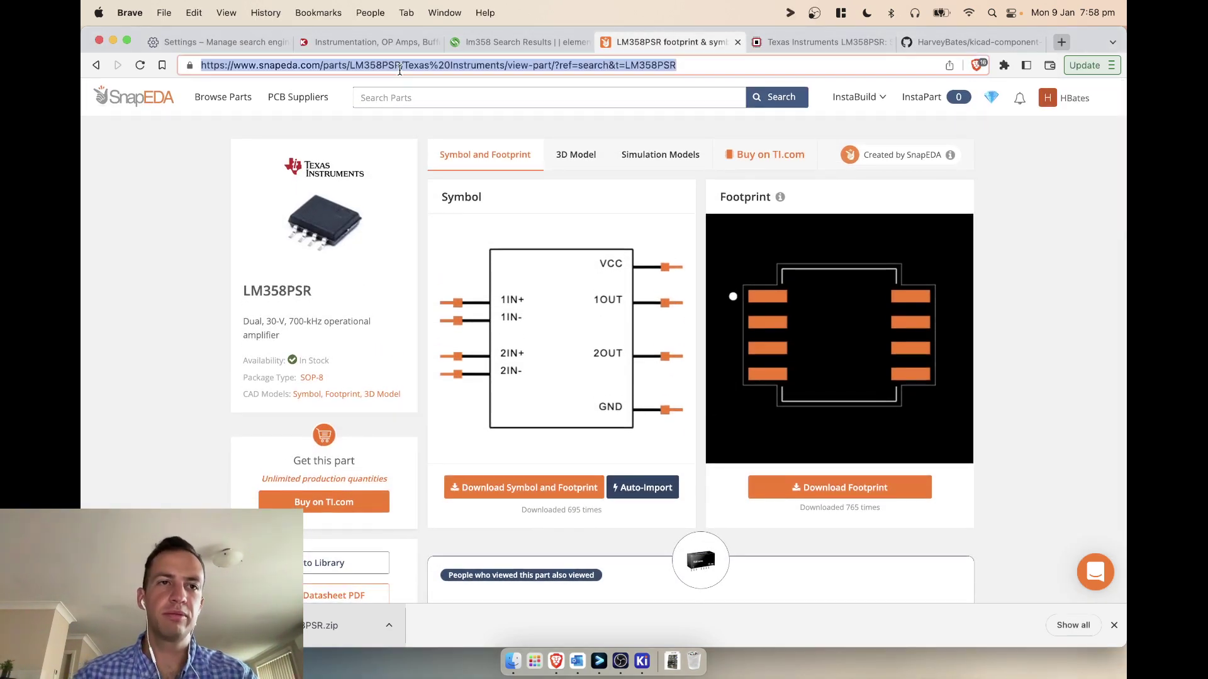
pyautogui.write(':eda')
pyautogui.press('Tab')
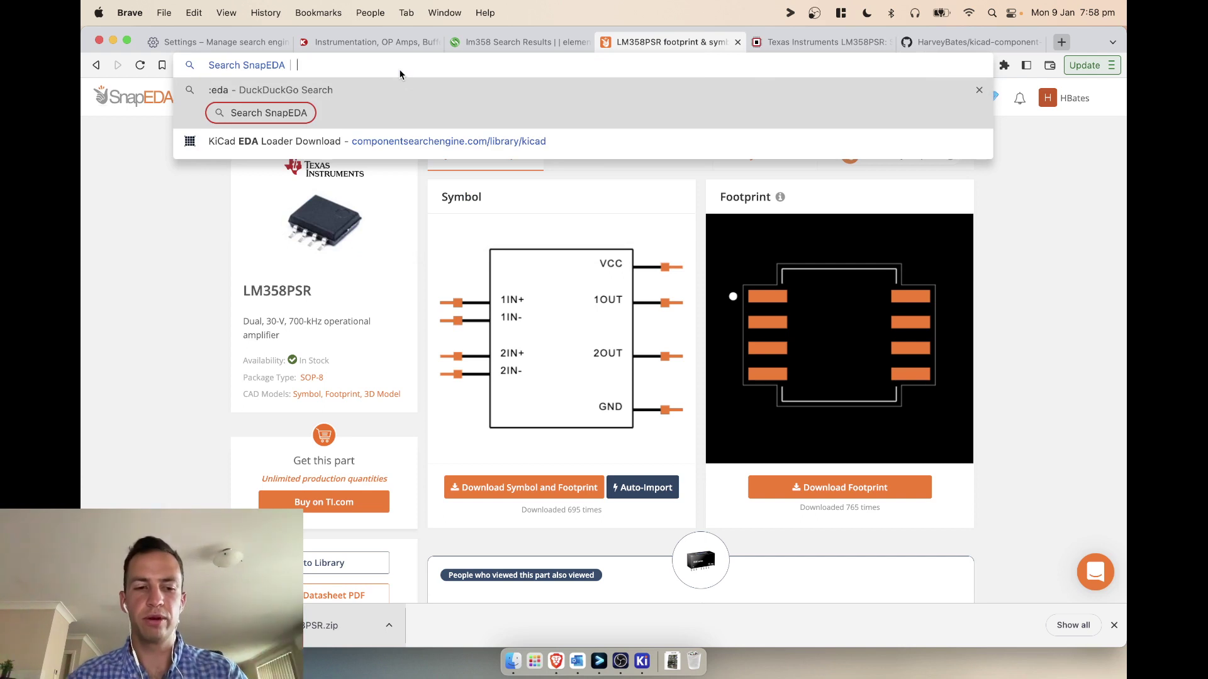
pyautogui.write('1043')
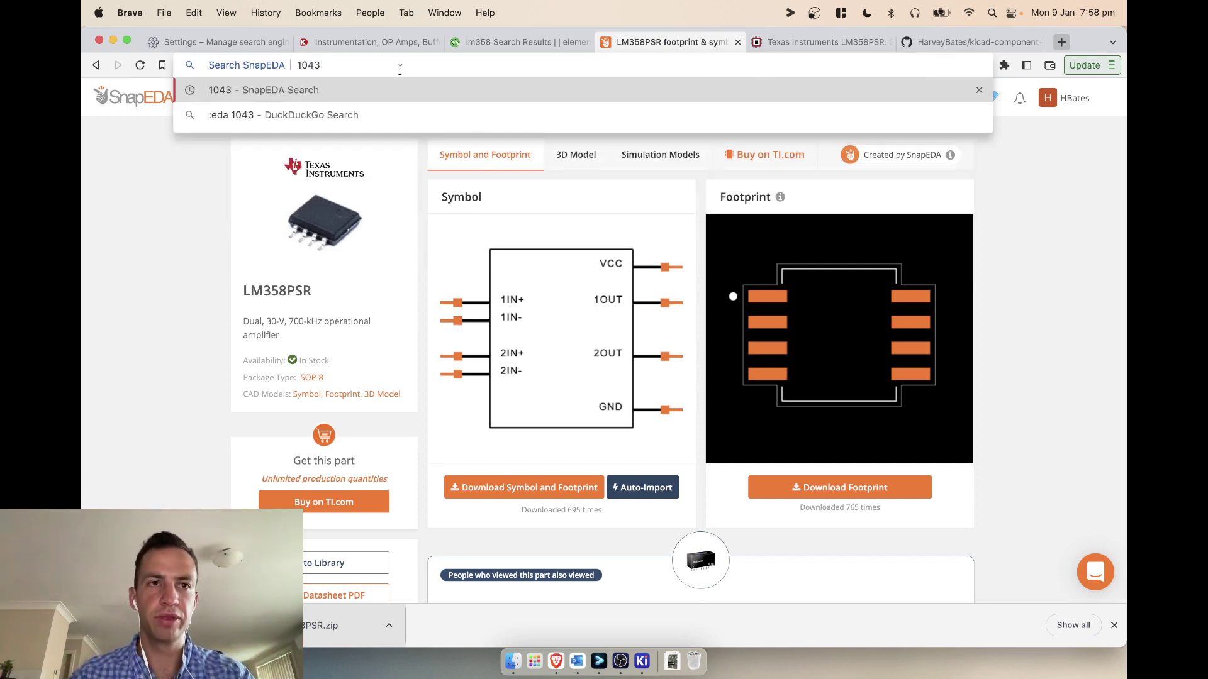
pyautogui.press('Return')
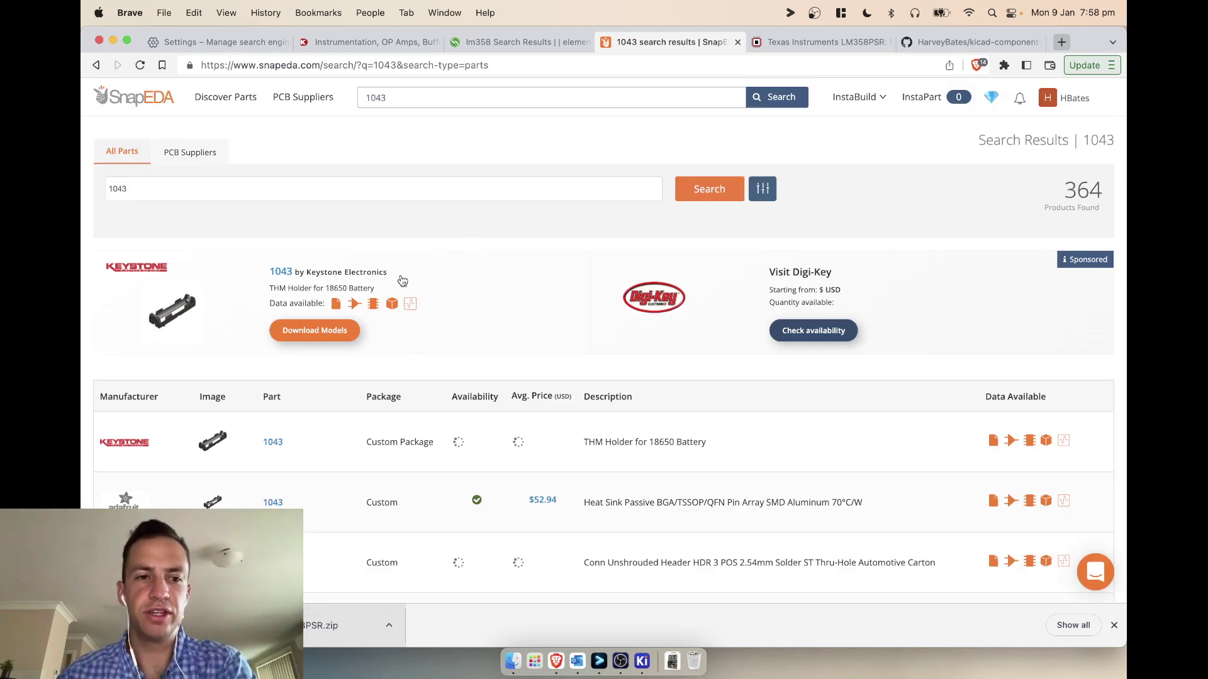
pyautogui.scroll(-2, 403, 282)
pyautogui.click(272, 382)
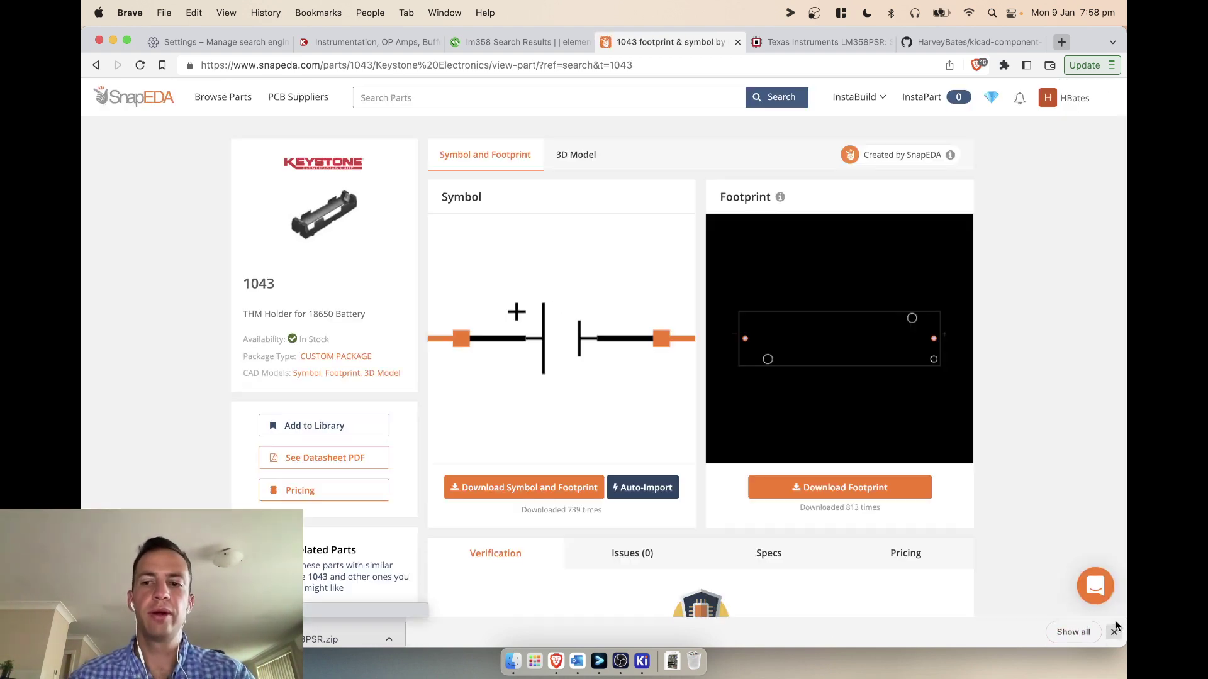
# Step: Download the 1043 symbol and footprint in KiCad V6 & Later format, saving it as 1043 in Downloads
pyautogui.click(518, 487)
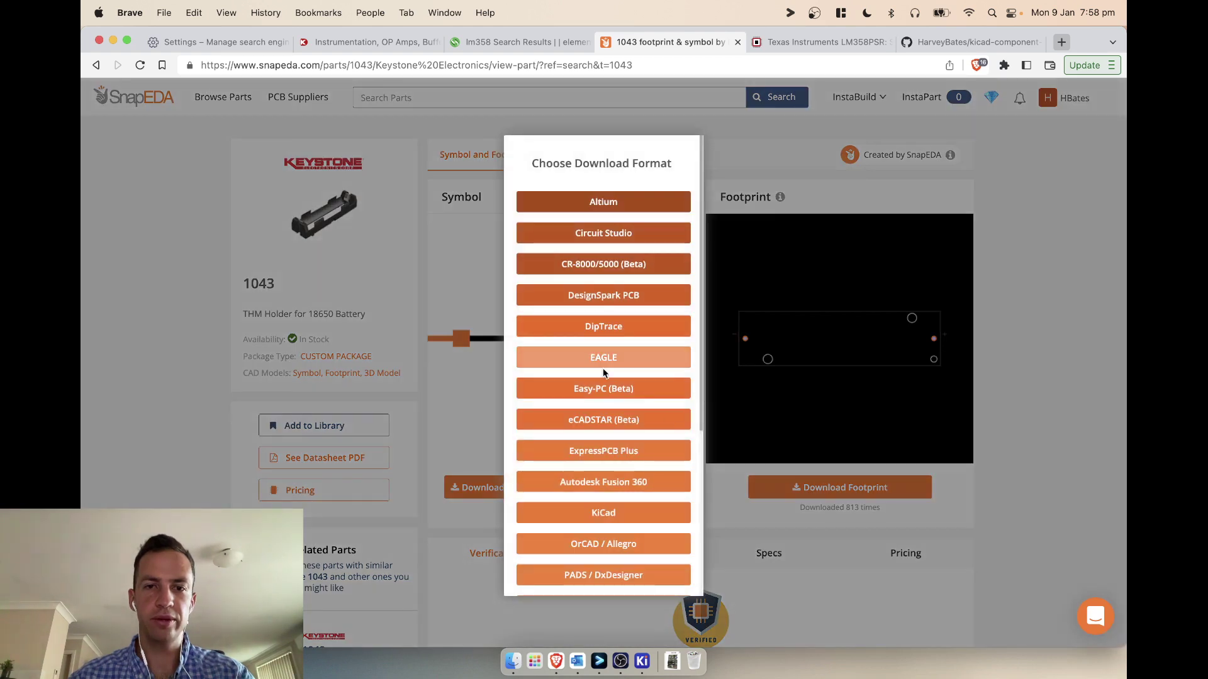
pyautogui.click(610, 509)
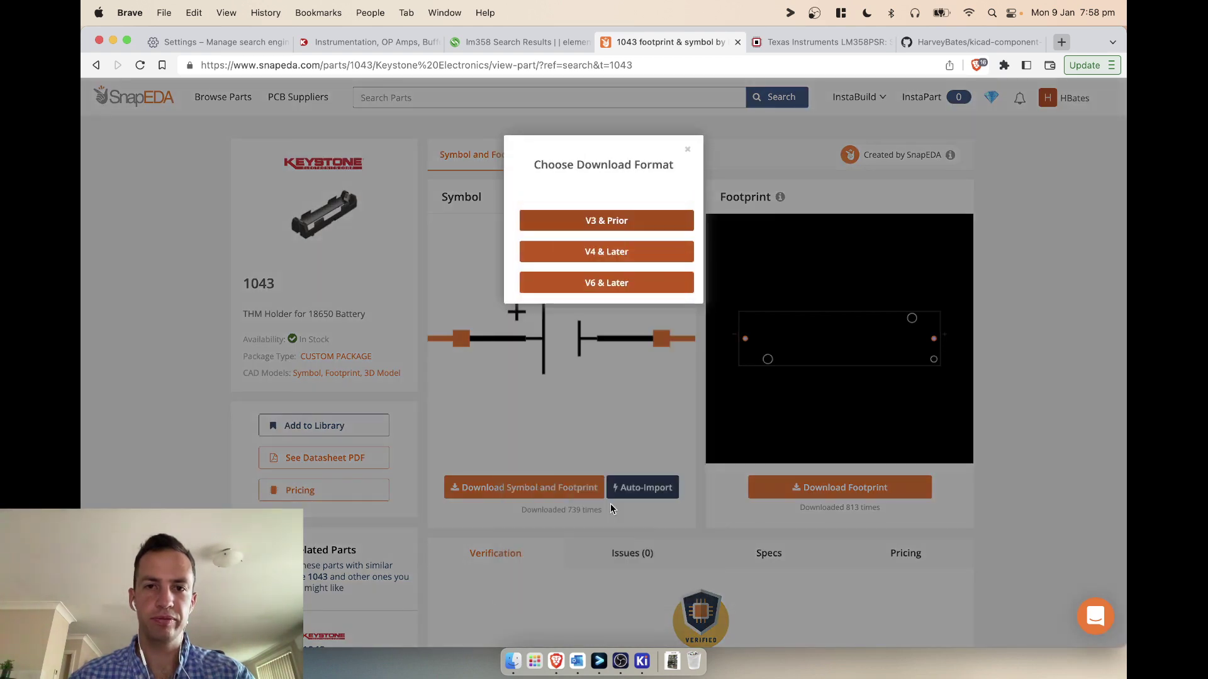
pyautogui.click(602, 285)
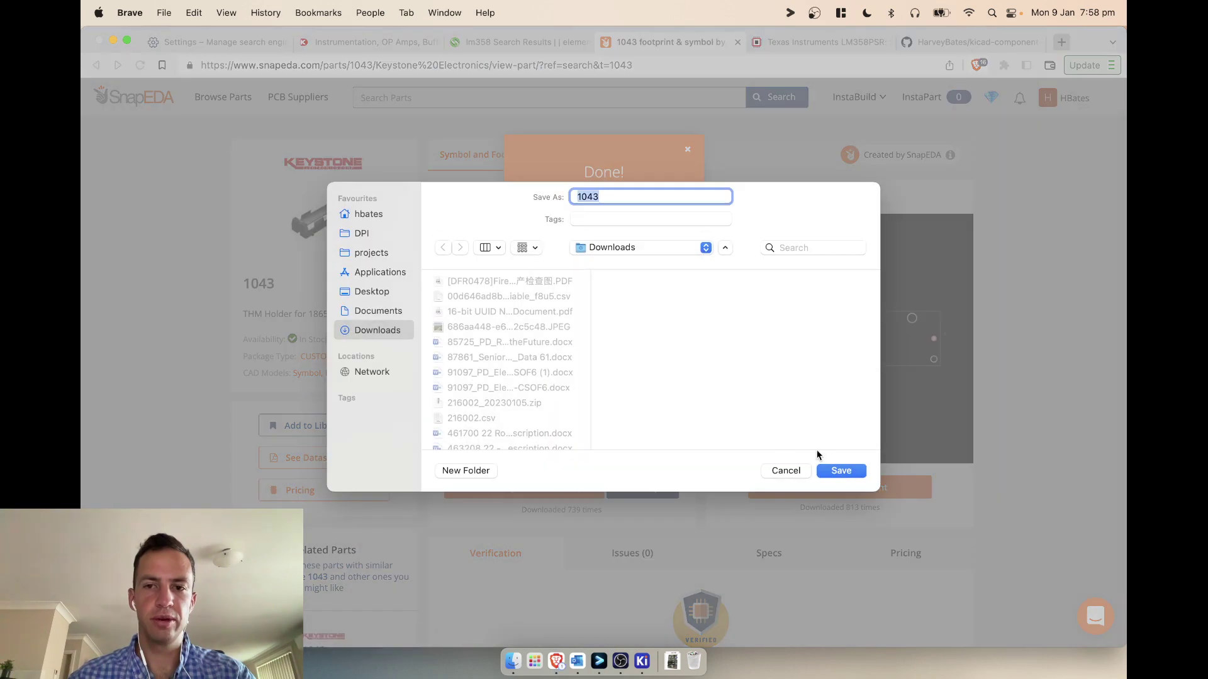
pyautogui.click(842, 470)
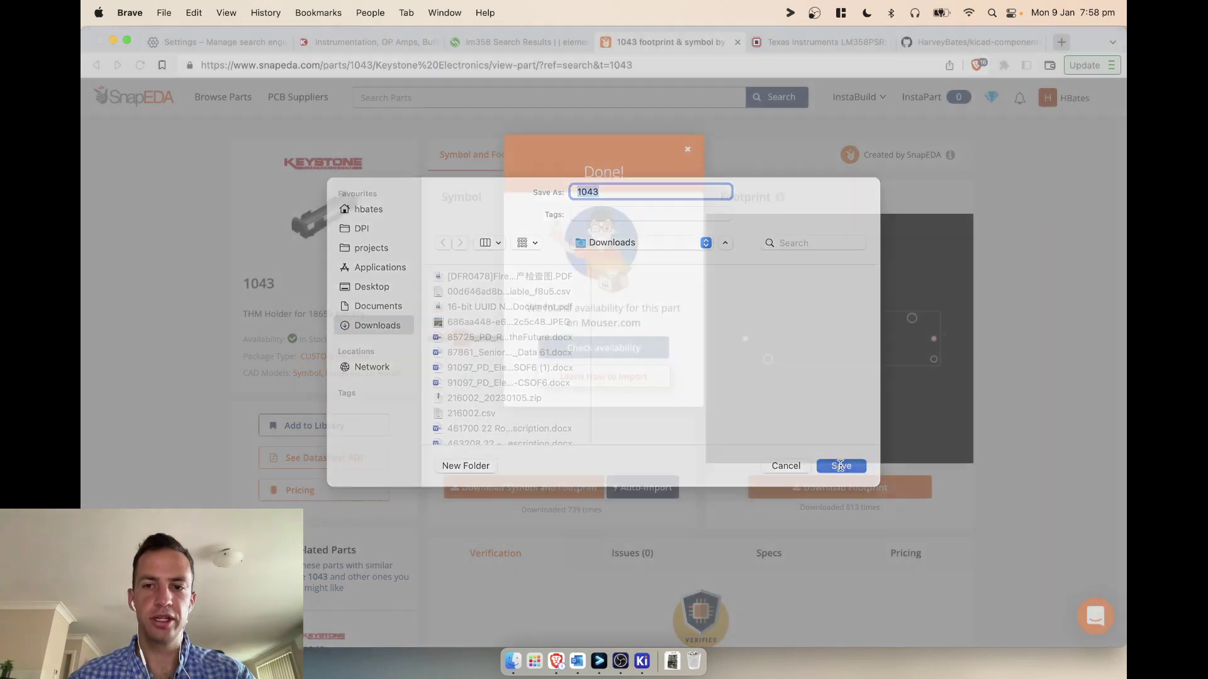
# Step: Move the downloaded 1043.zip into the project's components/extern/tmp folder in Finder and shift that window aside
pyautogui.click(513, 661)
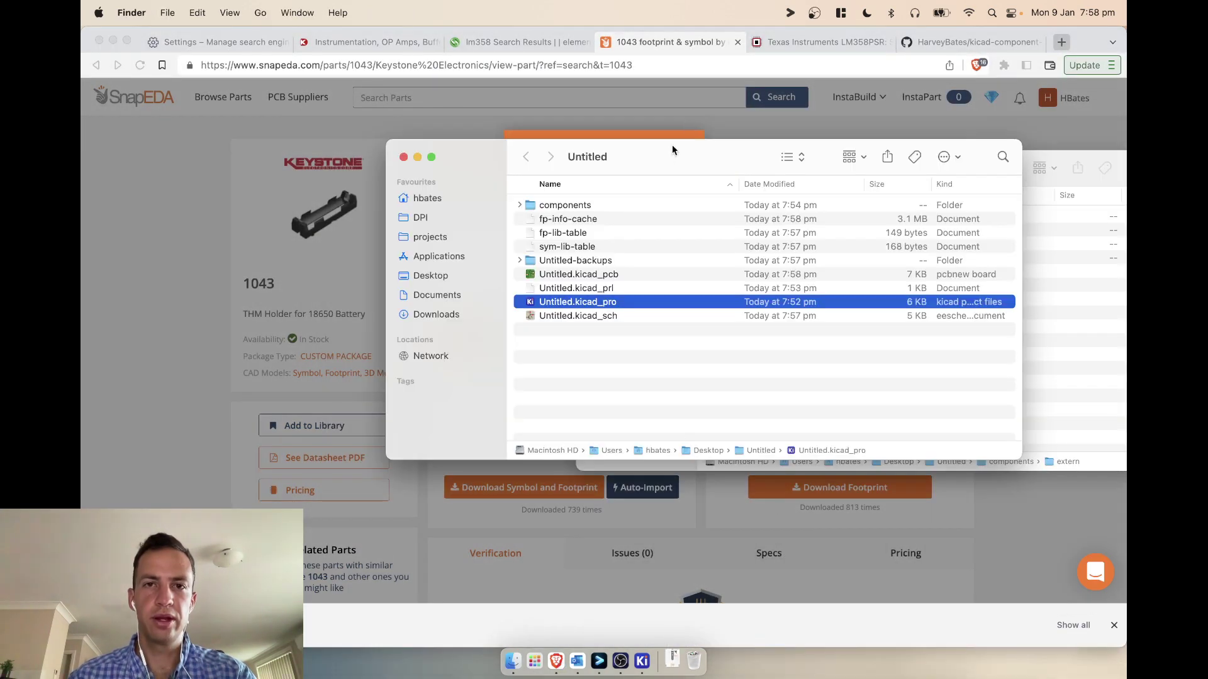
pyautogui.click(789, 249)
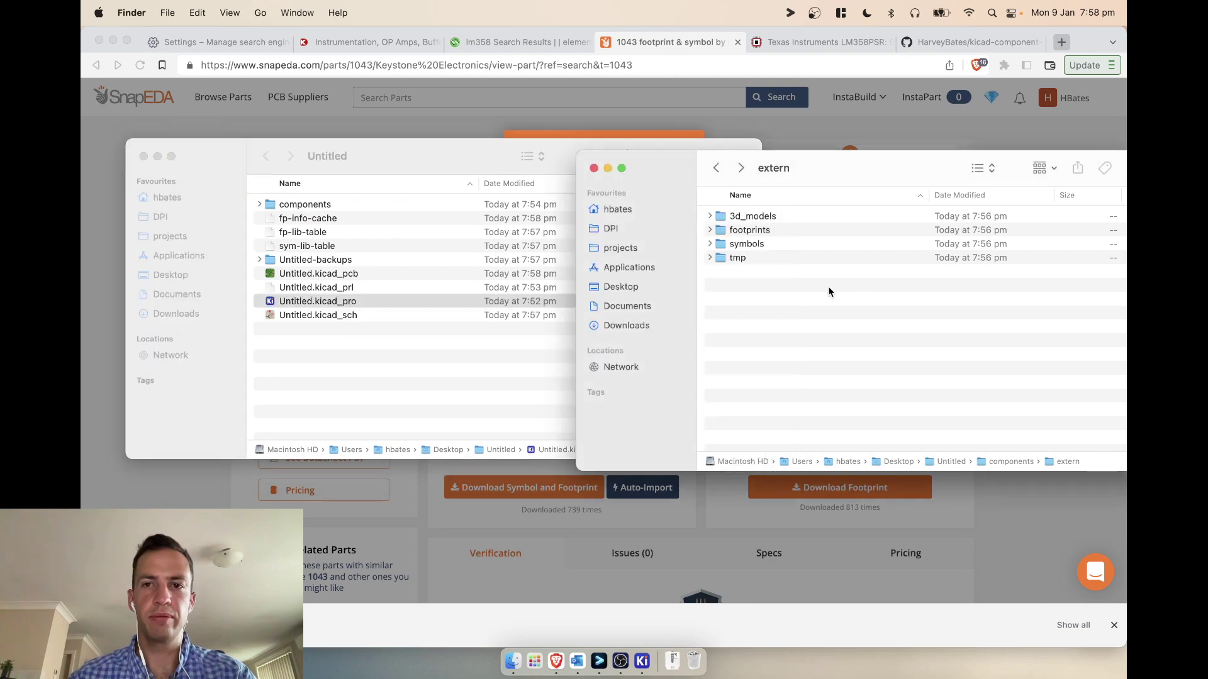
pyautogui.doubleClick(761, 262)
pyautogui.moveTo(859, 175); pyautogui.dragTo(715, 159)
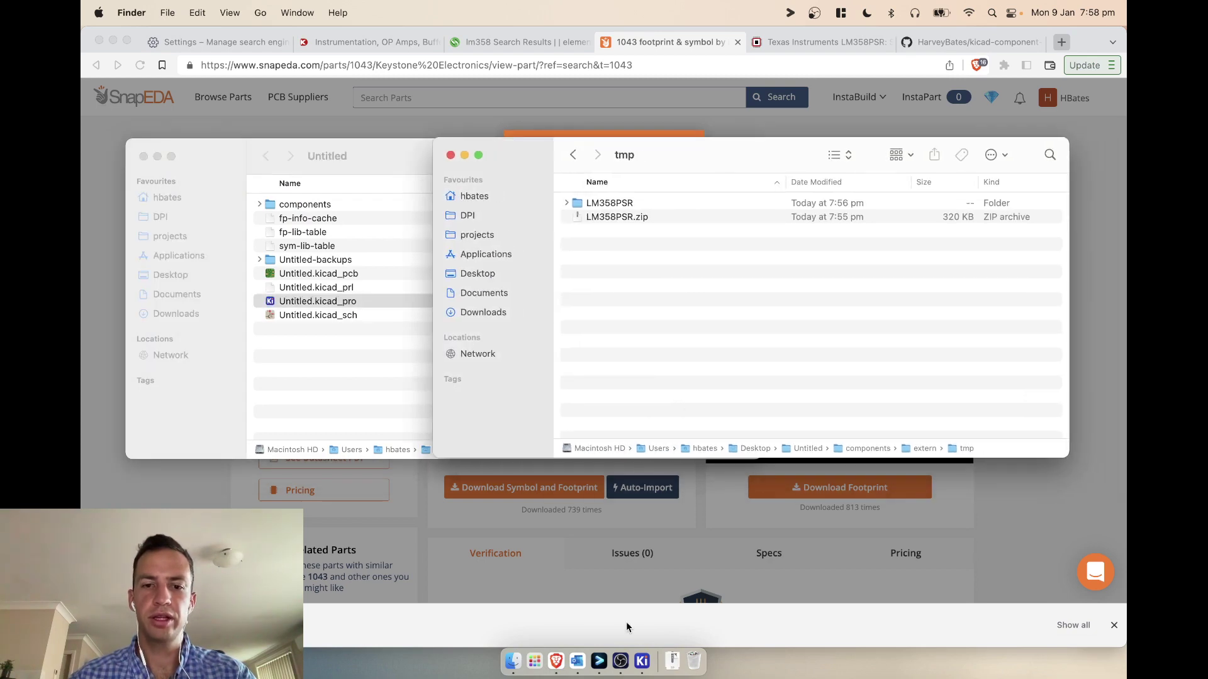
pyautogui.click(672, 661)
pyautogui.moveTo(673, 613); pyautogui.dragTo(716, 334)
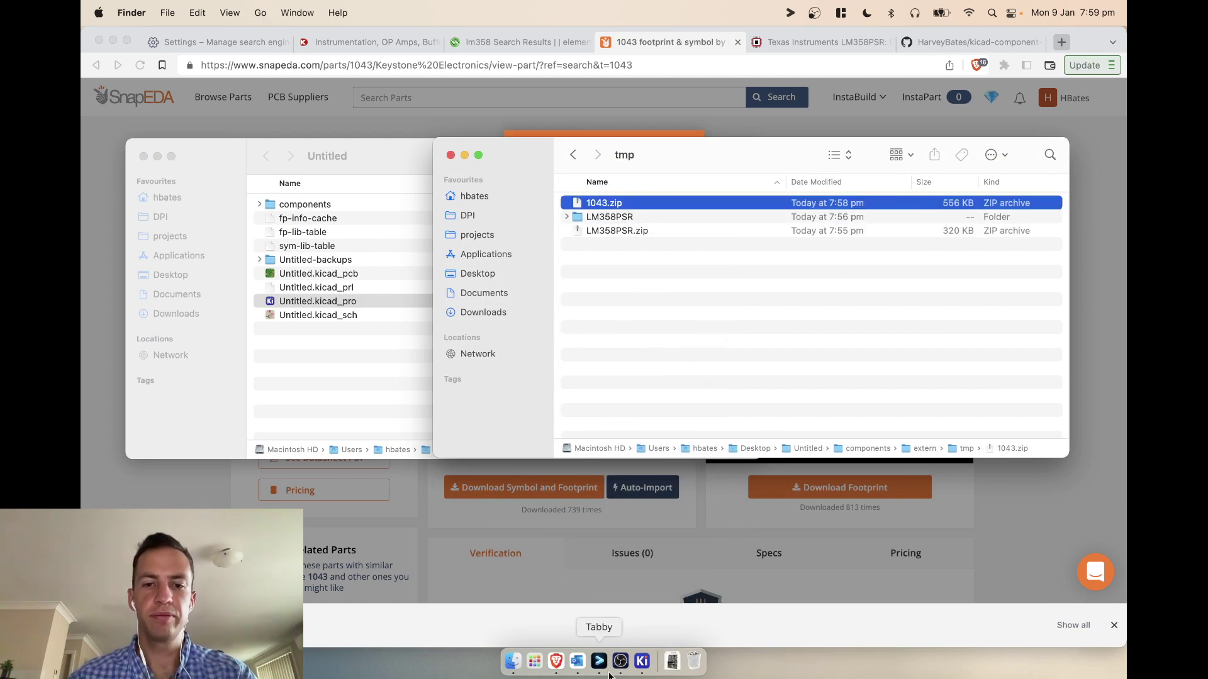
pyautogui.moveTo(666, 154); pyautogui.dragTo(1009, 184)
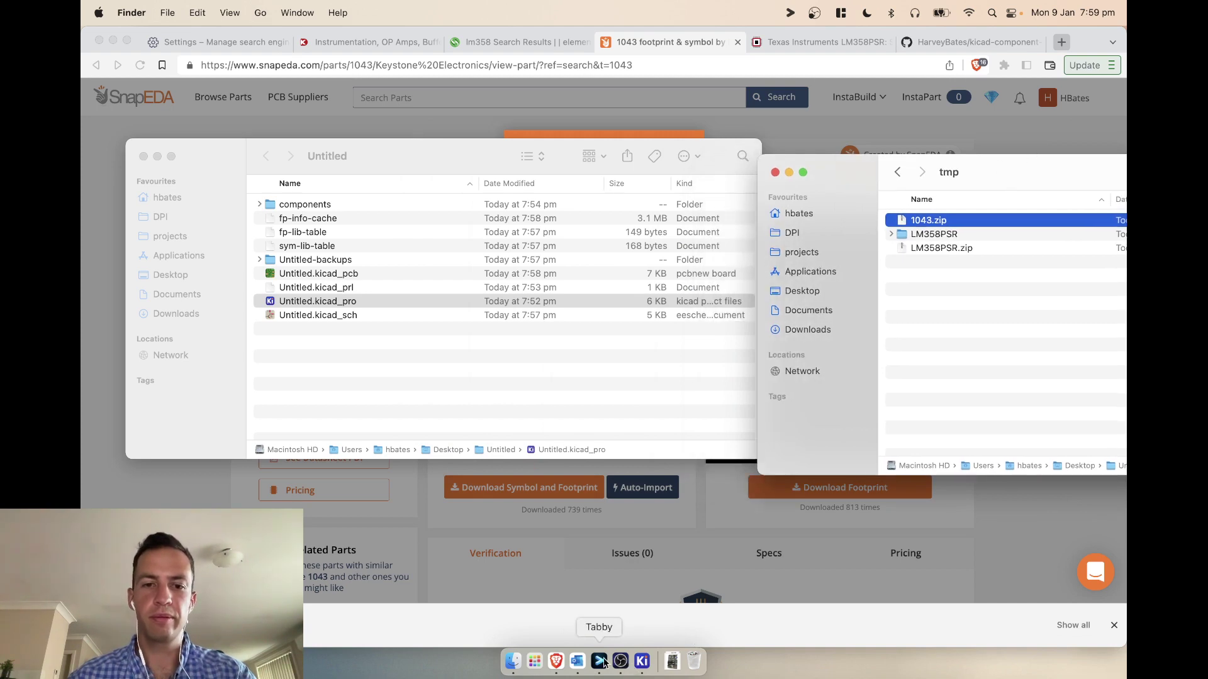
# Step: Switch to the Tabby terminal and install the battery holder by running kandle.sh -t battery_holder_18650 -f 1043.zip
pyautogui.click(598, 661)
pyautogui.moveTo(547, 67); pyautogui.dragTo(419, 88)
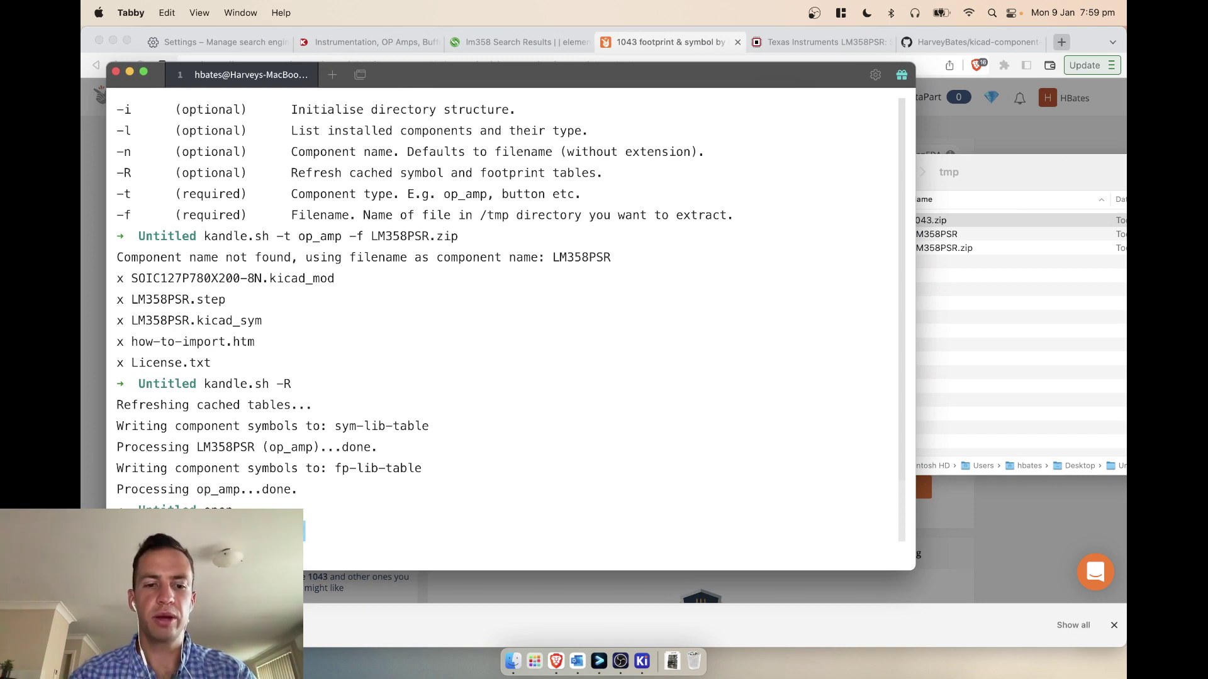
pyautogui.write('battery')
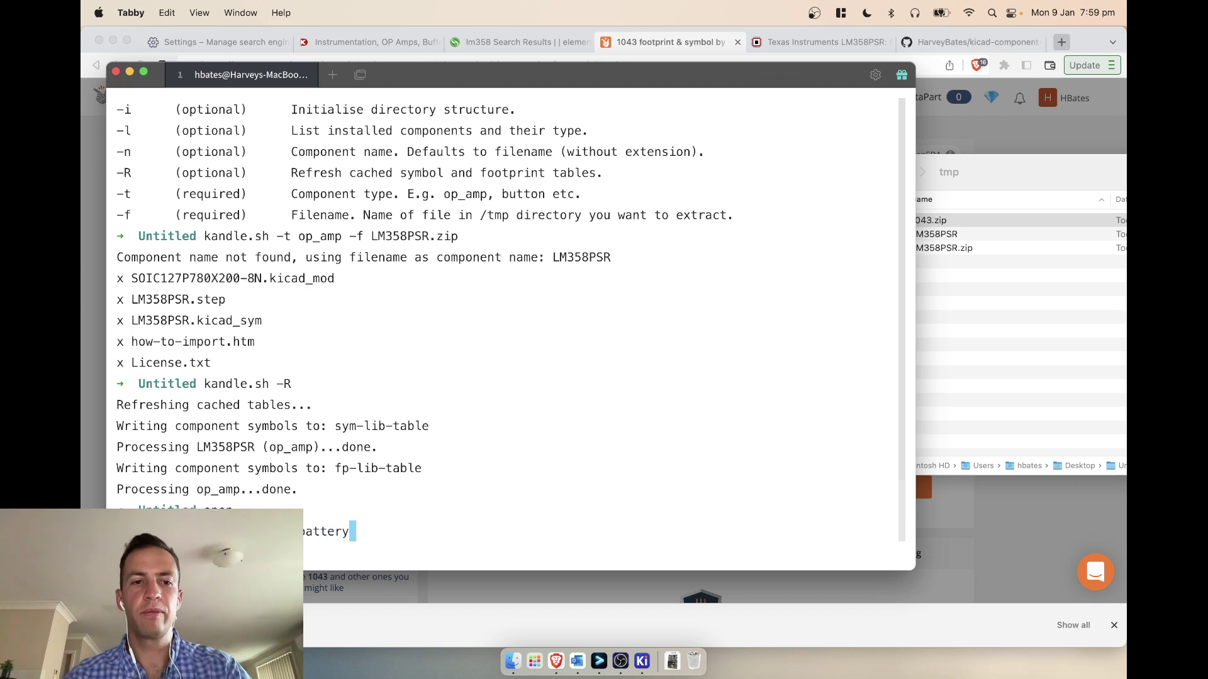
pyautogui.write('_holder')
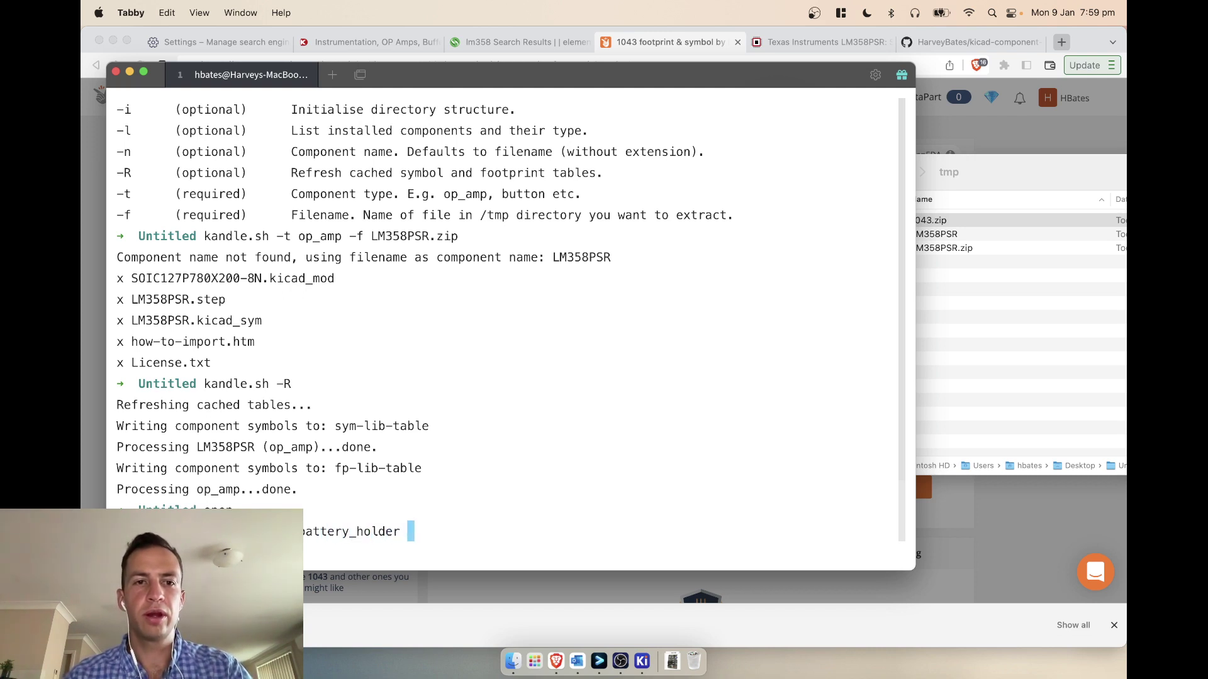
pyautogui.press('BackSpace')
pyautogui.press('BackSpace')
pyautogui.write('_')
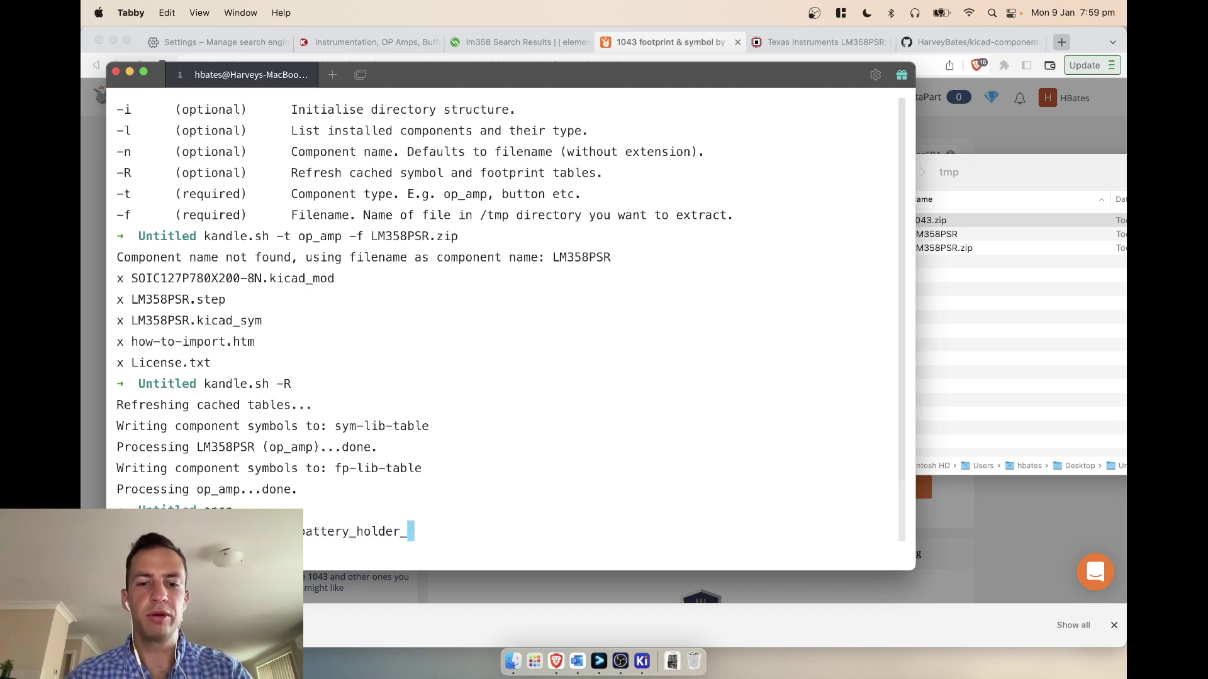
pyautogui.write('185')
pyautogui.write('50 ')
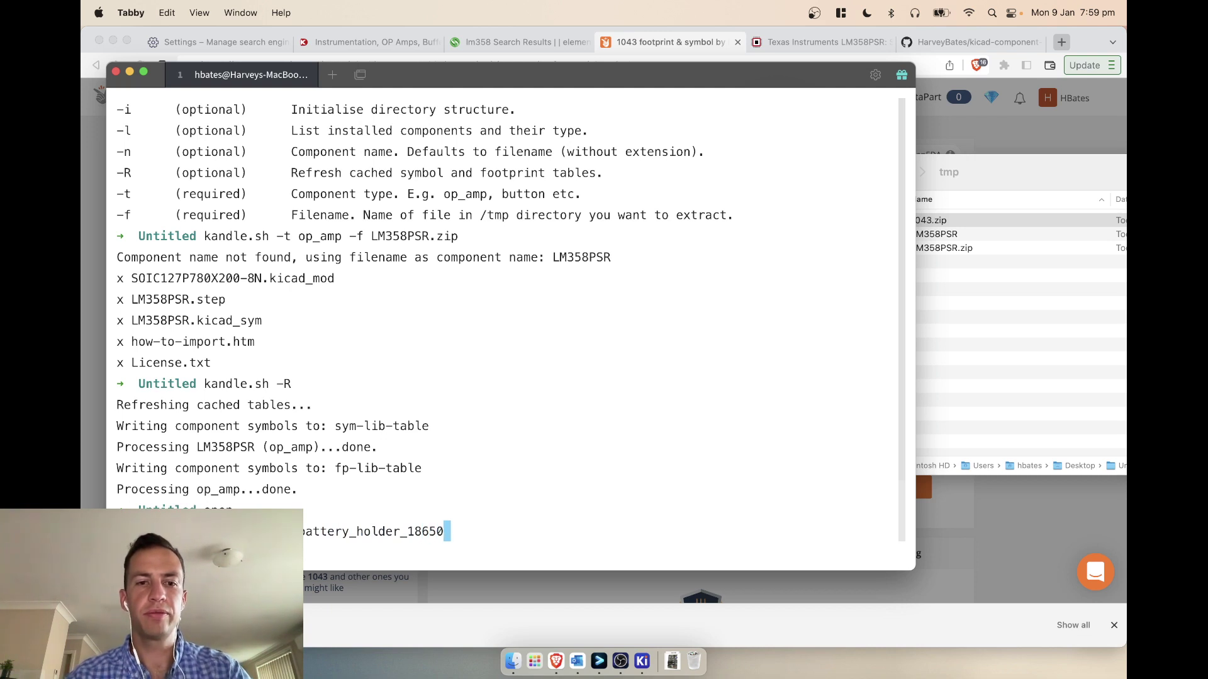
pyautogui.write('-')
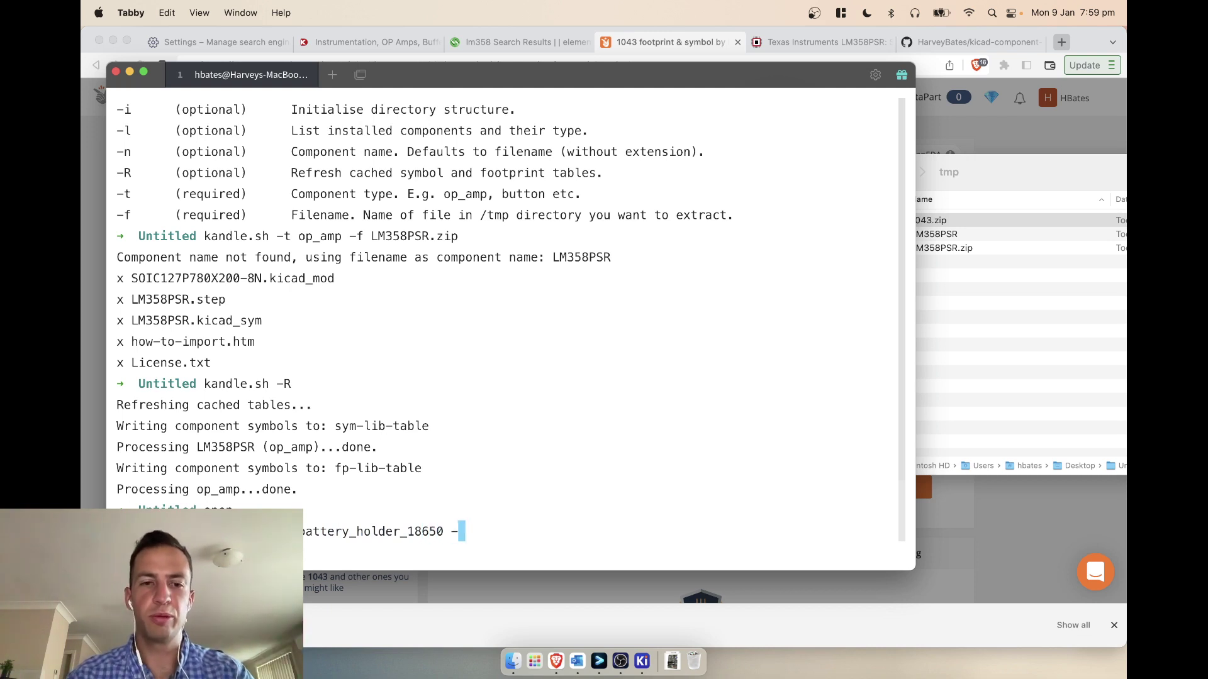
pyautogui.write('f 10')
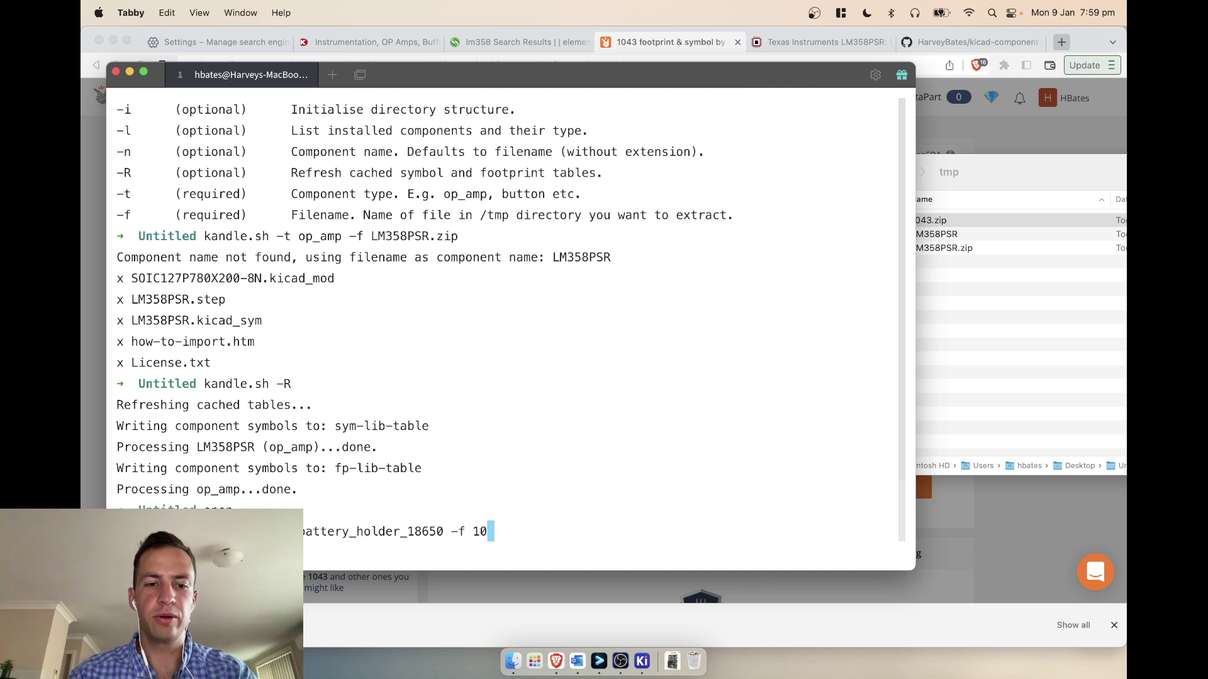
pyautogui.write('43.zip')
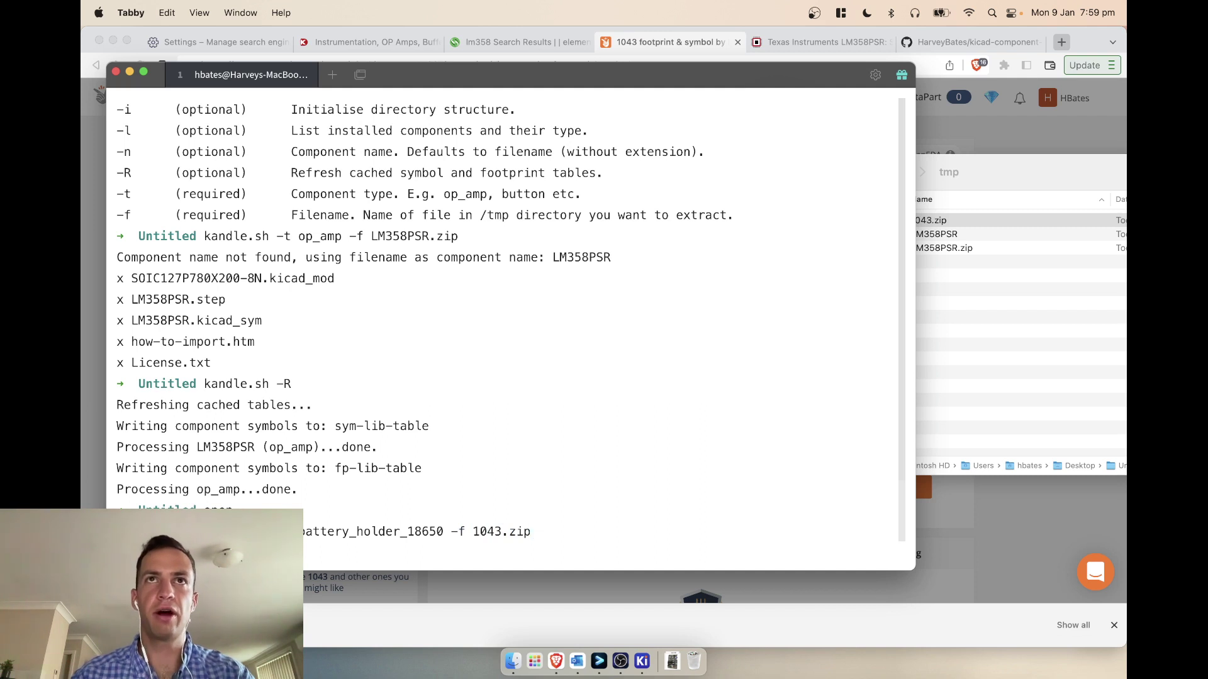
pyautogui.press('Return')
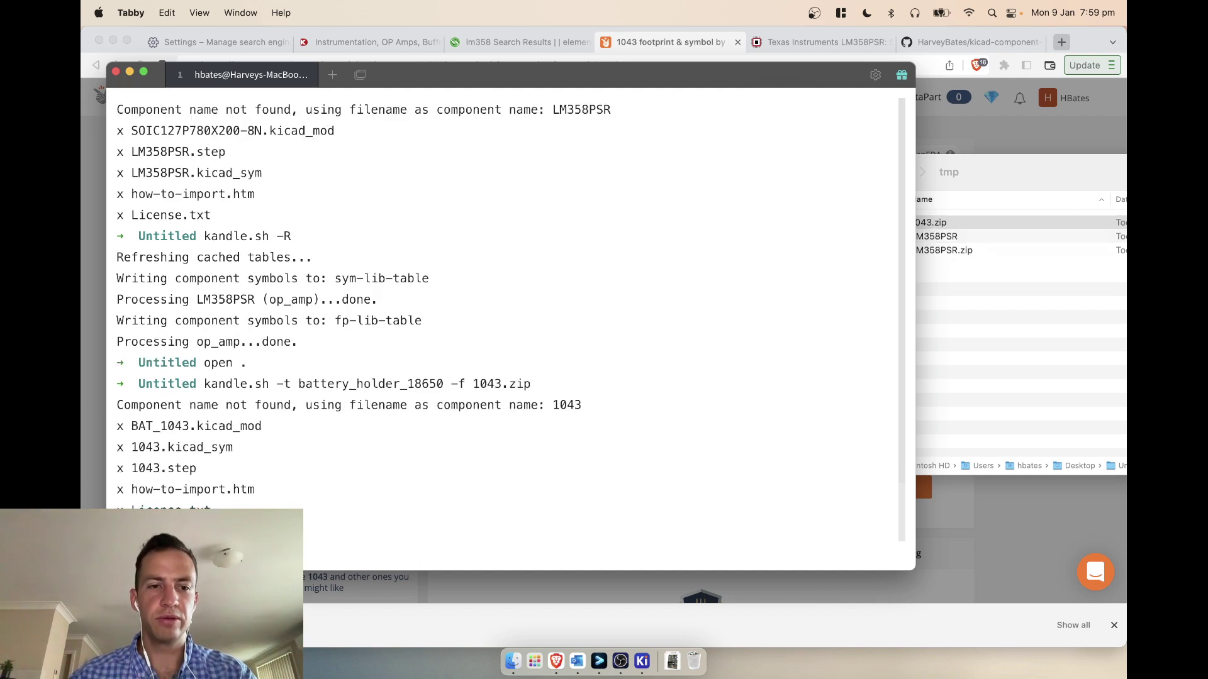
# Step: Check the tmp folder in Finder, then list the installed components in the terminal with kandle.sh -l
pyautogui.click(1080, 296)
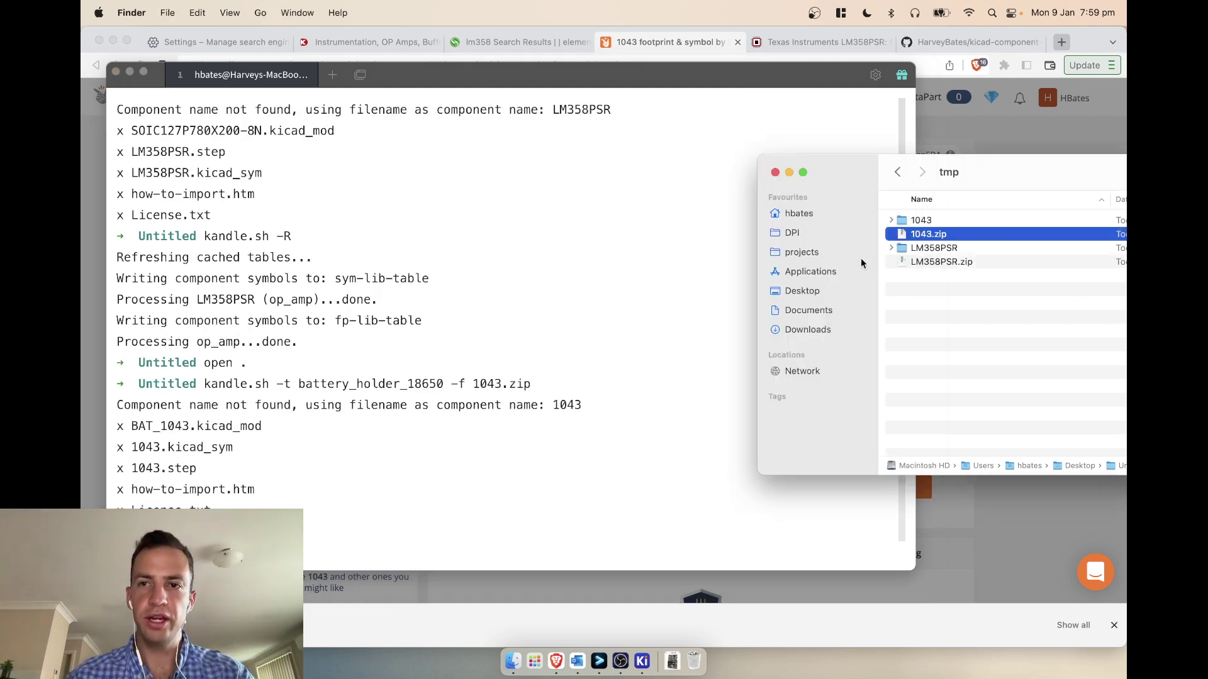
pyautogui.click(430, 452)
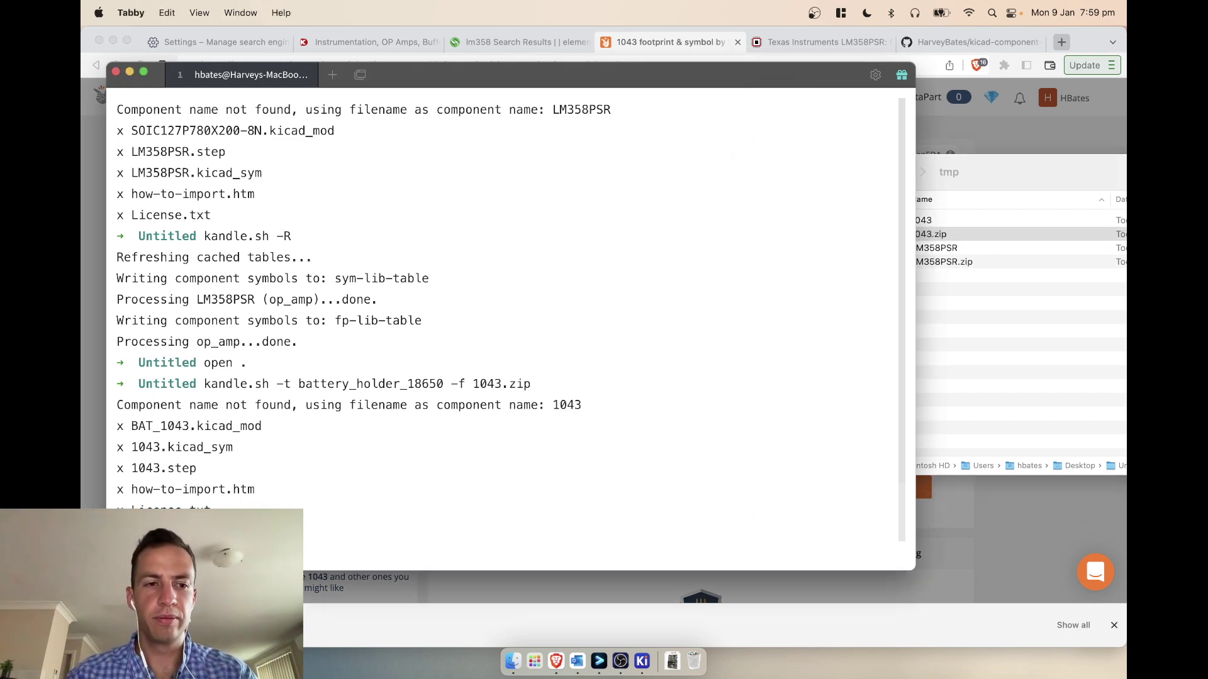
pyautogui.write('kan')
pyautogui.press('Tab')
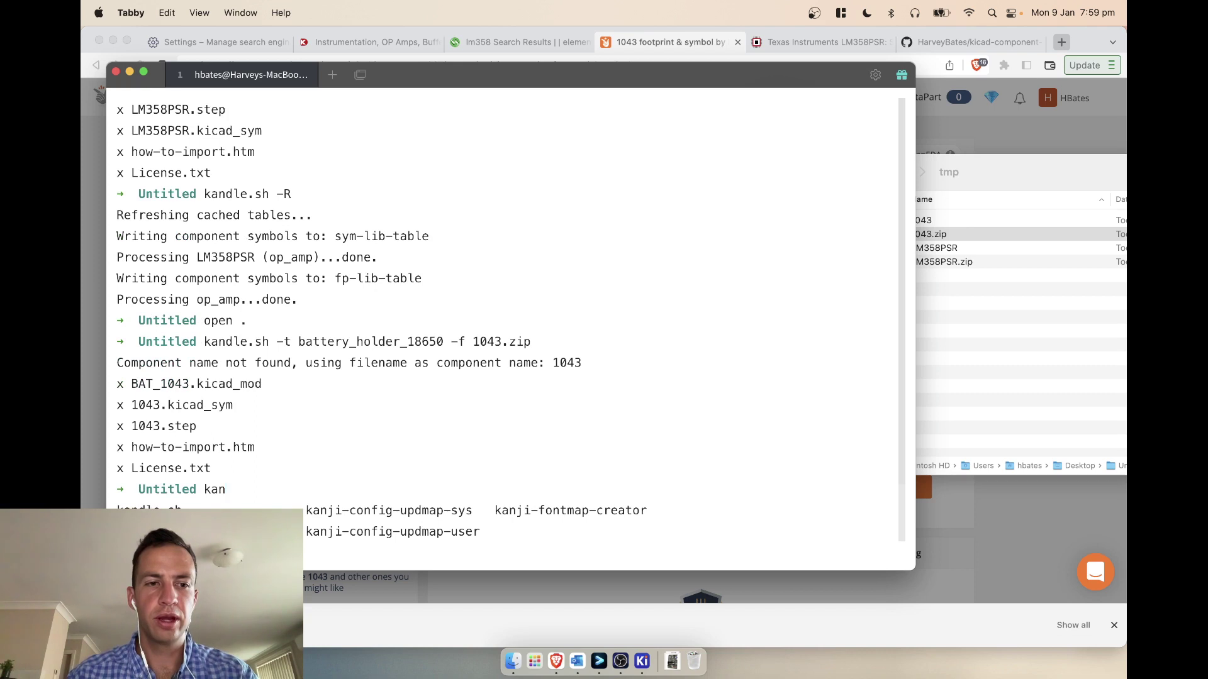
pyautogui.write('d')
pyautogui.press('Tab')
pyautogui.write('-l')
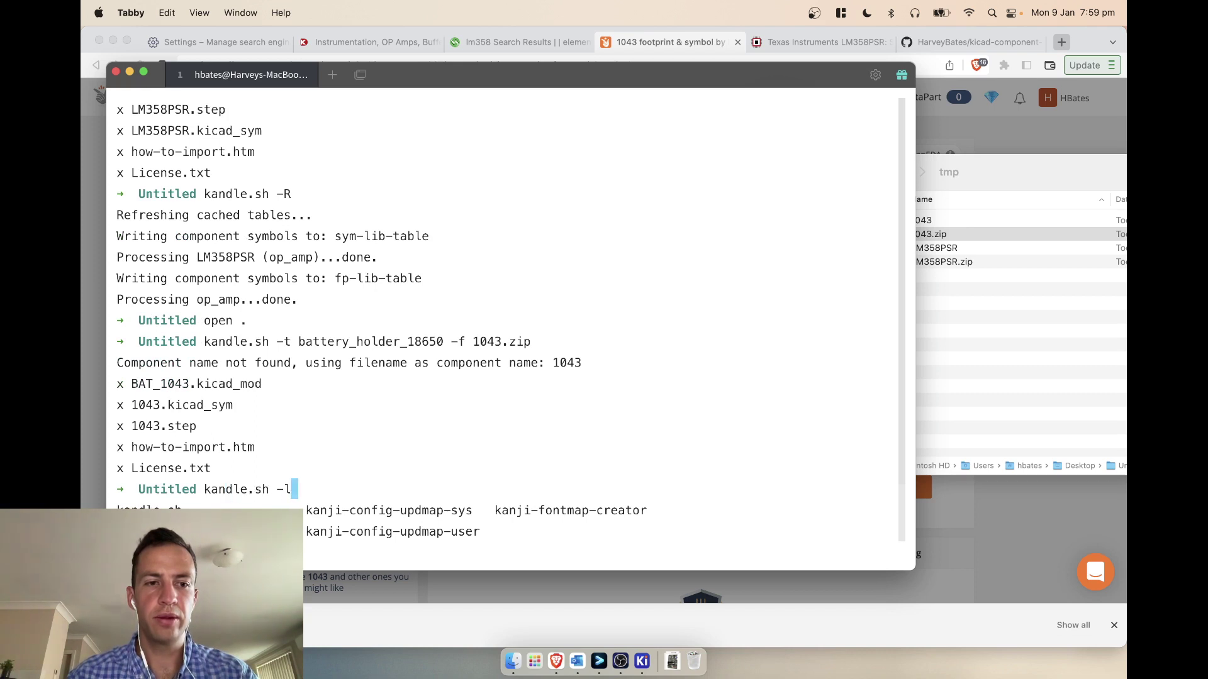
pyautogui.press('Return')
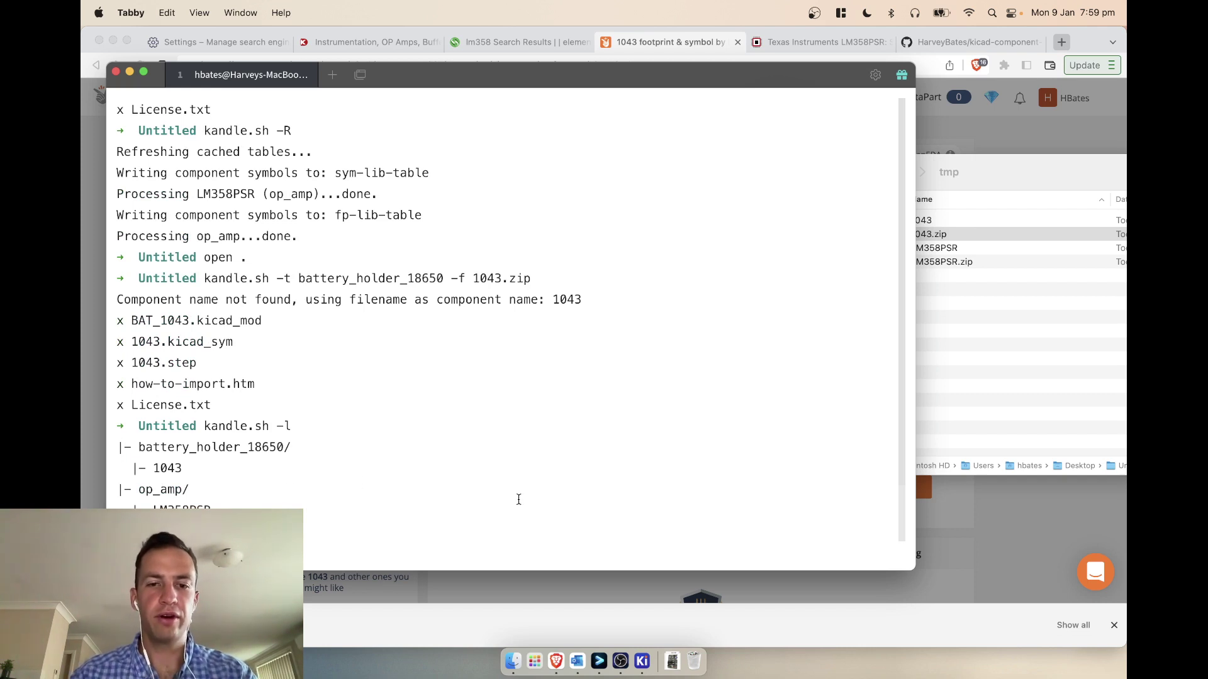
# Step: Close the open KiCad project, refresh the cached symbol and footprint tables with kandle.sh -R, and review the processed components
pyautogui.click(642, 660)
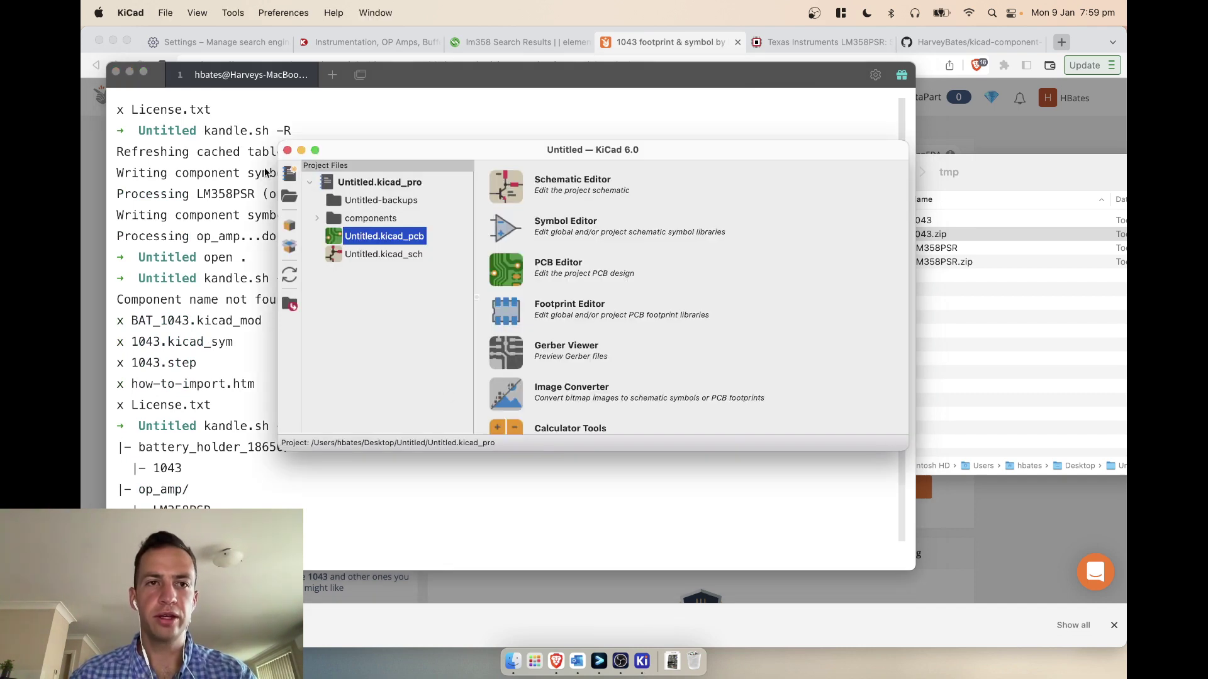
pyautogui.click(286, 151)
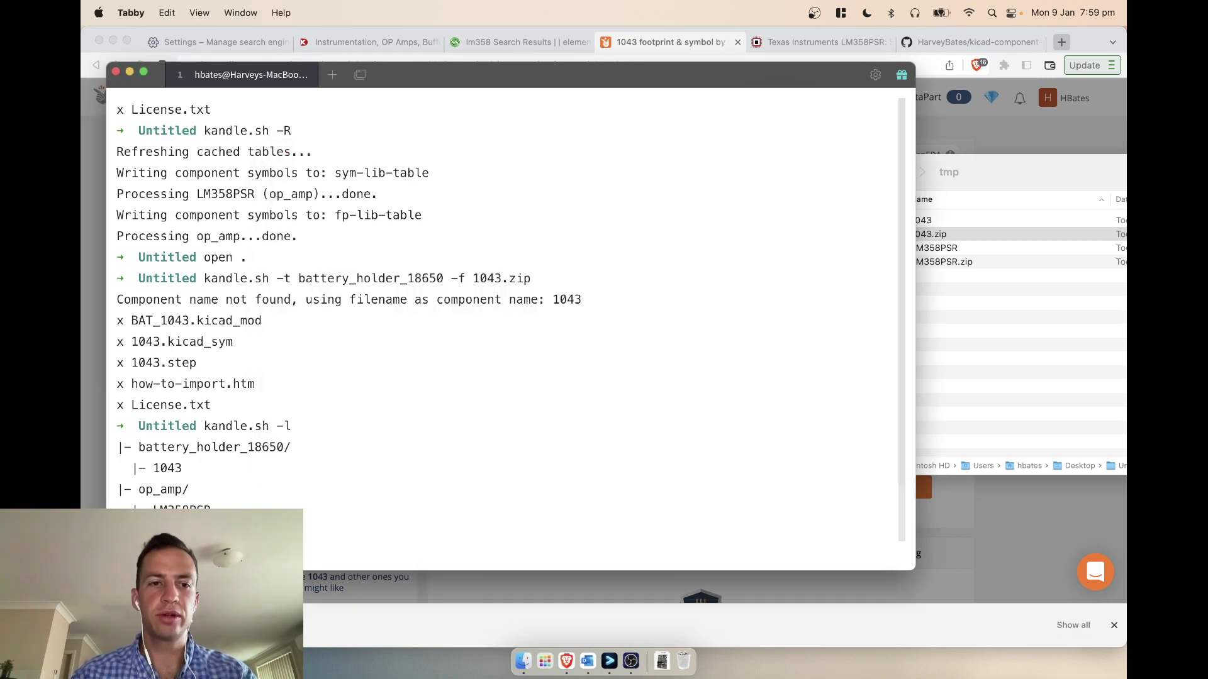
pyautogui.press('Return')
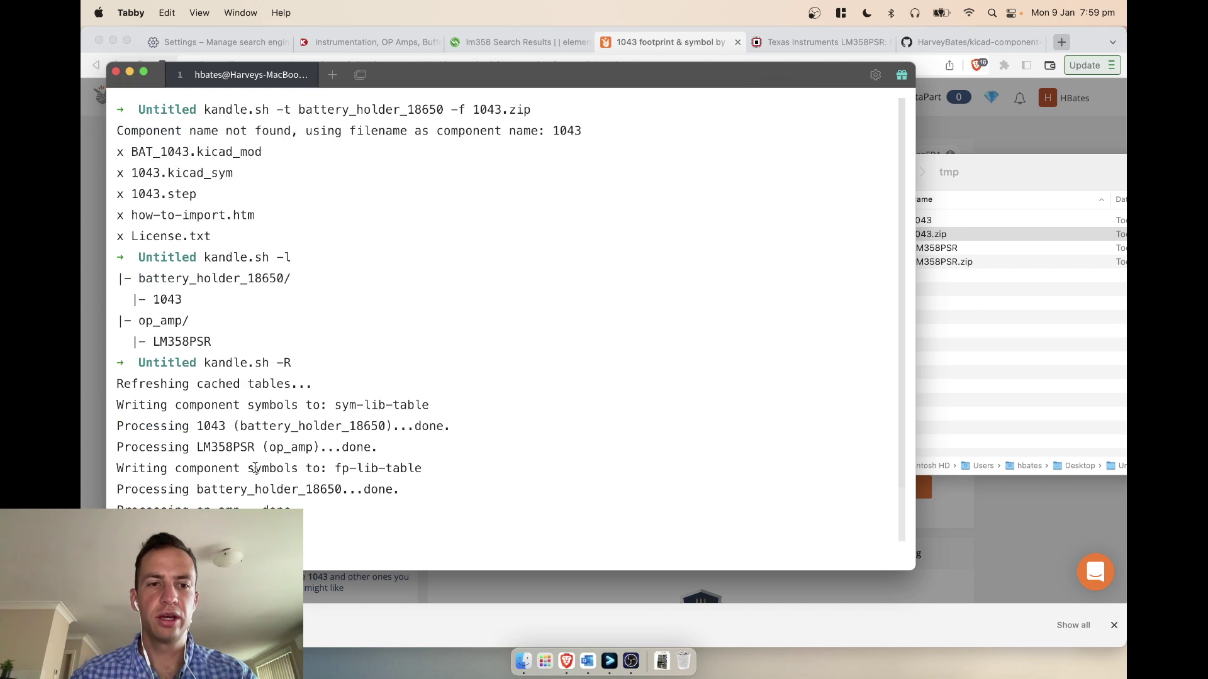
pyautogui.moveTo(153, 431); pyautogui.dragTo(300, 438)
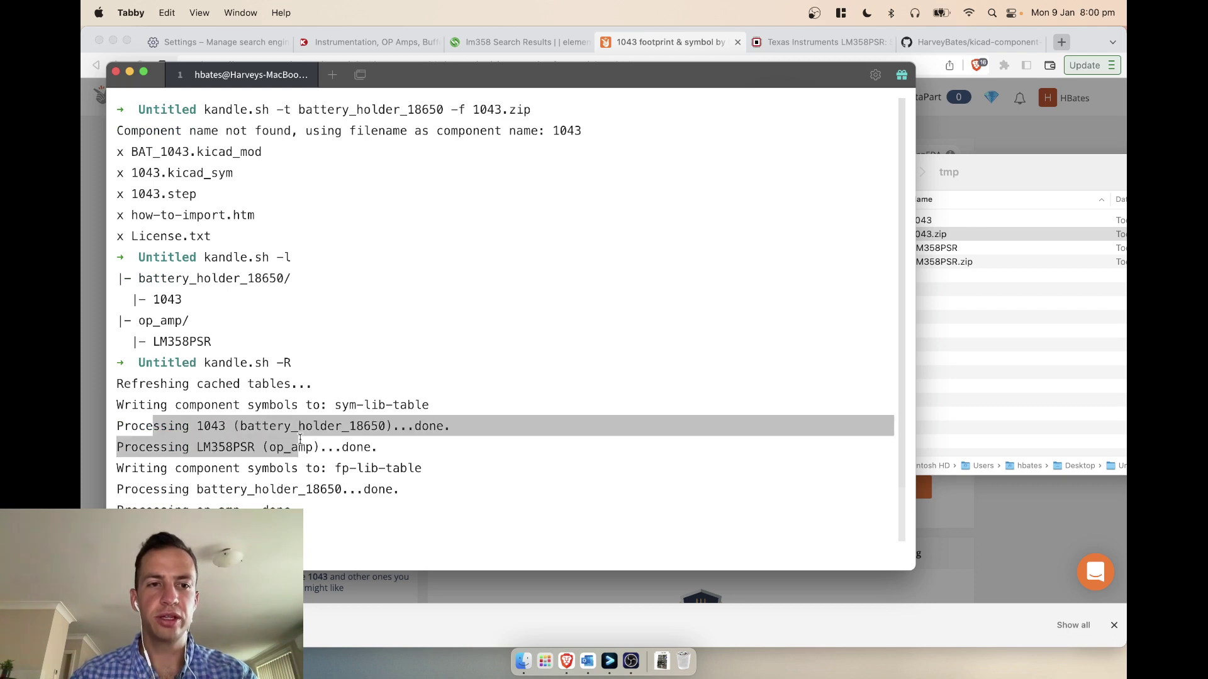
pyautogui.click(300, 438)
pyautogui.moveTo(179, 490); pyautogui.dragTo(251, 507)
pyautogui.click(257, 507)
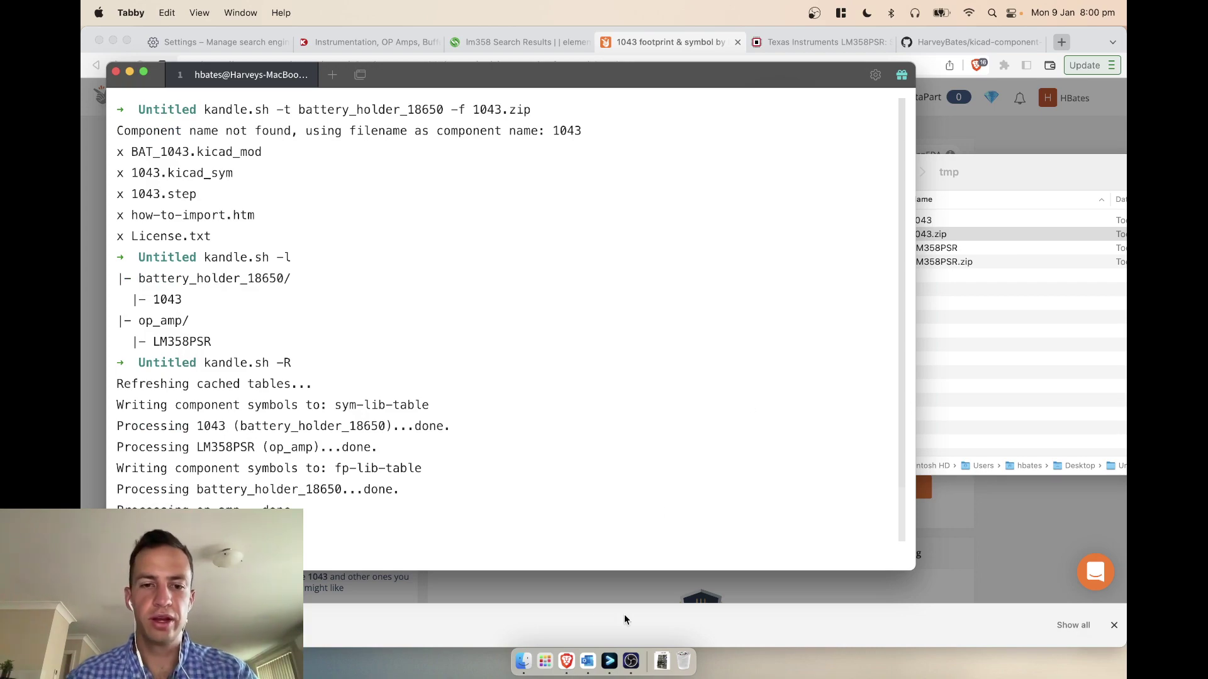
# Step: Reopen the Untitled.kicad_pro project from the Untitled folder in Finder and open its schematic, Untitled.kicad_sch
pyautogui.hotkey('ctrl', 'Up')
pyautogui.click(382, 212)
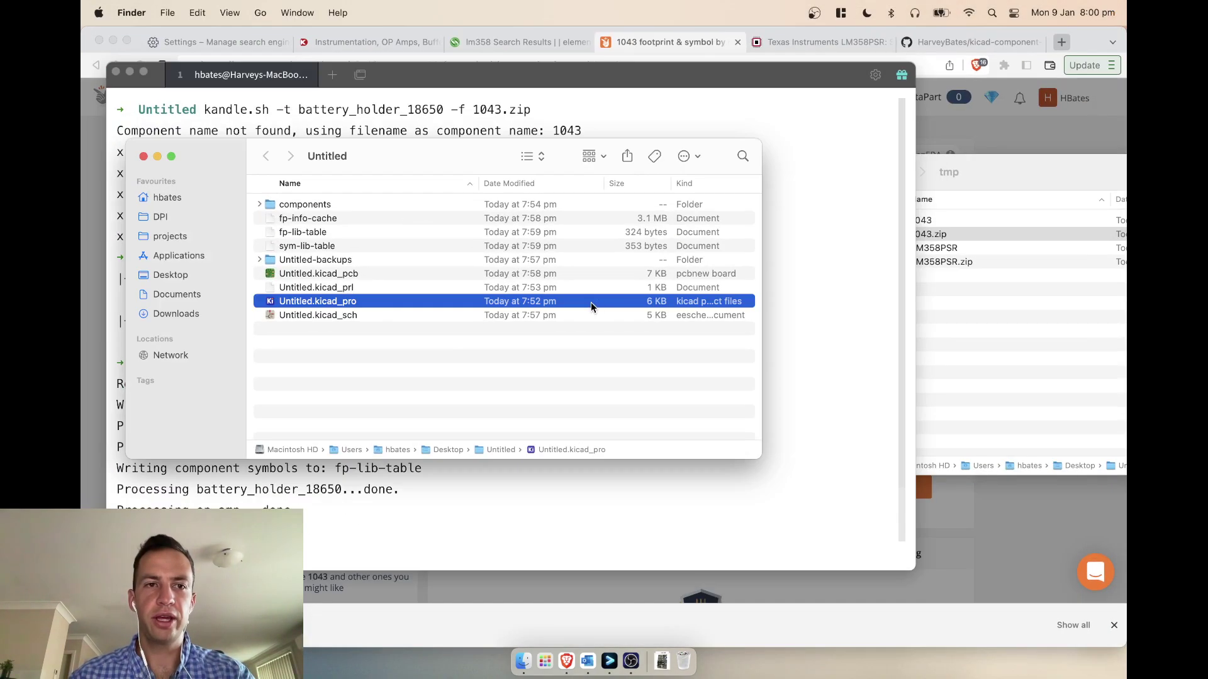
pyautogui.doubleClick(358, 302)
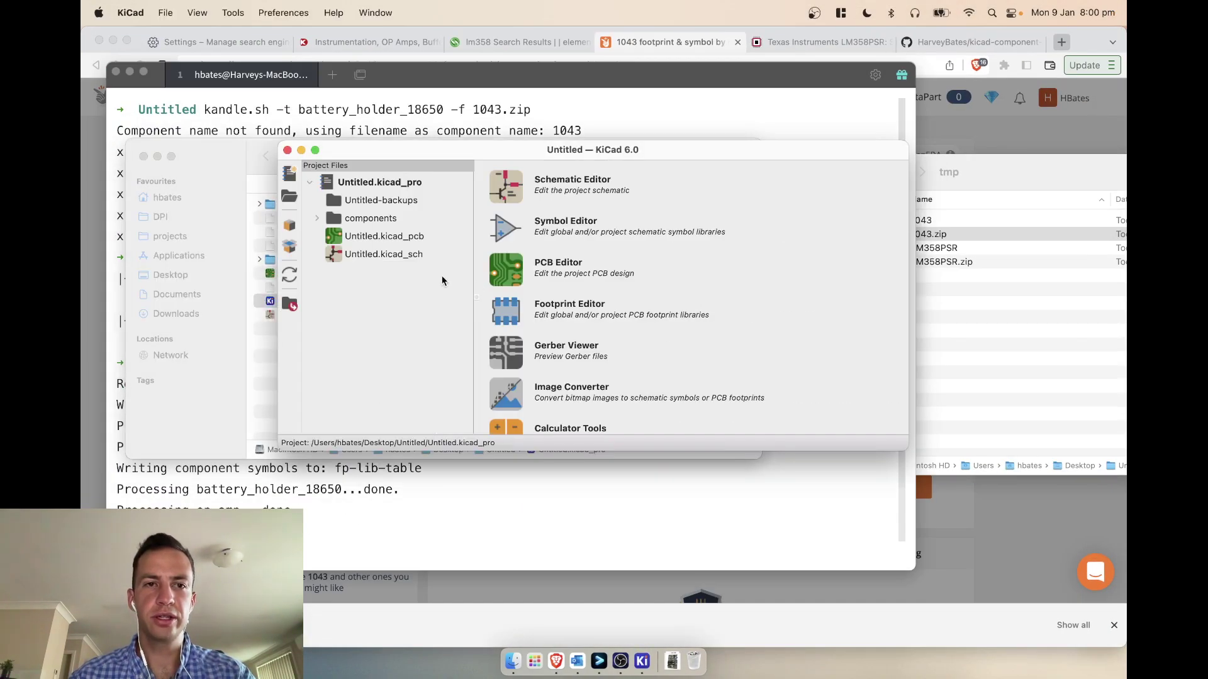
pyautogui.doubleClick(387, 254)
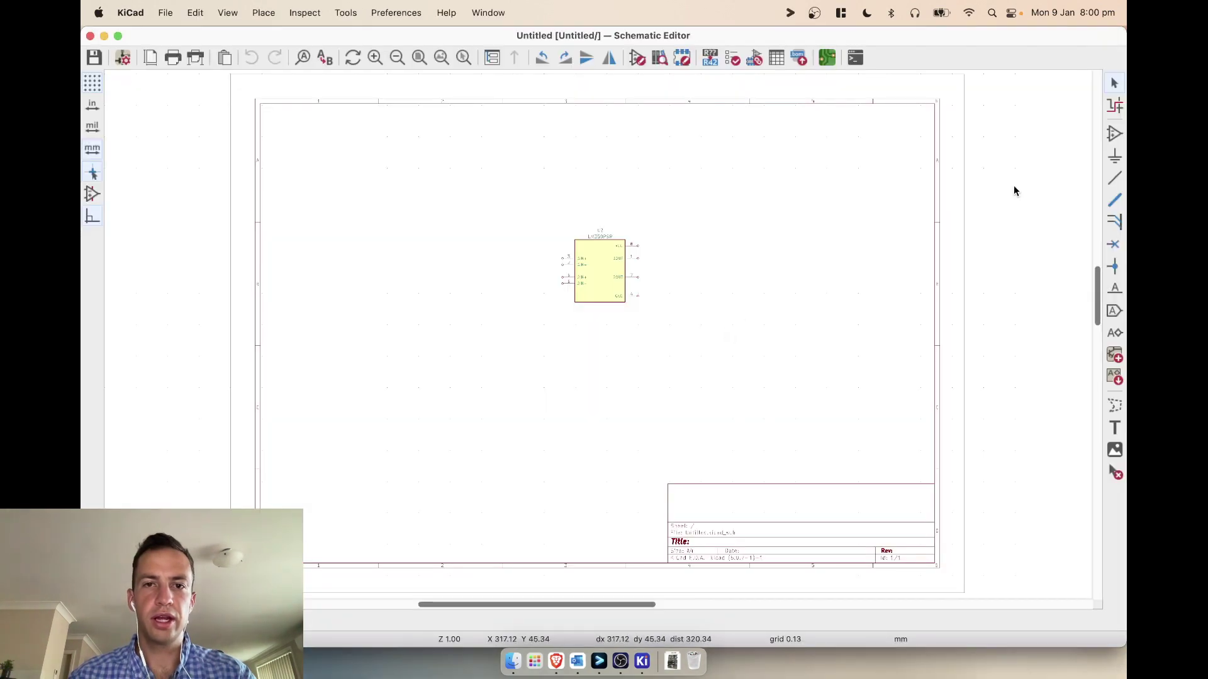
# Step: Place the 1043 symbol from the Extern_battery_holder_18650_1043 library beside the op-amp, then close the schematic editor and discard the changes
pyautogui.press('a')
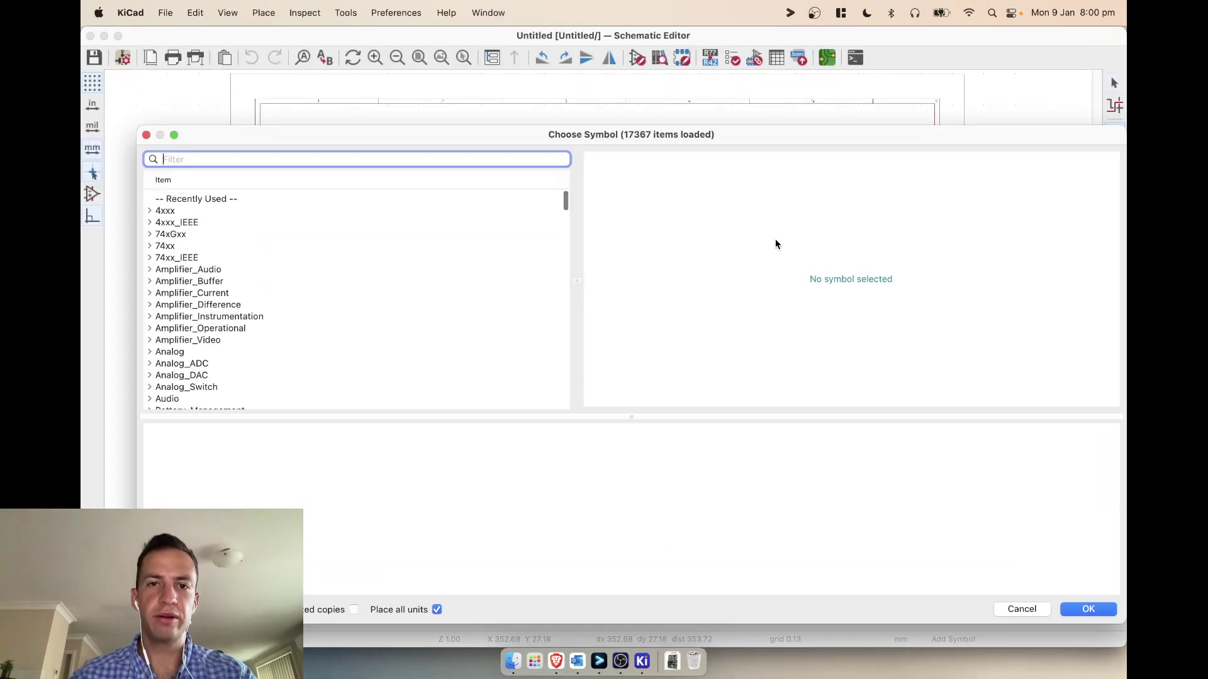
pyautogui.write('1043')
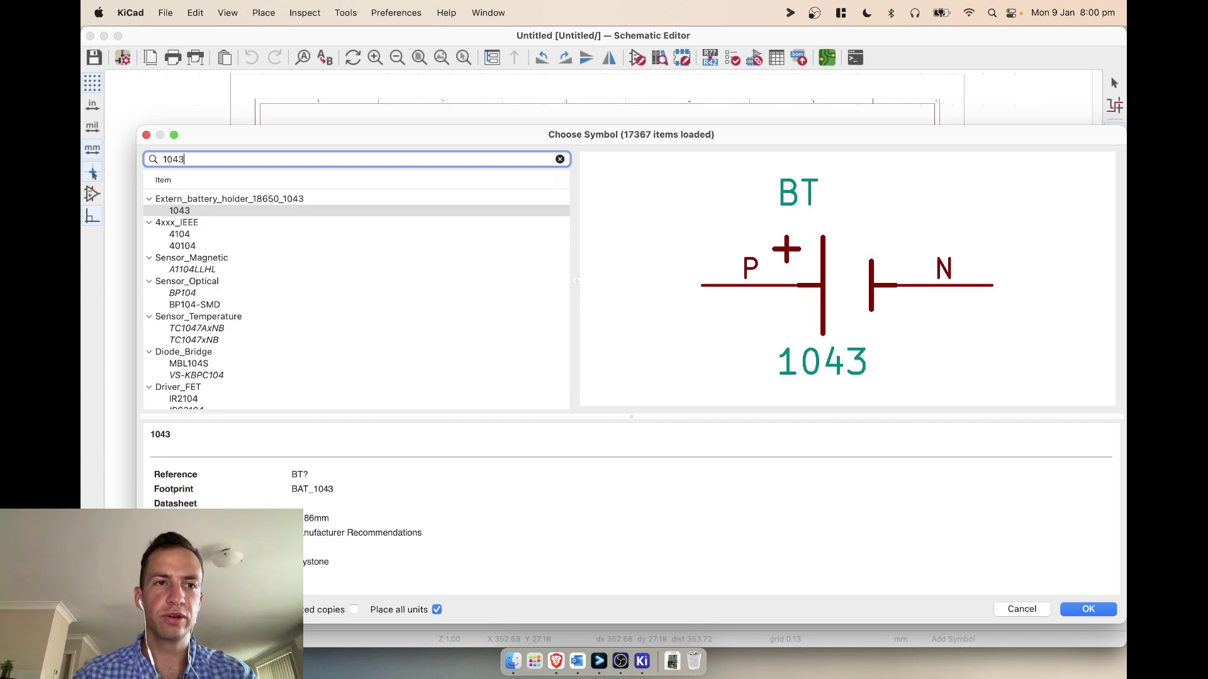
pyautogui.press('Return')
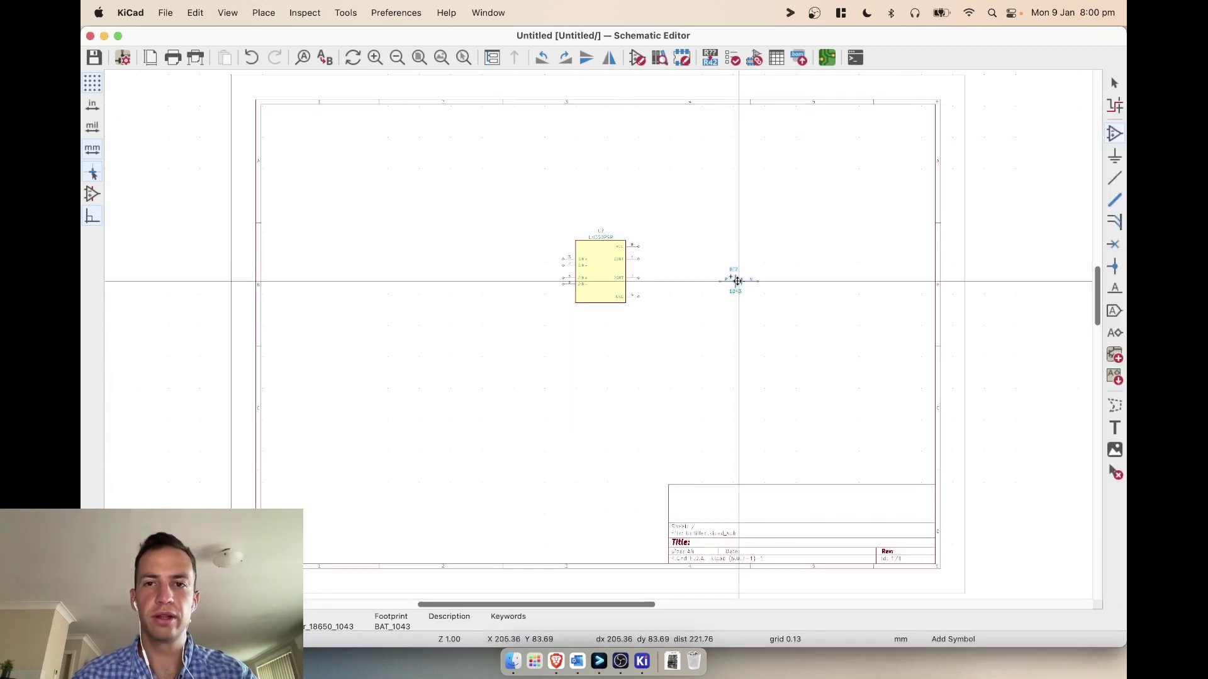
pyautogui.click(737, 280)
pyautogui.press('Escape')
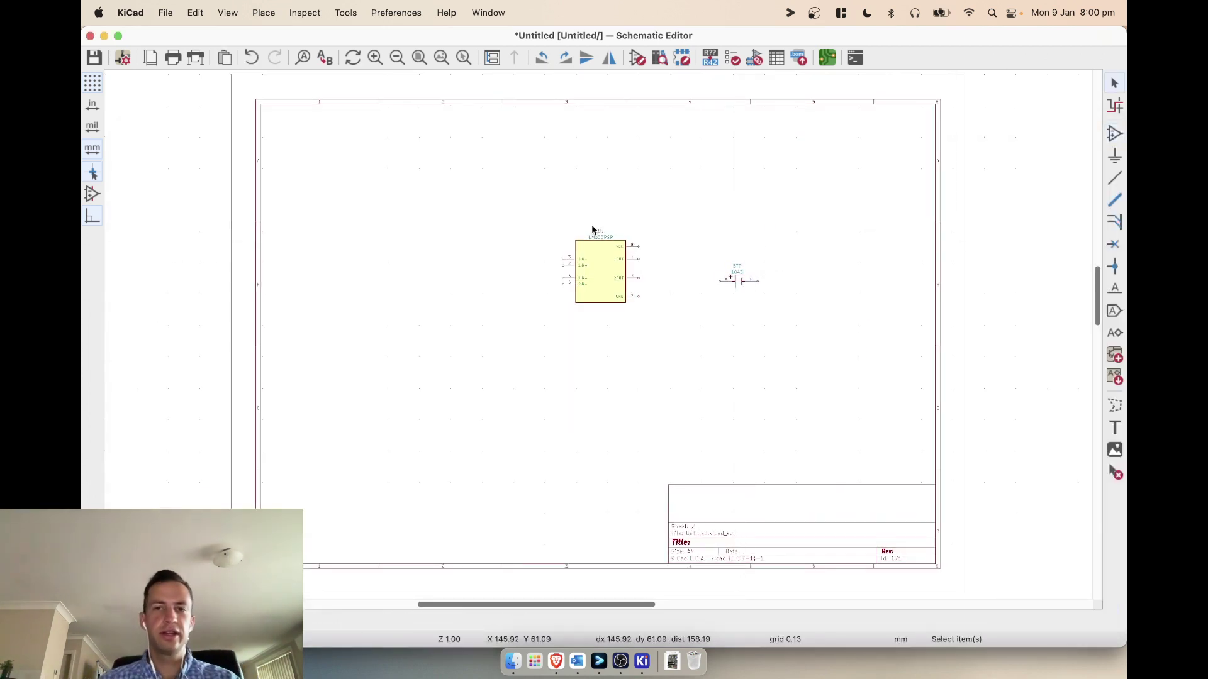
pyautogui.click(91, 36)
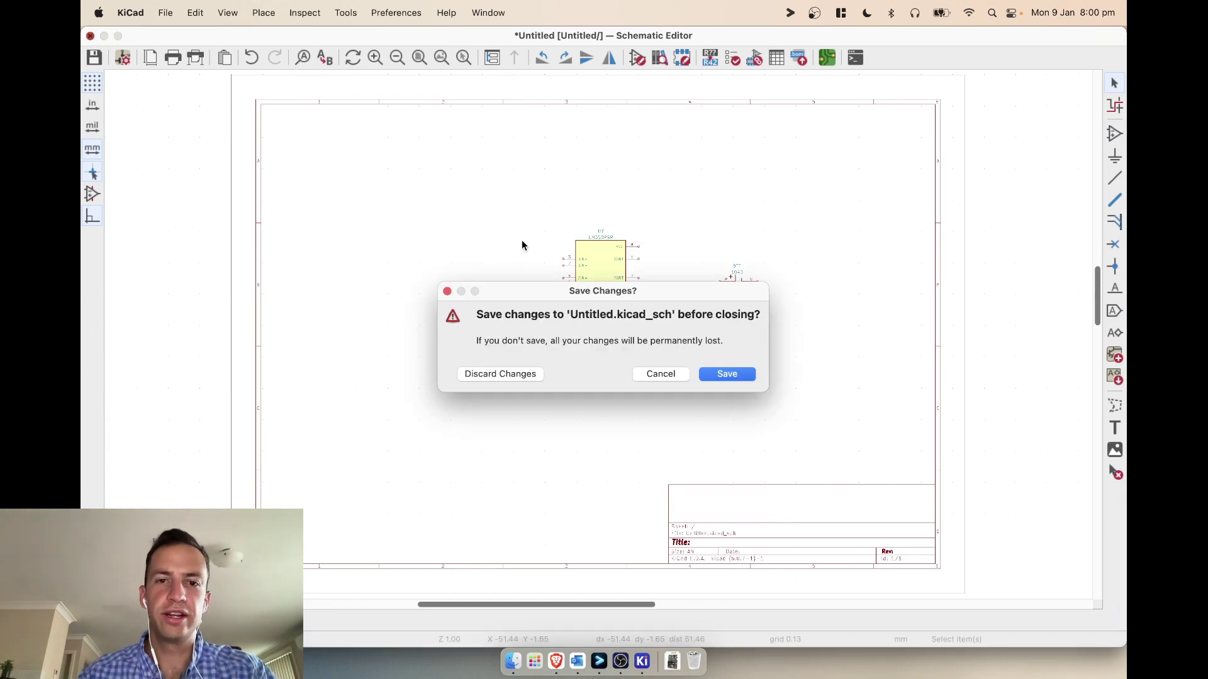
pyautogui.click(496, 380)
# Step: Place the 1043 footprint from the Extern_battery_holder_18650 library above the op-amp on the board, then close the PCB editor and discard the changes
pyautogui.click(378, 239)
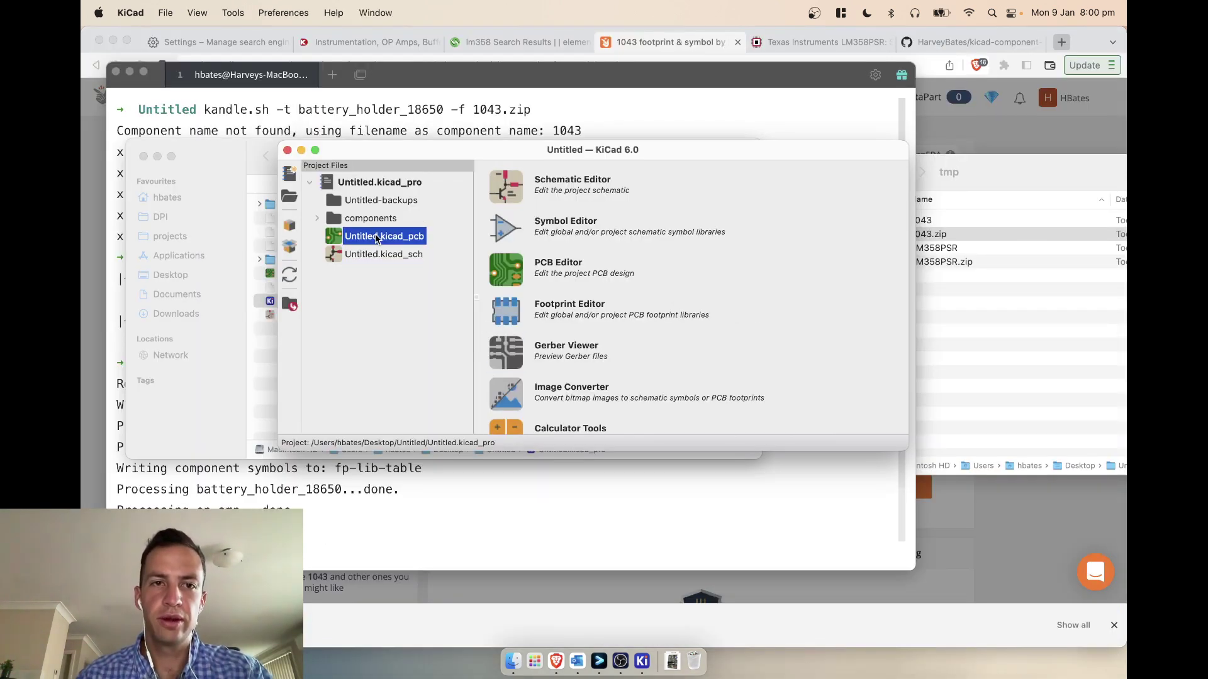
pyautogui.click(556, 272)
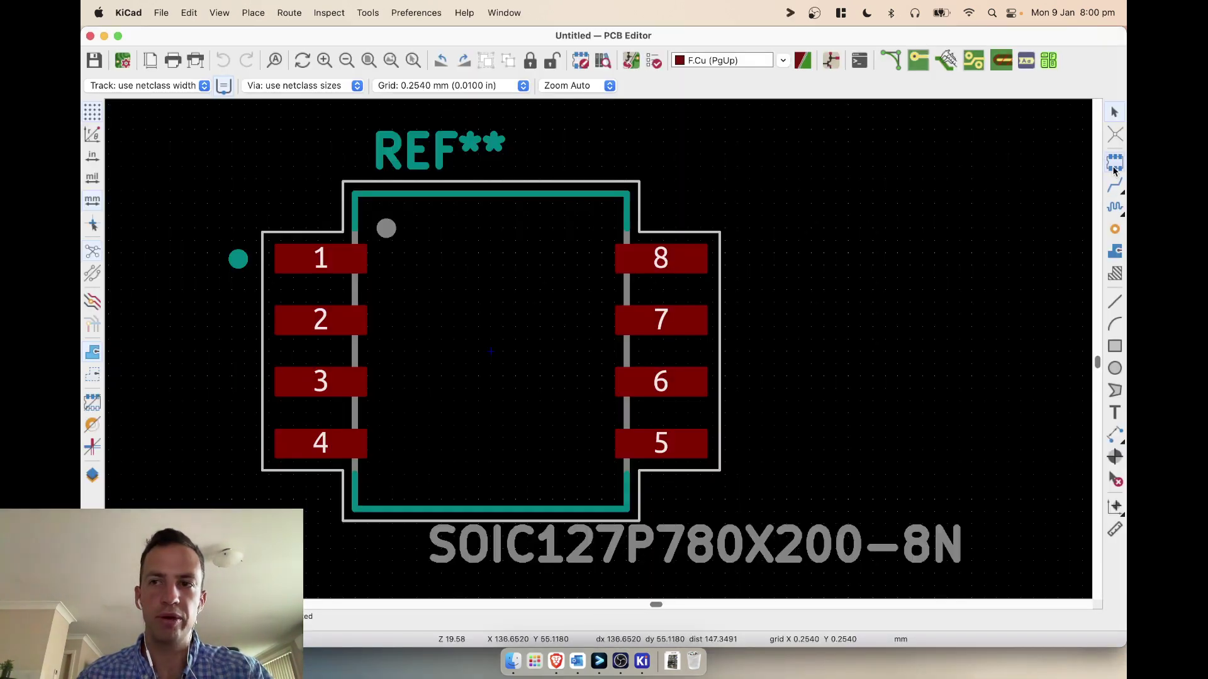
pyautogui.click(1114, 163)
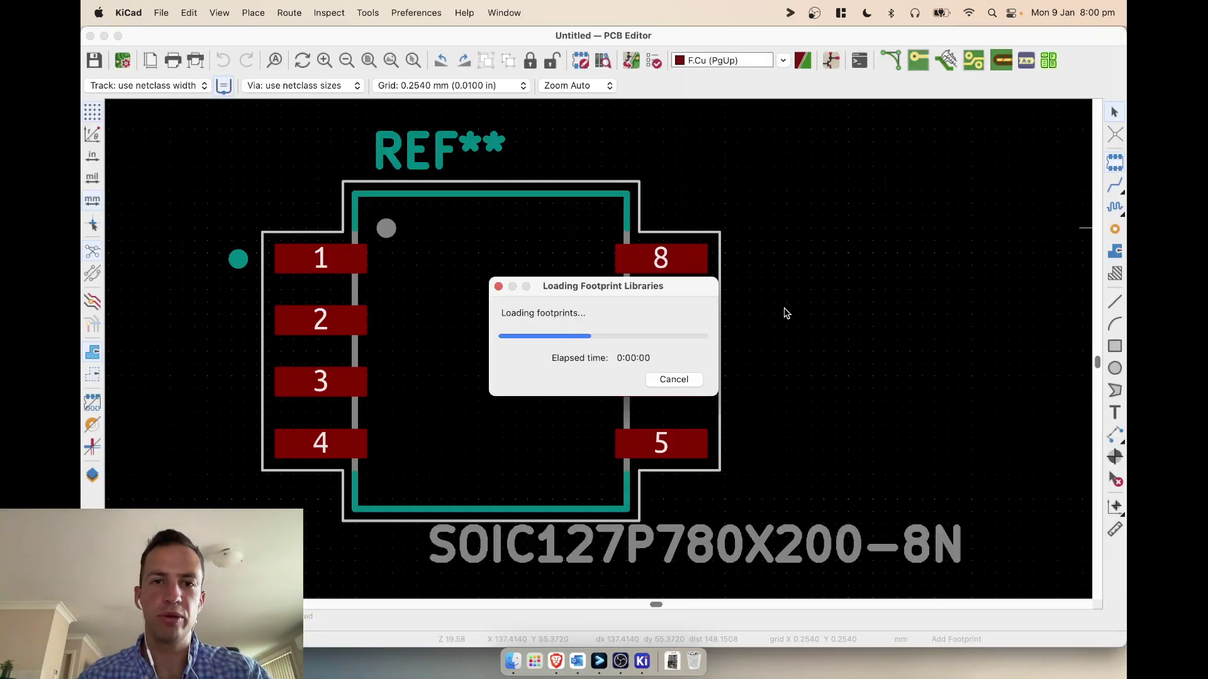
pyautogui.write('1043')
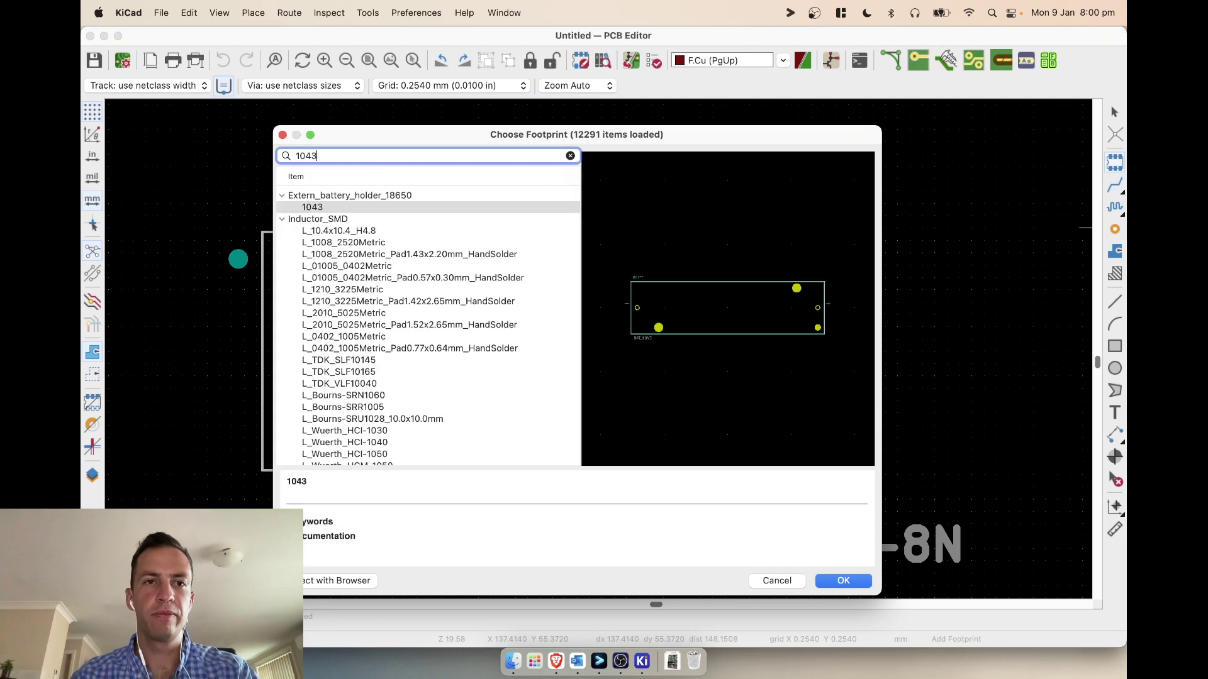
pyautogui.press('Return')
pyautogui.scroll(-10, 812, 412)
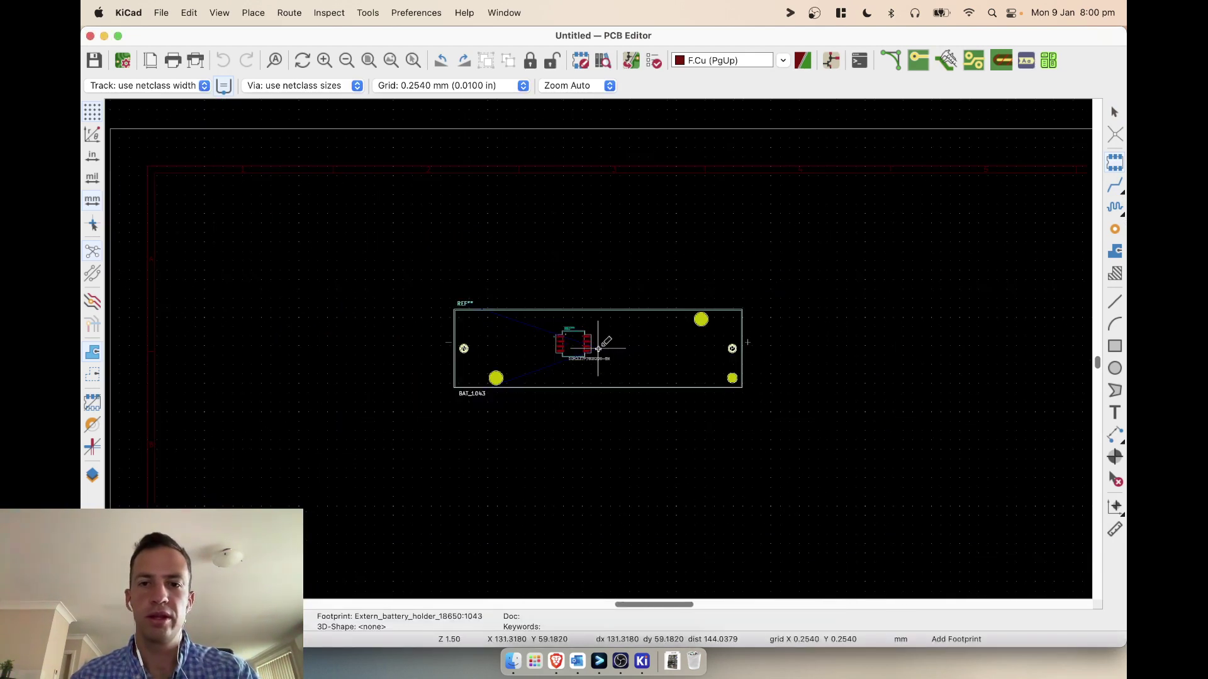
pyautogui.click(650, 258)
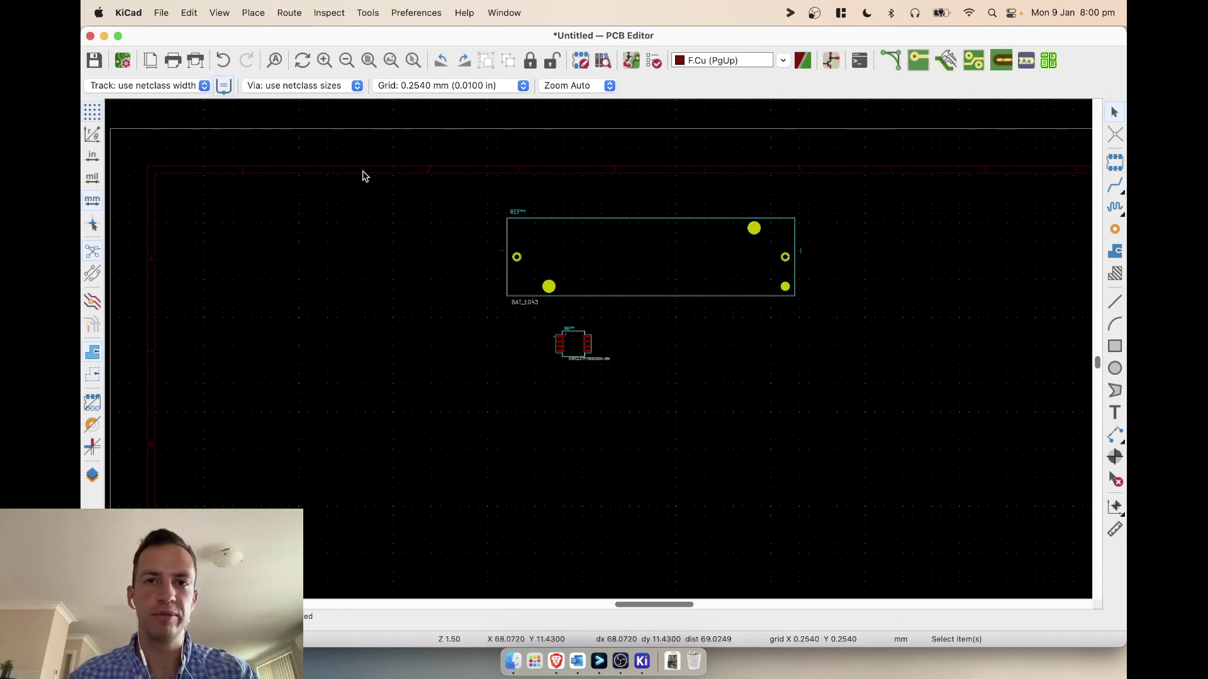
pyautogui.click(90, 36)
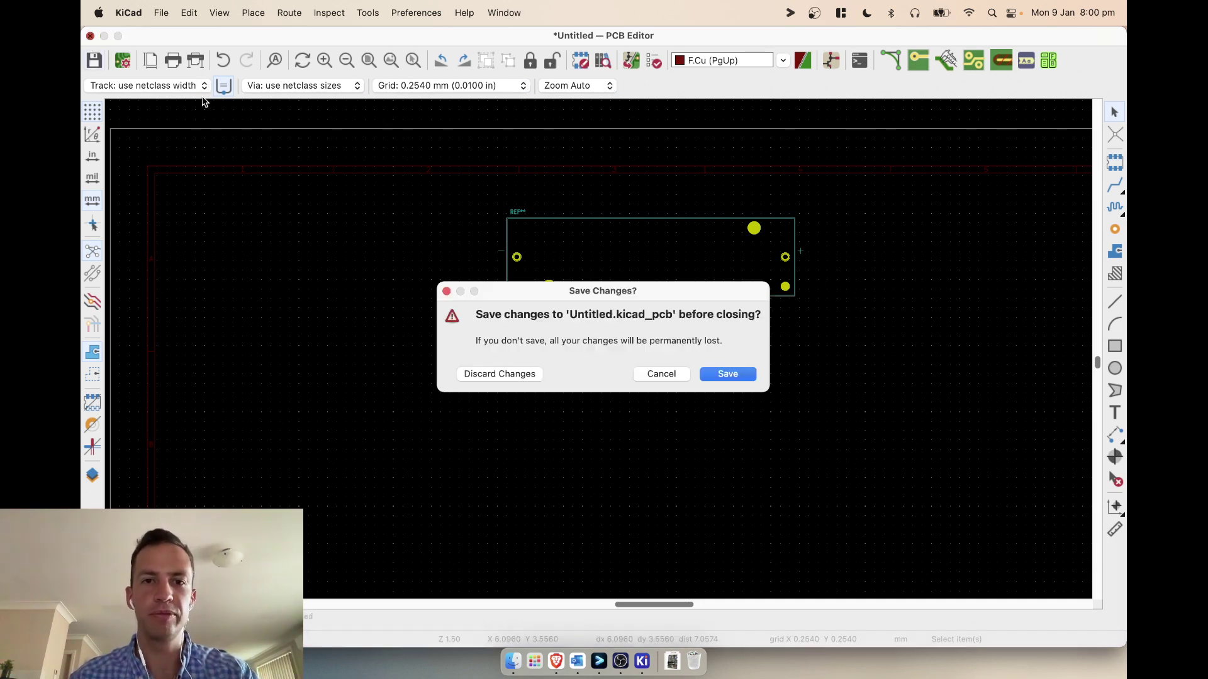
pyautogui.click(494, 375)
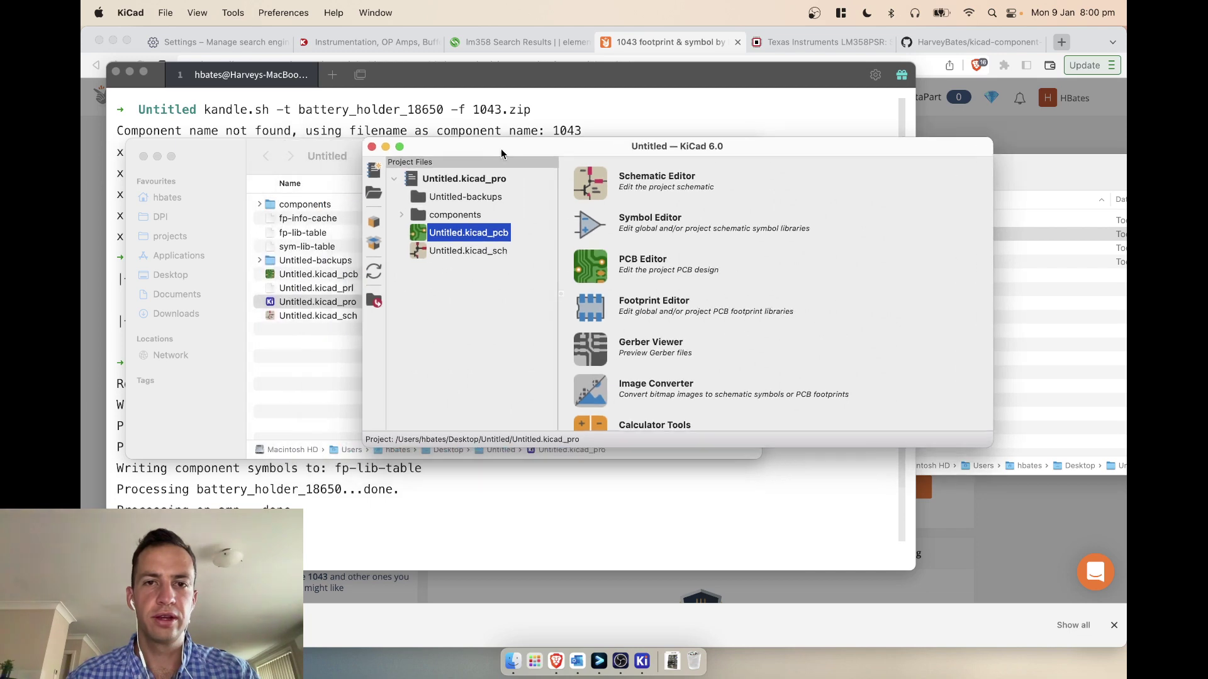
# Step: Close the Untitled KiCad project and move the Finder window showing the Untitled folder out of the way
pyautogui.moveTo(500, 149); pyautogui.dragTo(565, 117)
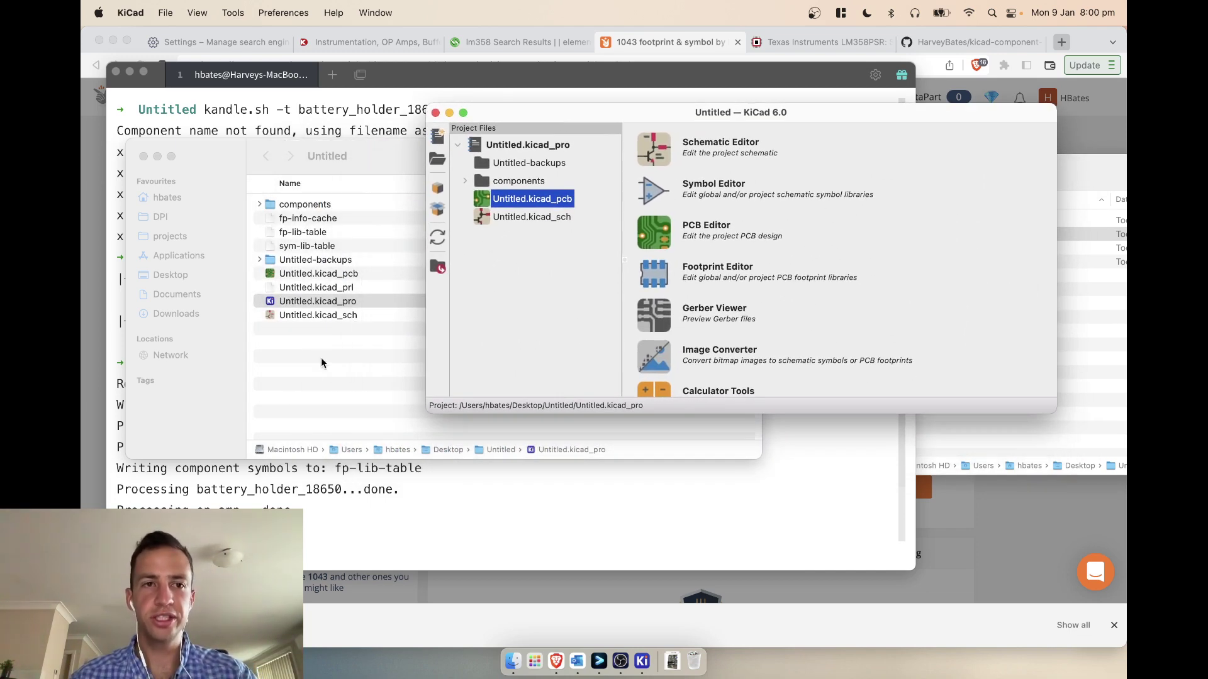
pyautogui.moveTo(521, 117); pyautogui.dragTo(664, 104)
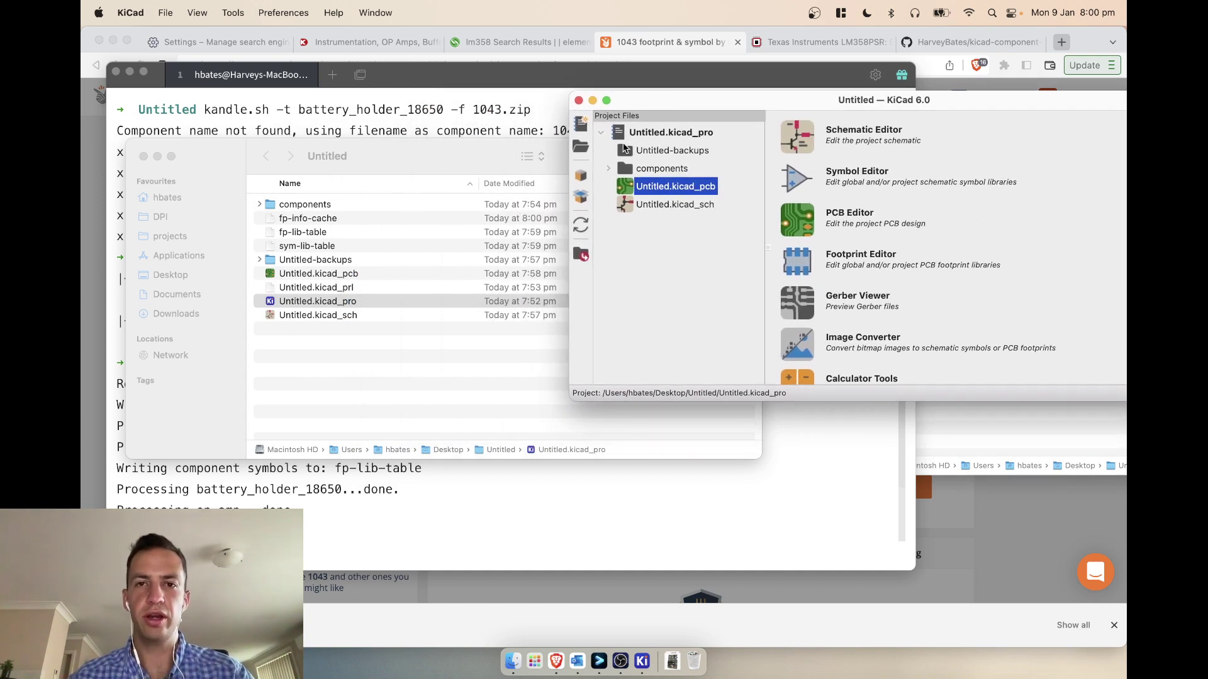
pyautogui.click(579, 100)
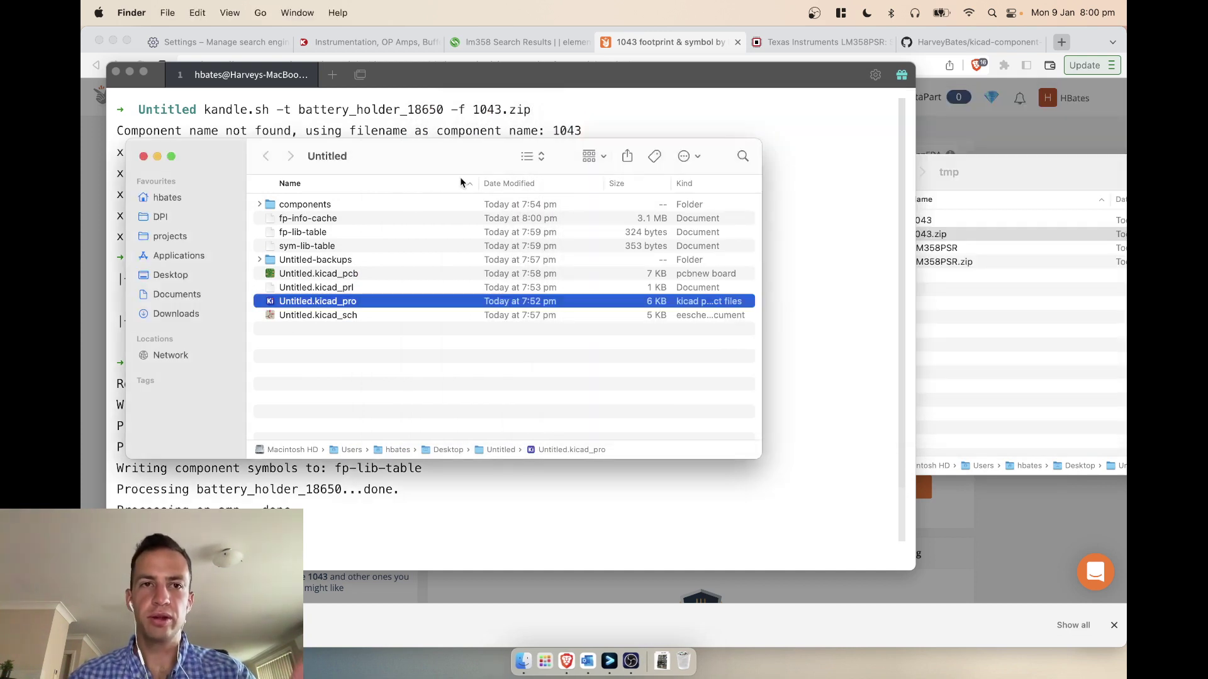
pyautogui.moveTo(433, 156); pyautogui.dragTo(689, 179)
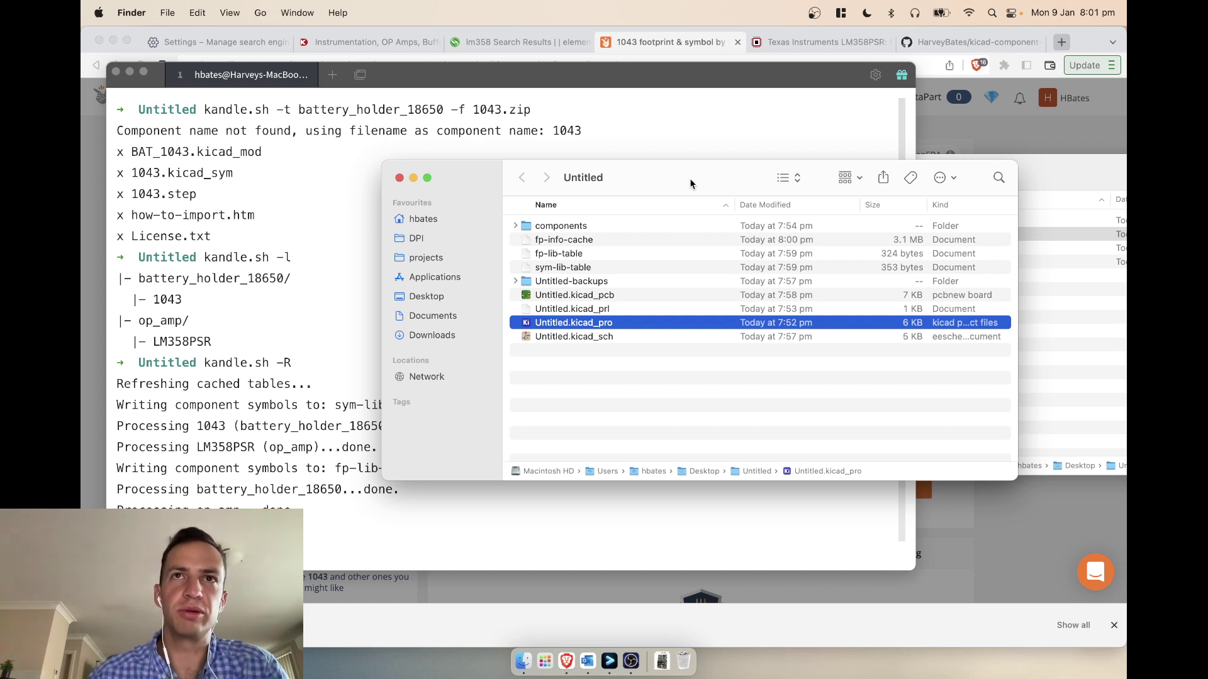
pyautogui.moveTo(690, 179); pyautogui.dragTo(744, 98)
# Step: Open the kicad-rename-zsh repository from the kicad-component-handler owner's GitHub repository list, look over its README, and dismiss the downloads bar
pyautogui.click(962, 43)
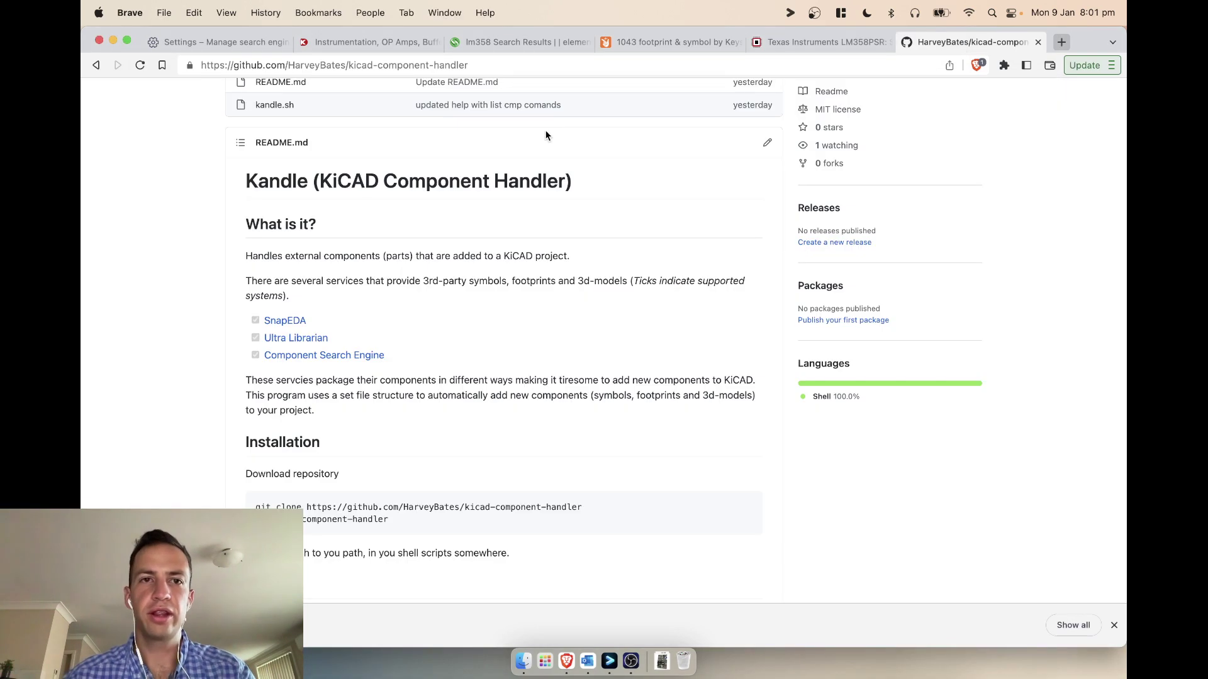
pyautogui.scroll(5, 545, 135)
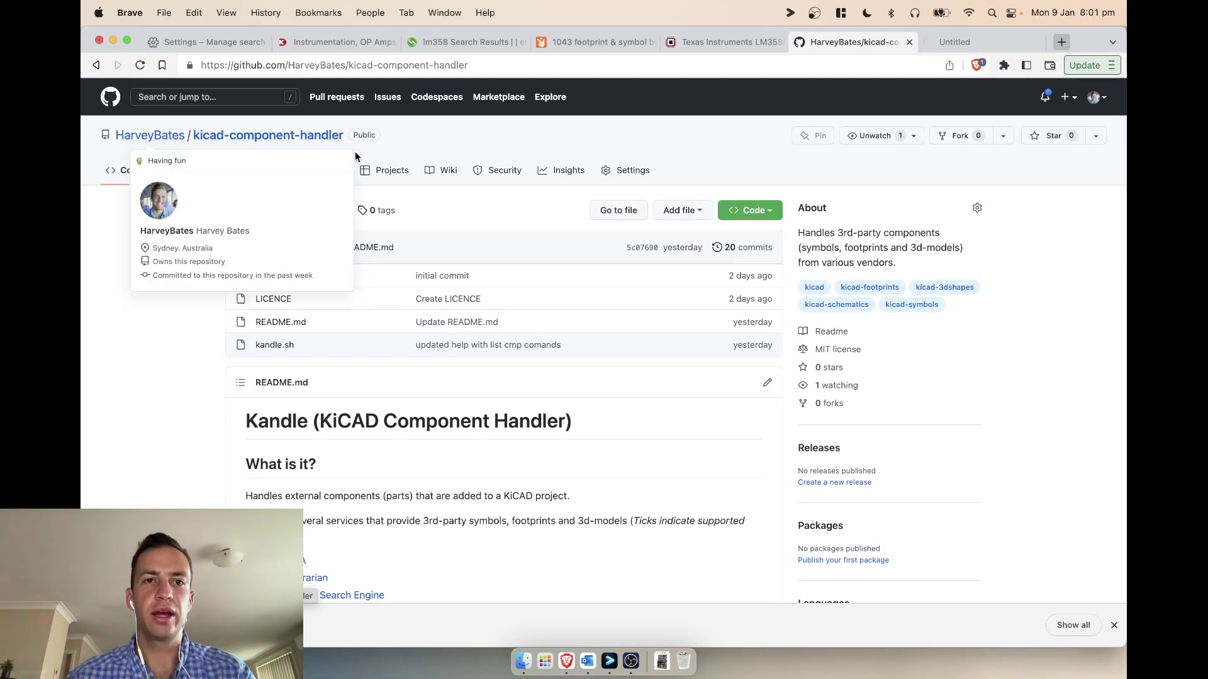
pyautogui.hotkey('ctrl', 'Tab')
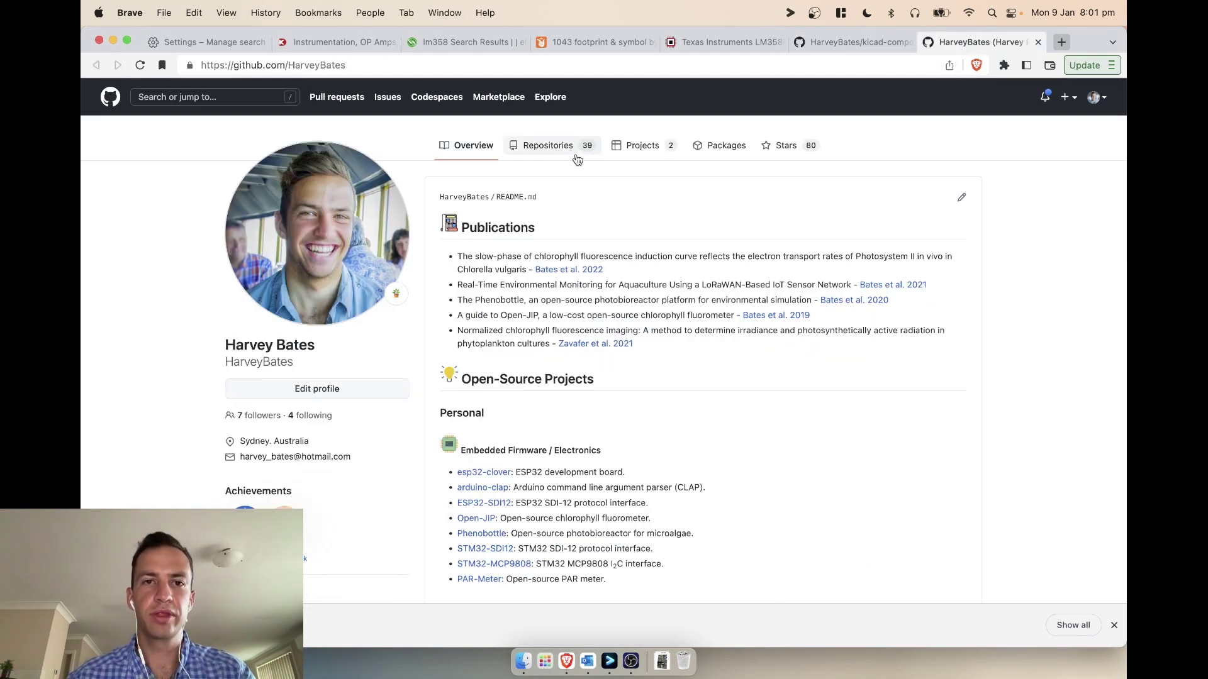
pyautogui.click(576, 155)
pyautogui.scroll(-2, 535, 340)
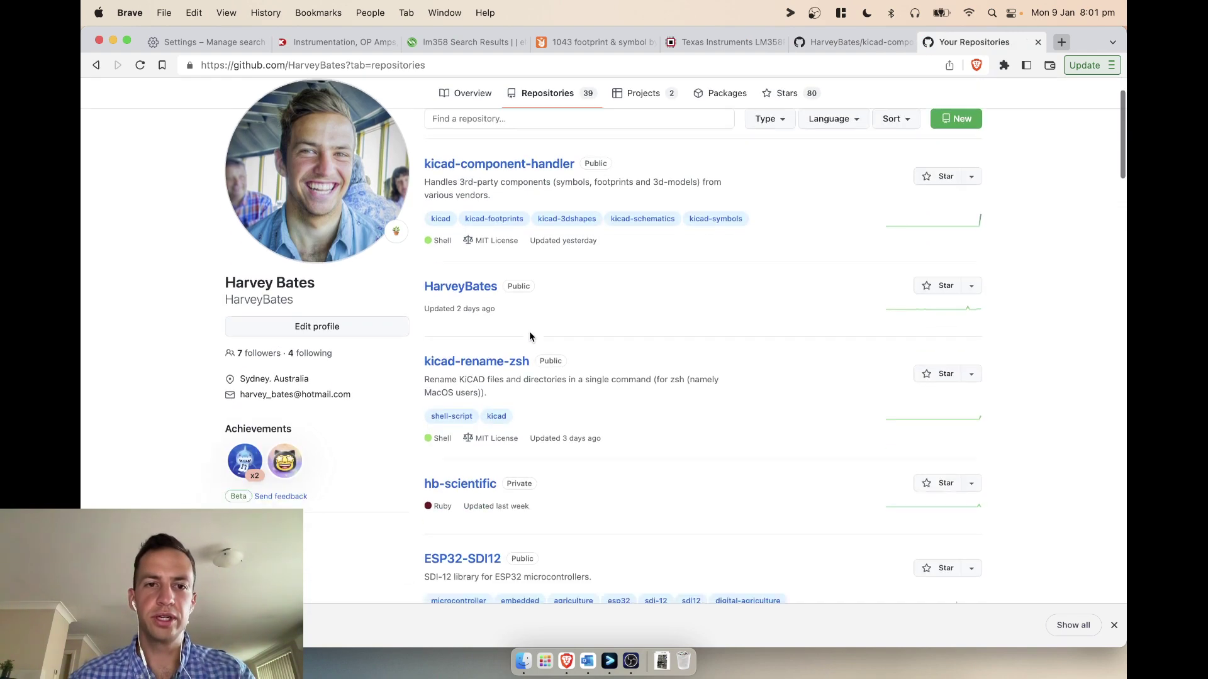
pyautogui.click(464, 343)
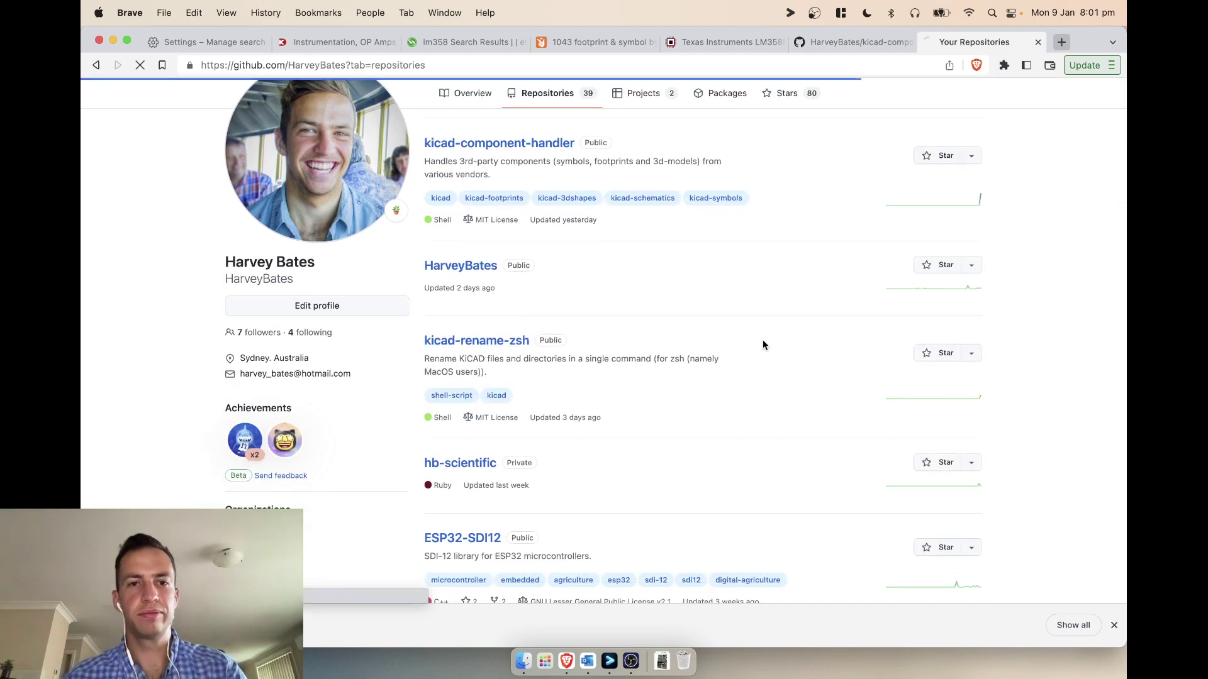
pyautogui.scroll(-5, 762, 340)
pyautogui.scroll(5, 762, 340)
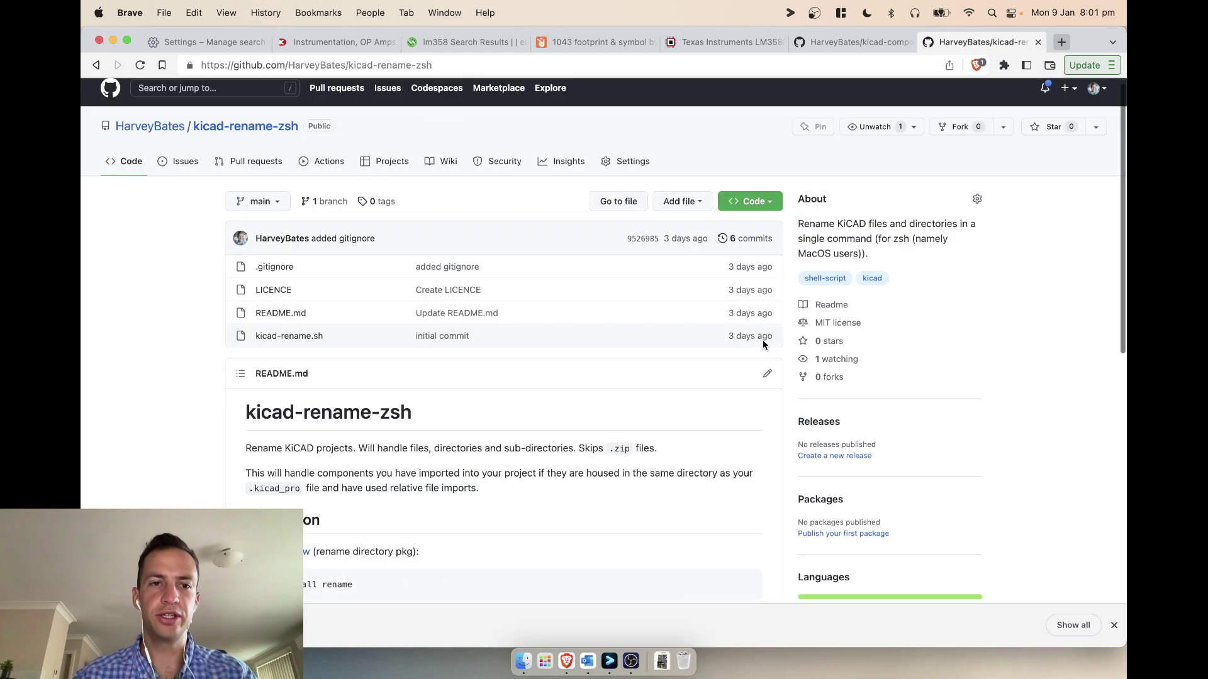
pyautogui.click(1114, 624)
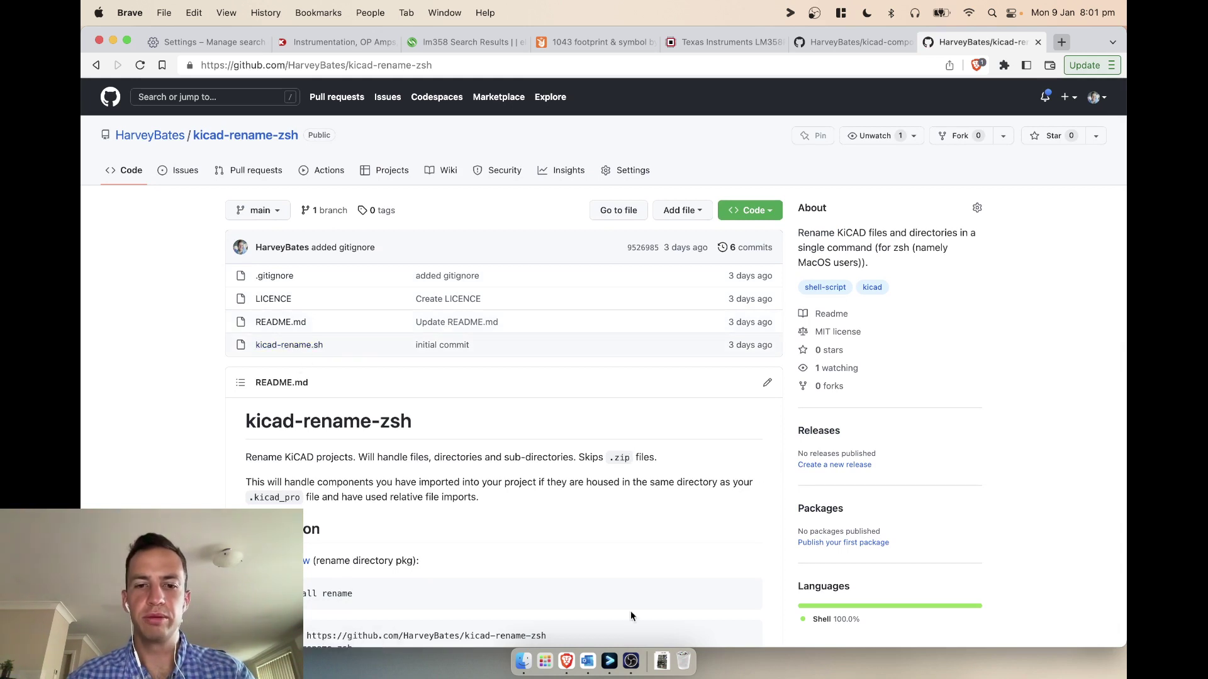
# Step: Switch to the Tabby terminal and list the files in the Untitled project folder
pyautogui.click(610, 661)
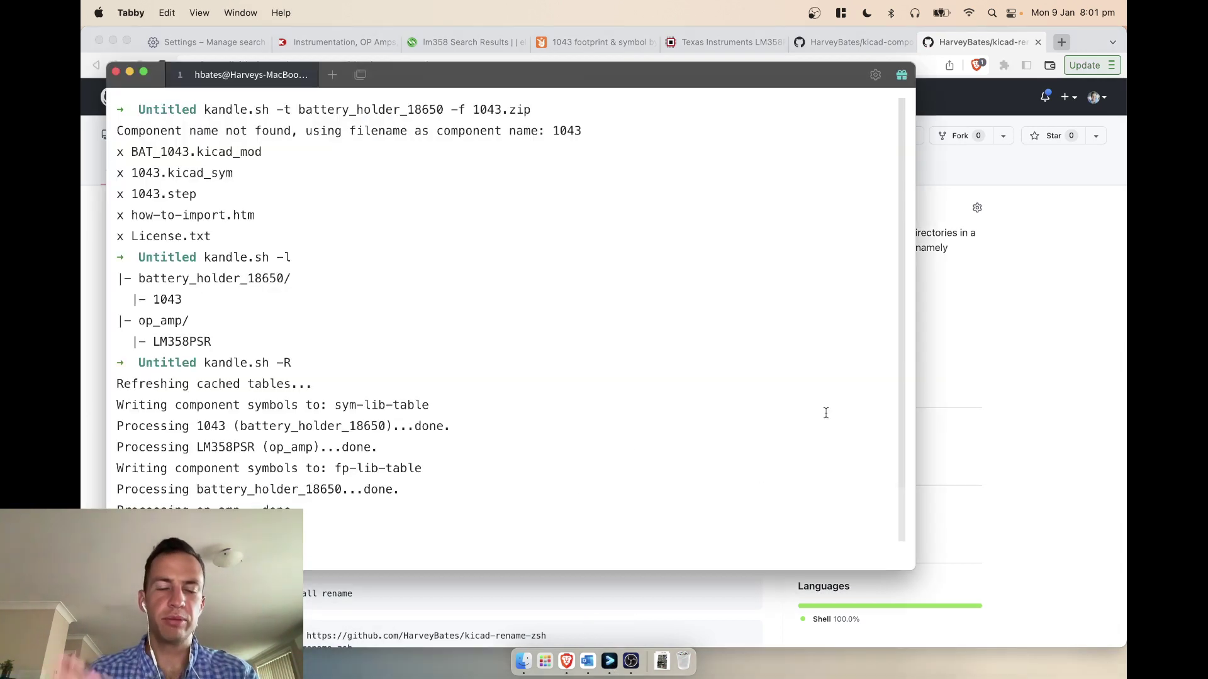
pyautogui.write('ls')
pyautogui.press('Return')
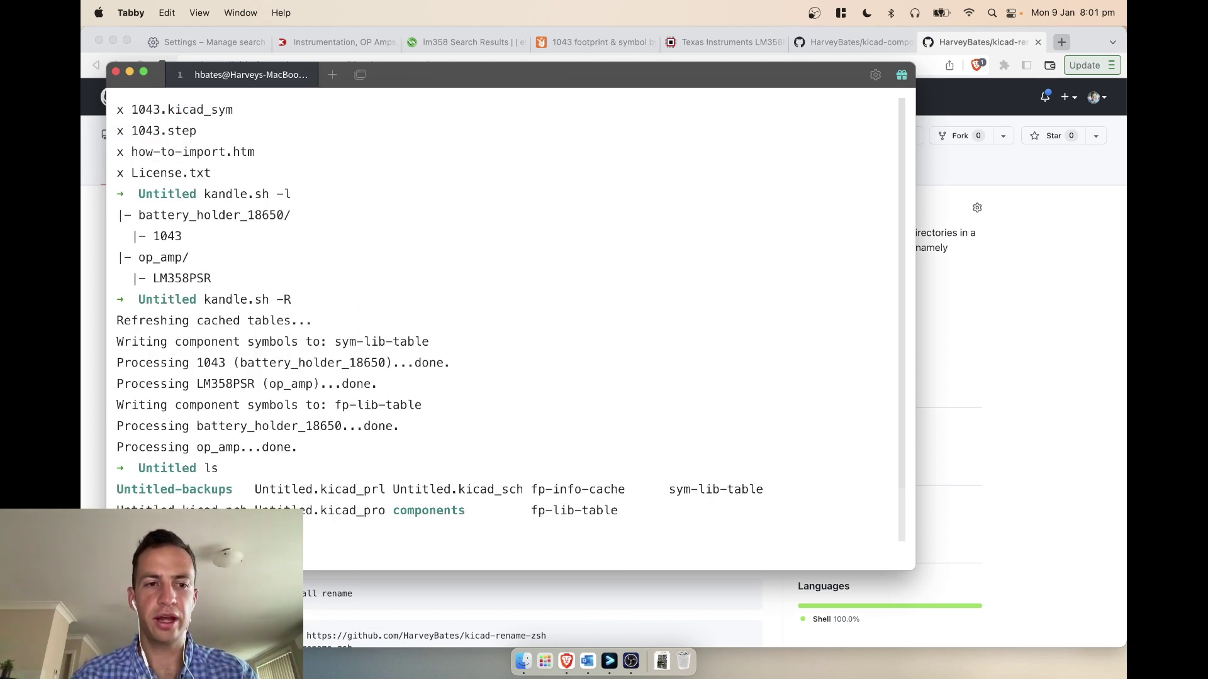
# Step: Run kicad-rename.sh -p "Untitled" -n "thebestproject" to rename the project's files from Untitled to thebestproject
pyautogui.write('kandle.sh -')
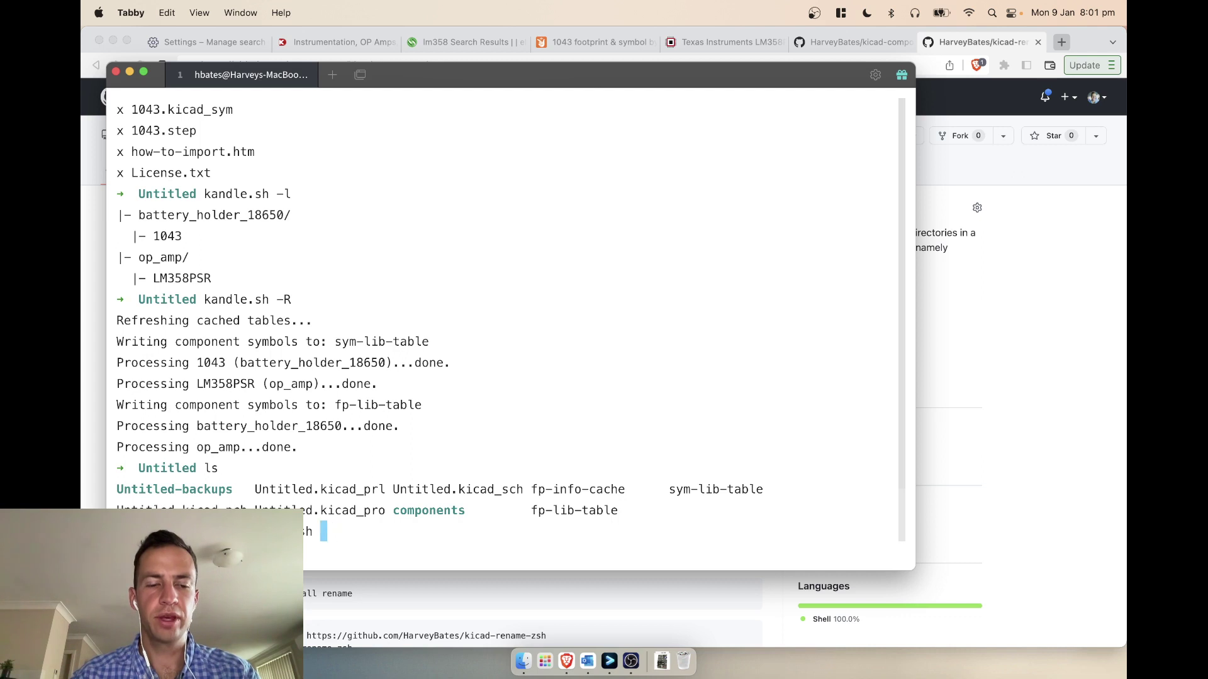
pyautogui.write('p "')
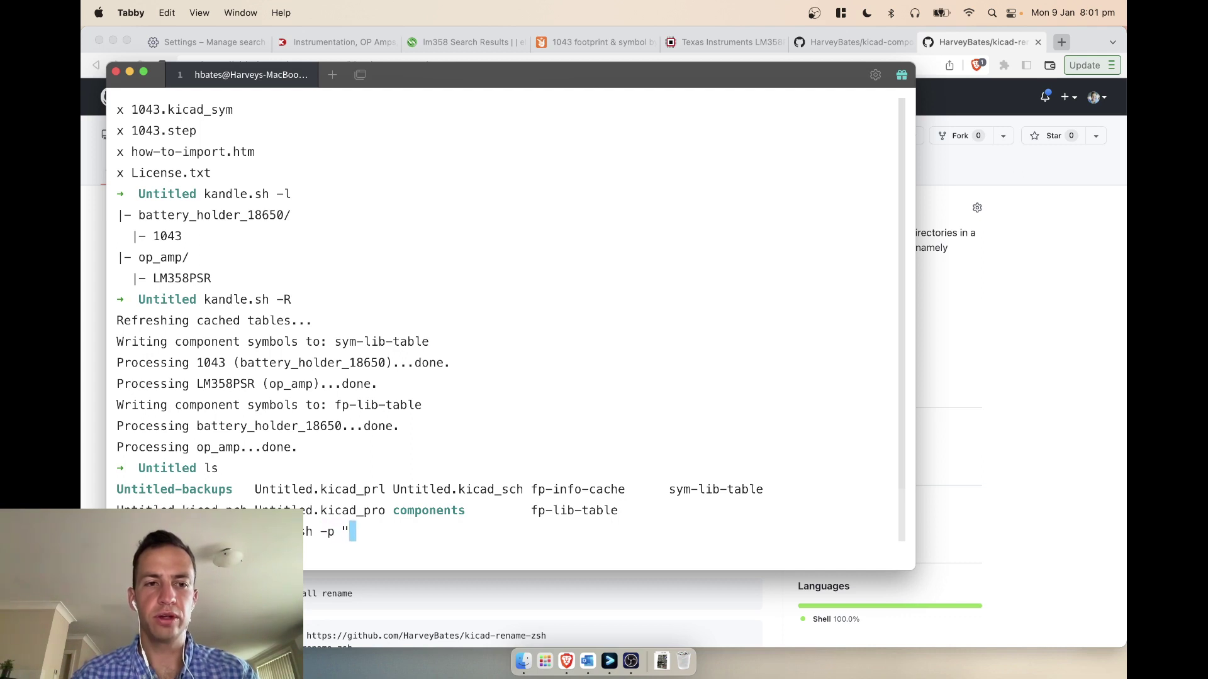
pyautogui.write('Unt')
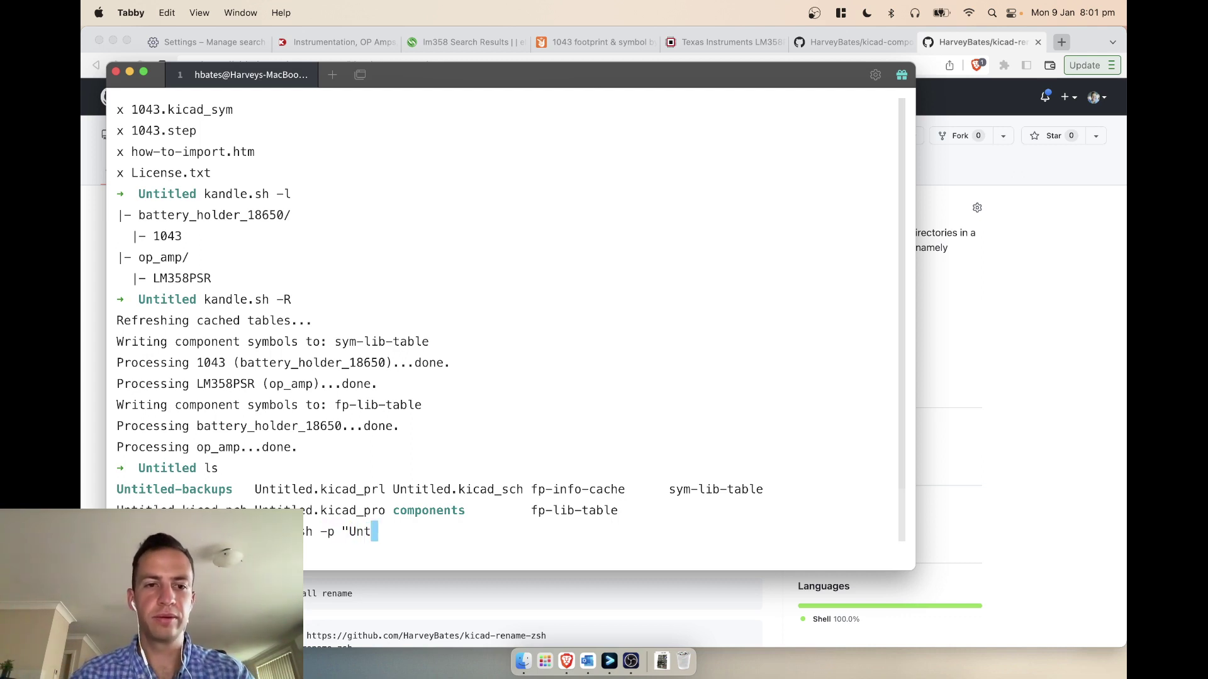
pyautogui.write('itled" -n')
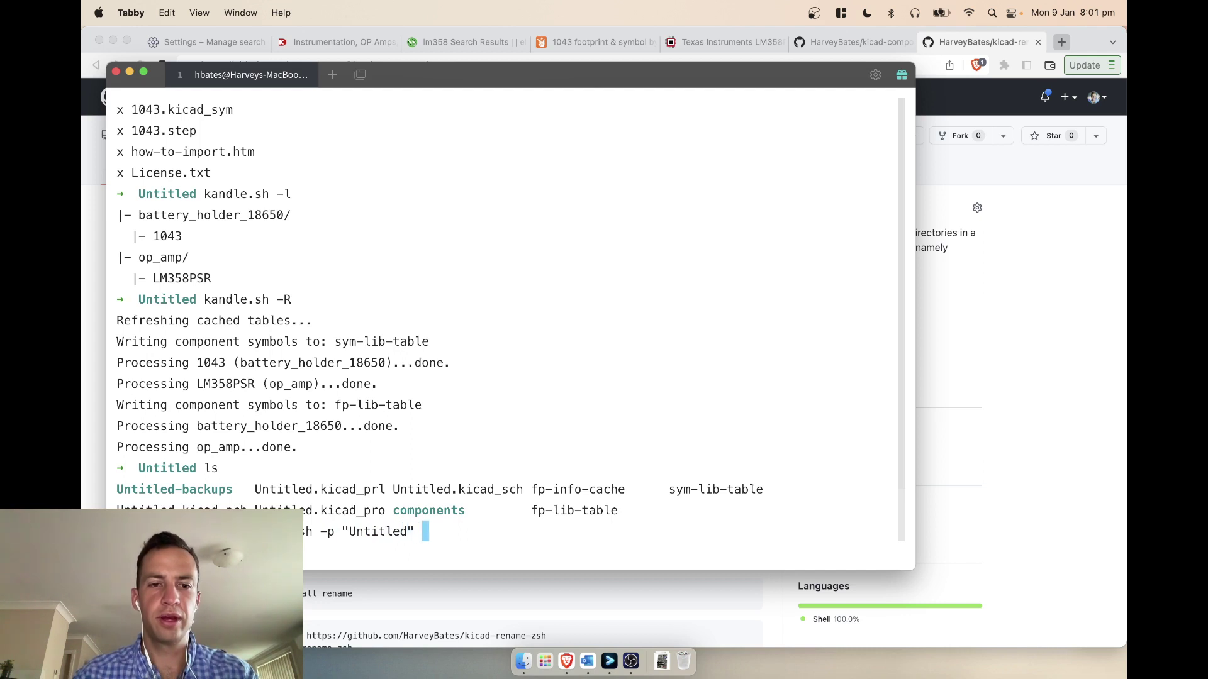
pyautogui.write(' "')
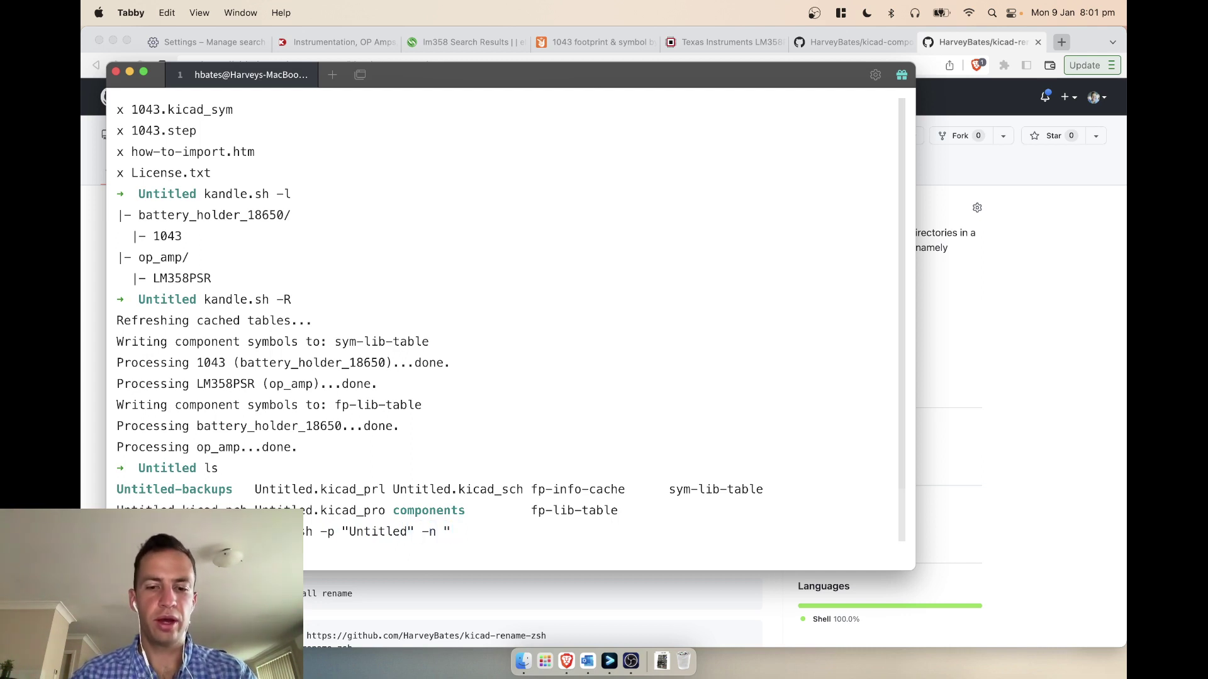
pyautogui.write('wo')
pyautogui.press('BackSpace')
pyautogui.press('BackSpace')
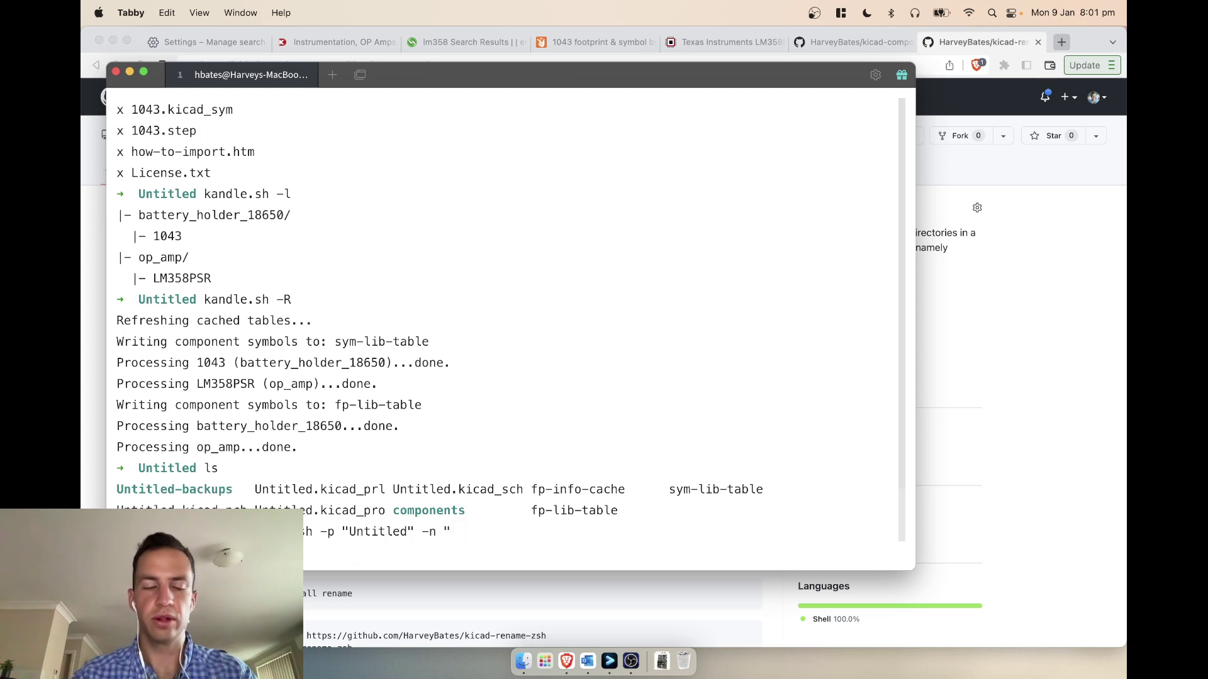
pyautogui.write('the')
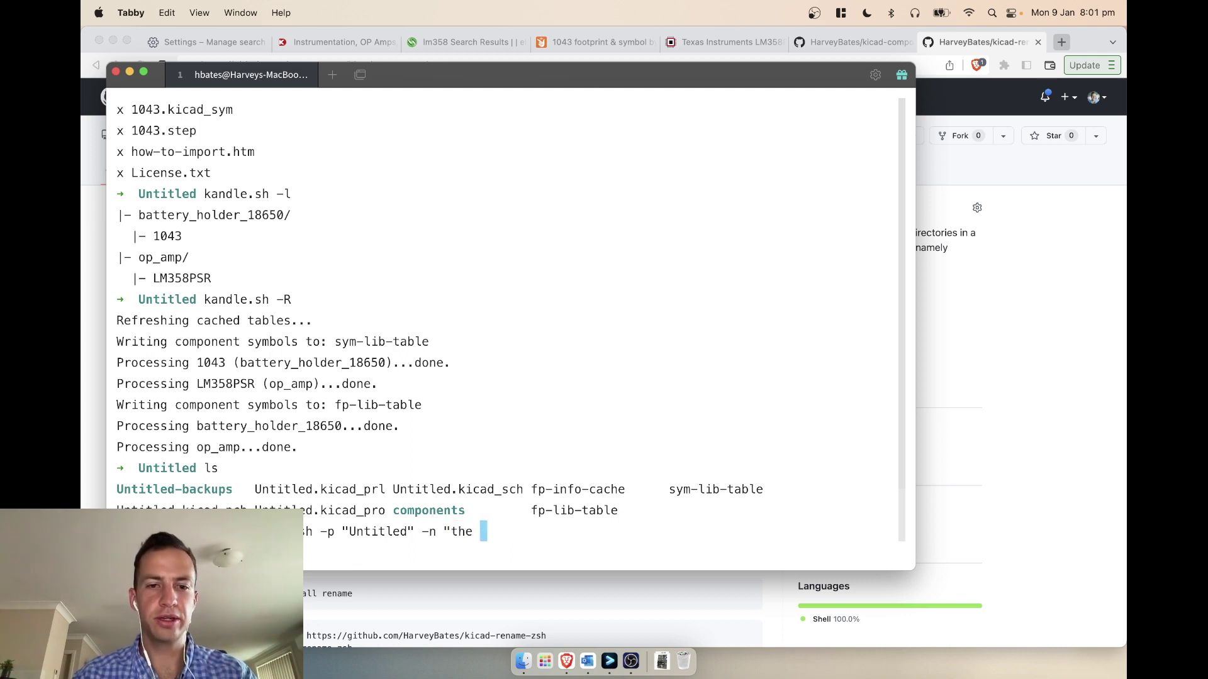
pyautogui.write('bestprojec')
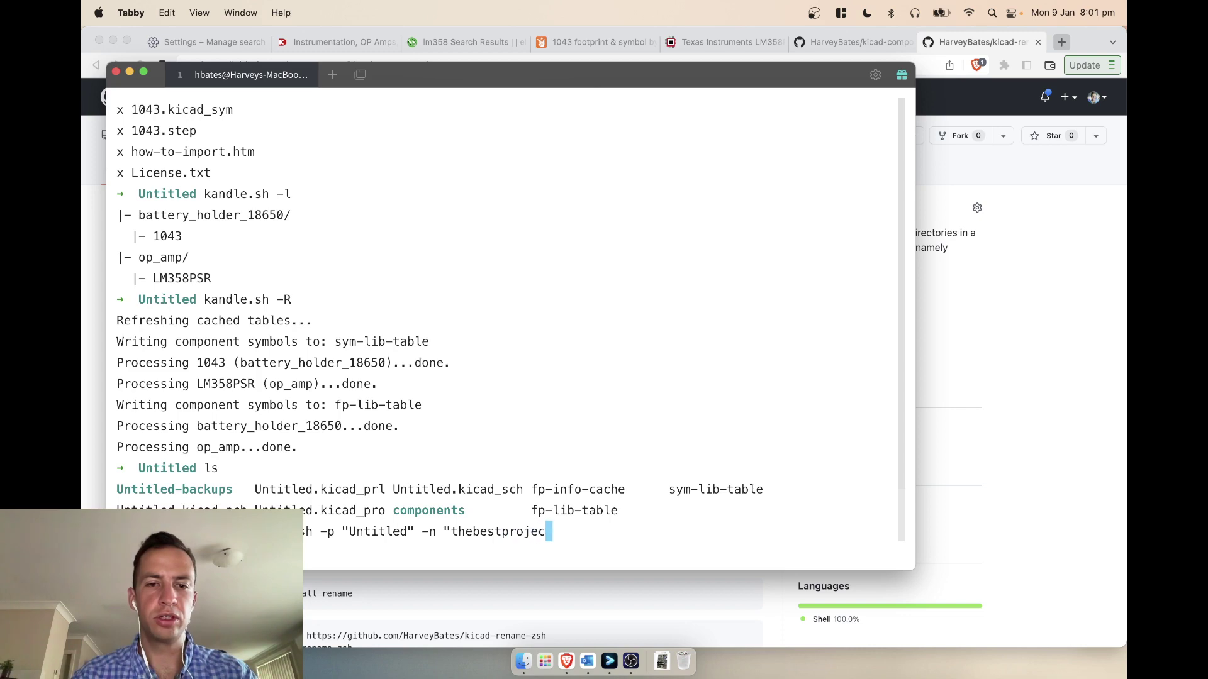
pyautogui.write('t"')
pyautogui.press('Return')
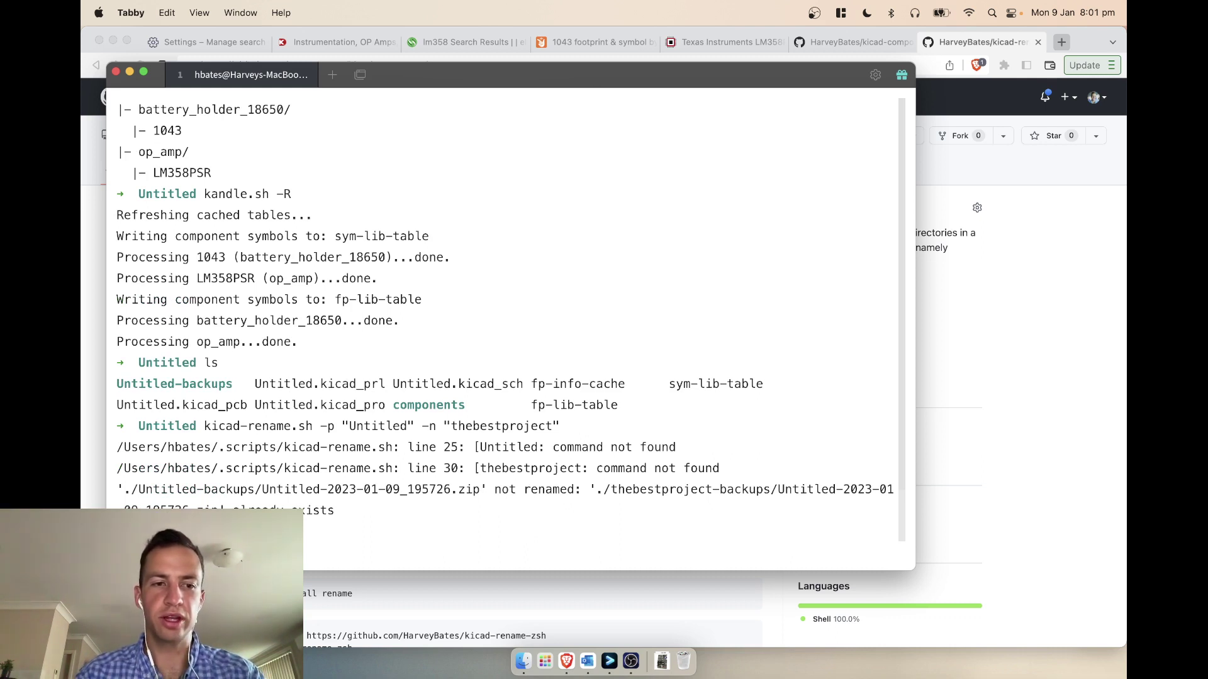
# Step: Clear the terminal and list the renamed project files one per line with ls -1
pyautogui.hotkey('ctrl', 'l')
pyautogui.write('ls -1')
pyautogui.press('Return')
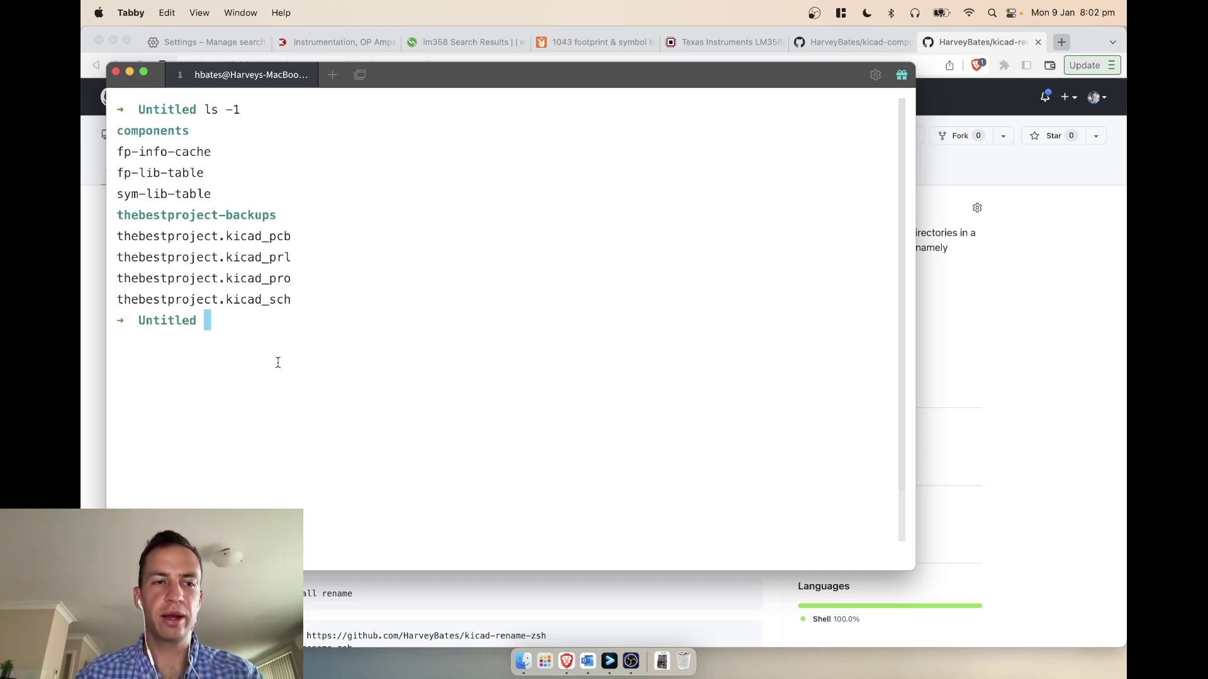
# Step: Change up to the Desktop directory in the terminal and open it in Finder with open
pyautogui.write('cd ')
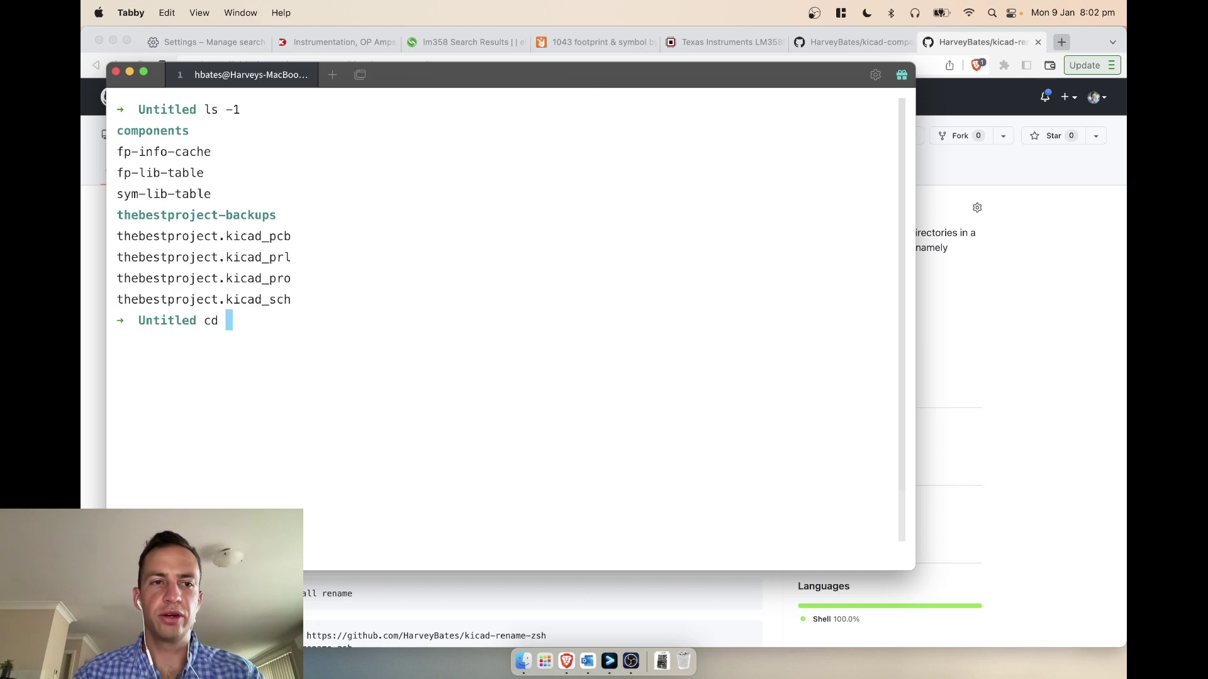
pyautogui.write('..')
pyautogui.press('Return')
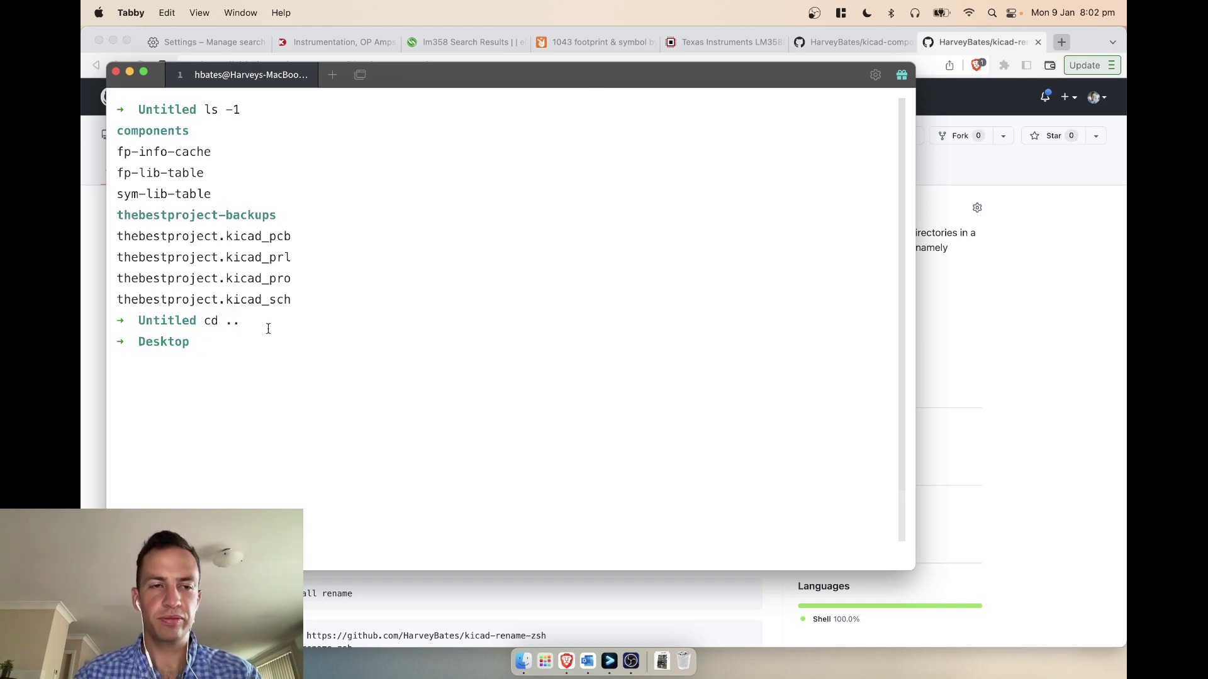
pyautogui.write('oep')
pyautogui.press('BackSpace')
pyautogui.press('BackSpace')
pyautogui.write('pen')
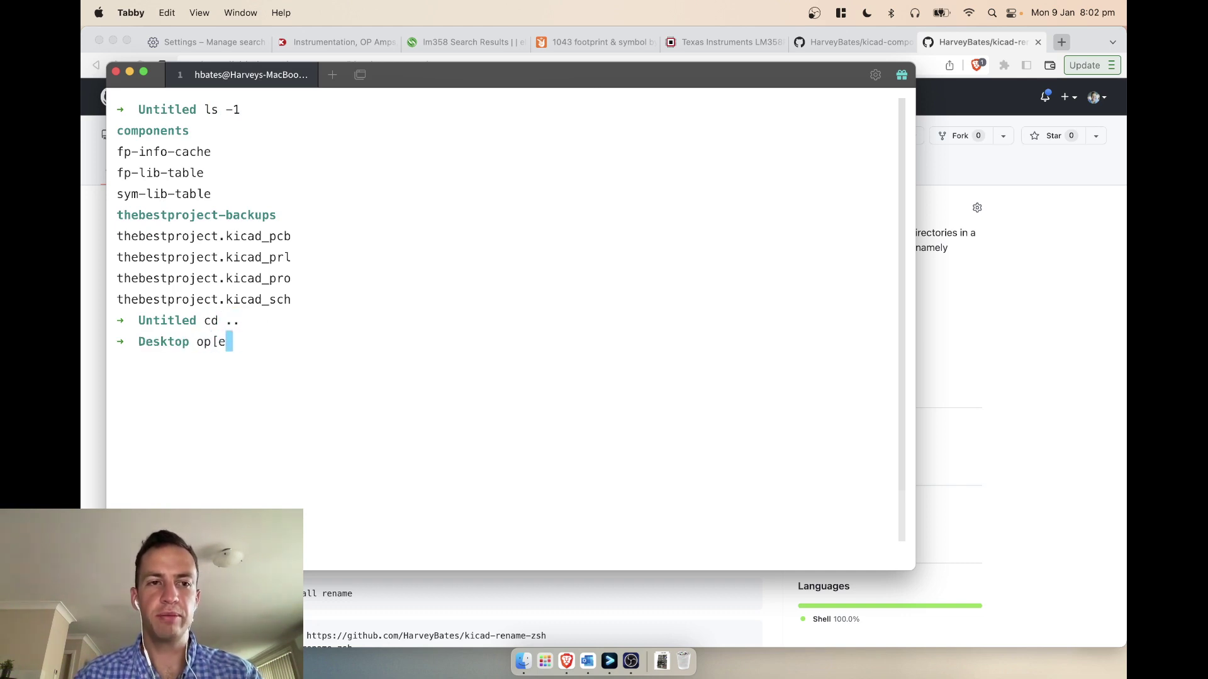
pyautogui.write(' .')
pyautogui.press('Return')
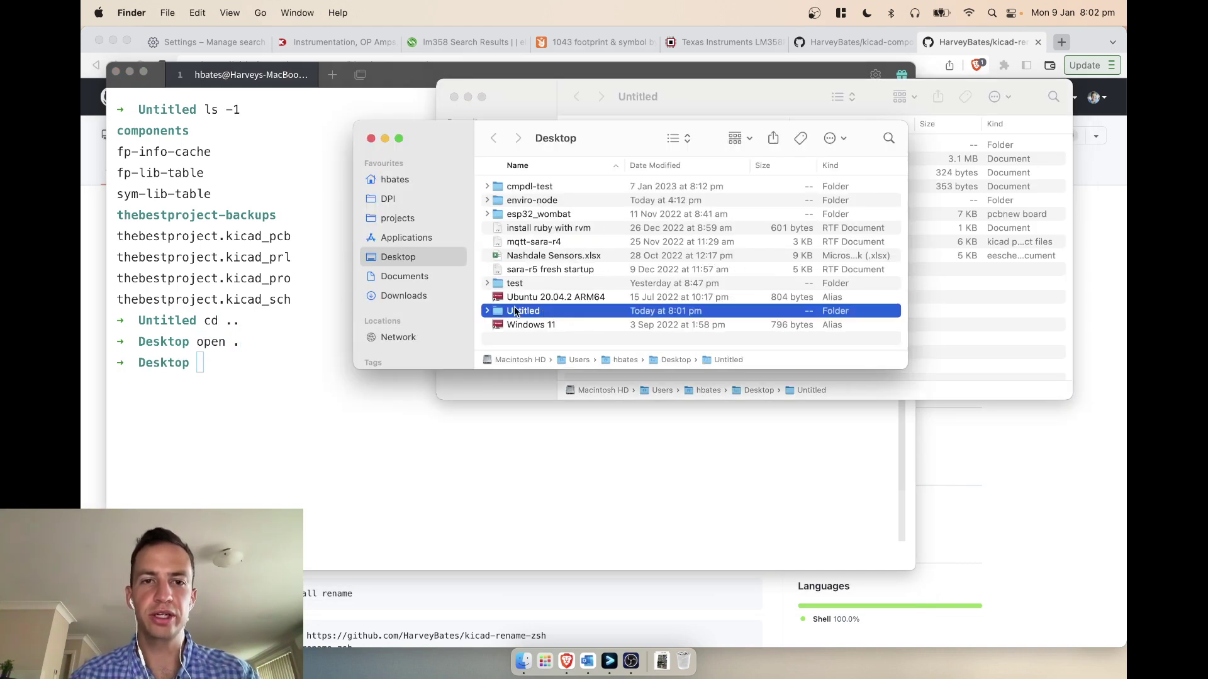
# Step: Rename the Untitled folder on the Desktop to thebestproject
pyautogui.press('Return')
pyautogui.write('thebestpr')
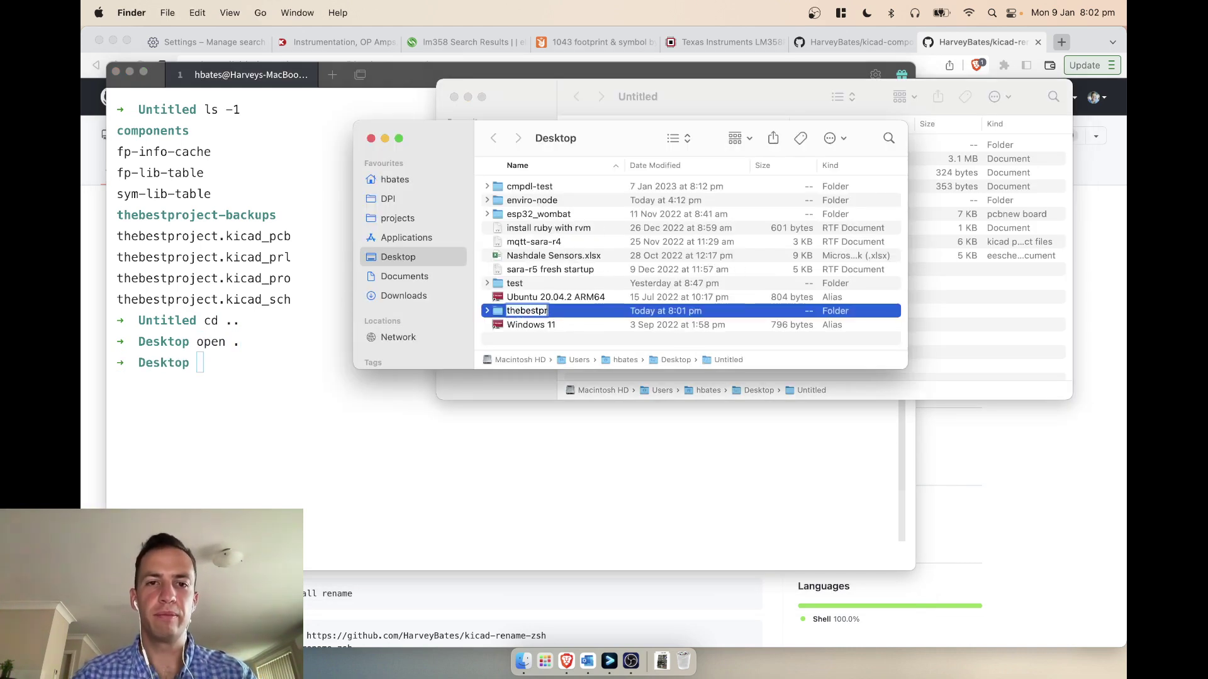
pyautogui.write('oject')
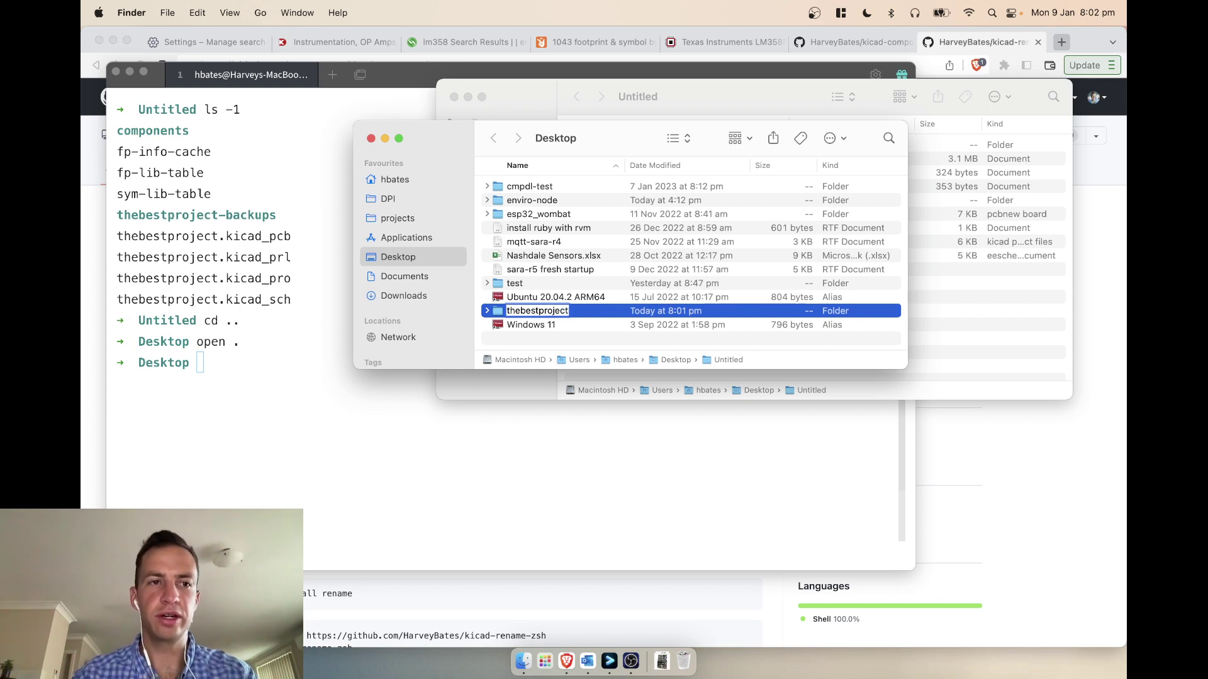
pyautogui.press('Return')
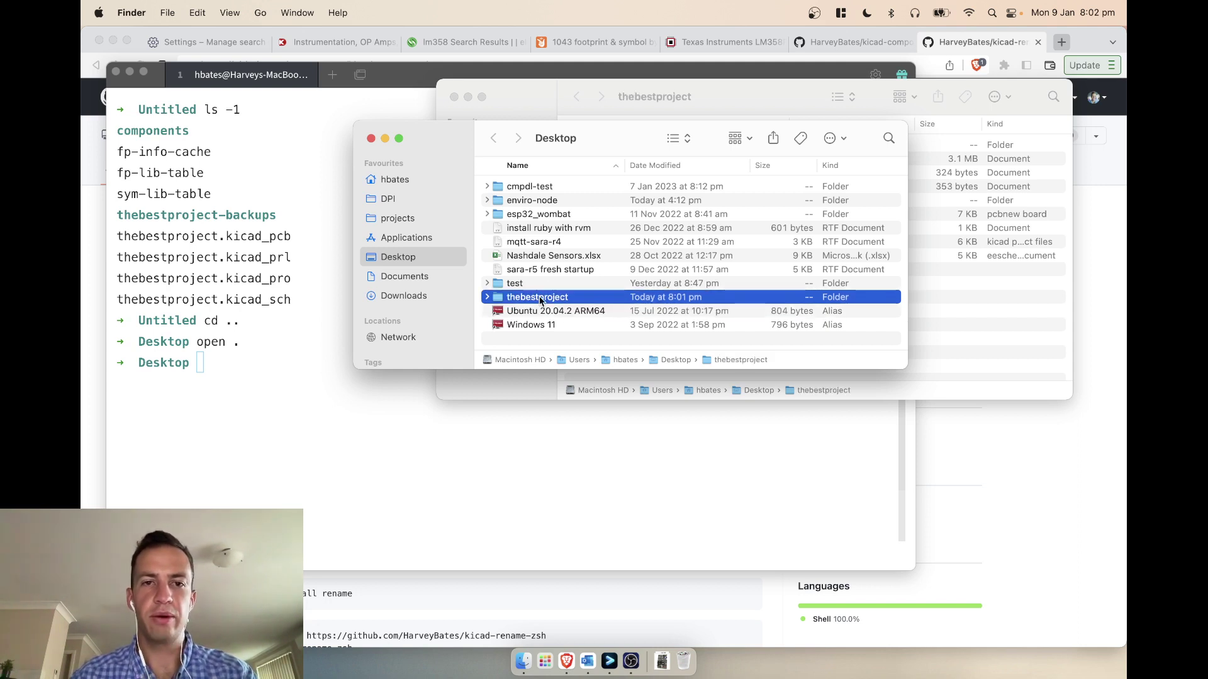
pyautogui.press('super+o')
# Step: Change into the thebestproject directory in the Tabby terminal, list its files, and clear the screen
pyautogui.click(330, 340)
pyautogui.write('cd ')
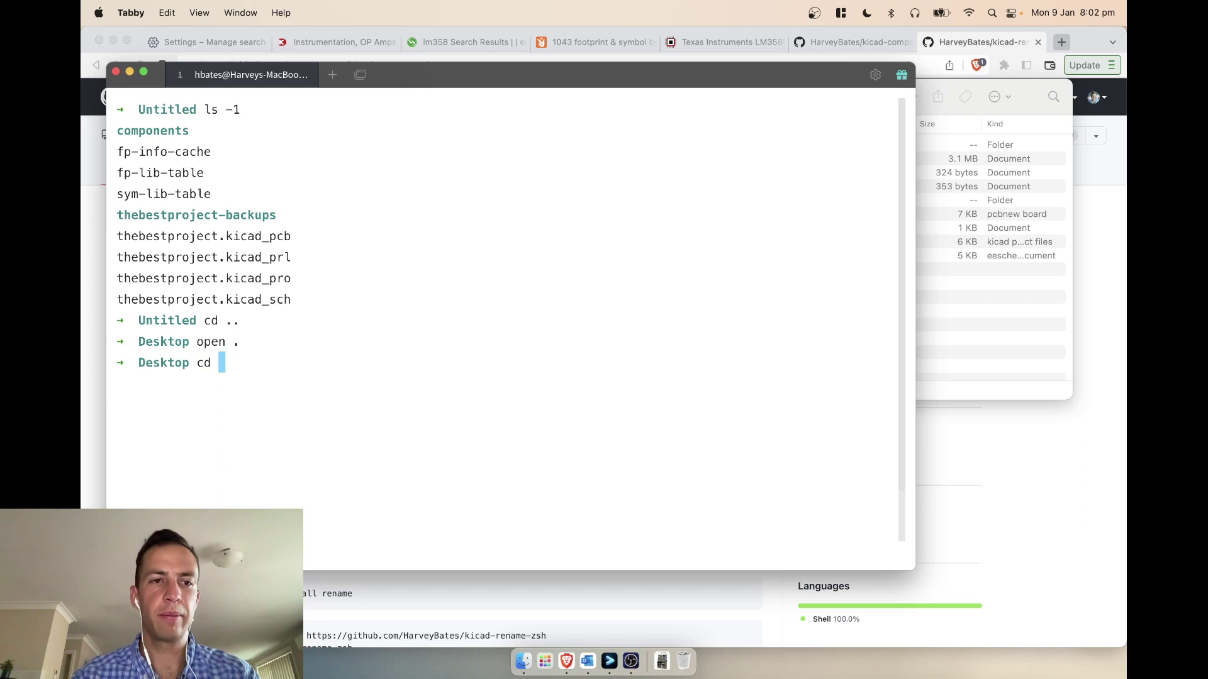
pyautogui.write('thebes')
pyautogui.press('Tab')
pyautogui.press('Return')
pyautogui.write('ls')
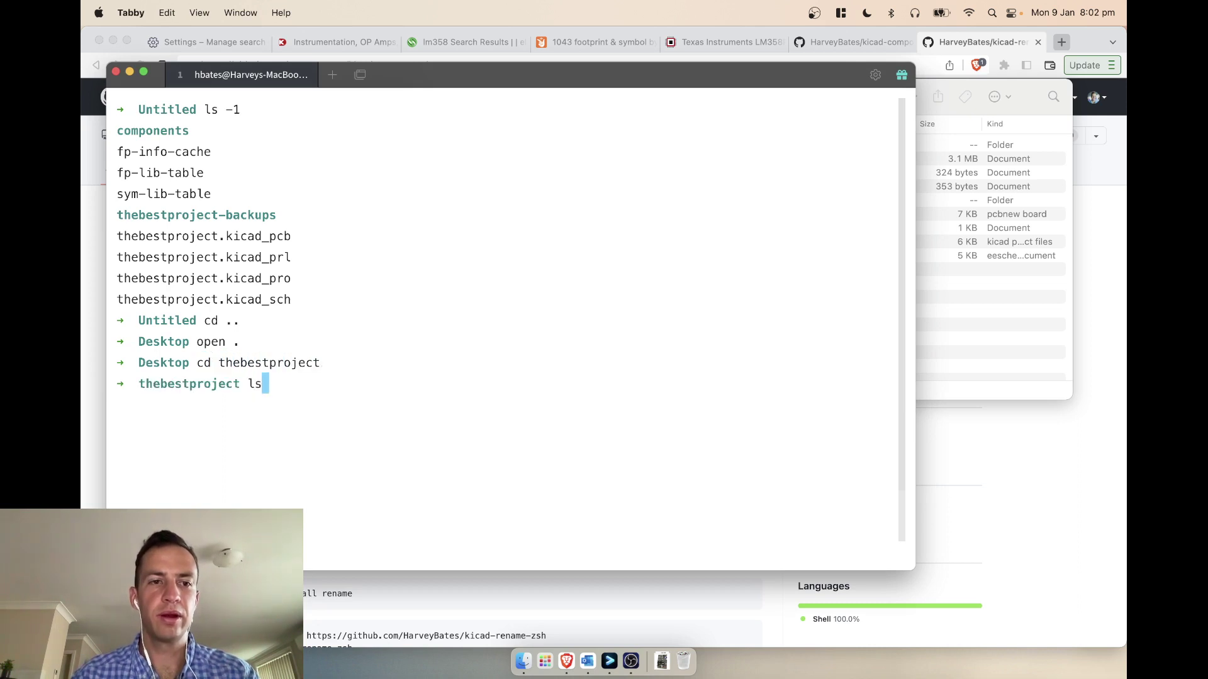
pyautogui.press('Return')
pyautogui.write('clear')
pyautogui.press('Return')
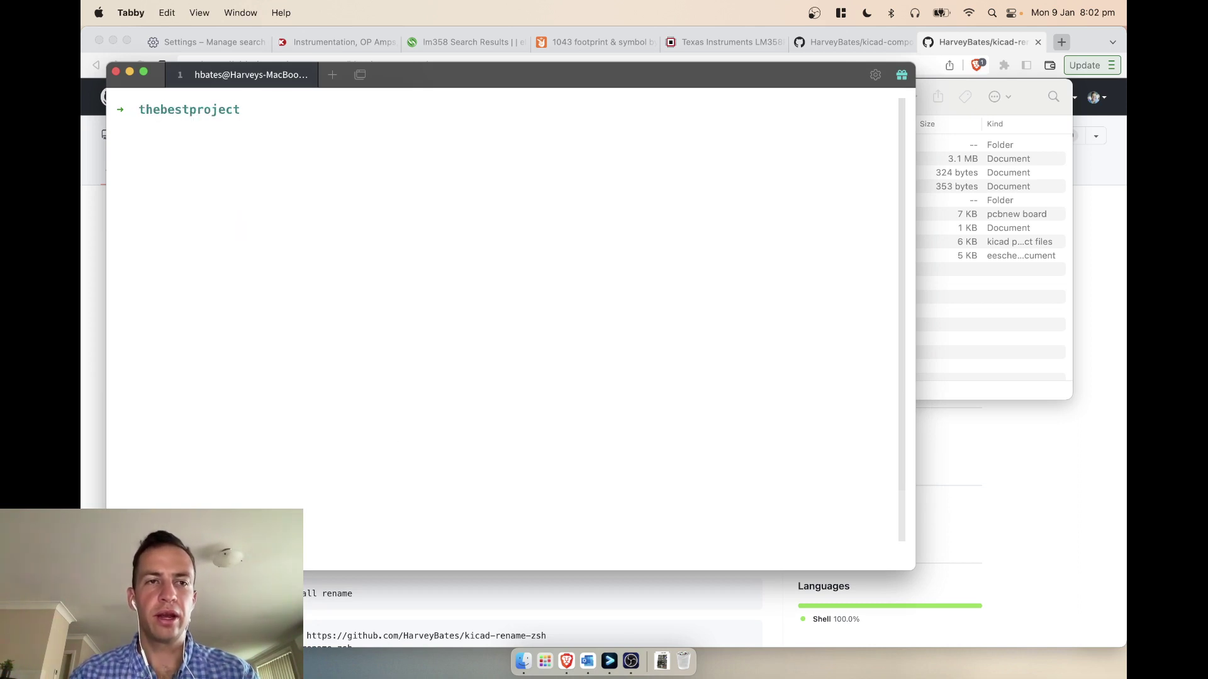
pyautogui.write('open')
pyautogui.press('BackSpace')
pyautogui.press('BackSpace')
pyautogui.press('BackSpace')
pyautogui.press('BackSpace')
pyautogui.press('BackSpace')
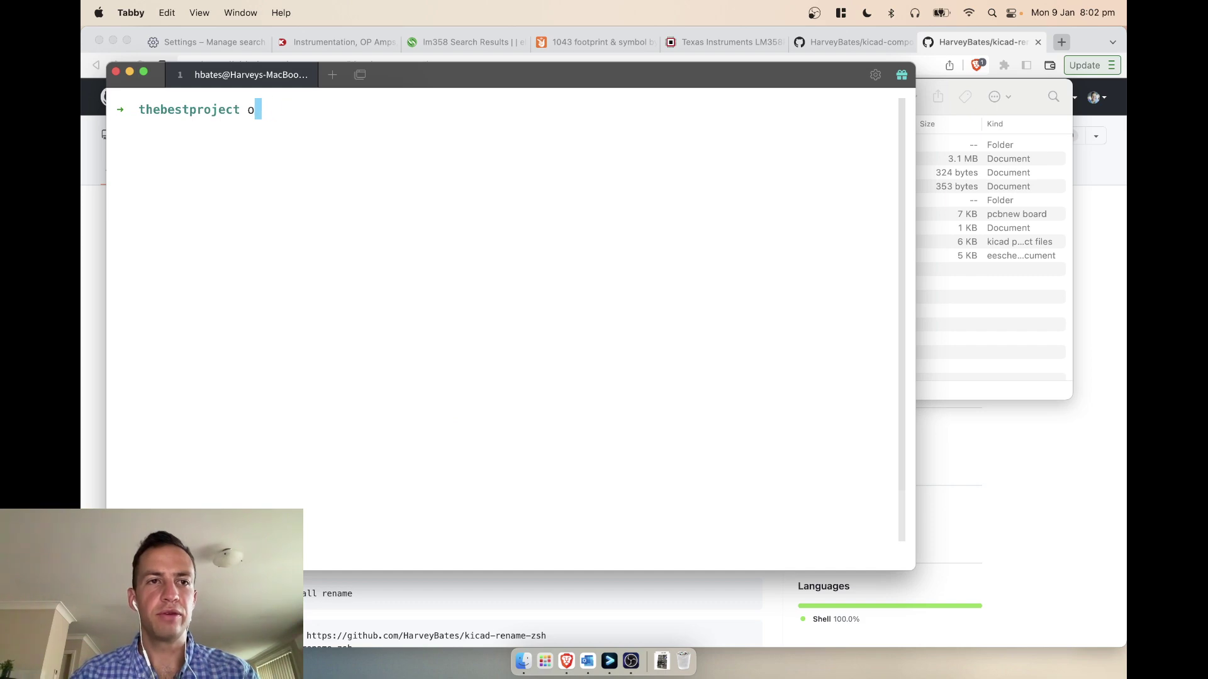
pyautogui.write('4')
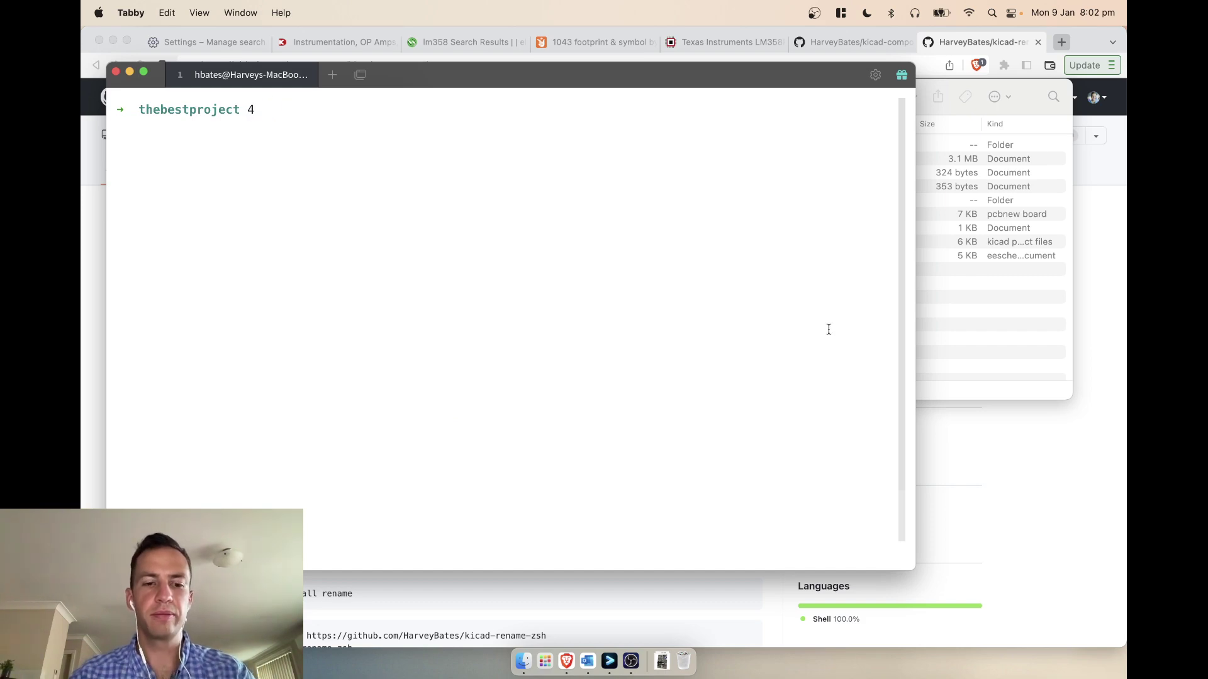
# Step: Open thebestproject.kicad_pro from the thebestproject Finder window, then open its schematic thebestproject.kicad_sch in KiCad
pyautogui.press('BackSpace')
pyautogui.hotkey('ctrl', 'Up')
pyautogui.click(624, 196)
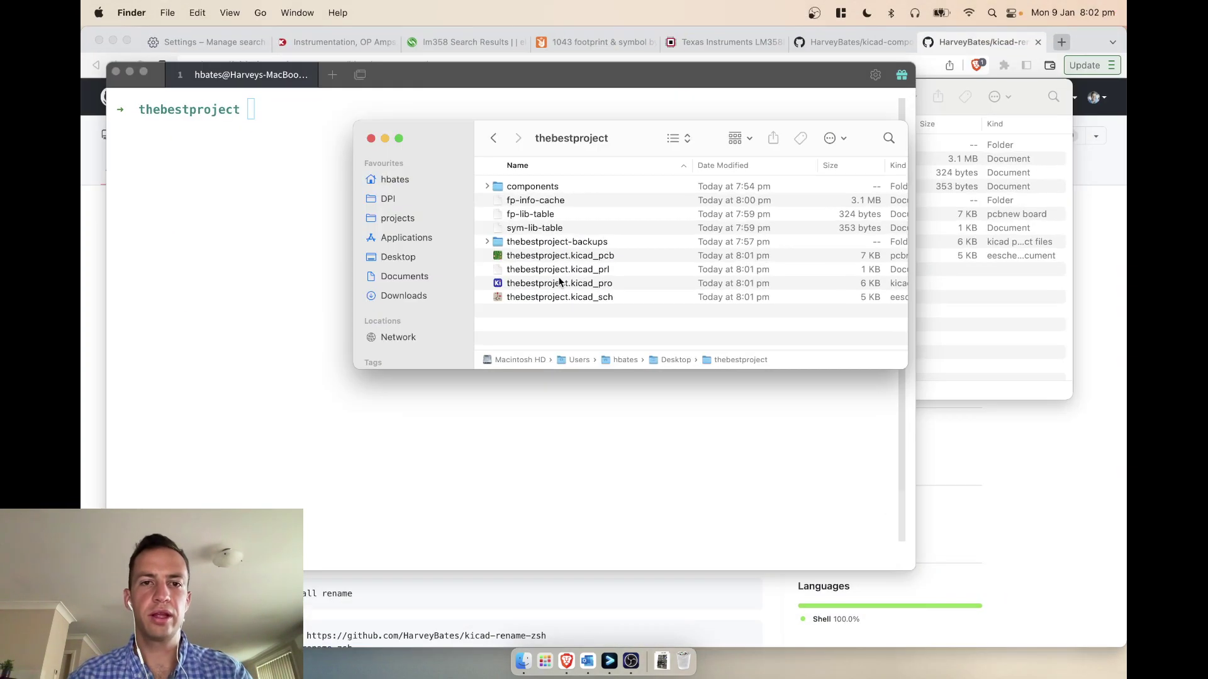
pyautogui.click(555, 285)
pyautogui.doubleClick(571, 283)
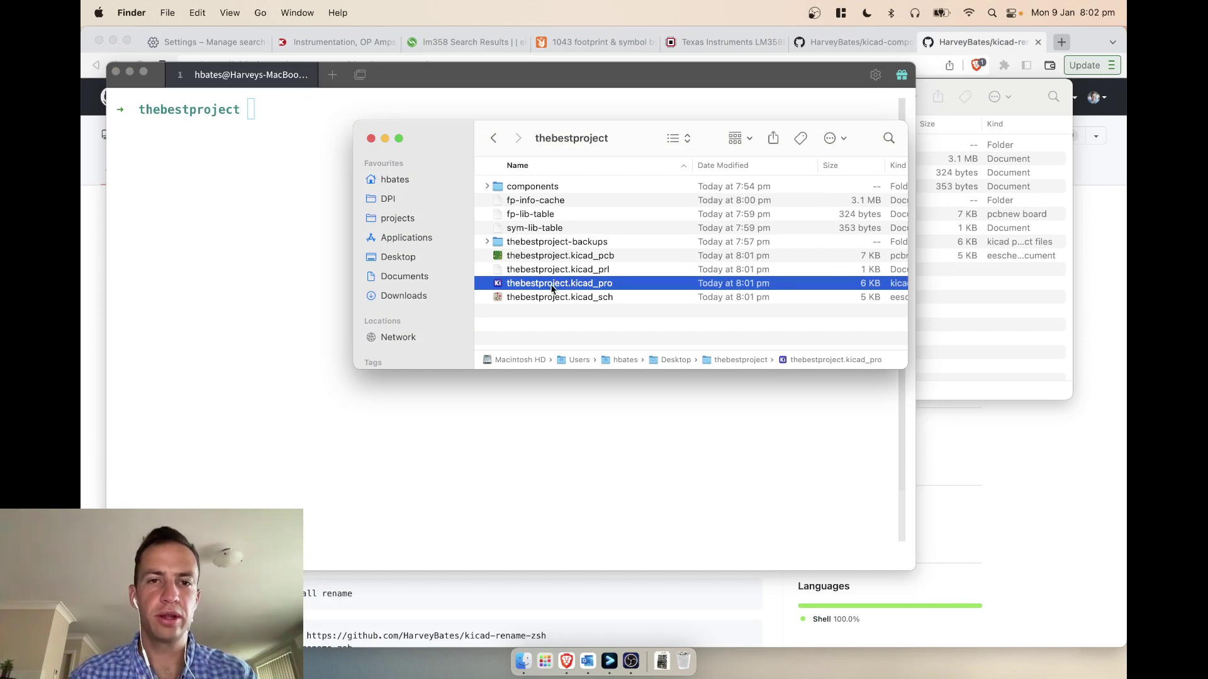
pyautogui.doubleClick(688, 204)
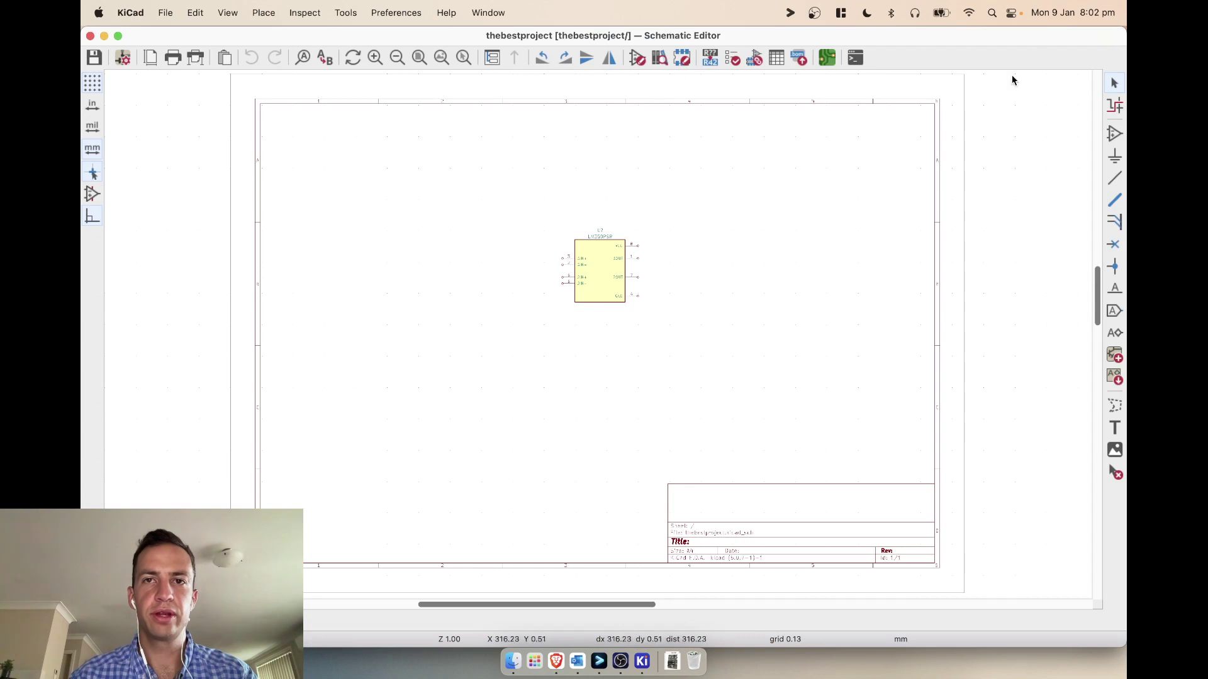
# Step: Place the 1043 symbol from the Extern_battery_holder_18650_1043 library in an empty area of the schematic beside the LM358PSR
pyautogui.click(1114, 133)
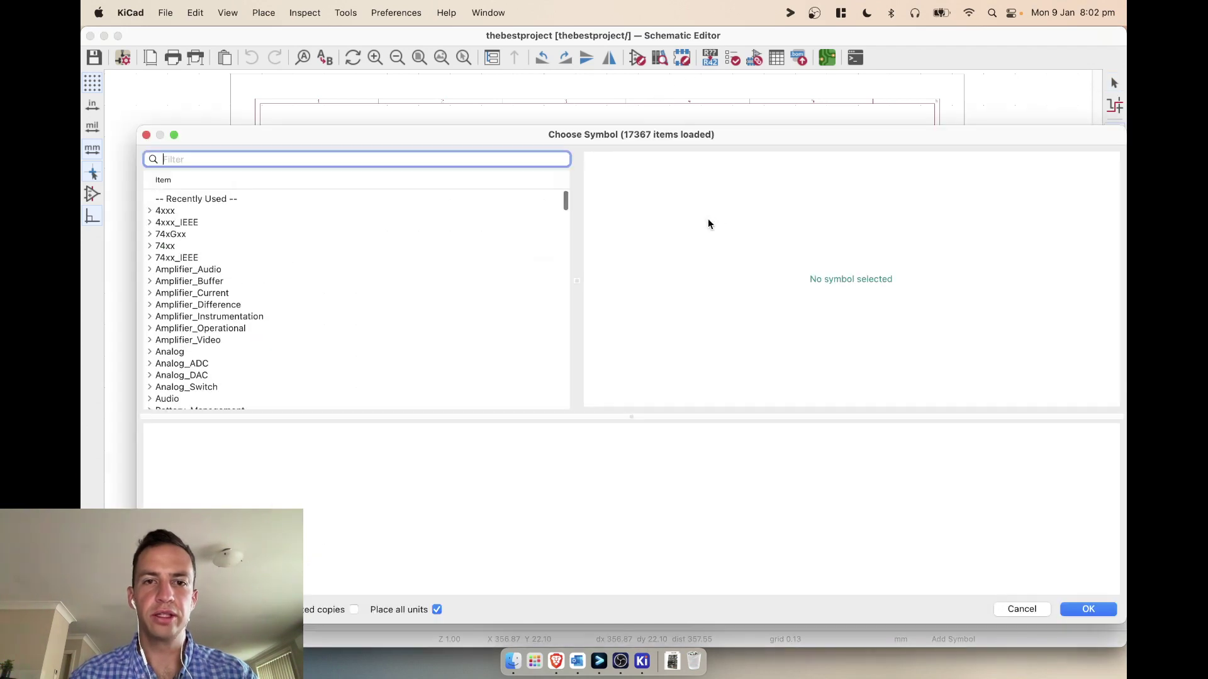
pyautogui.write('1043')
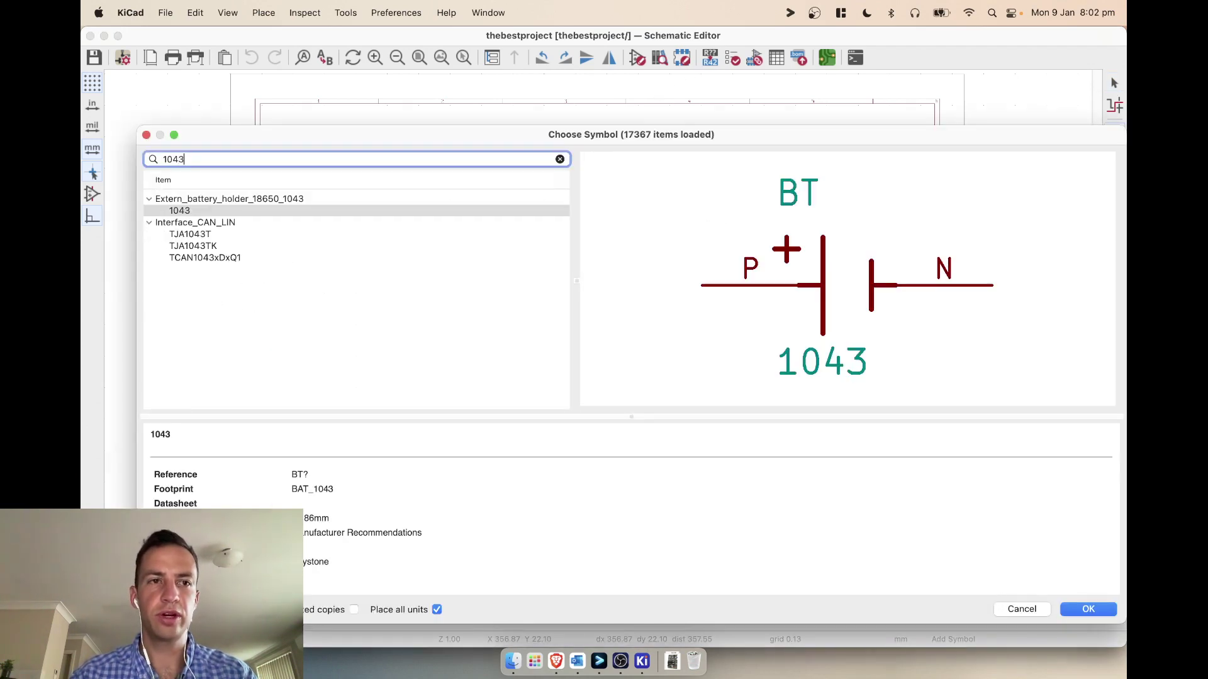
pyautogui.press('Return')
pyautogui.click(735, 169)
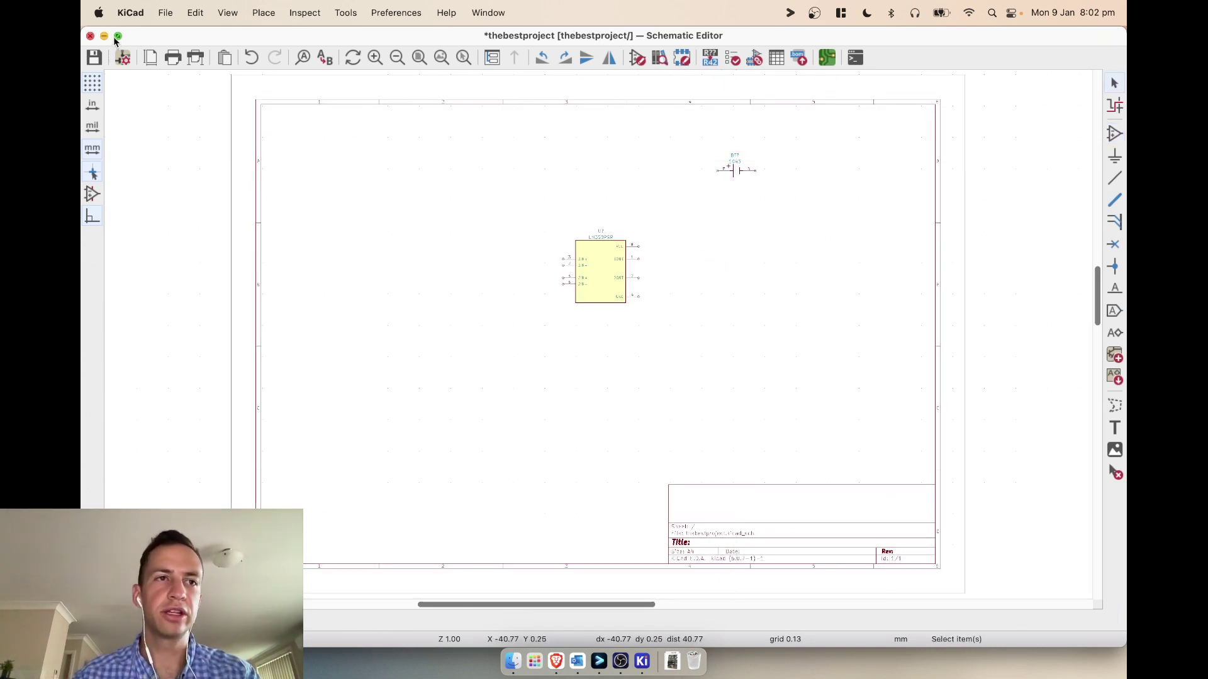
# Step: Close the Schematic Editor, discarding the changes to thebestproject.kicad_sch, and close the KiCad project window
pyautogui.click(90, 36)
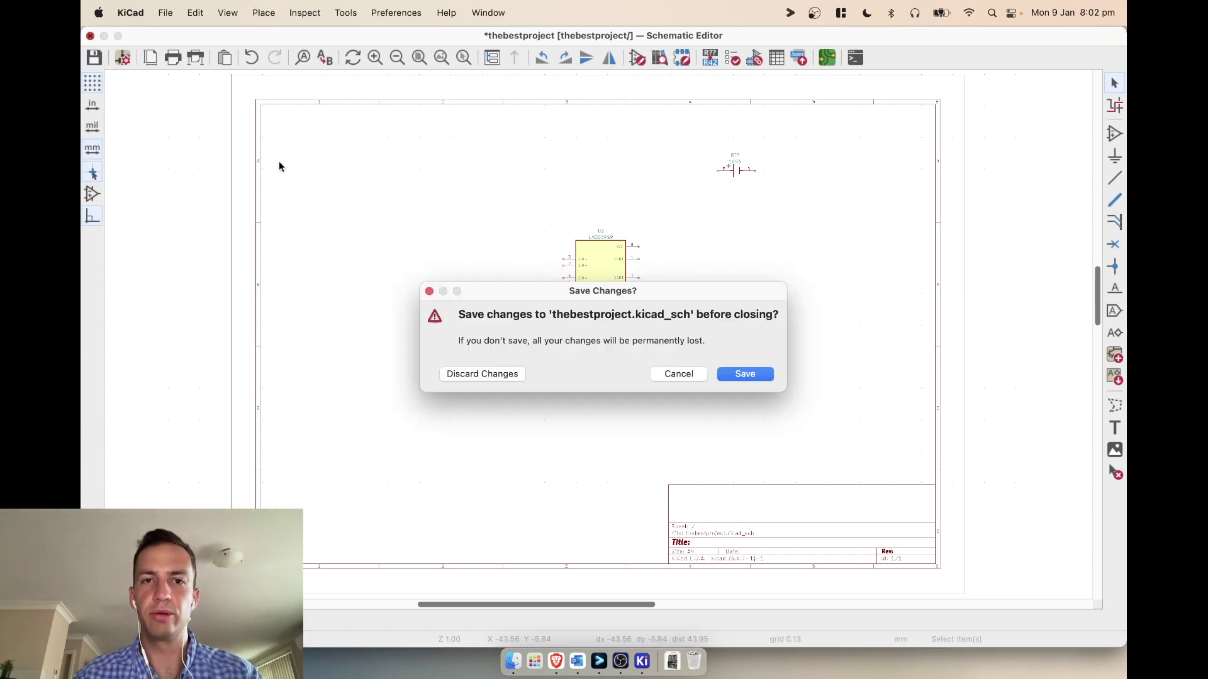
pyautogui.click(484, 375)
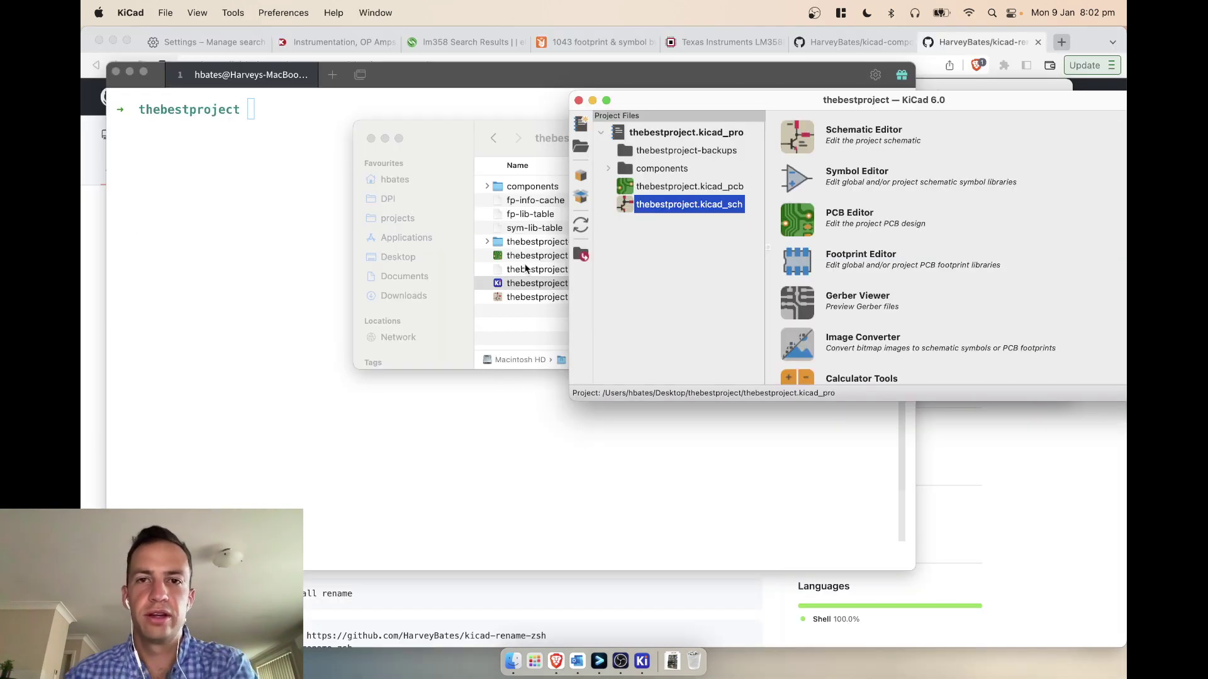
pyautogui.click(579, 100)
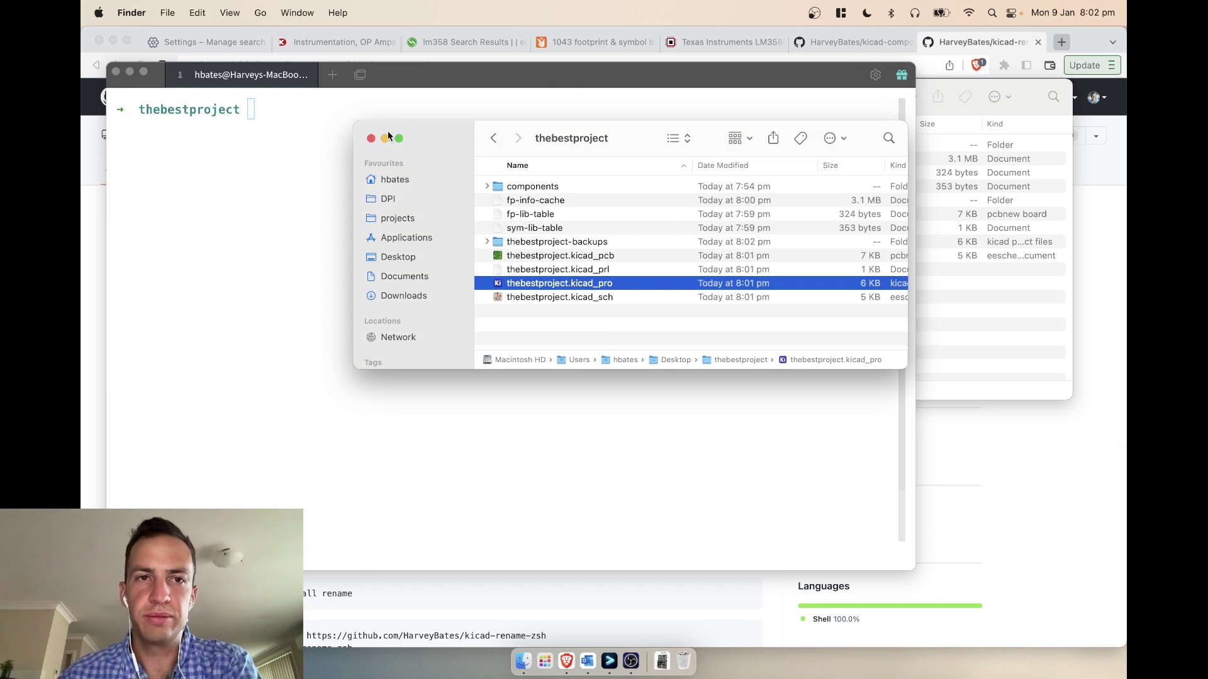
# Step: Close the thebestproject Finder window and reposition the Tabby terminal window over the browser
pyautogui.click(454, 96)
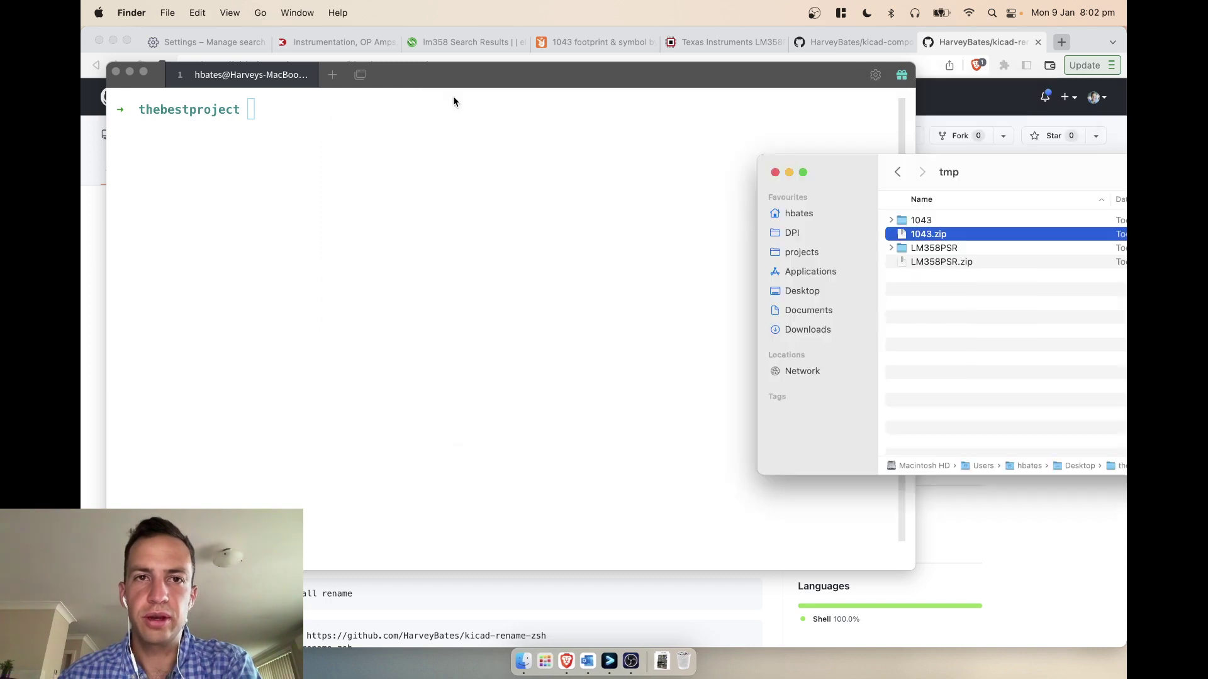
pyautogui.click(443, 82)
pyautogui.moveTo(443, 81); pyautogui.dragTo(536, 134)
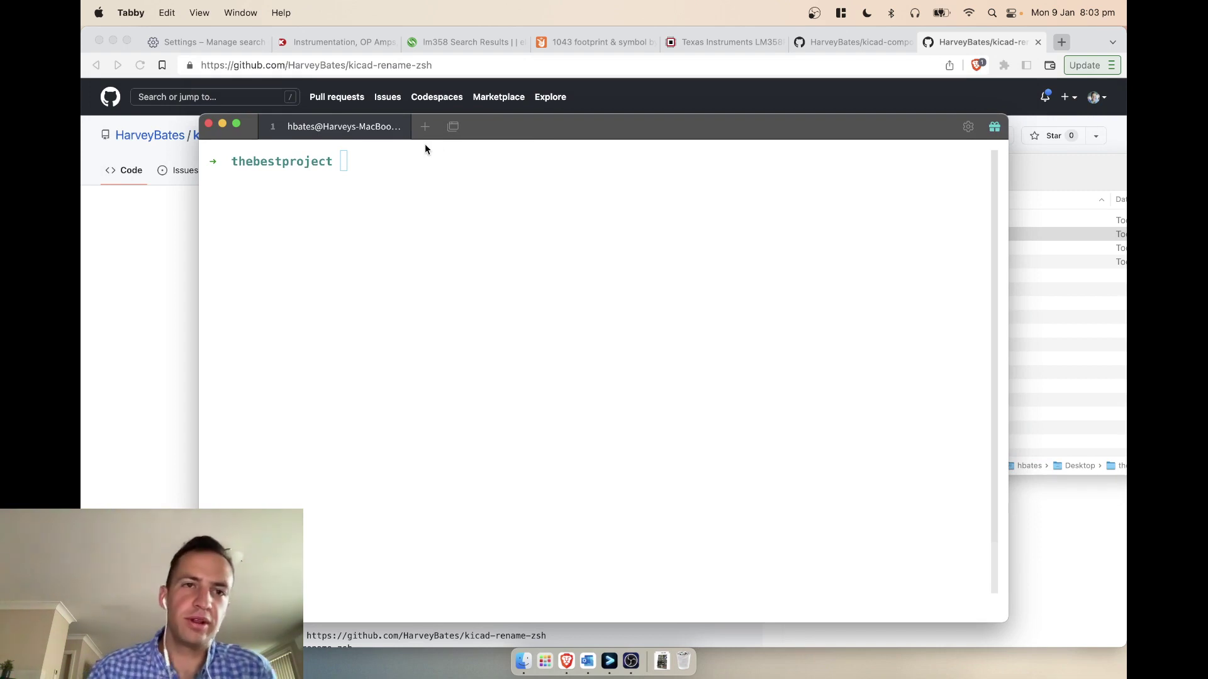
pyautogui.moveTo(545, 131); pyautogui.dragTo(546, 138)
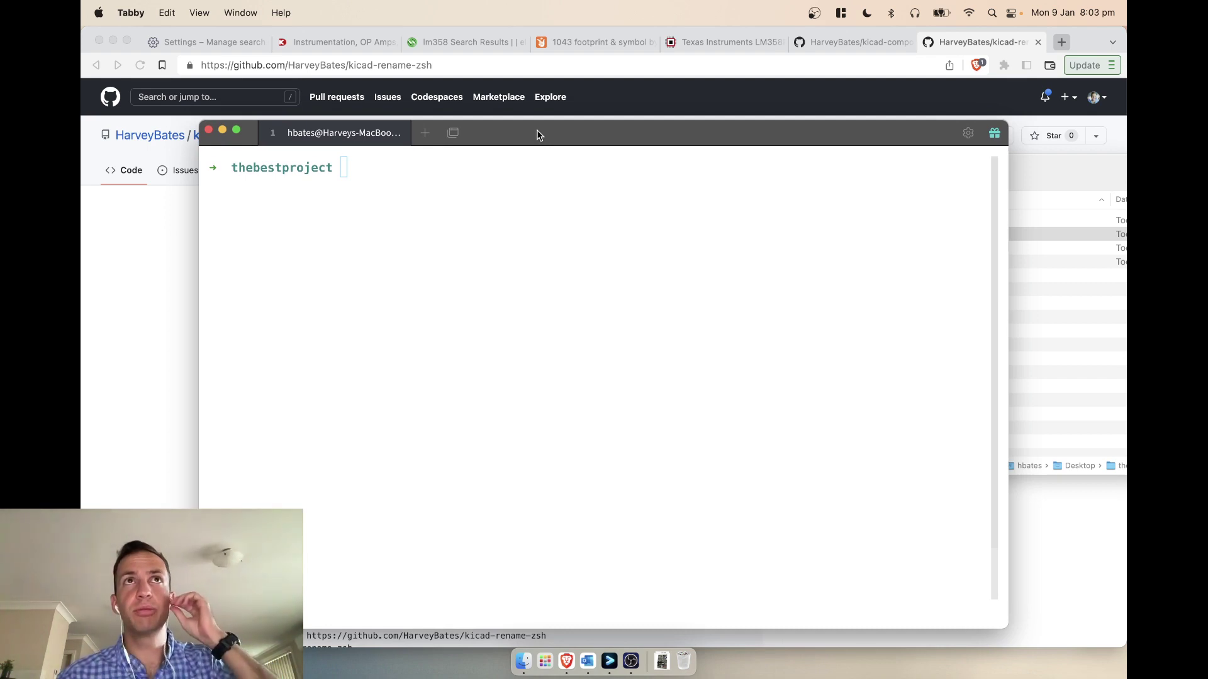
# Step: Switch to the Brave browser and open the Issues page of the kicad-component-handler repository on GitHub
pyautogui.click(83, 312)
pyautogui.click(836, 57)
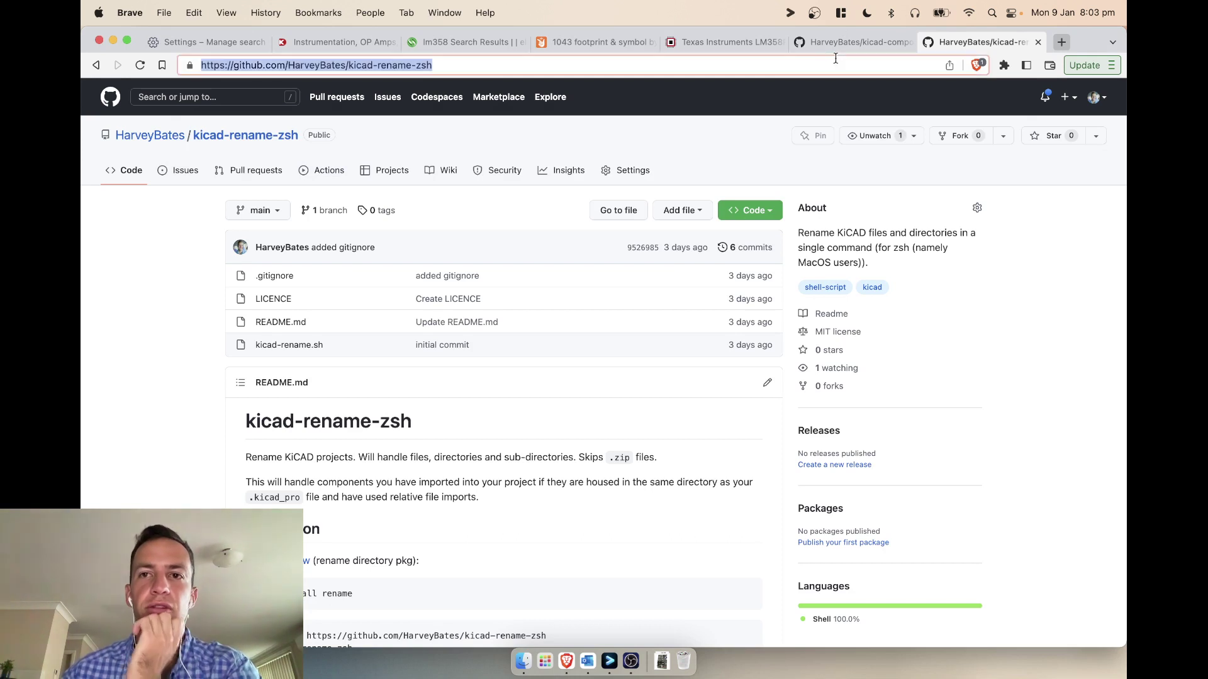
pyautogui.click(823, 43)
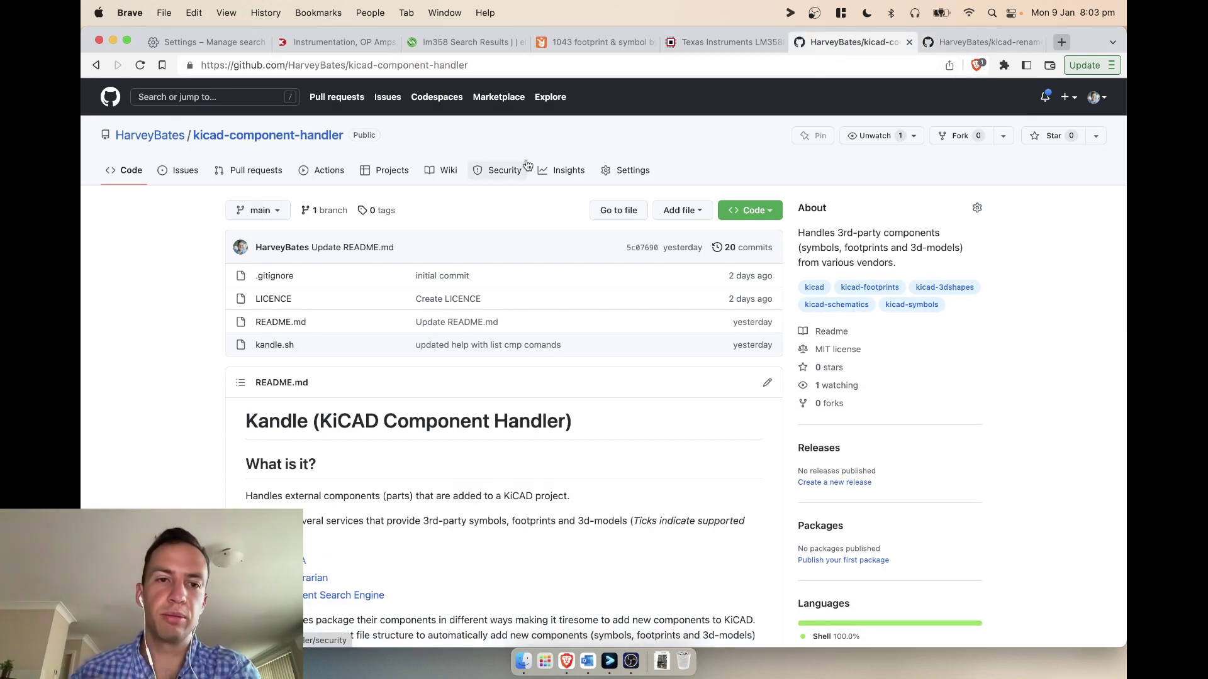
pyautogui.click(182, 170)
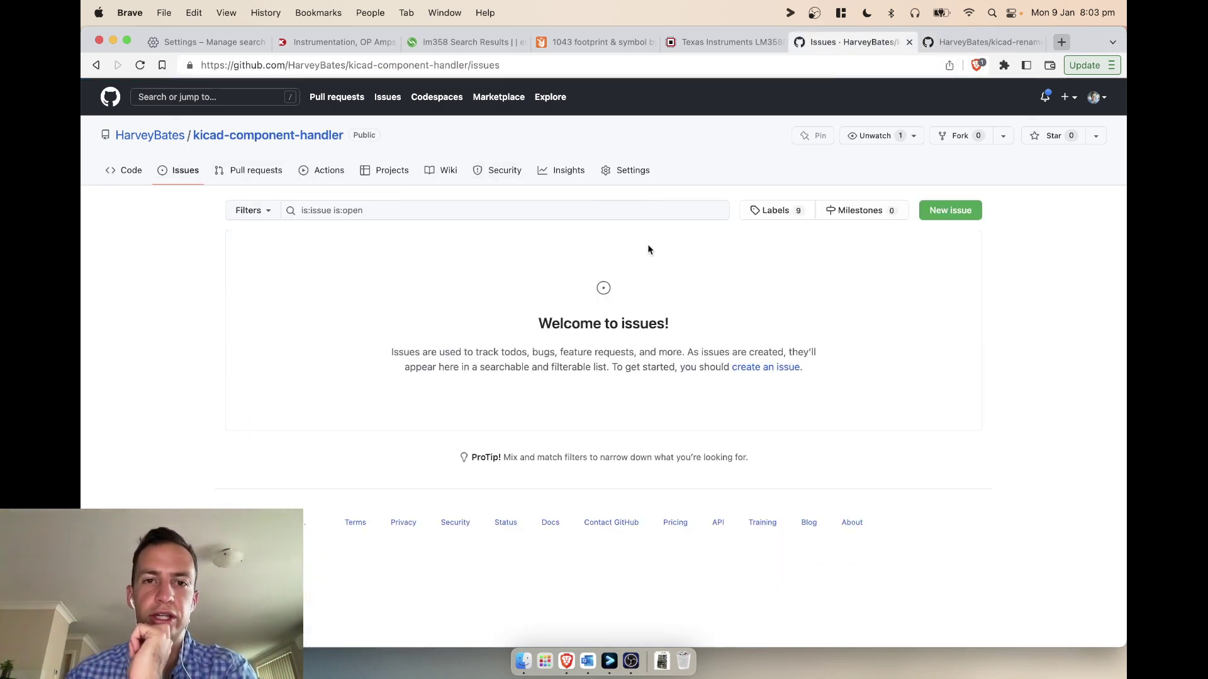